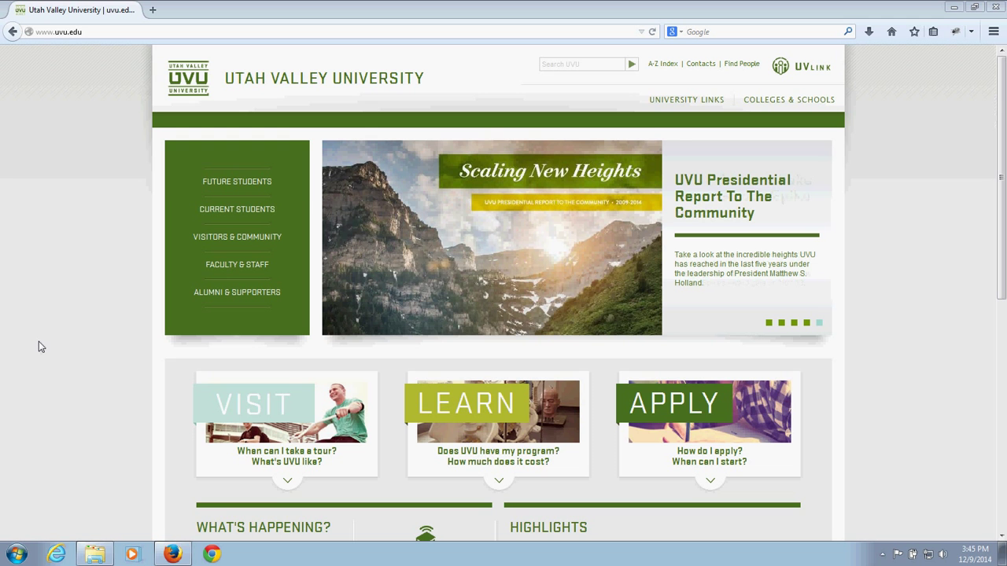
Step: Load webstaging.uvu.edu/training in Firefox and scroll down to the page footer
left_click(122, 31)
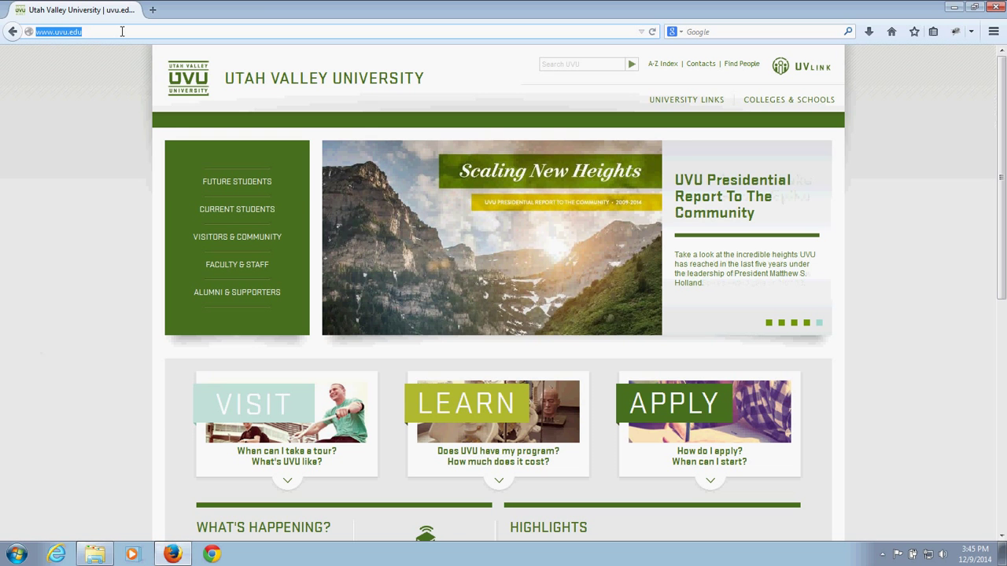
type("webstaging")
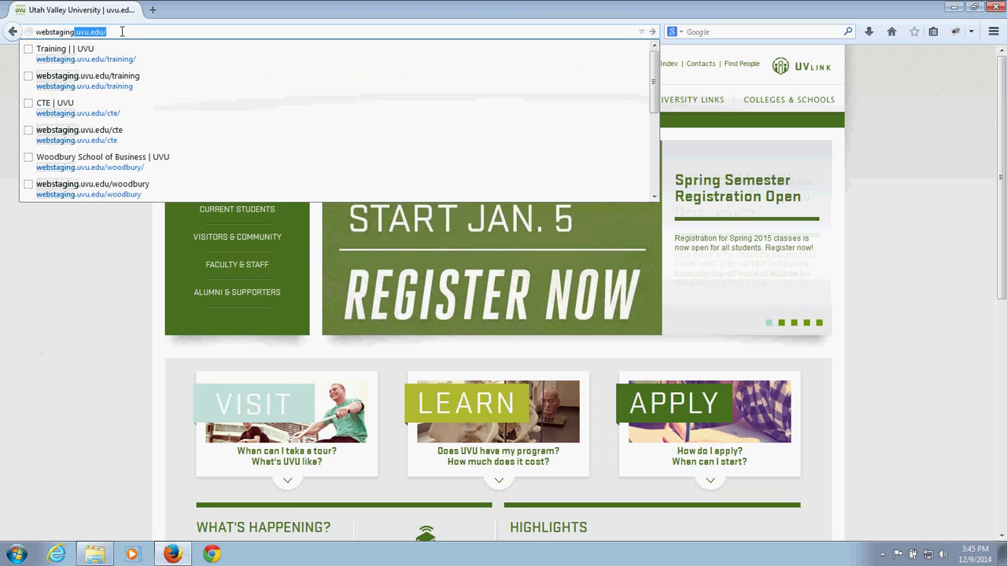
type(".uvu.edu/training")
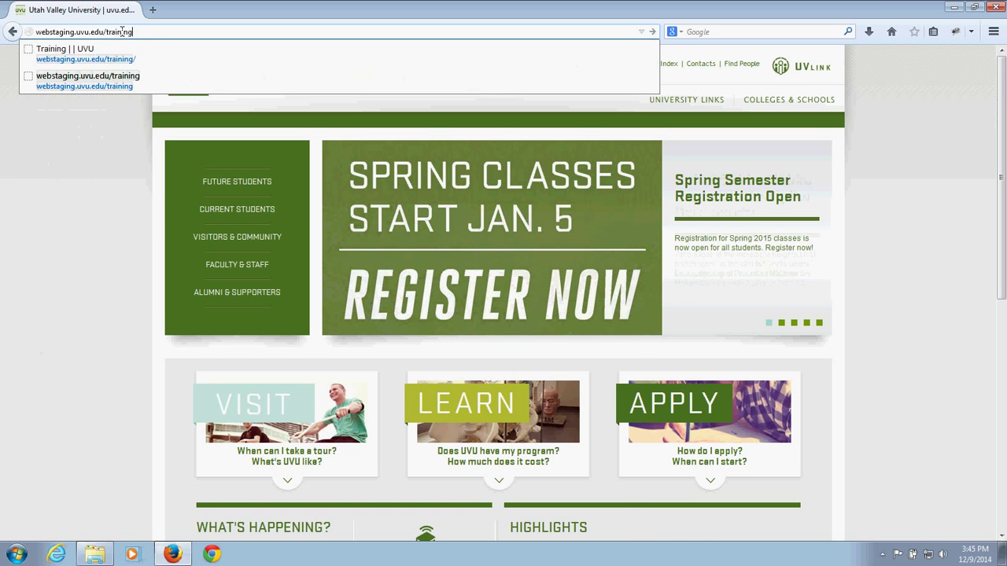
key("Return")
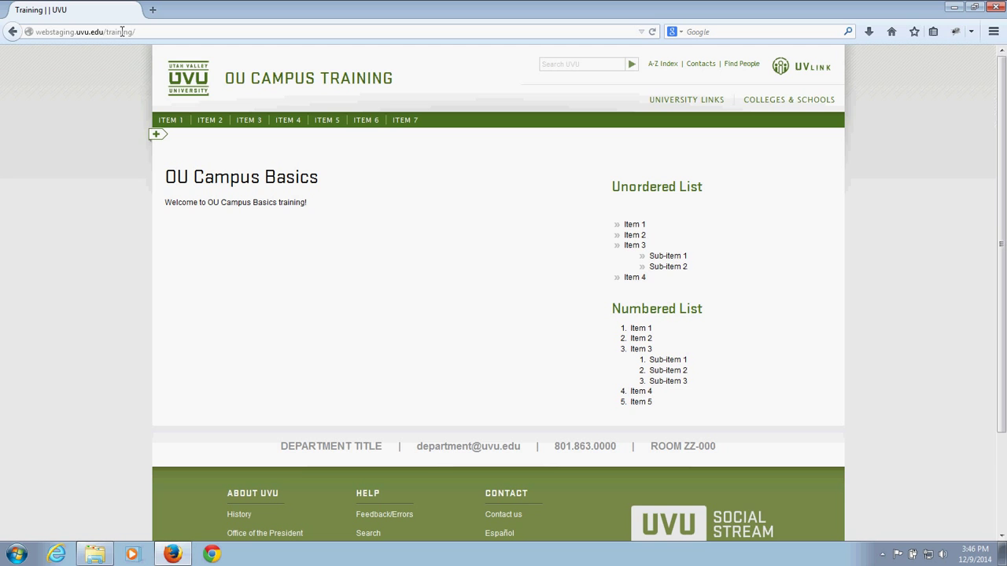
scroll(822, 298, "down", 3)
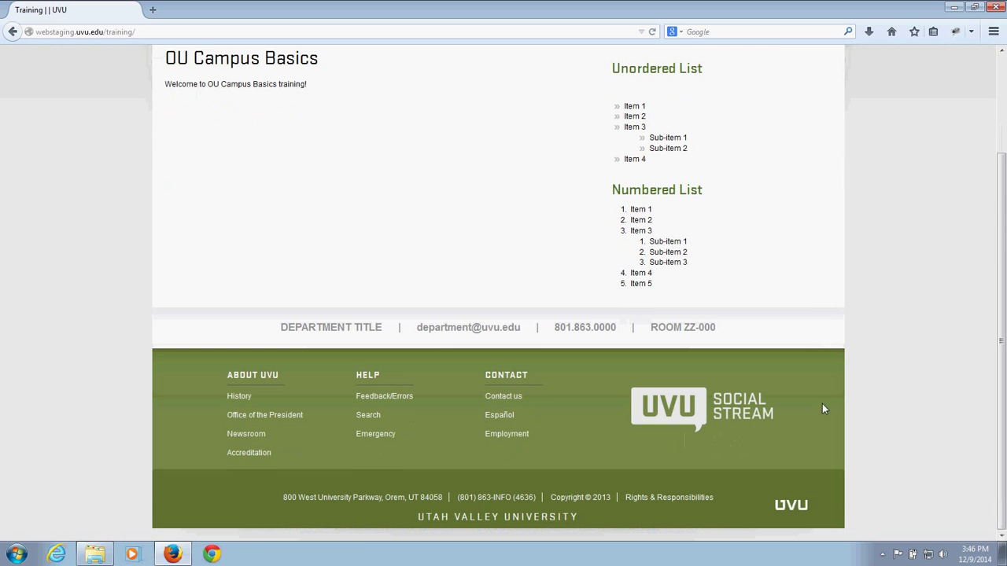
Step: Use the footer UVU logo to edit the page, then log in at CAS with username and password
left_click(796, 510)
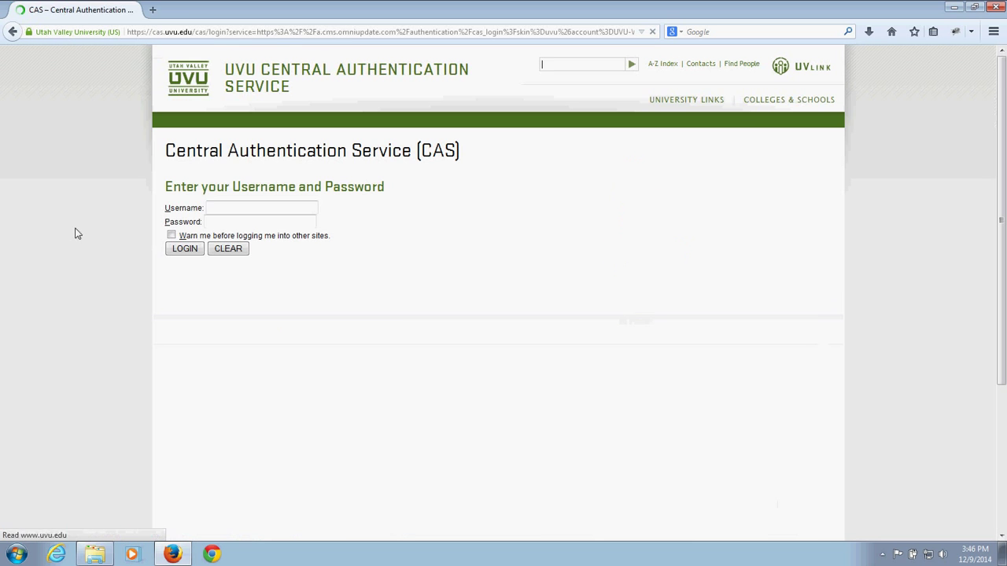
left_click(197, 208)
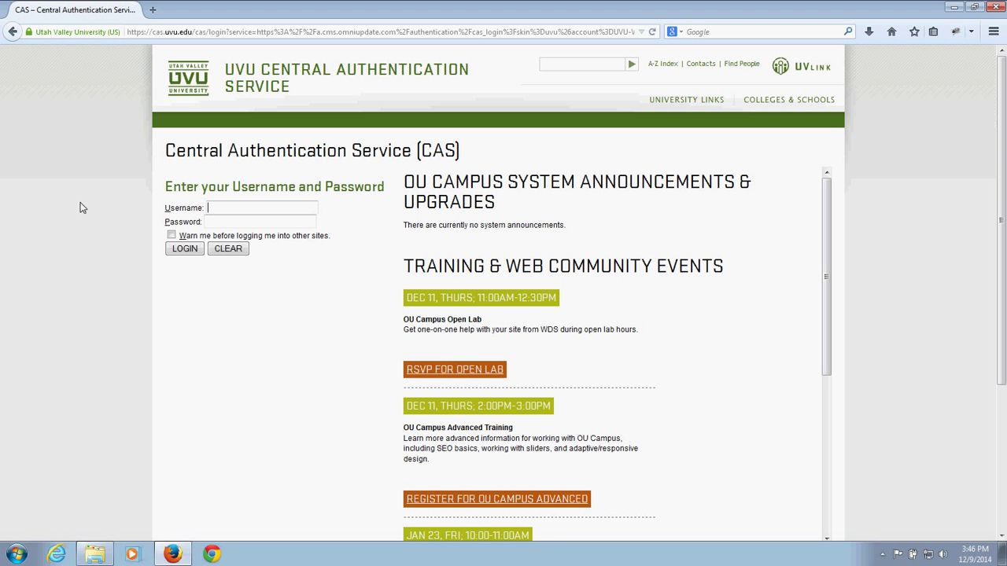
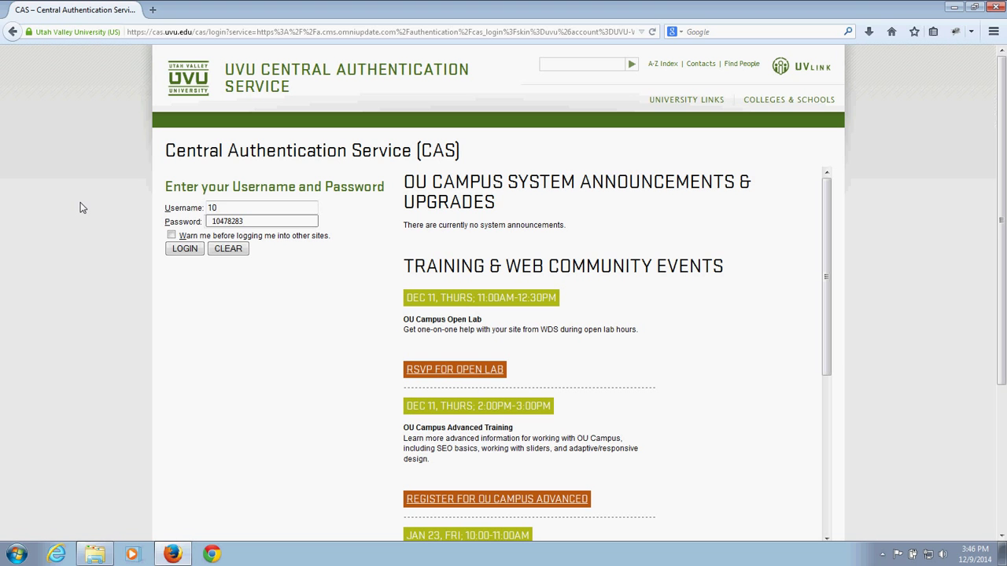
key("Tab")
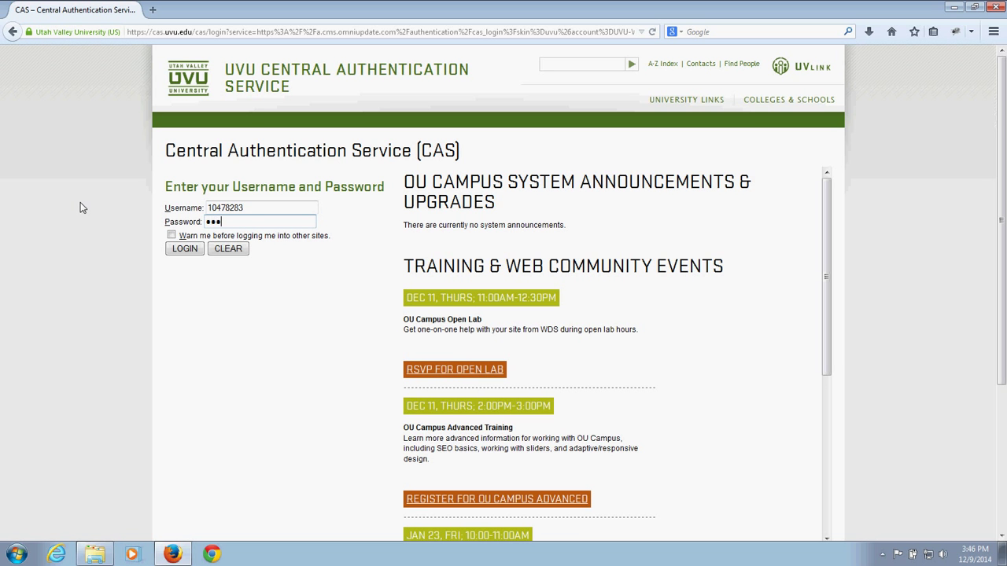
left_click(172, 249)
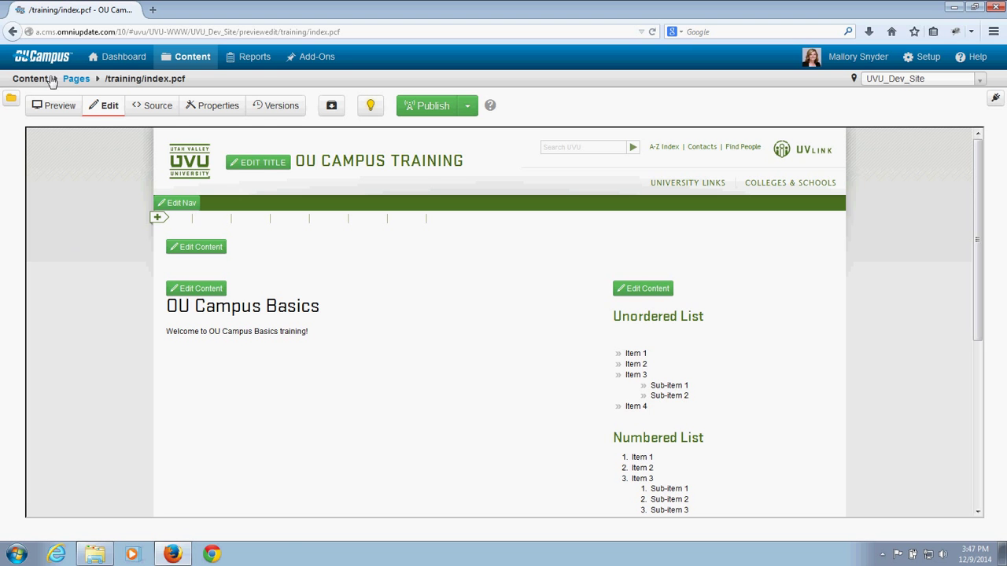
Step: Leave the index.pcf editor and go to the OU Campus Dashboard
mouse_move(174, 60)
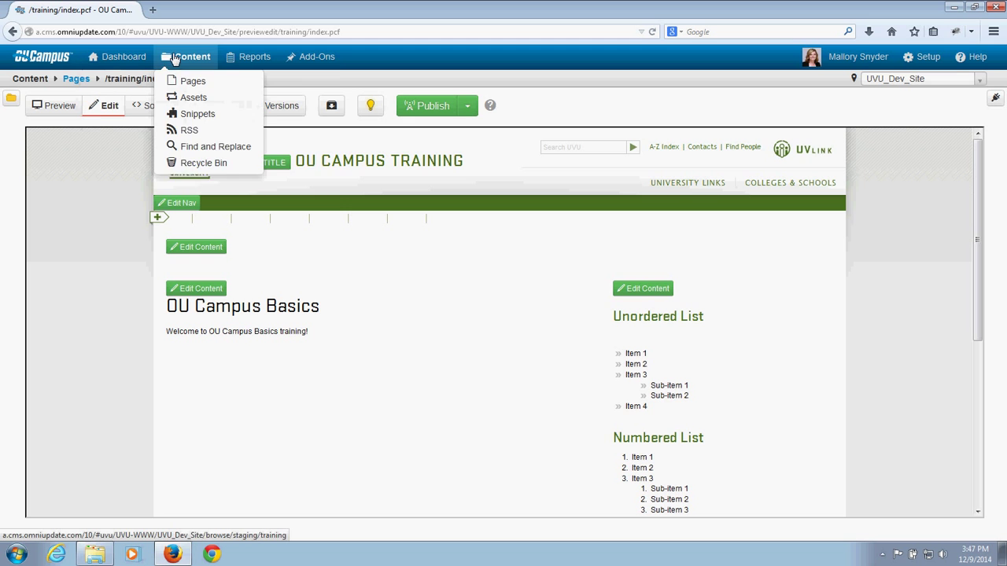
mouse_move(131, 61)
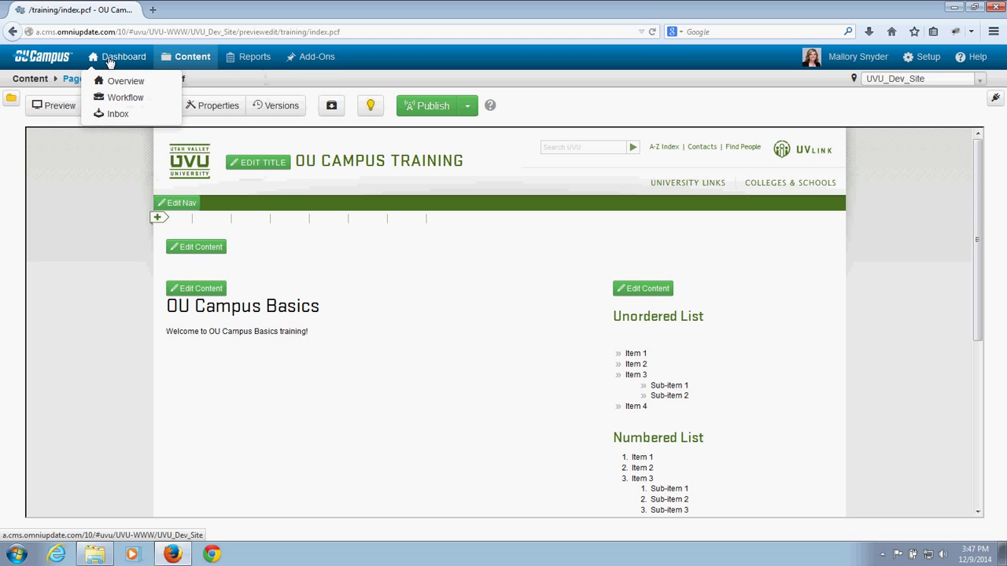
left_click(109, 60)
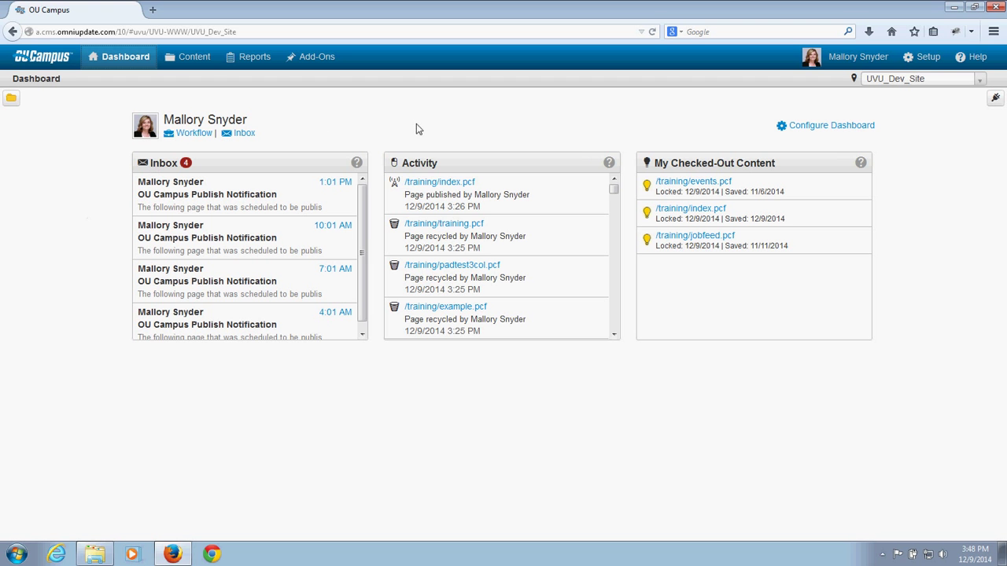
left_click_drag(614, 189, 615, 222)
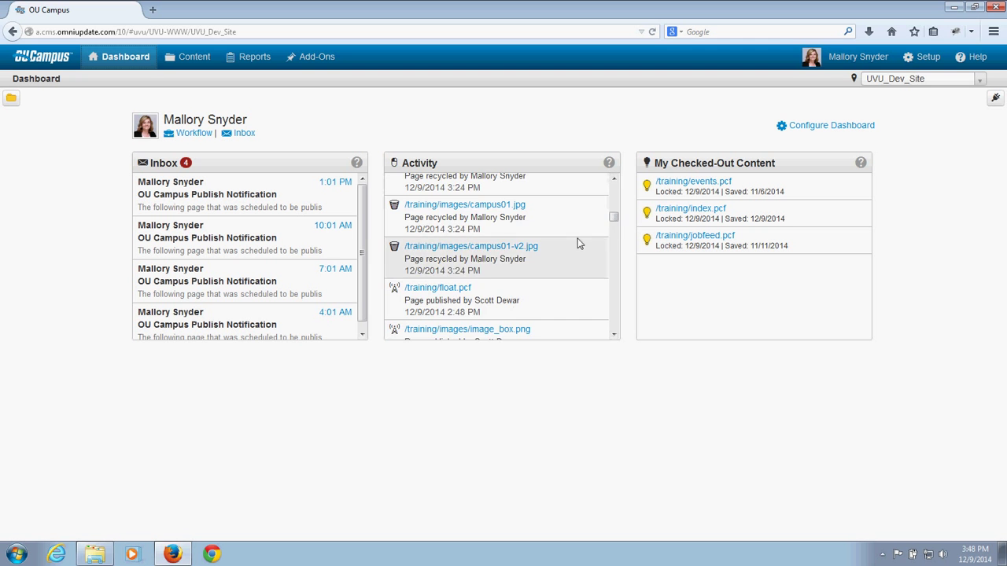
scroll(578, 242, "down", 5)
scroll(577, 242, "down", 5)
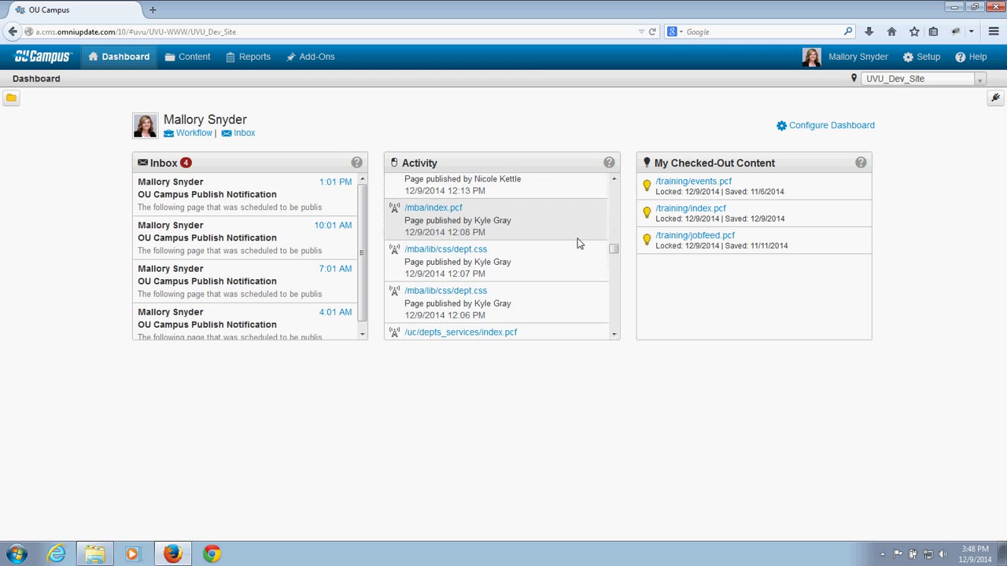
scroll(578, 243, "up", 2)
left_click_drag(613, 254, 682, 128)
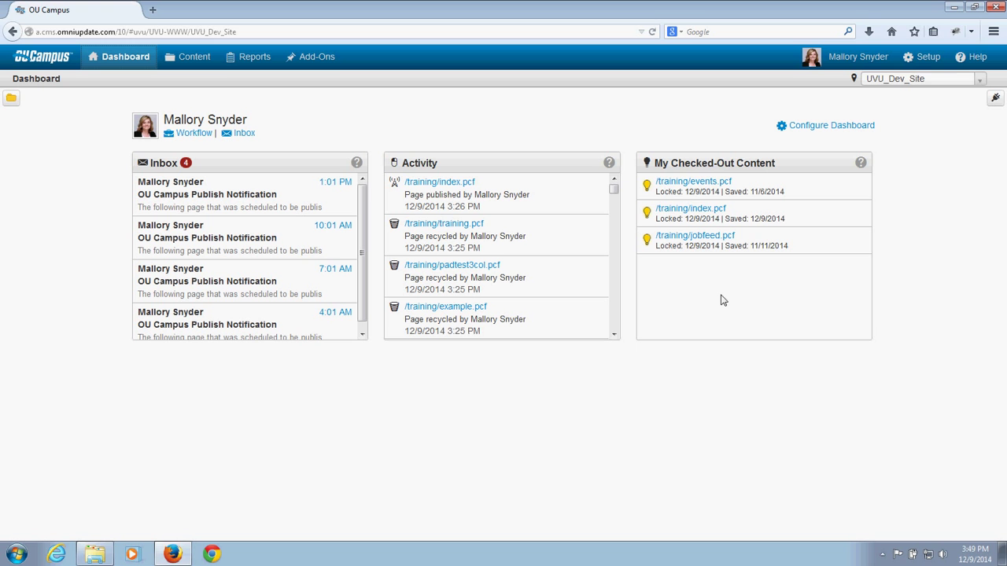
Step: Check in events.pcf, index.pcf and jobfeed.pcf from My Checked-Out Content
left_click(646, 186)
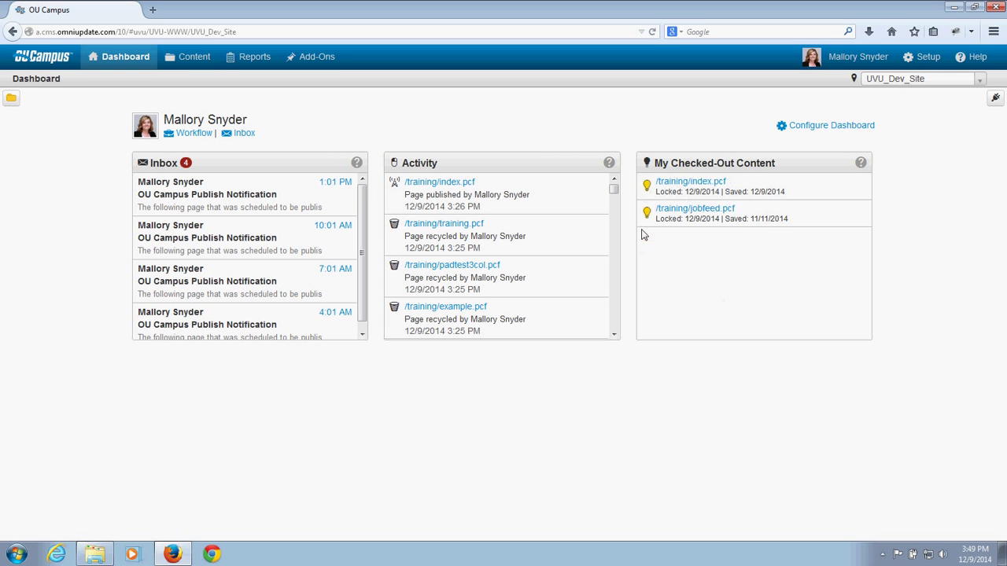
left_click(645, 186)
left_click(646, 187)
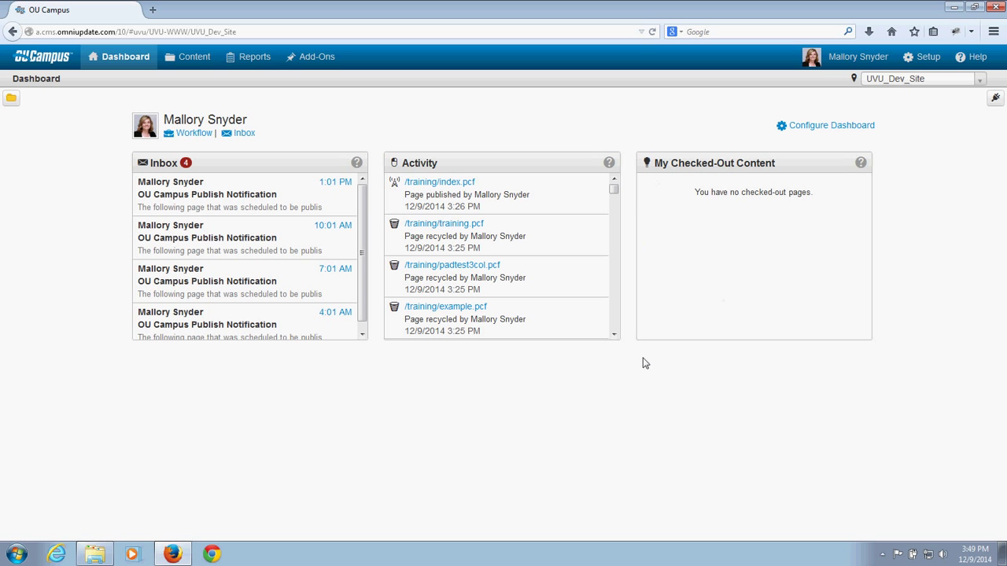
Step: Open Configure Dashboard and cancel it without changes
left_click(827, 127)
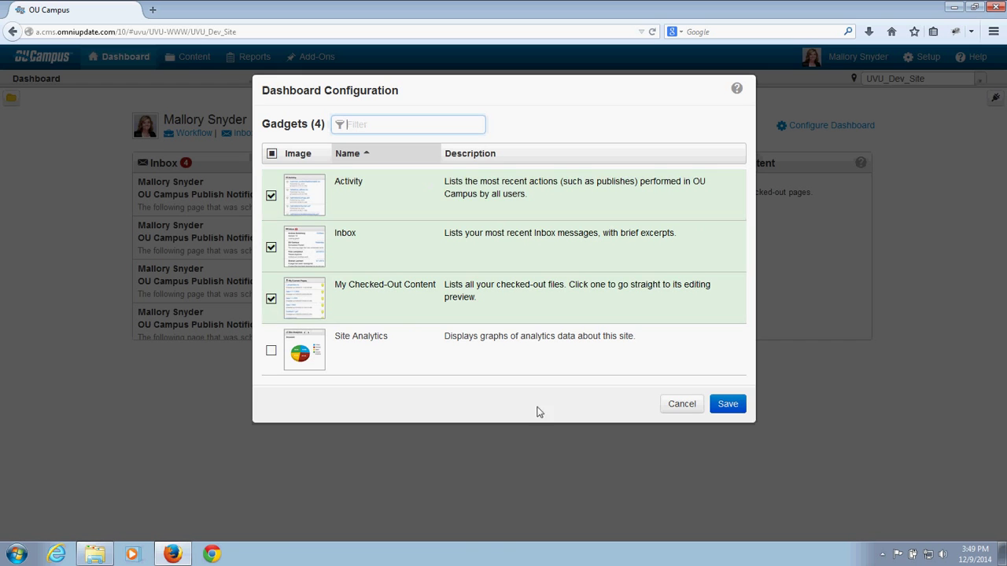
left_click(679, 405)
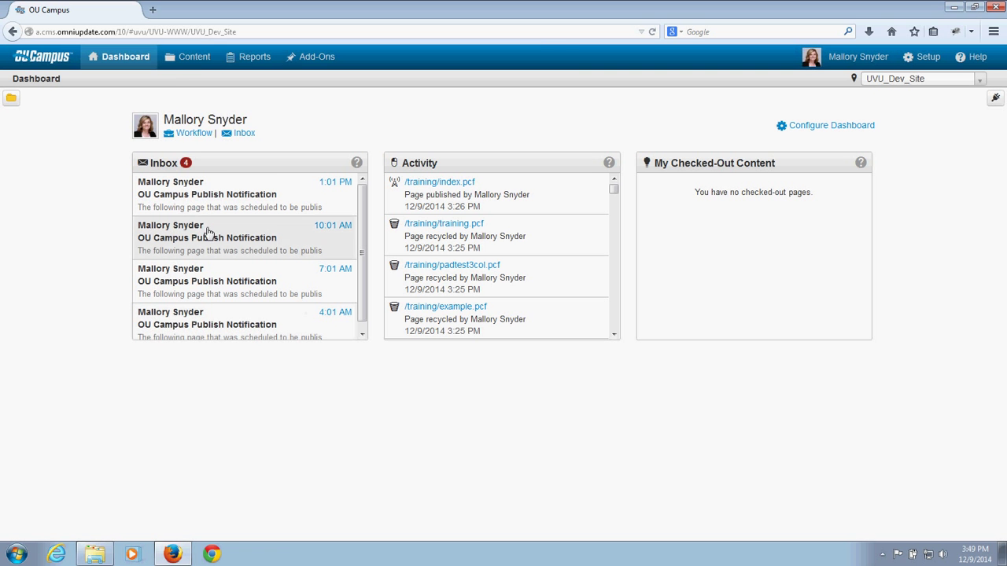
mouse_move(197, 63)
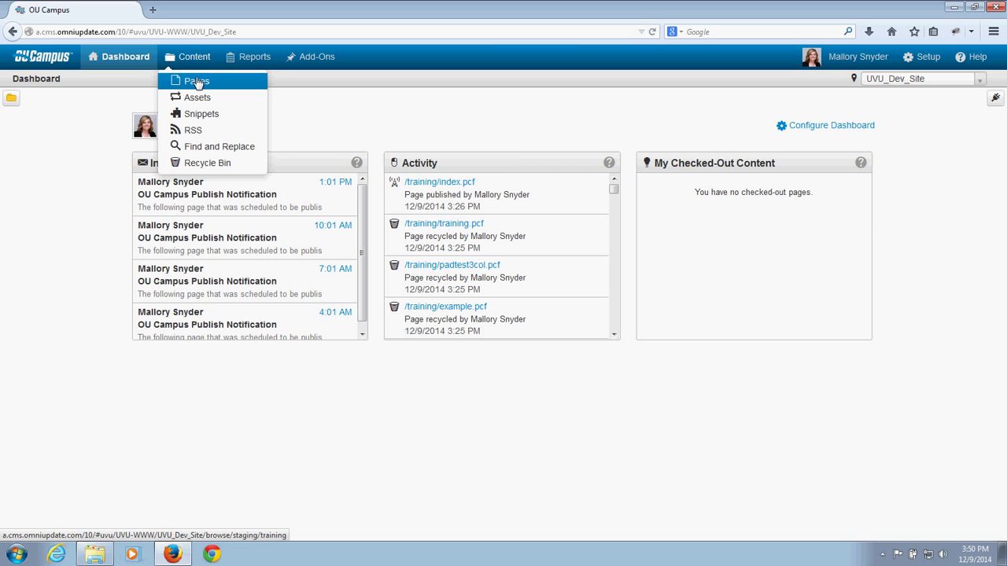
Step: Open Content > Pages to list the training folder's staging files
left_click(197, 83)
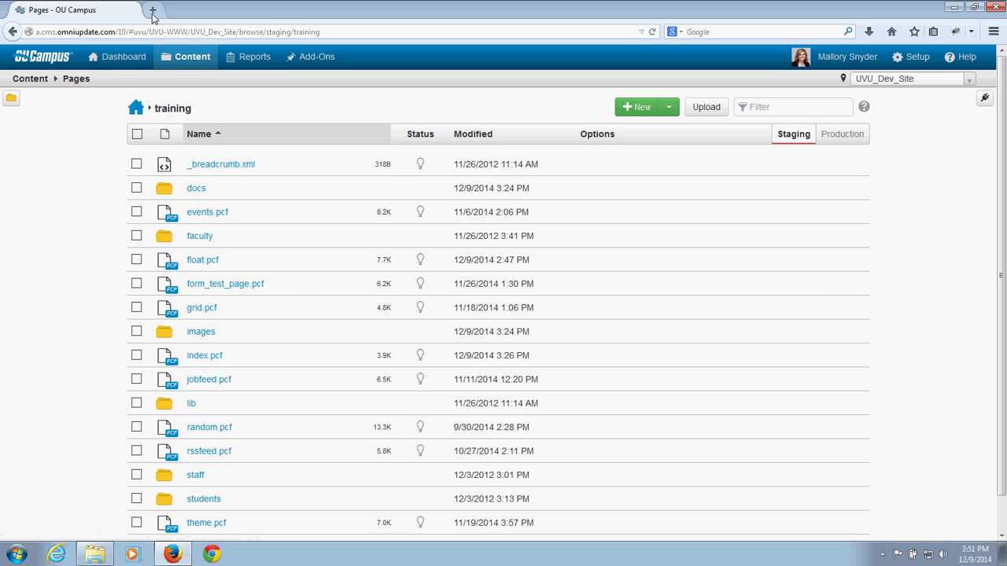
Step: Load webstaging.uvu.edu/training in a new tab and highlight its domain and /training/ path
left_click(154, 10)
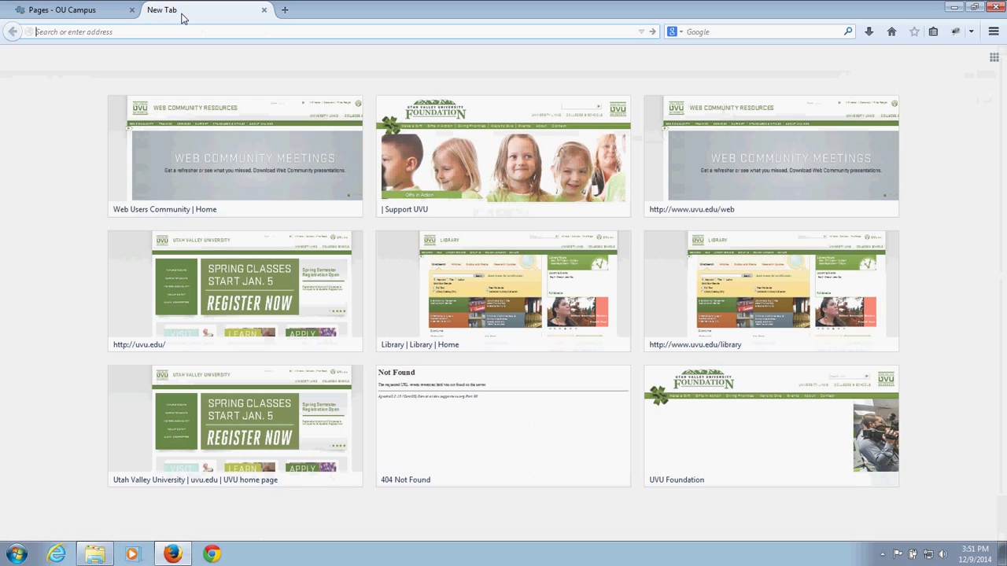
type("webstaging")
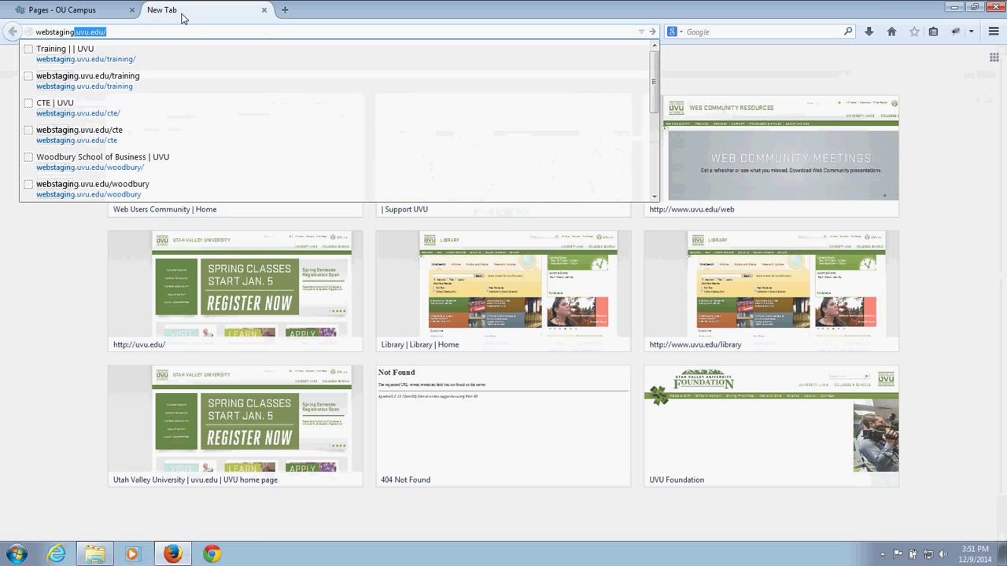
type(".uvu.edu/")
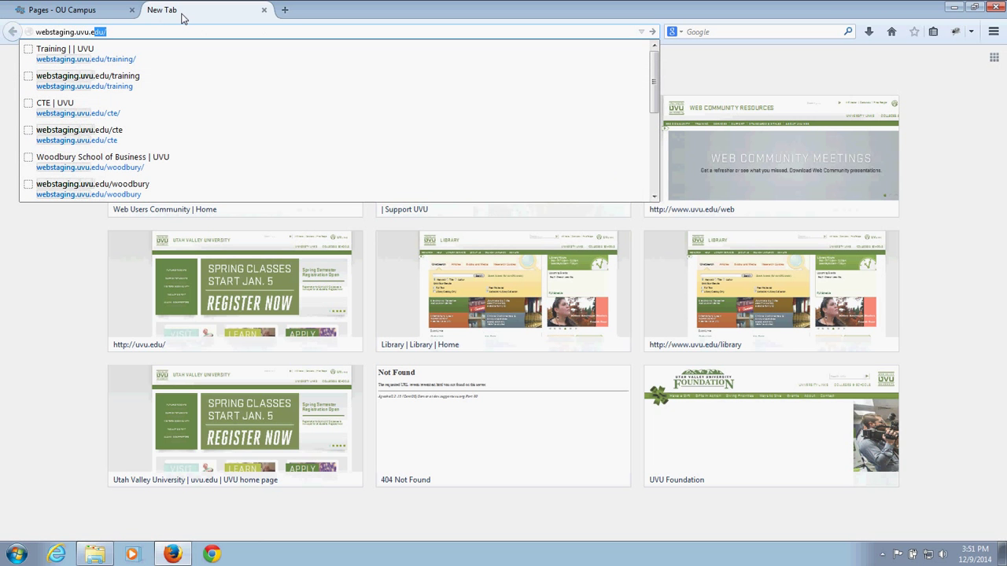
type("training")
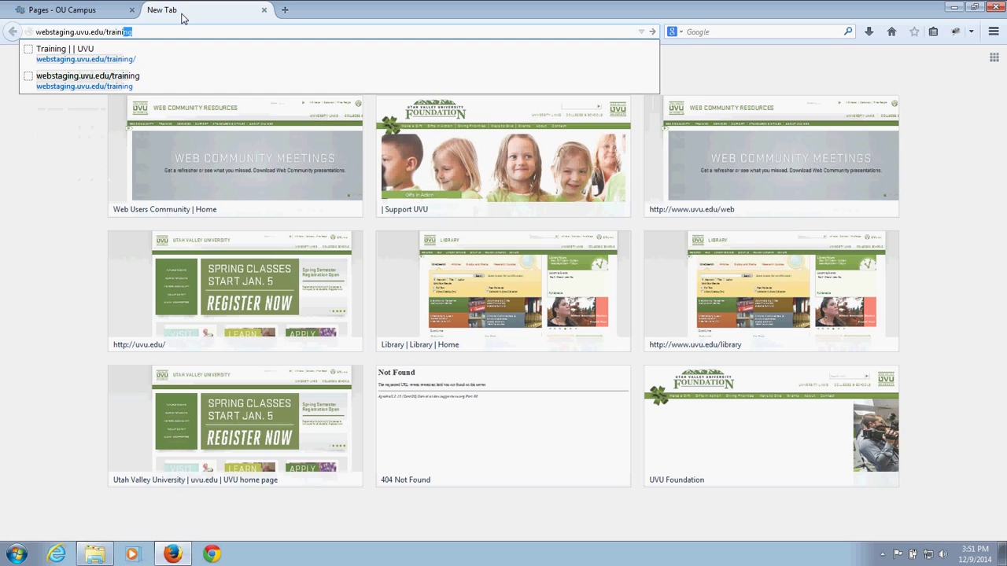
key("Return")
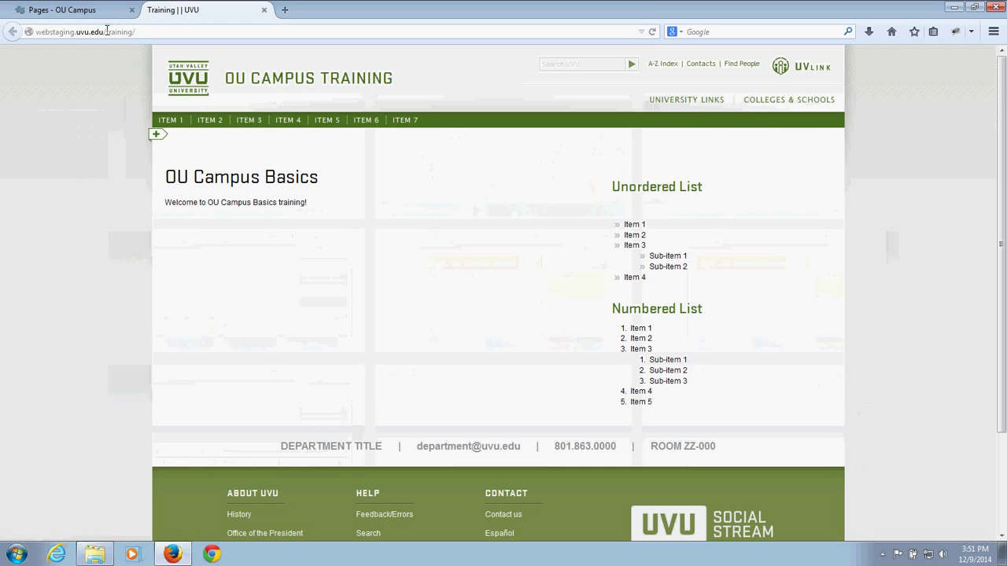
left_click_drag(104, 32, 155, 32)
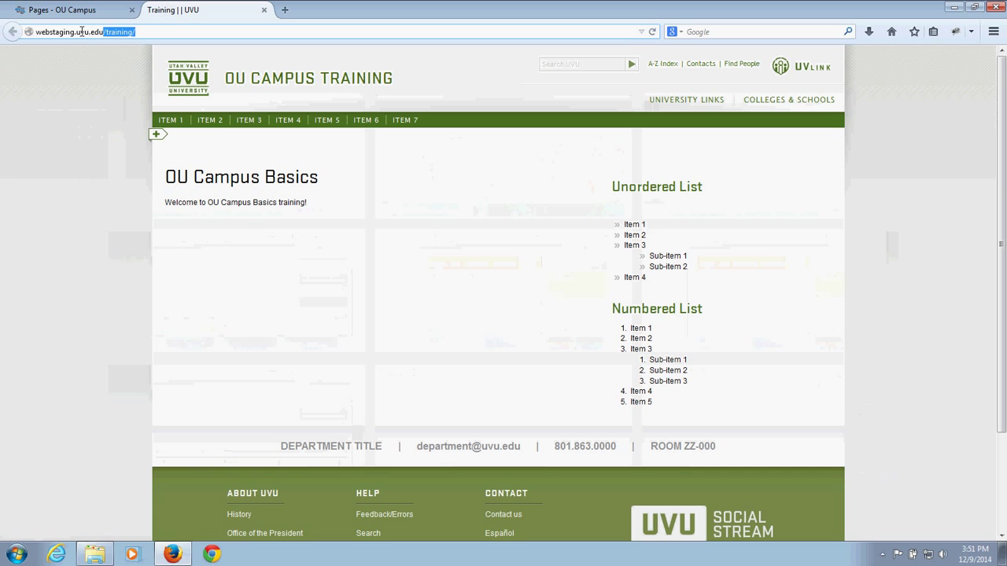
left_click_drag(75, 31, 103, 32)
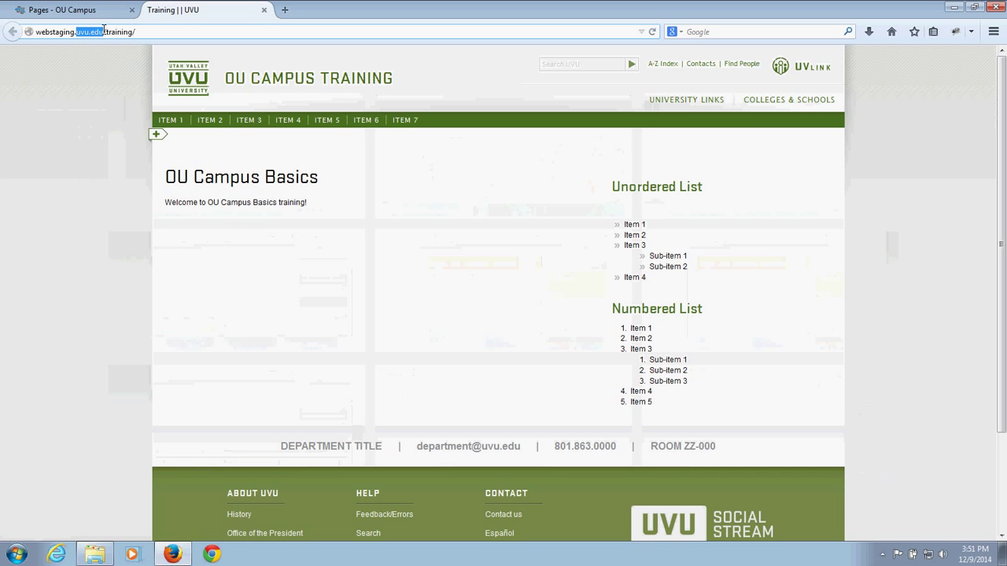
left_click(103, 31)
key("shift+End")
key("End")
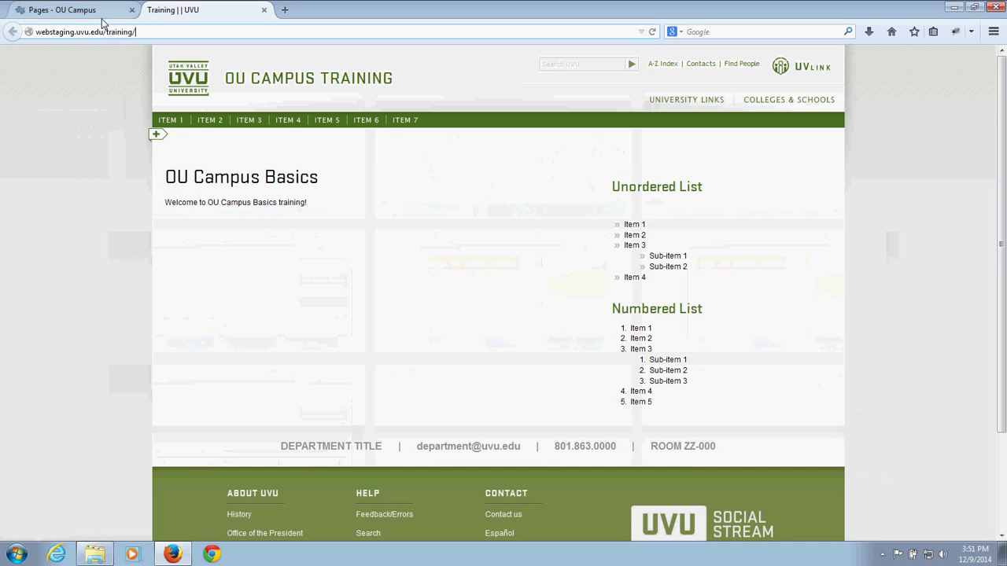
Step: Compare the OU Campus training folder with the training part of the staging URL
left_click(99, 11)
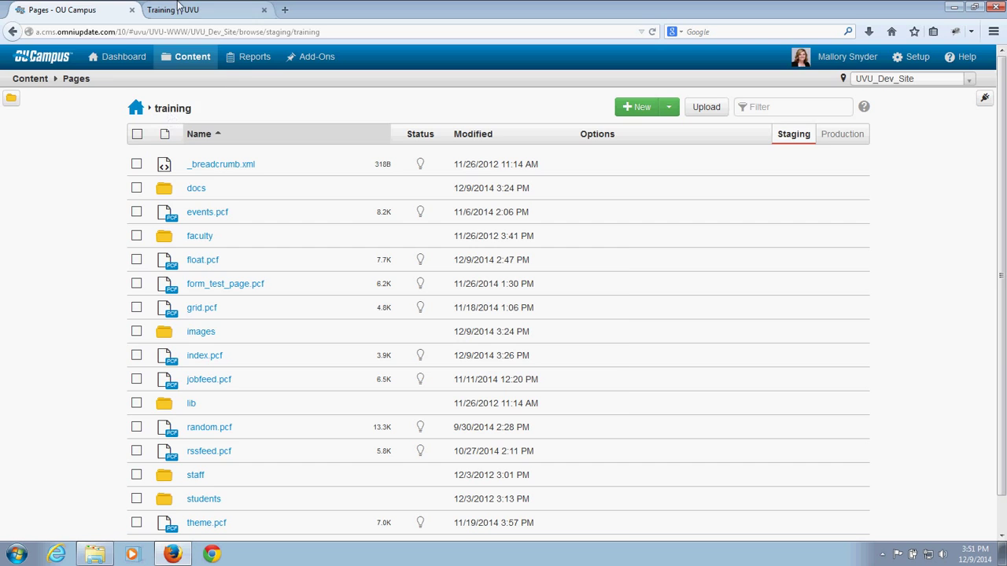
left_click(173, 9)
left_click(149, 32)
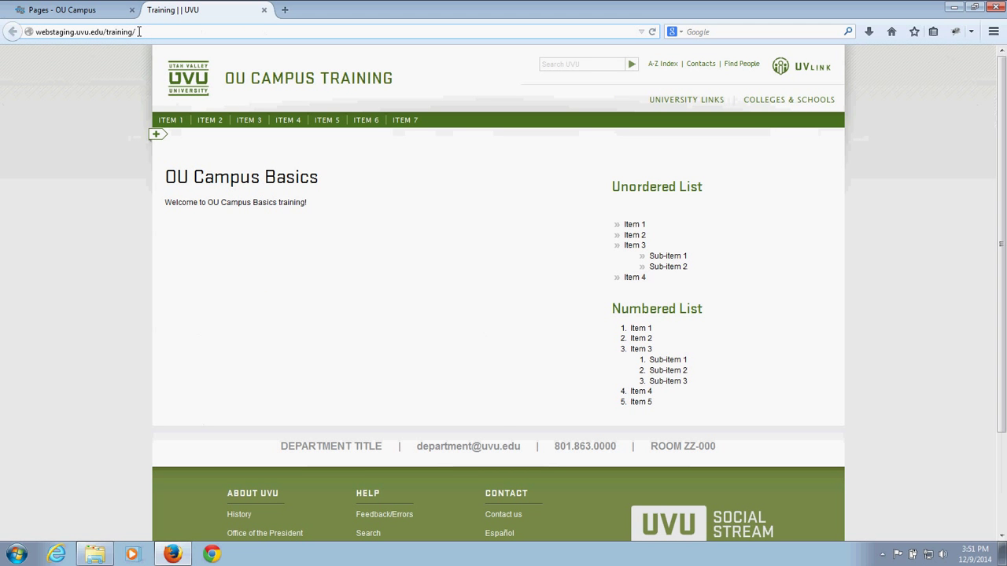
left_click_drag(136, 31, 108, 32)
left_click(114, 58)
Step: Load training/index.html, reload without it, and compare against index.pcf in OU Campus
left_click(152, 32)
type("index.htm")
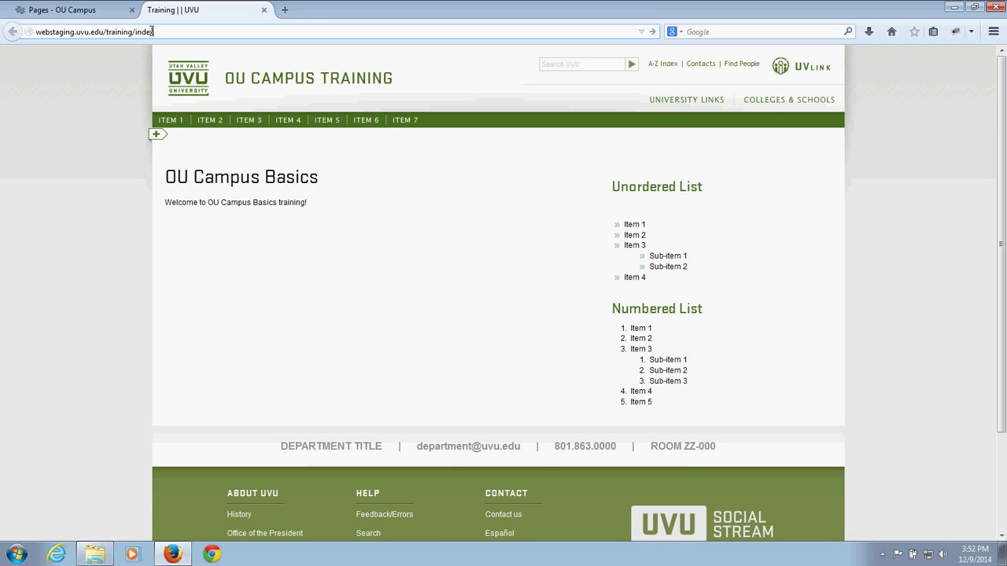
type("l")
key("Return")
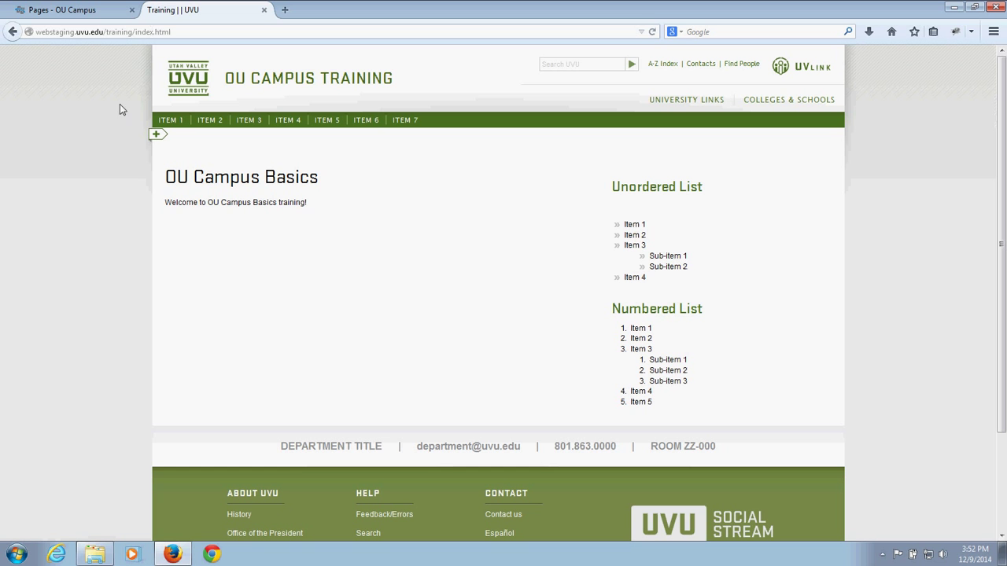
left_click_drag(137, 31, 178, 29)
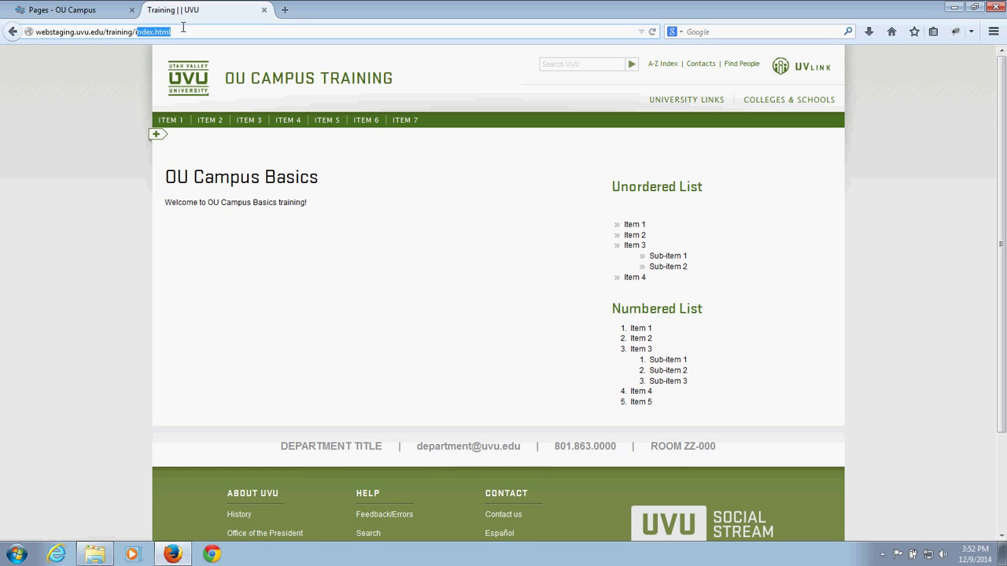
key("BackSpace")
key("Return")
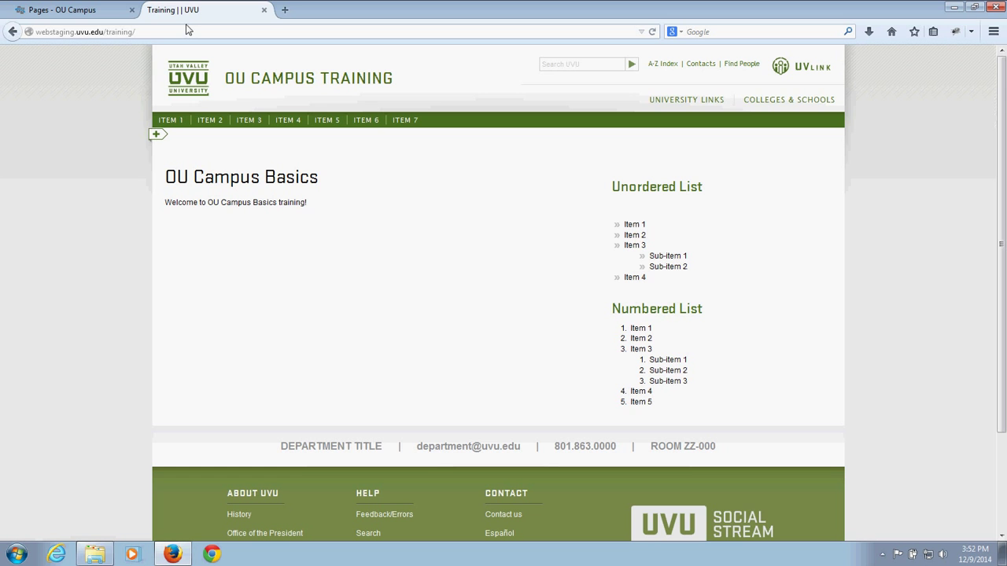
left_click(91, 11)
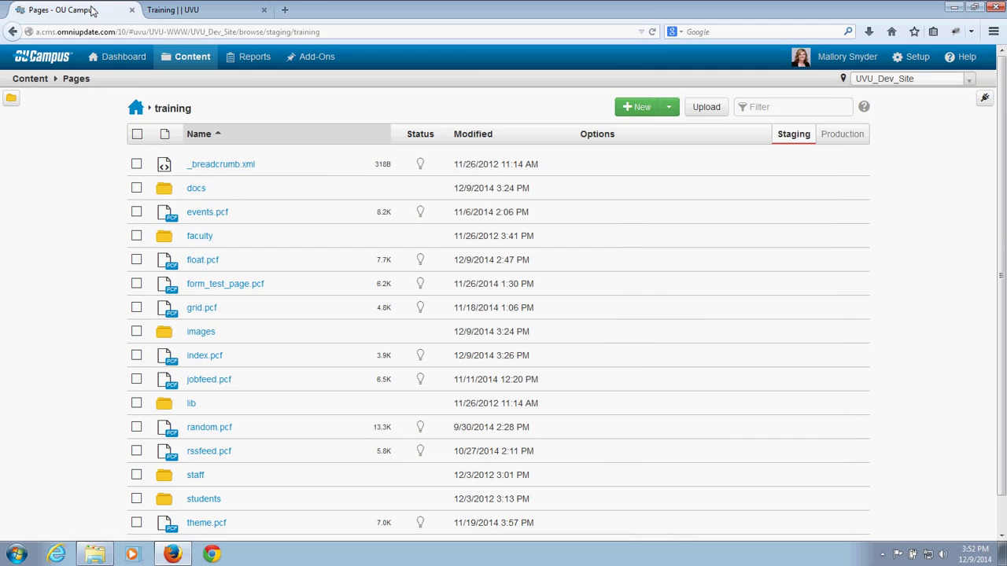
left_click(192, 11)
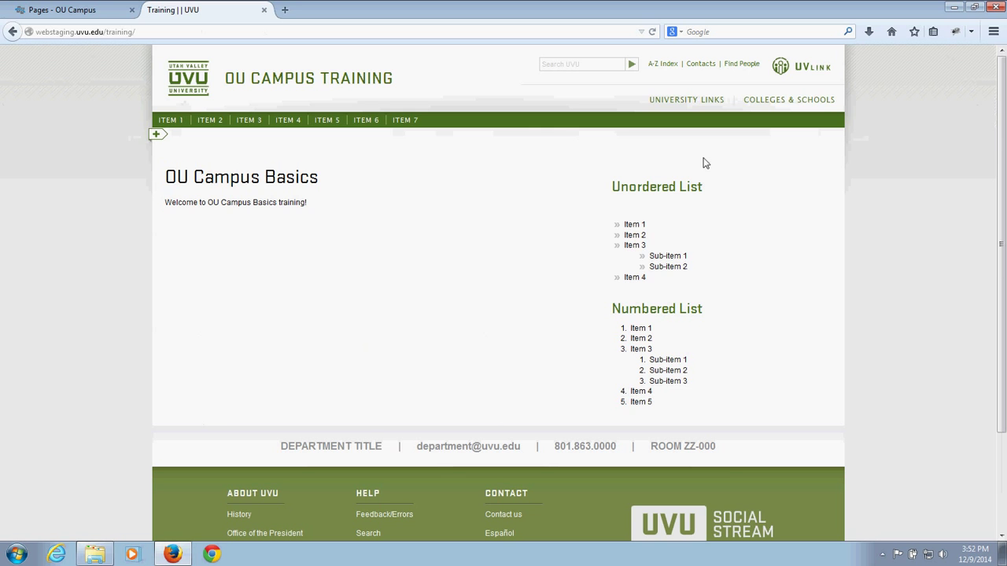
left_click(75, 7)
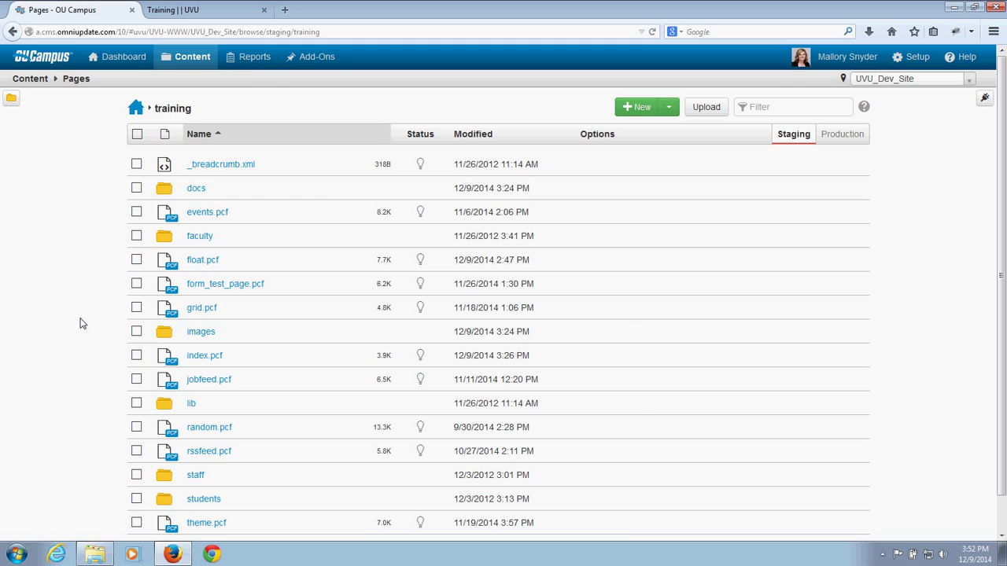
Step: Load webstaging.uvu.edu/training/students/, highlight its domain and training path, then return to OU Campus
left_click(226, 11)
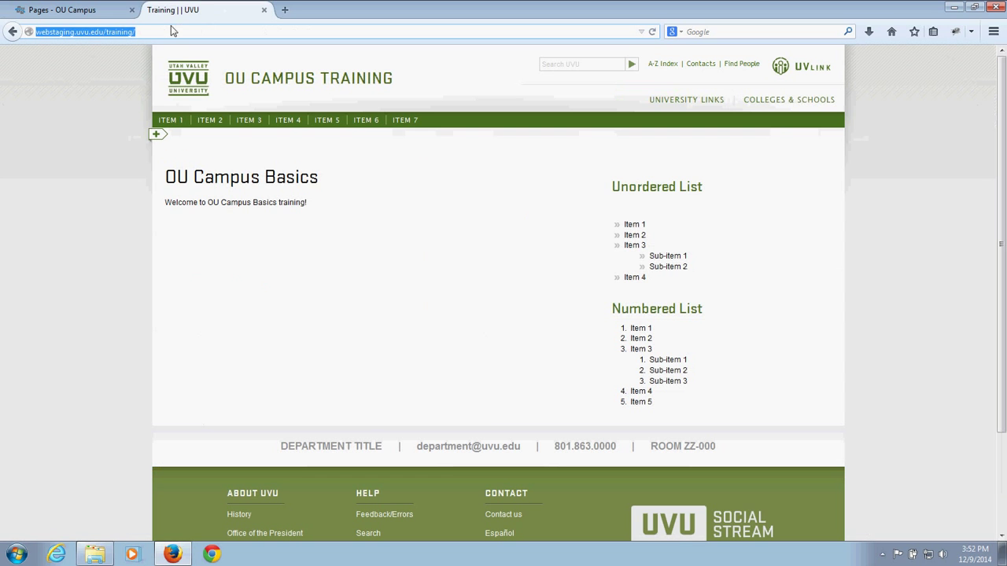
left_click(182, 30)
type("students/")
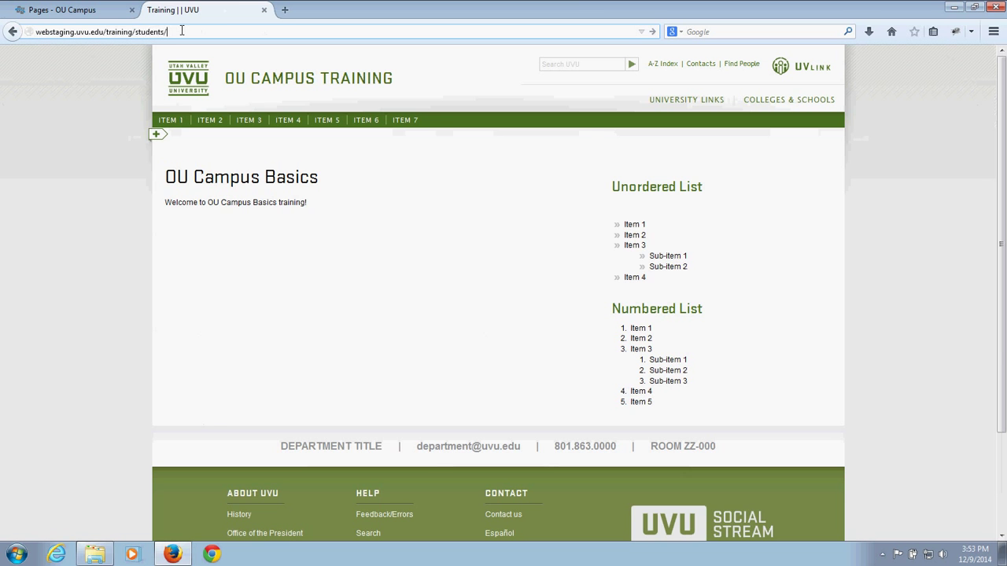
key("Return")
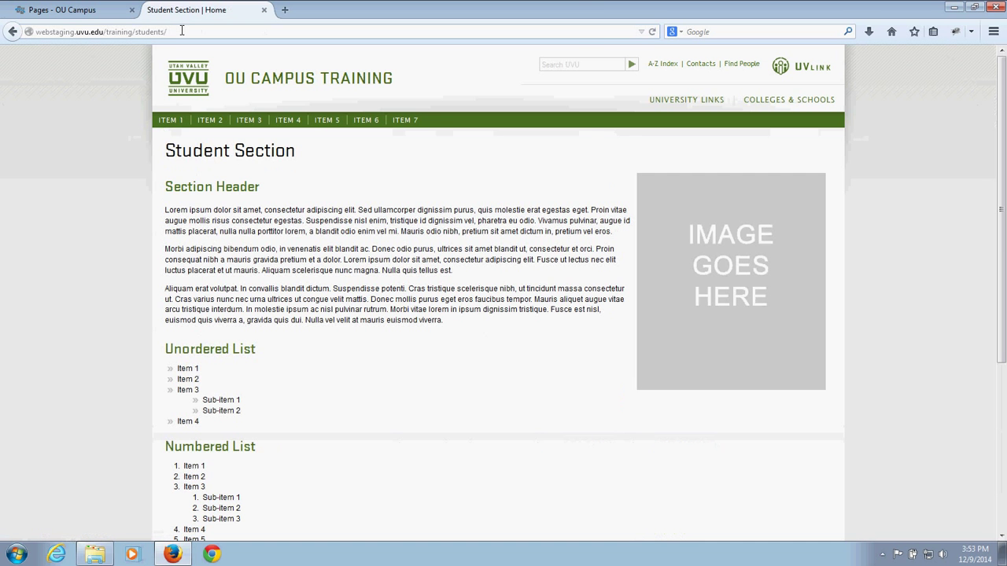
left_click(182, 30)
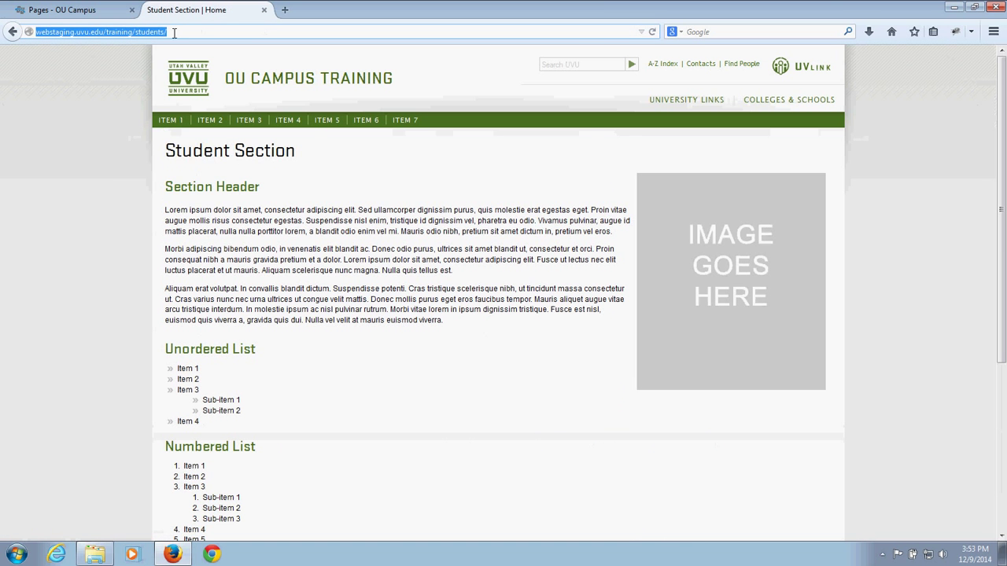
left_click(101, 186)
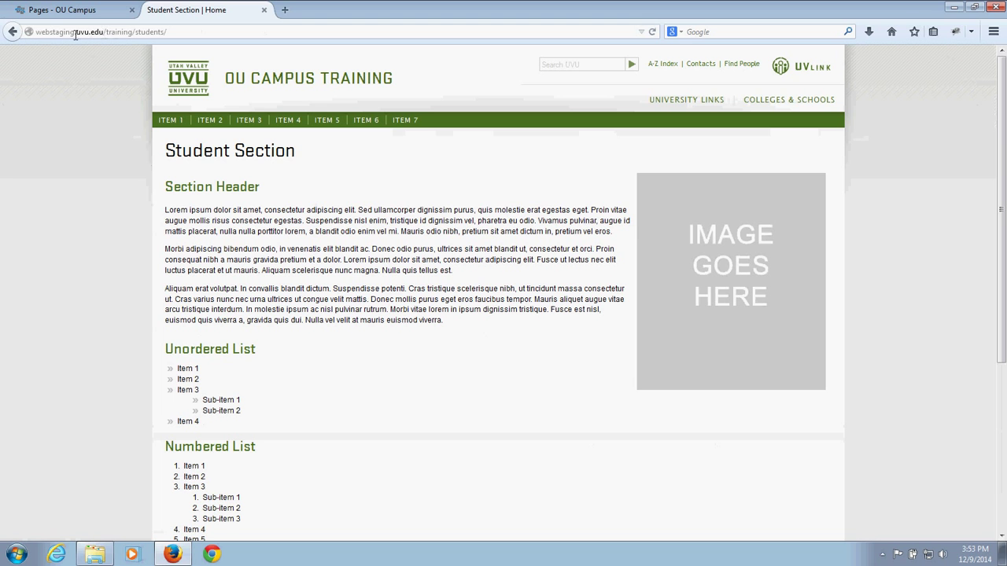
left_click_drag(75, 31, 104, 35)
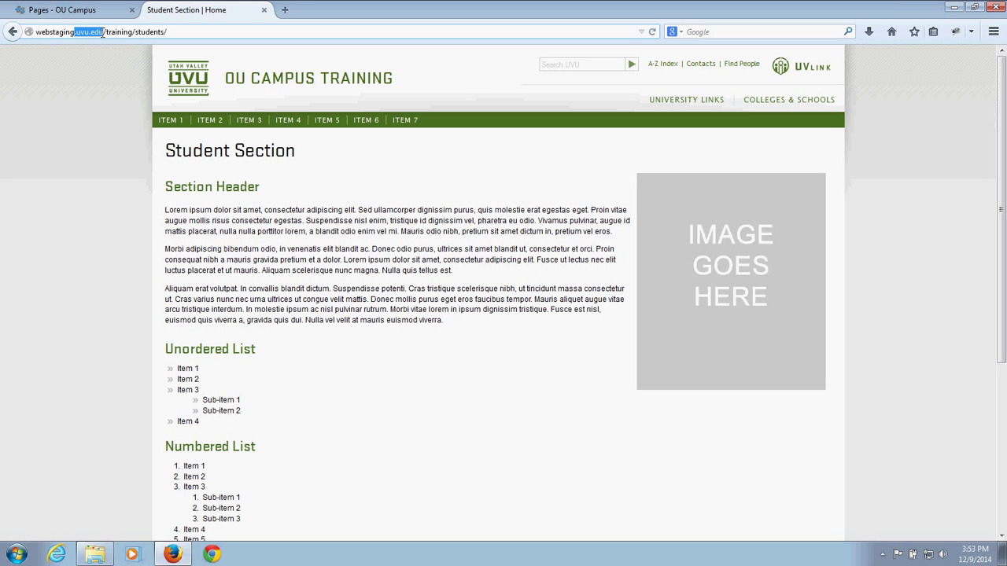
left_click_drag(102, 34, 173, 32)
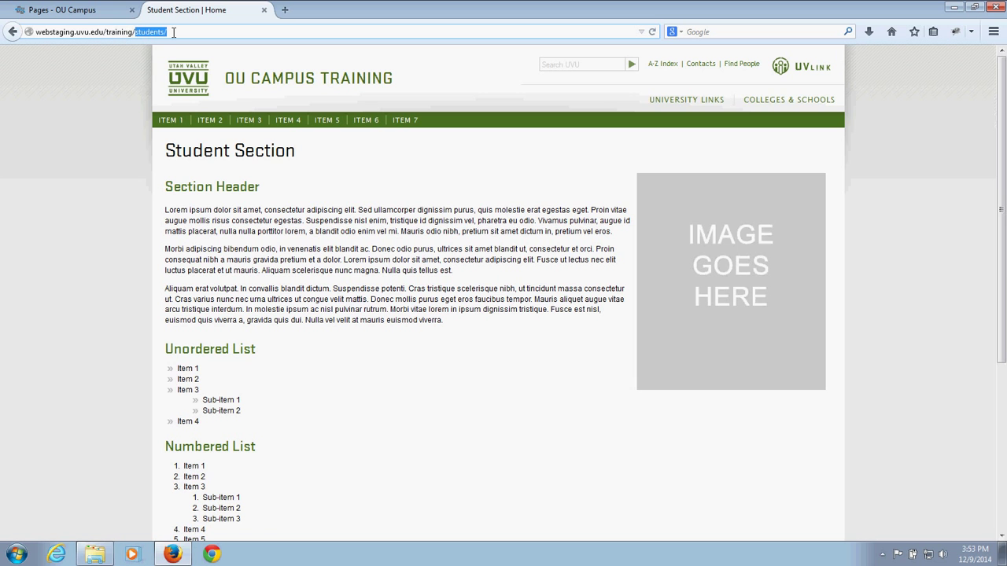
left_click(173, 32)
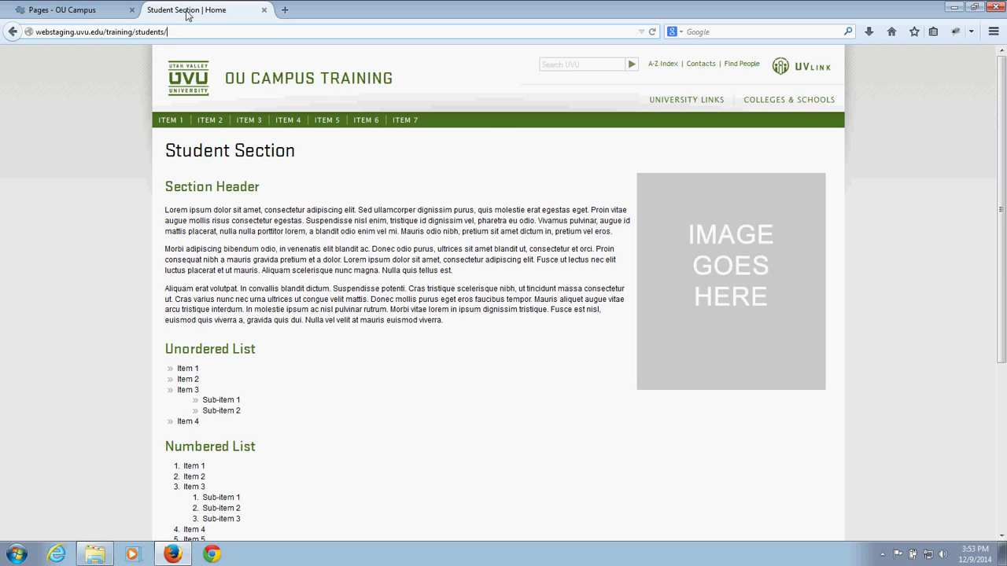
left_click(84, 13)
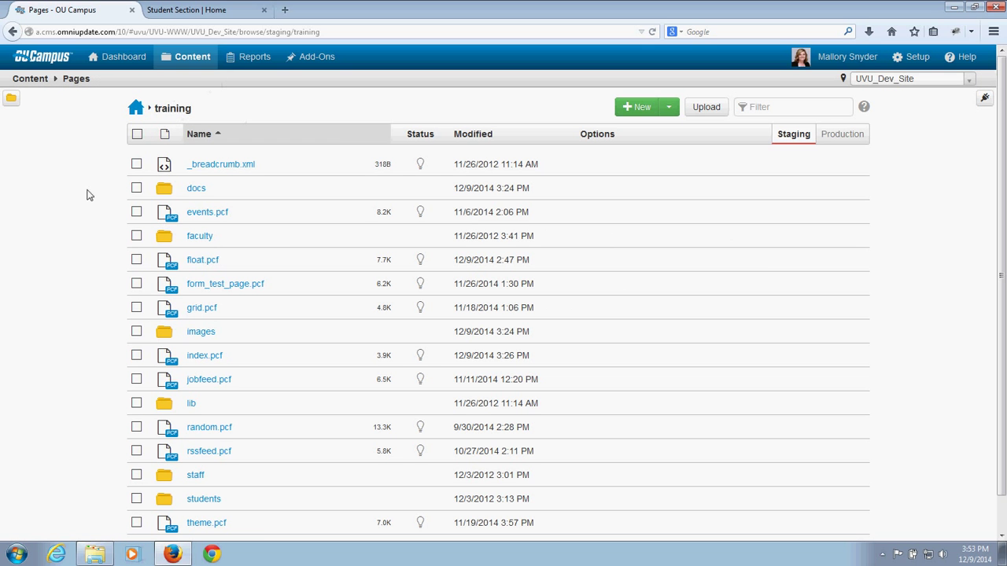
Step: Open the students folder, compare the training/students/ URL, then go back up to training
left_click(206, 500)
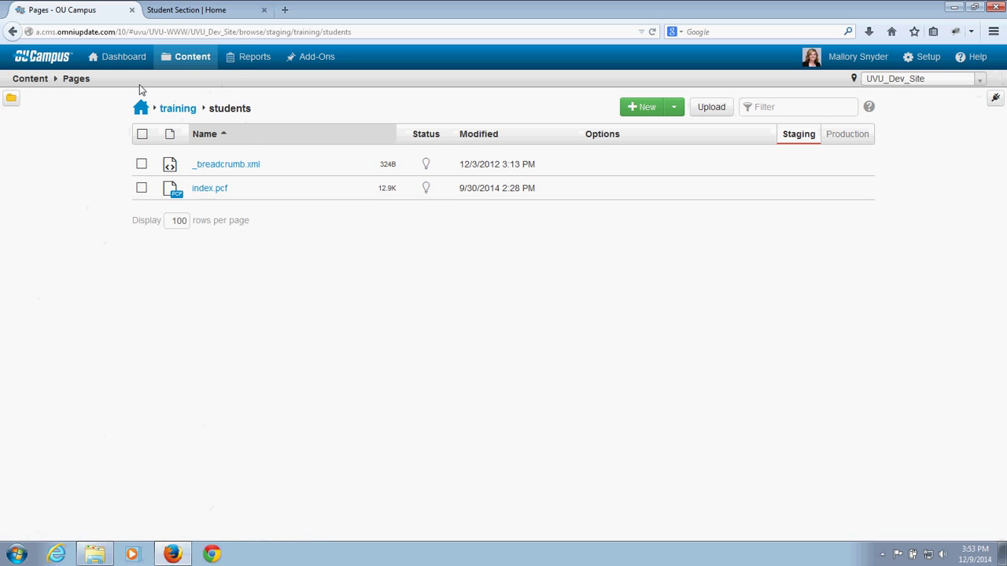
left_click(193, 14)
left_click(186, 32)
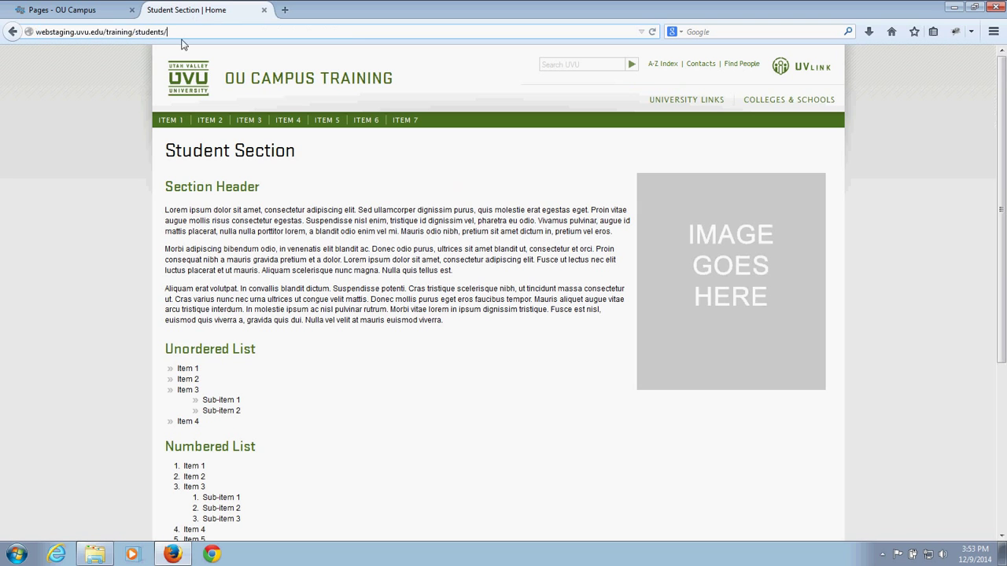
left_click_drag(188, 31, 74, 32)
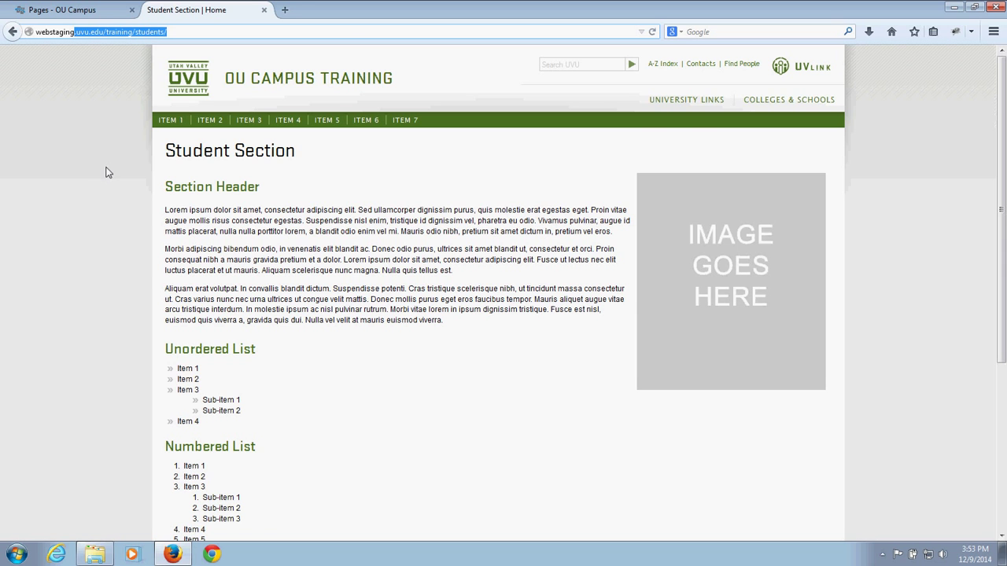
left_click(56, 10)
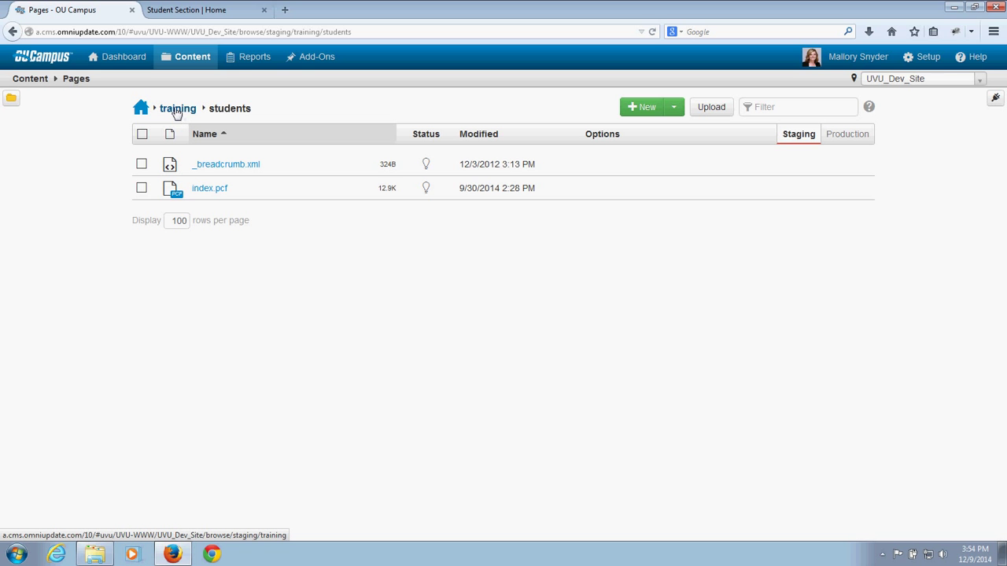
left_click(176, 109)
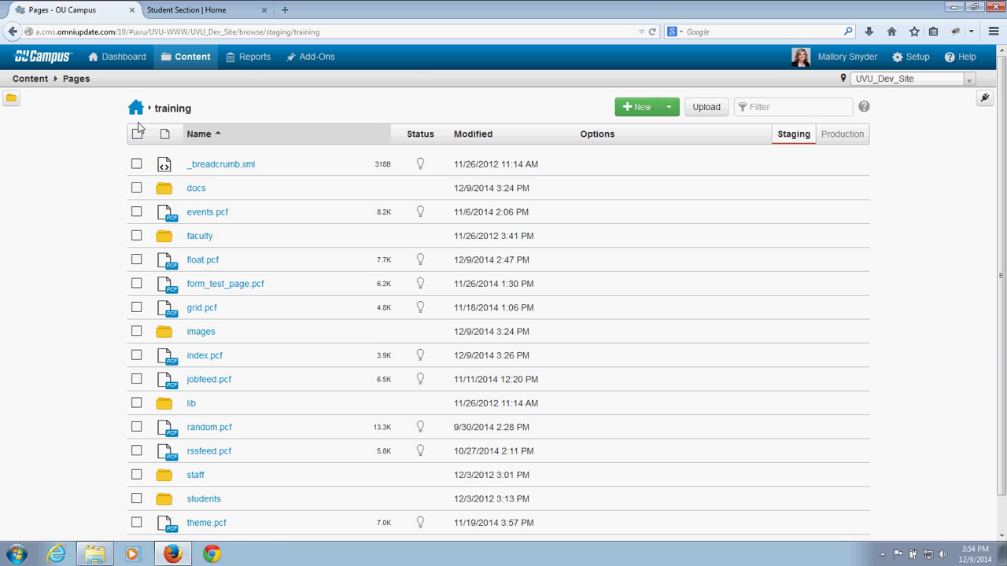
Step: Go to the site root, scroll the folder list, and filter it by 'training'
left_click(136, 110)
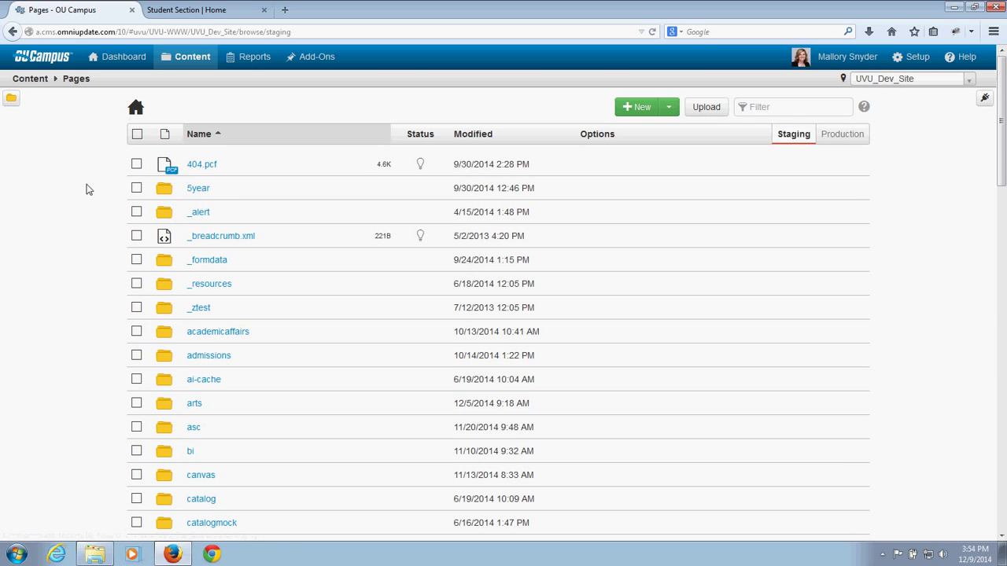
scroll(63, 259, "down", 5)
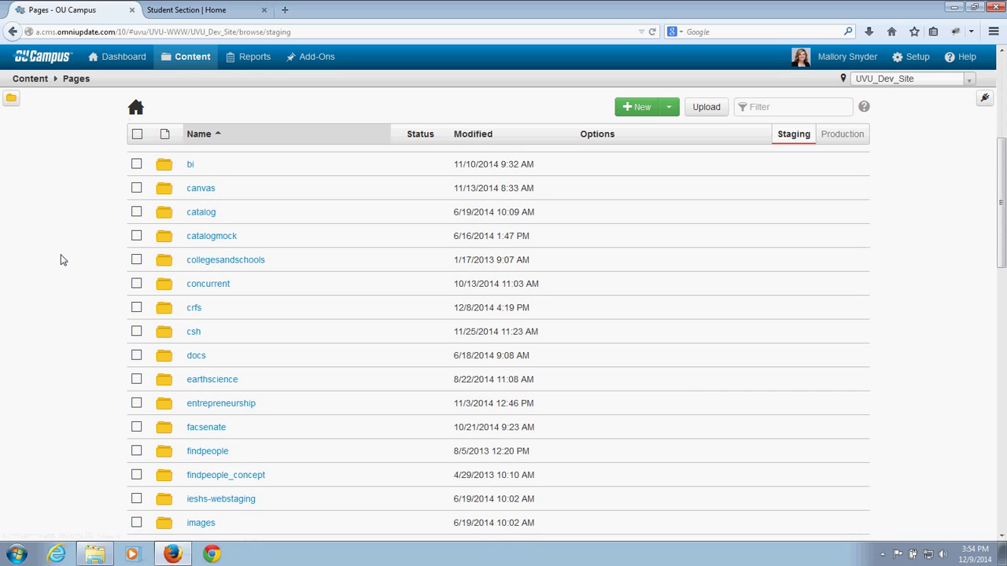
scroll(60, 253, "up", 1)
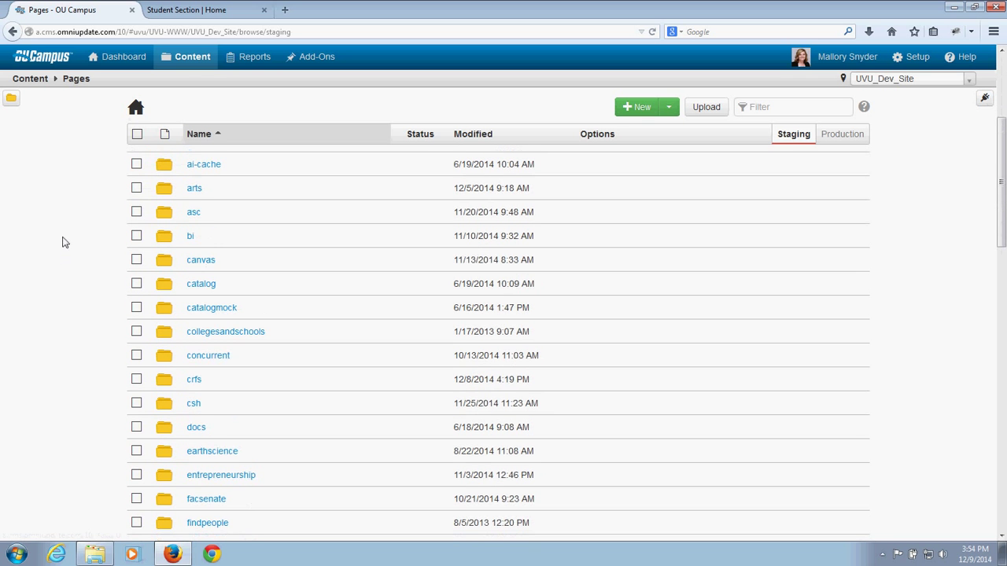
scroll(64, 242, "down", 5)
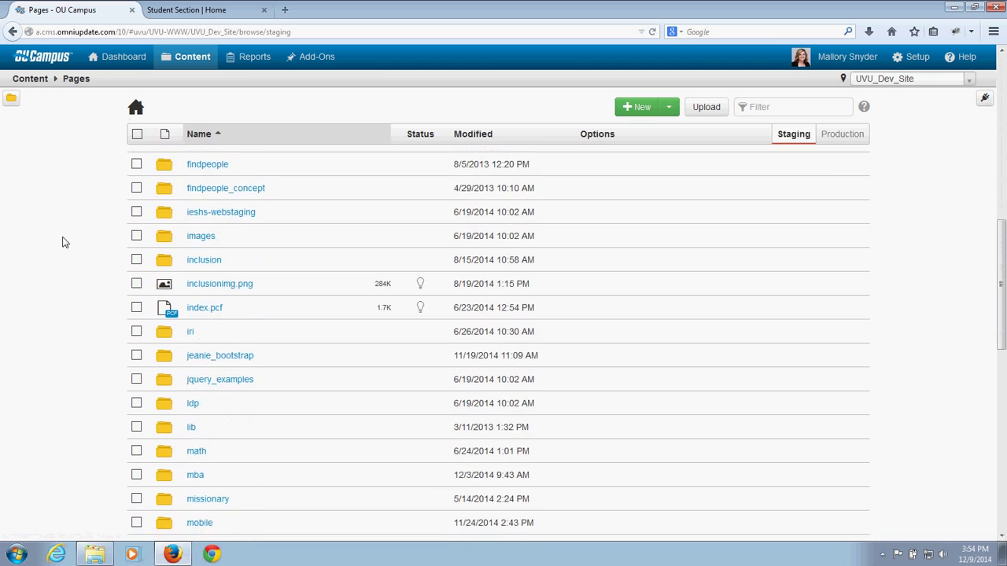
scroll(64, 243, "down", 2)
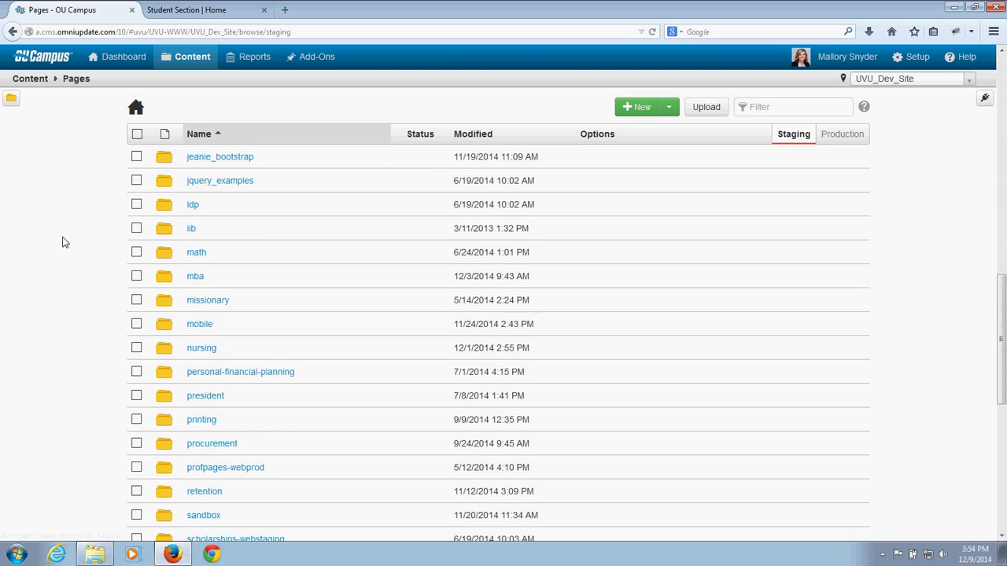
scroll(63, 241, "up", 6)
left_click(778, 112)
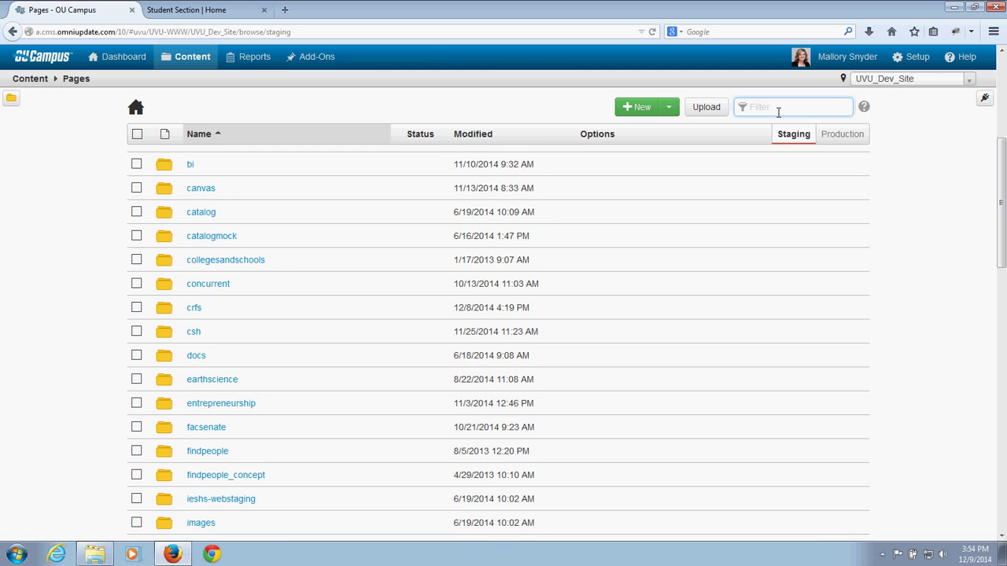
type("training")
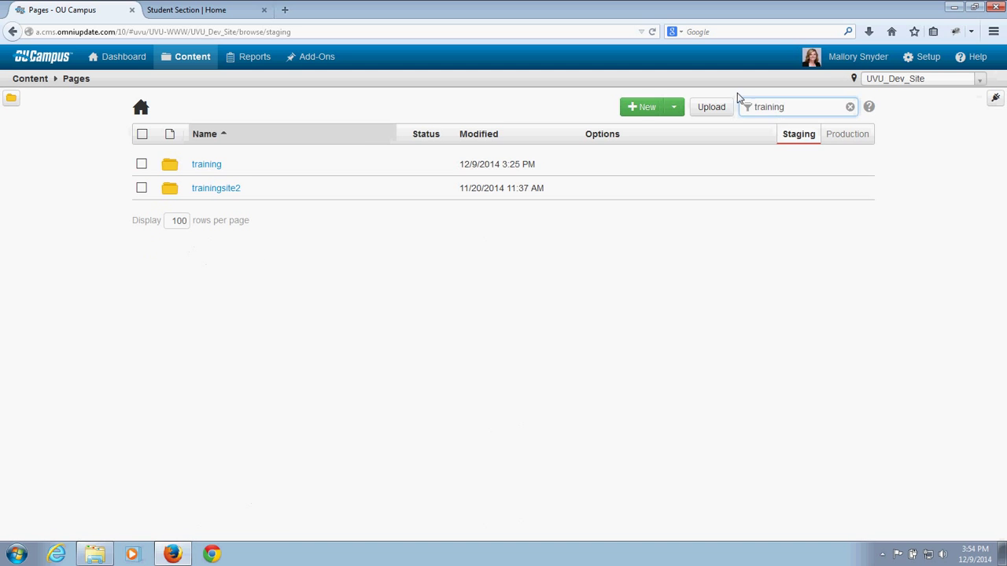
Step: Open the training folder and then its empty docs subfolder
left_click(203, 166)
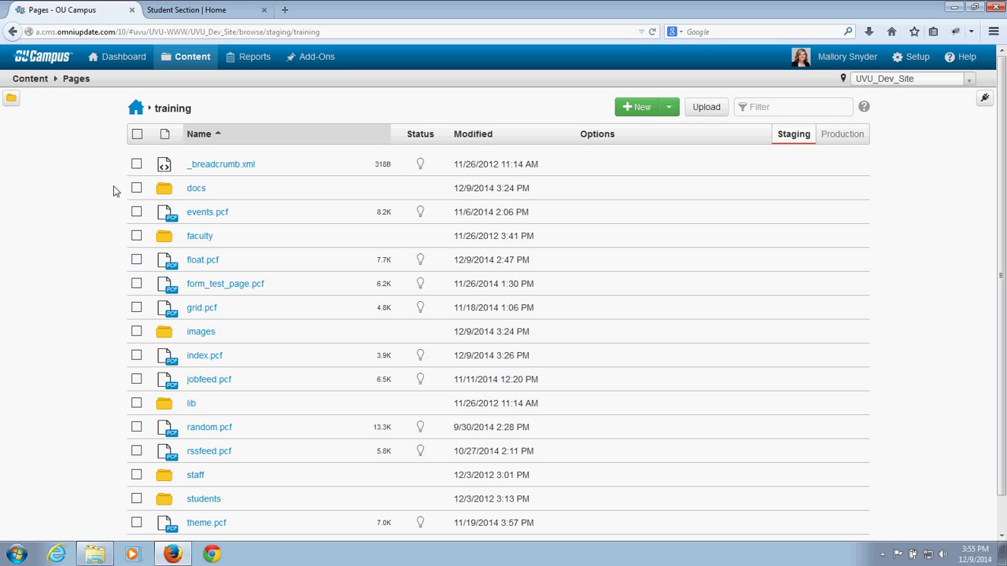
left_click(201, 193)
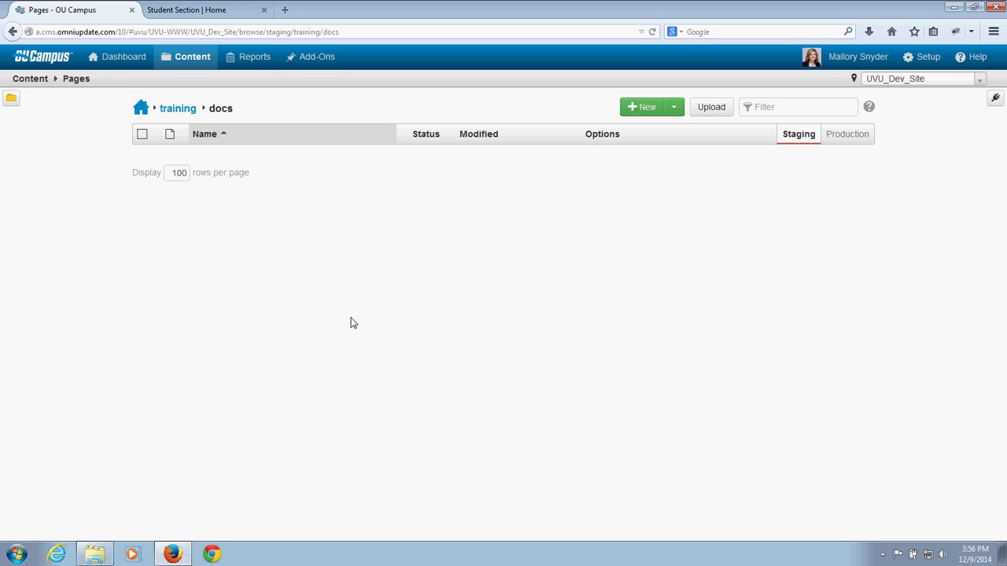
Step: Open the New Content dialog for the docs folder to see templates, New Section and Blank File
left_click(649, 112)
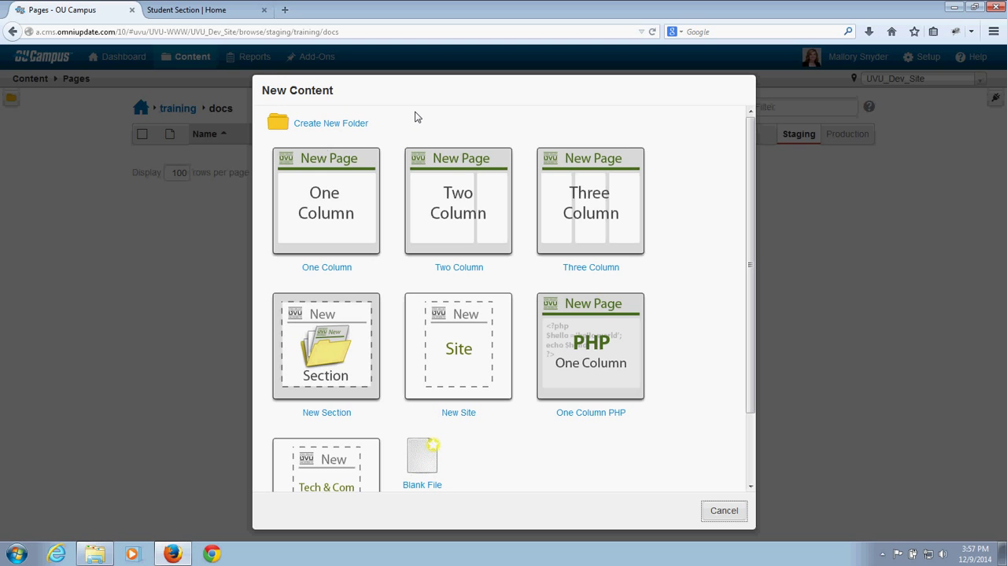
Step: Create a folder named '2014' in docs, open it, and bring up its Standard upload dialog
left_click(364, 126)
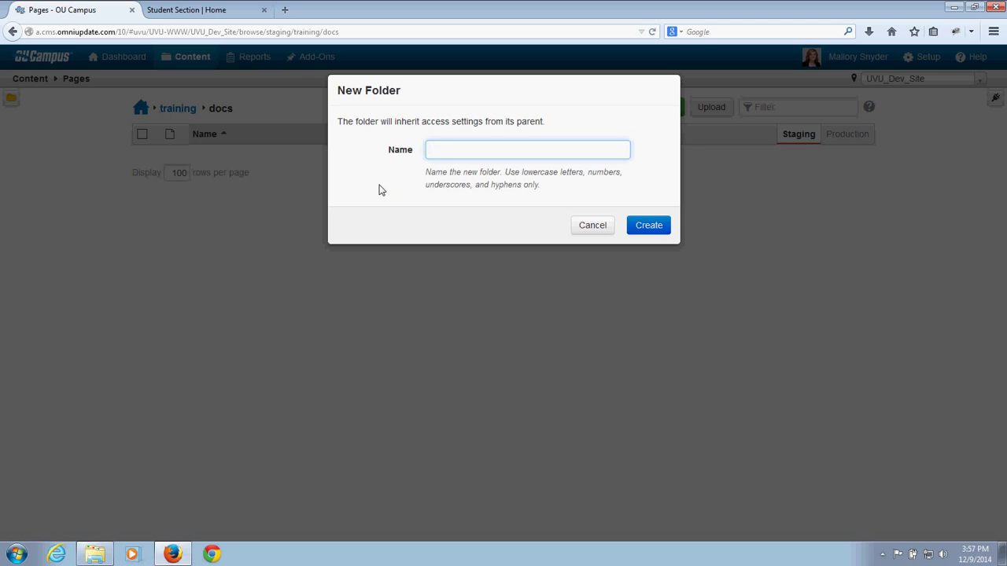
type("2014")
left_click(658, 228)
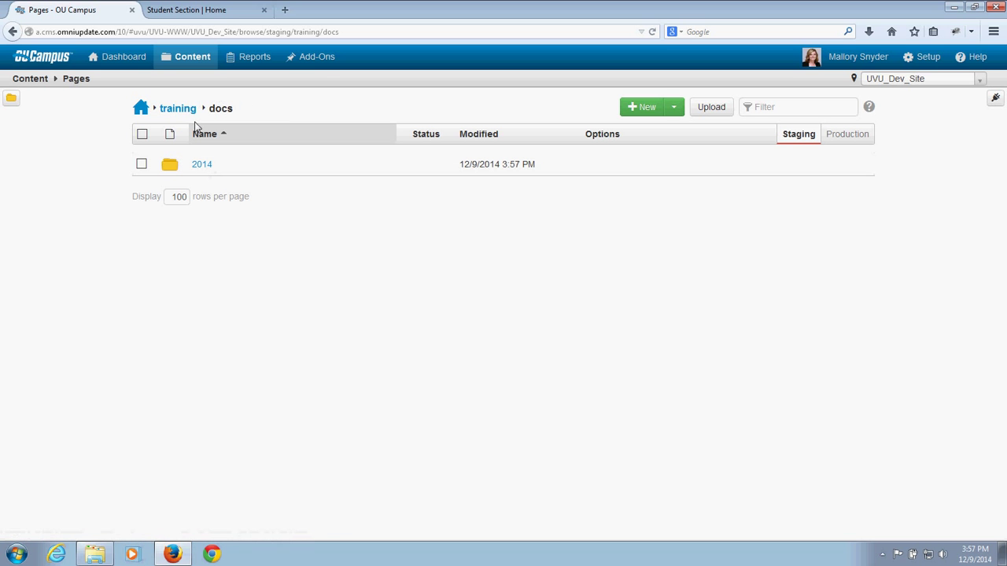
left_click(202, 166)
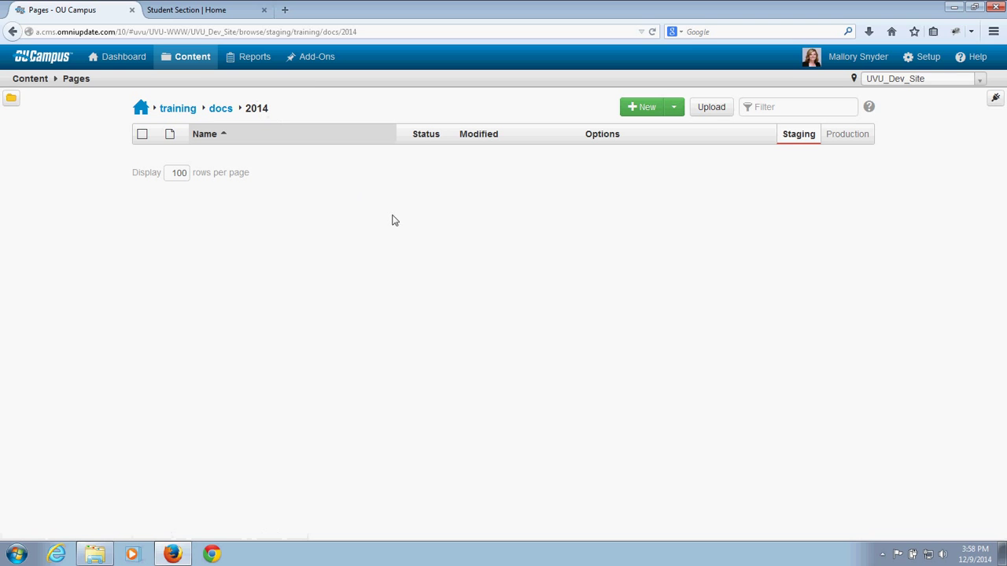
left_click(716, 111)
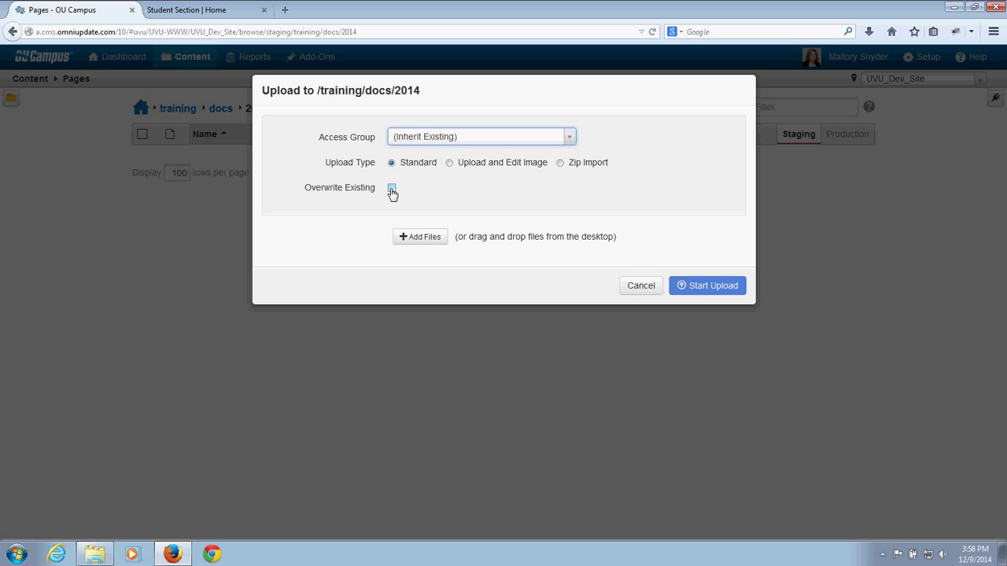
Step: Toggle overwrite and queue book1.xlsx from Removable Disk (E:) > docs for upload
left_click(391, 190)
left_click(419, 238)
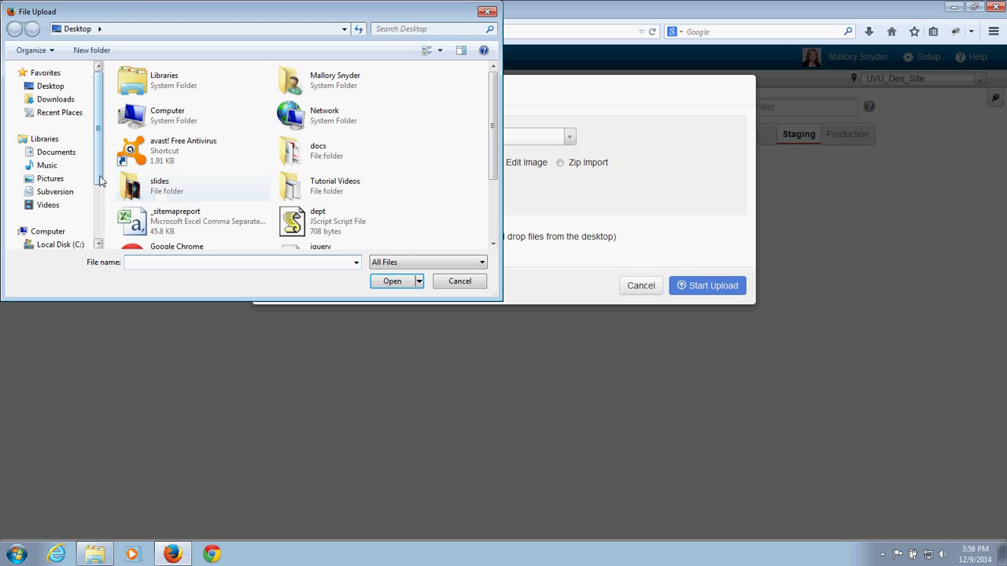
scroll(100, 220, "down", 3)
scroll(95, 212, "up", 2)
left_click(74, 198)
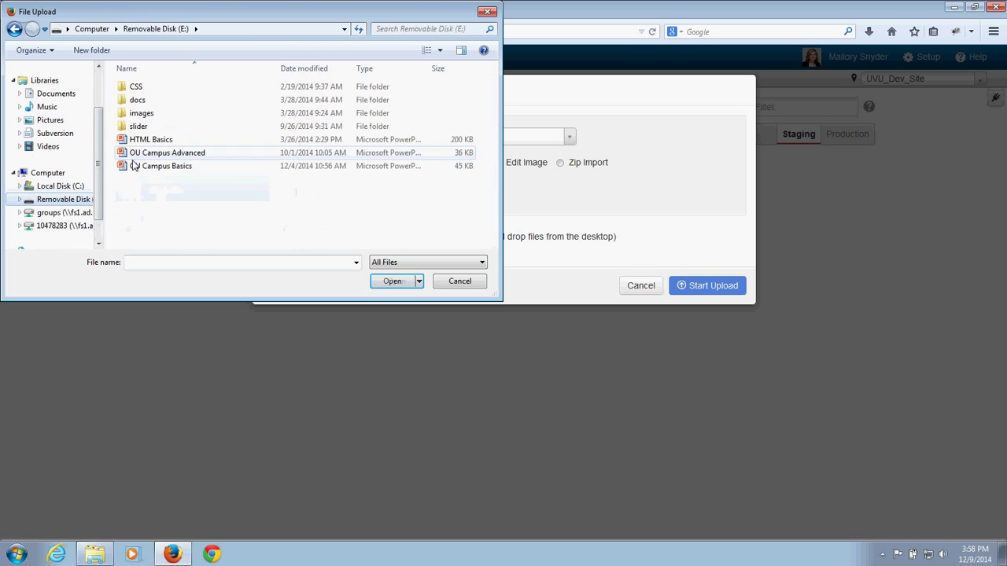
double_click(142, 100)
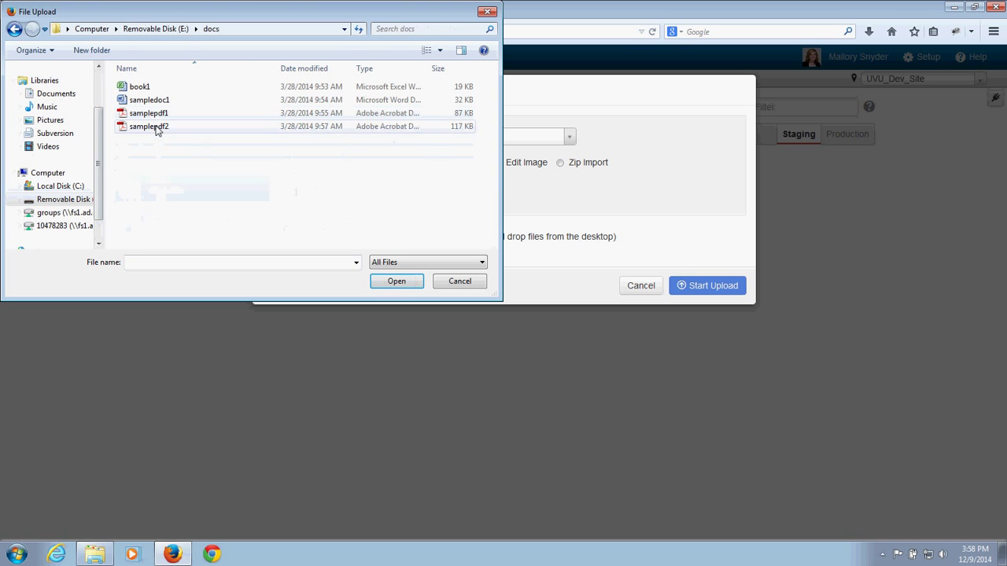
left_click(151, 86)
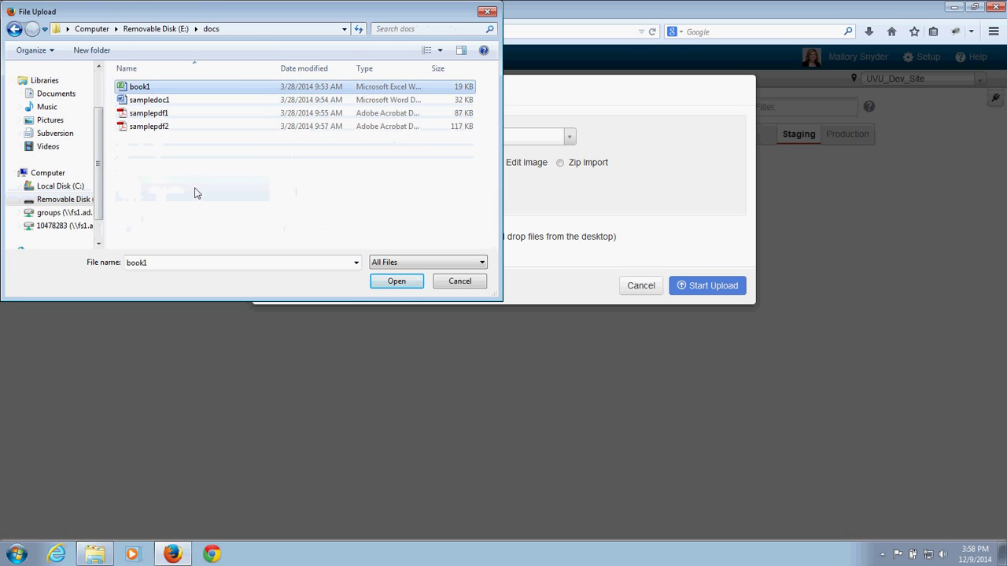
left_click(397, 281)
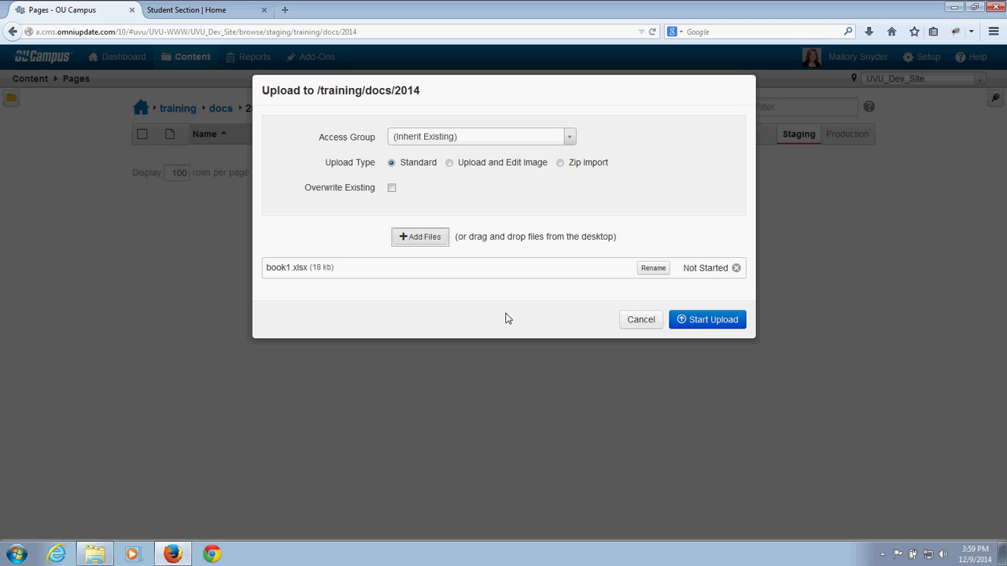
Step: Rename the queued book1.xlsx to book.xlsx and upload it to /training/docs/2014
left_click(653, 268)
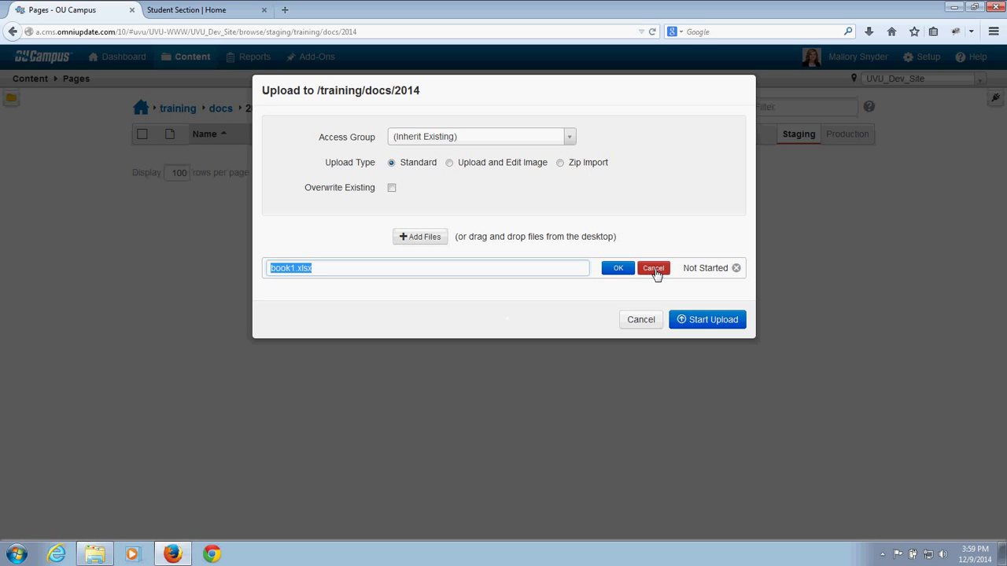
left_click(294, 269)
key("BackSpace")
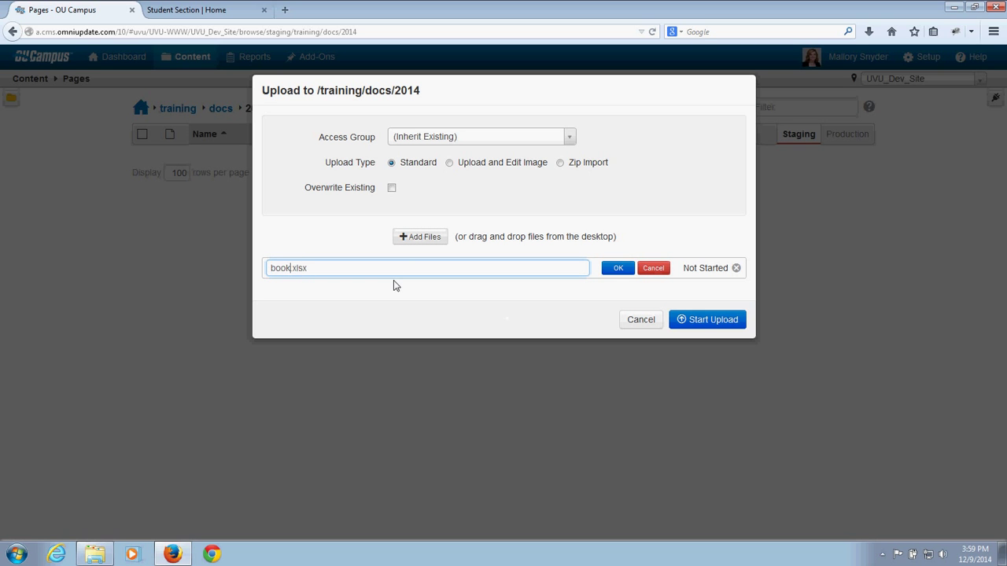
left_click(608, 269)
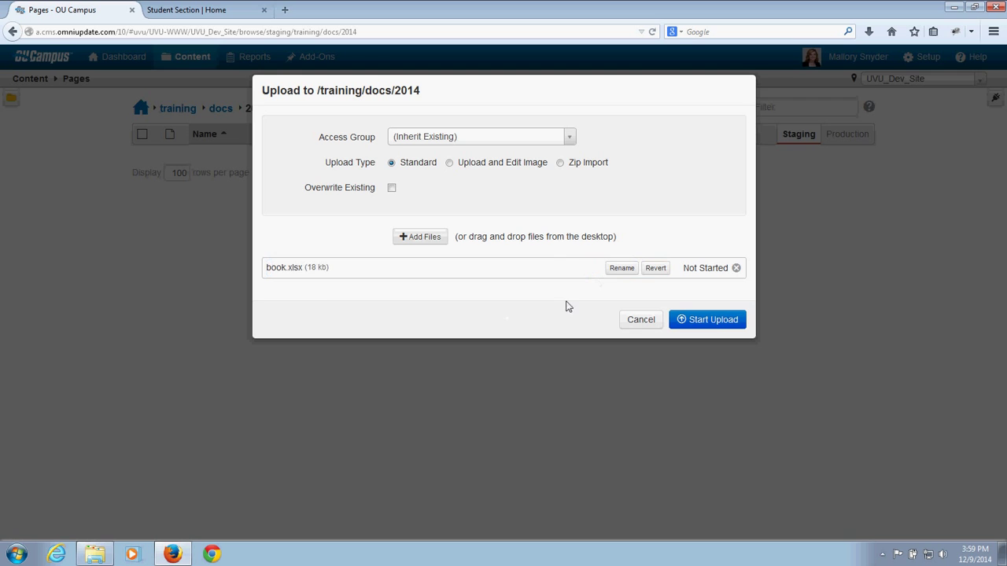
left_click(715, 324)
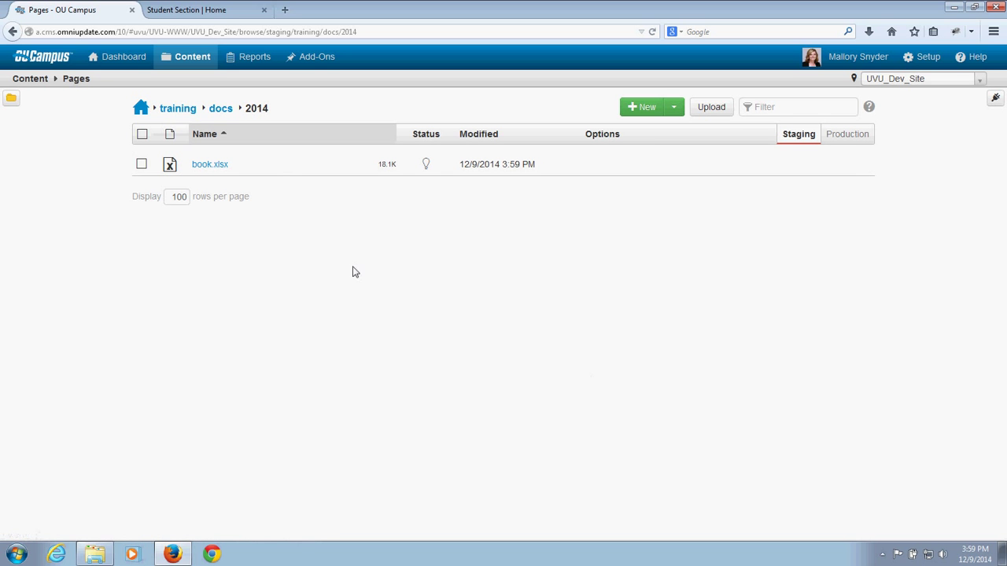
Step: Bring up a fresh, empty Upload dialog for /training/docs/2014
left_click(709, 110)
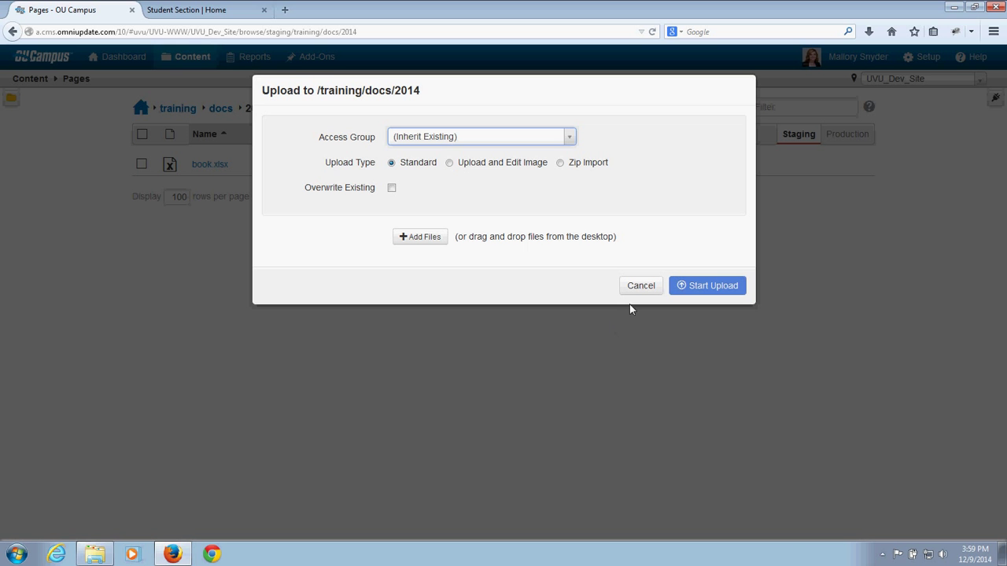
Step: Drag sampledoc1.docx, samplepdf1.pdf and samplepdf2.pdf from the removable disk's docs folder into the upload and start it
double_click(463, 238)
left_click_drag(465, 238, 546, 236)
left_click(513, 275)
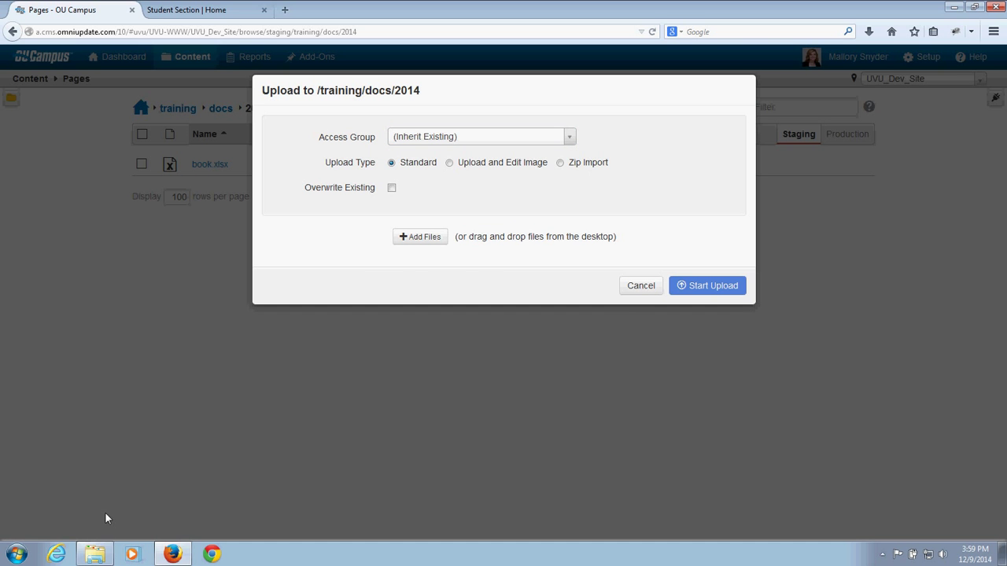
left_click(94, 555)
left_click_drag(542, 116, 774, 127)
double_click(721, 212)
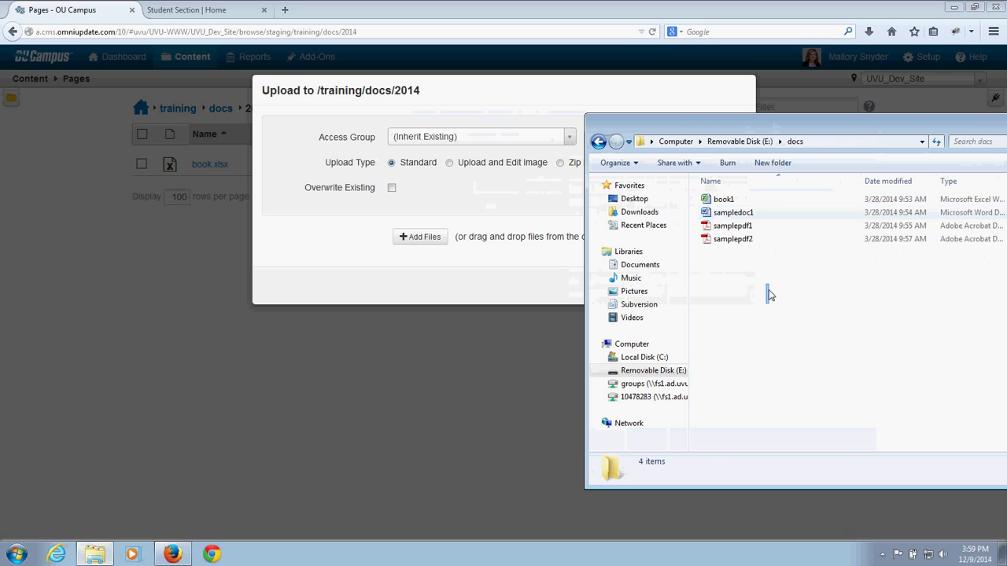
left_click_drag(768, 303, 475, 260)
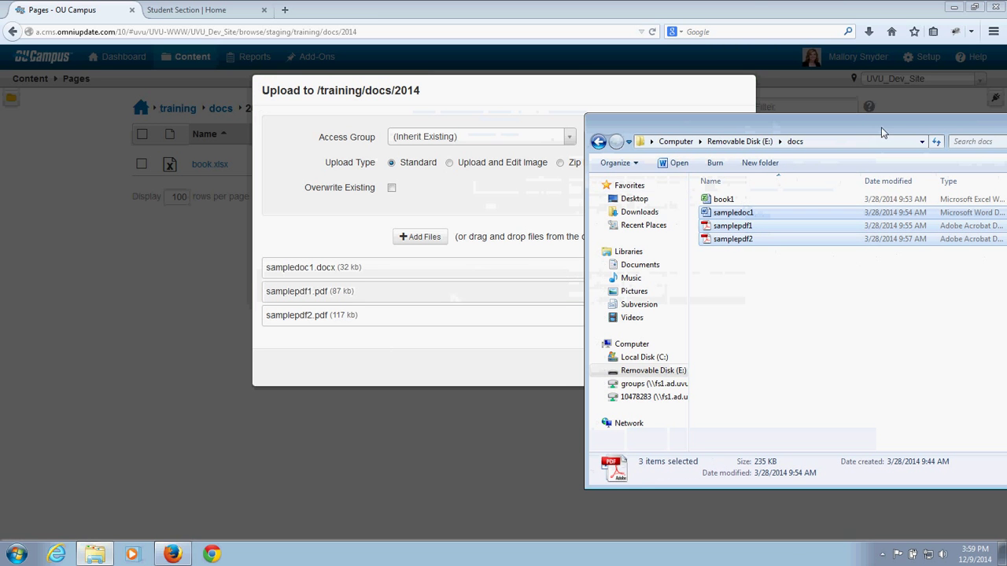
left_click_drag(884, 131, 667, 119)
left_click(831, 112)
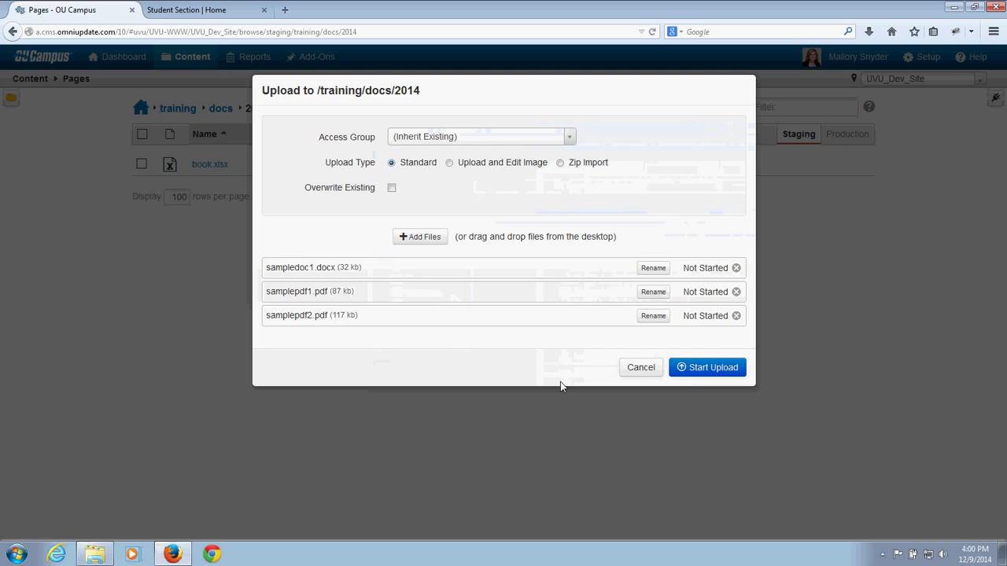
left_click(696, 368)
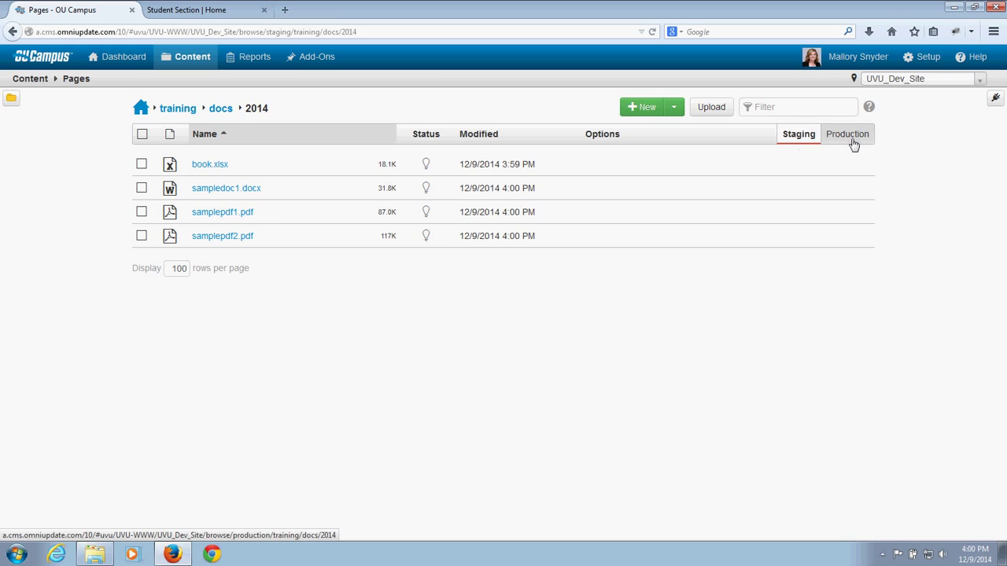
left_click(847, 135)
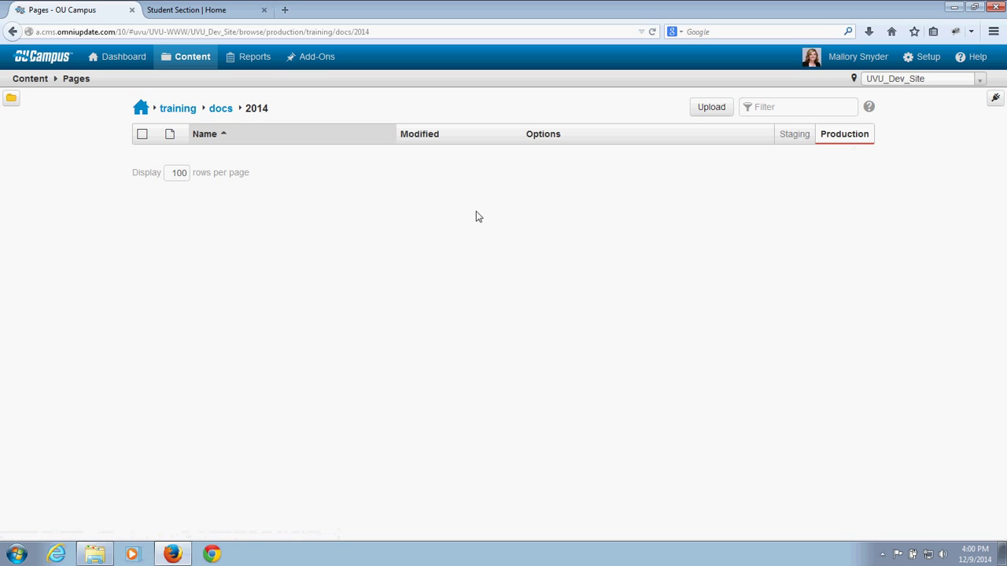
left_click(785, 141)
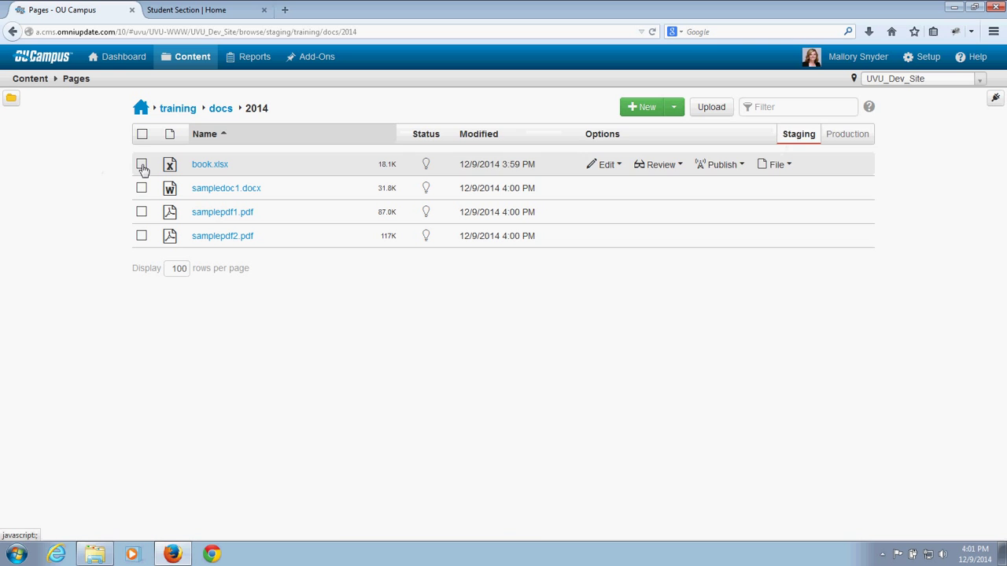
Step: Publish book.xlsx with version note 'First publish' and confirm it appears on Production
left_click(142, 165)
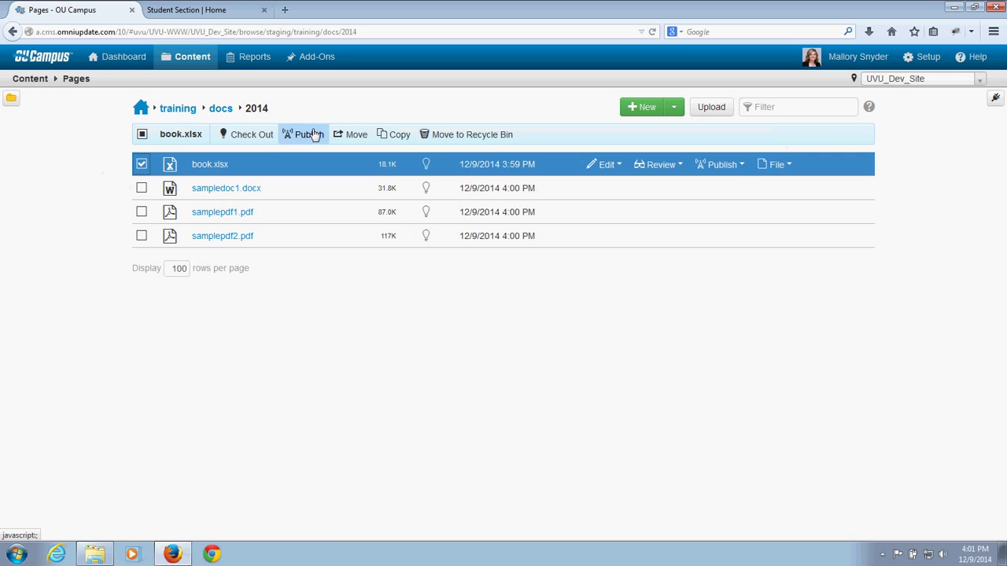
left_click(142, 165)
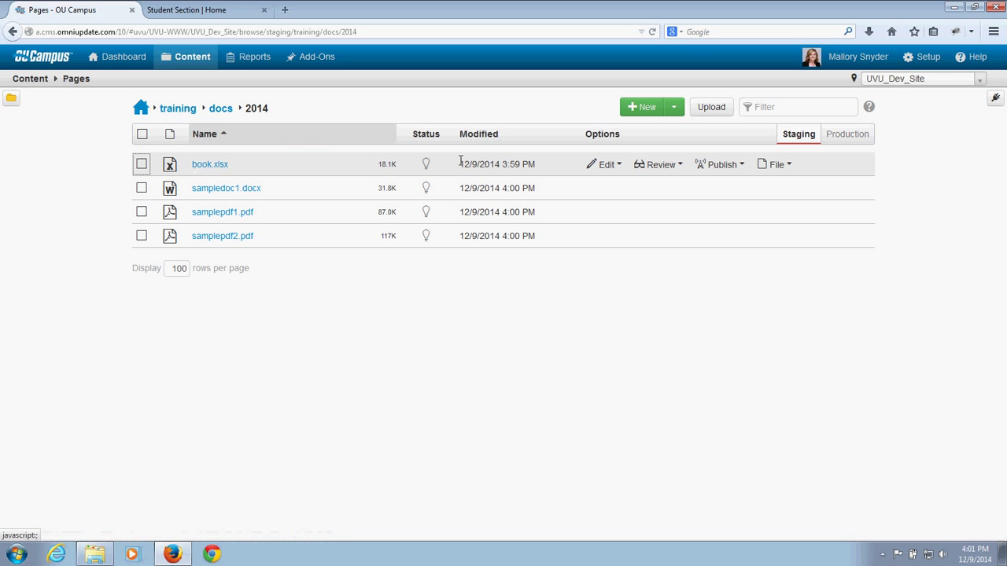
left_click(708, 165)
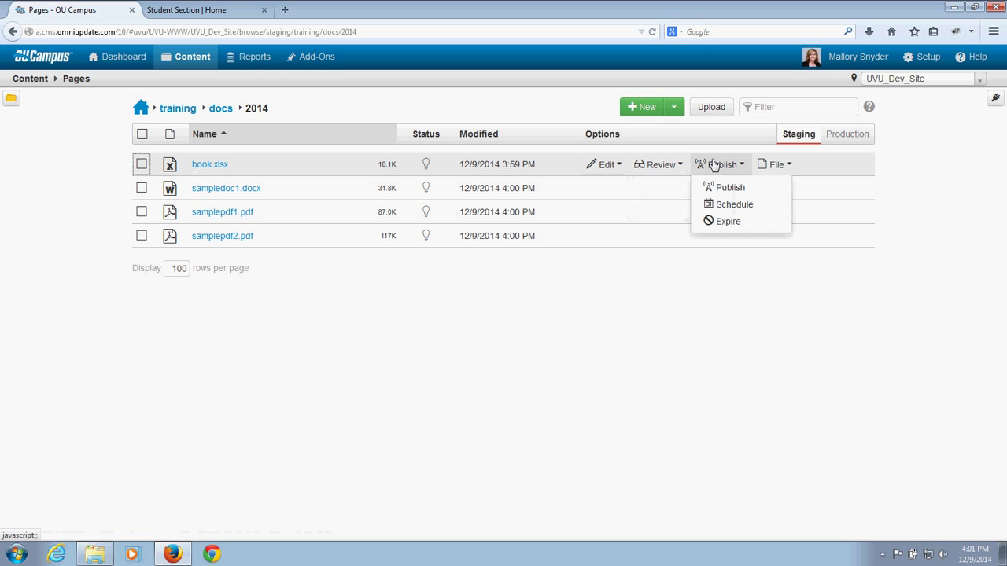
left_click(714, 165)
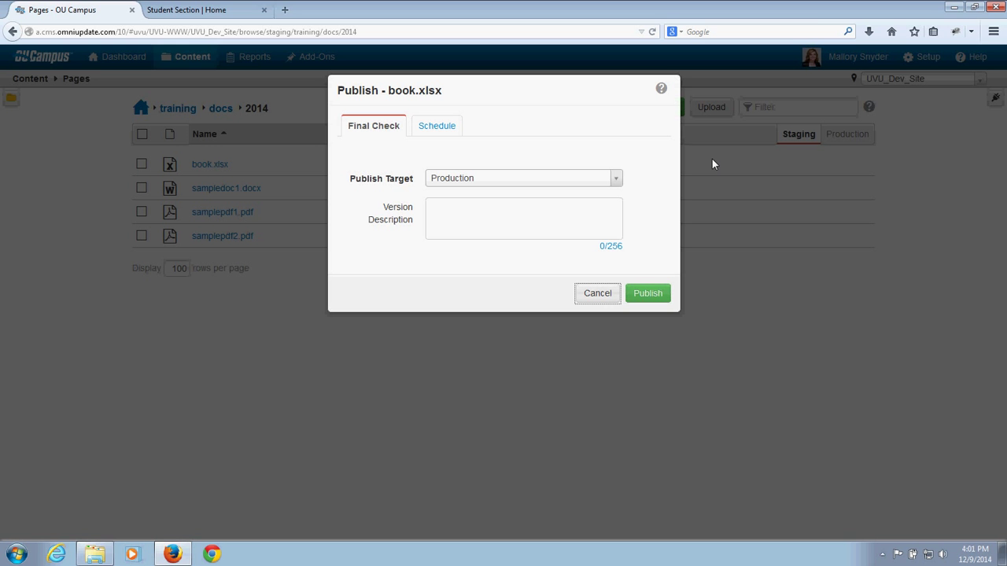
left_click(500, 210)
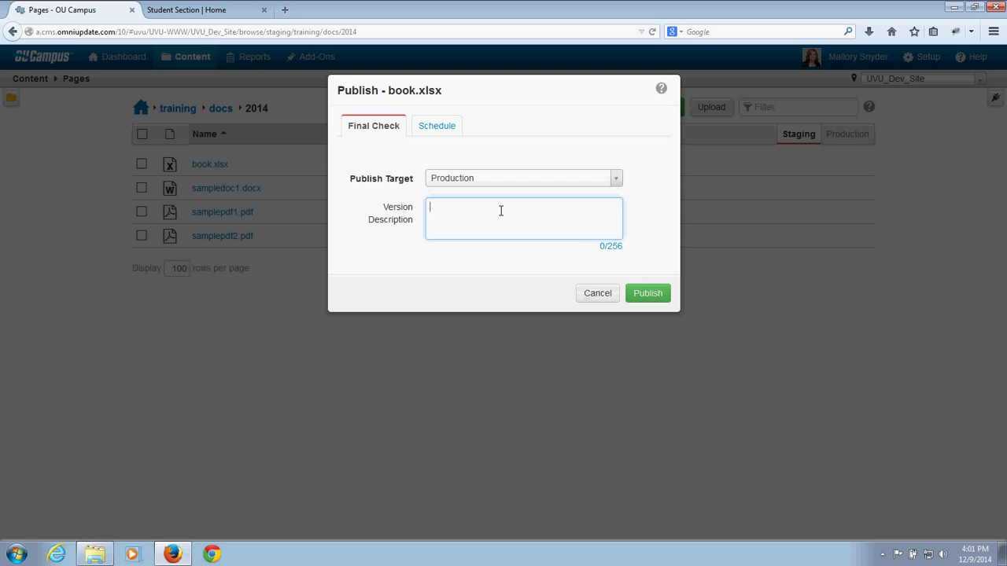
type("First publish.")
left_click(652, 297)
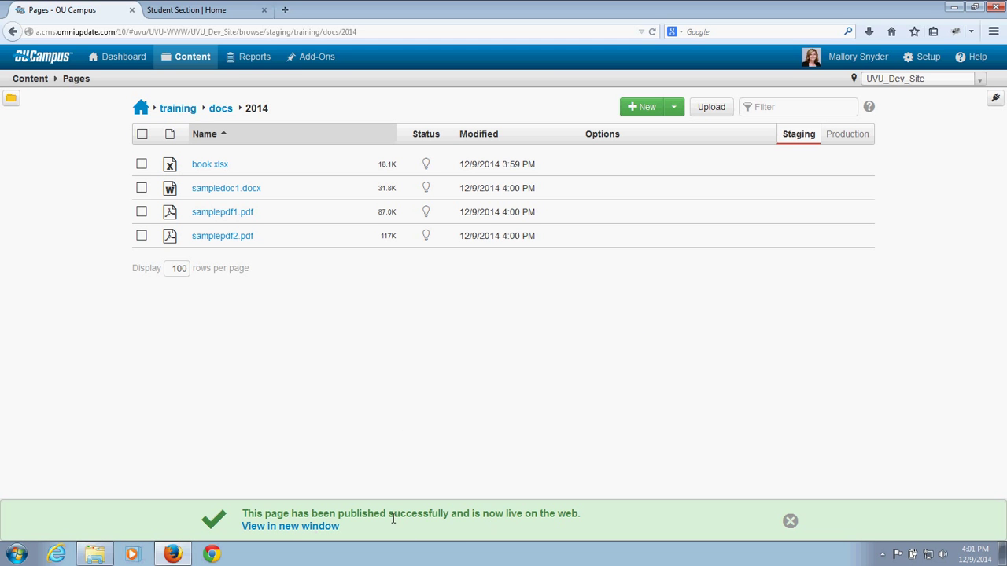
left_click(790, 521)
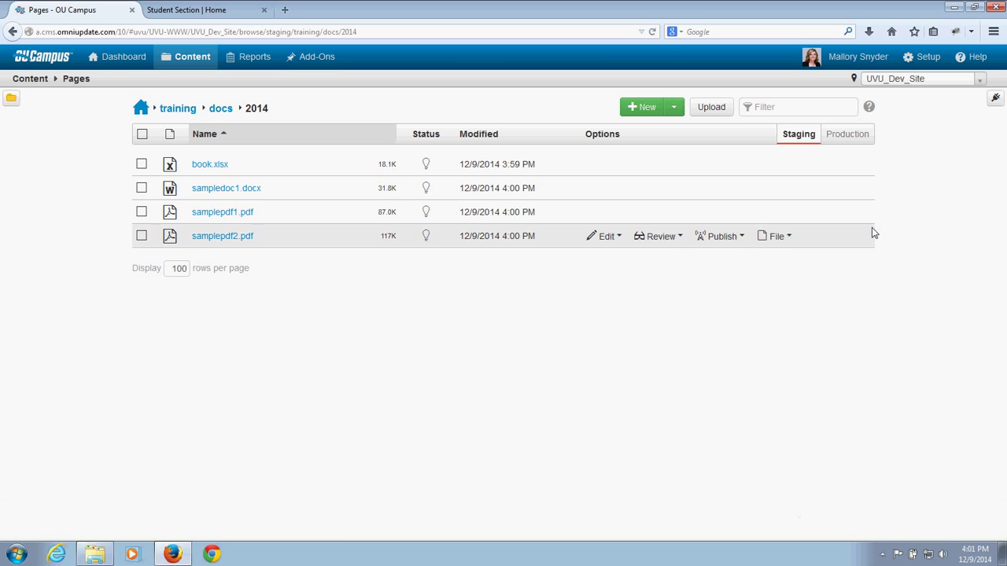
left_click(865, 140)
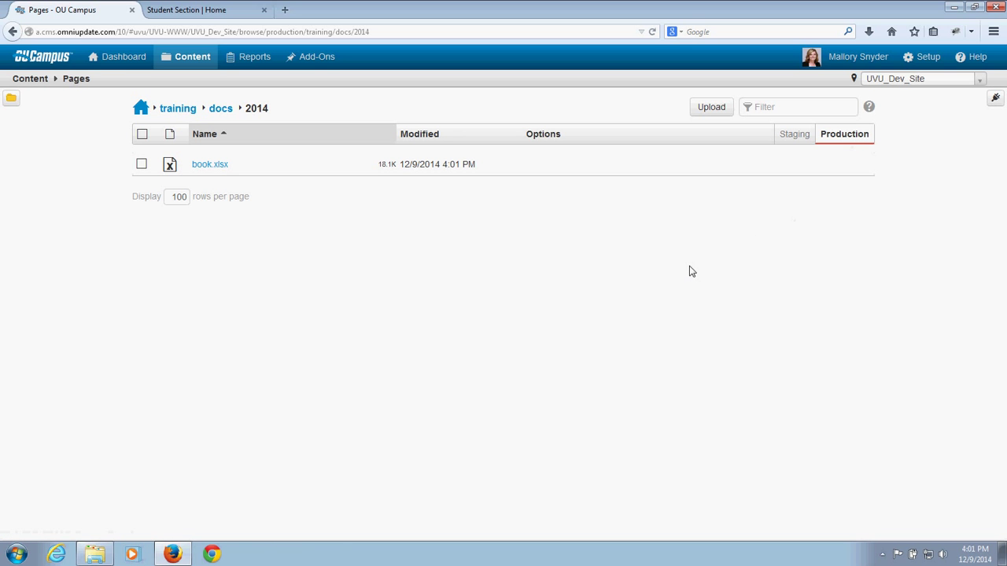
Step: Select sampledoc1.docx, samplepdf1.pdf and samplepdf2.pdf on Staging and publish them together
left_click(789, 138)
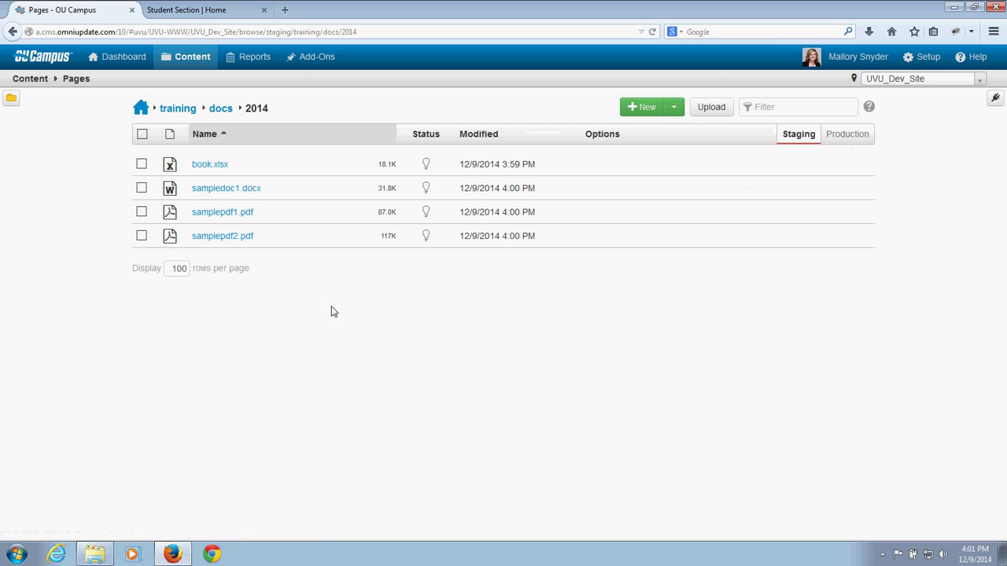
left_click(141, 188)
left_click(142, 212)
left_click(142, 236)
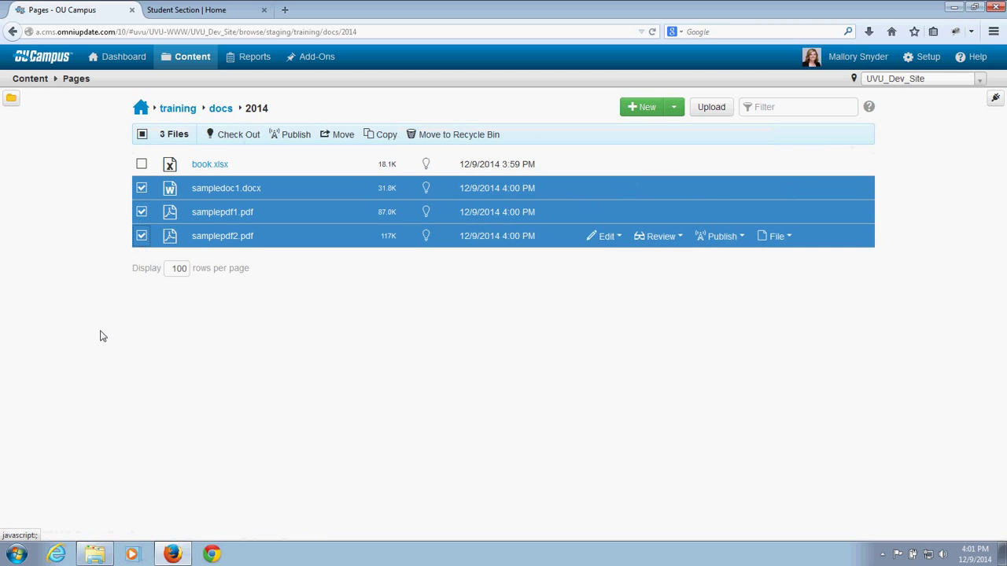
left_click(290, 135)
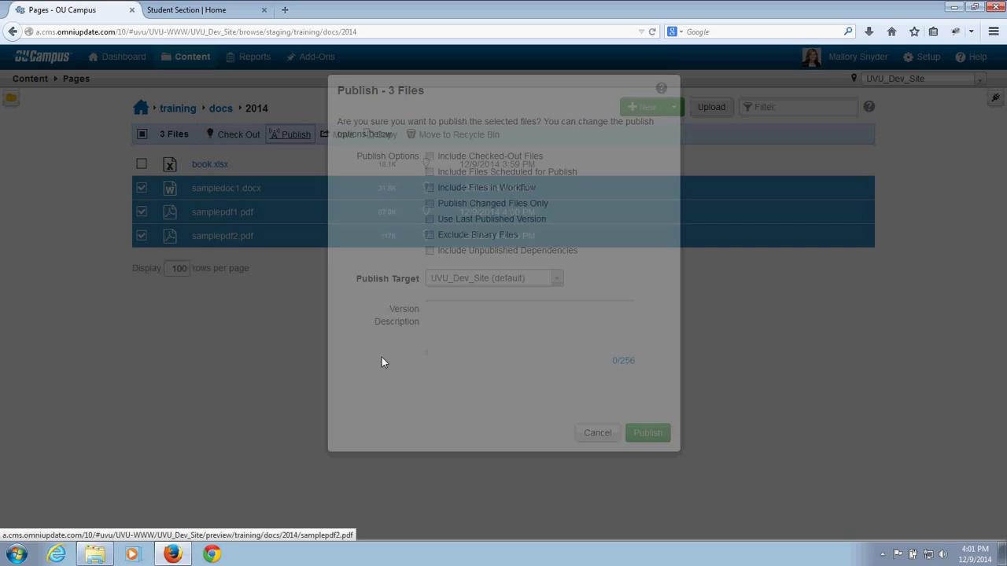
left_click(647, 433)
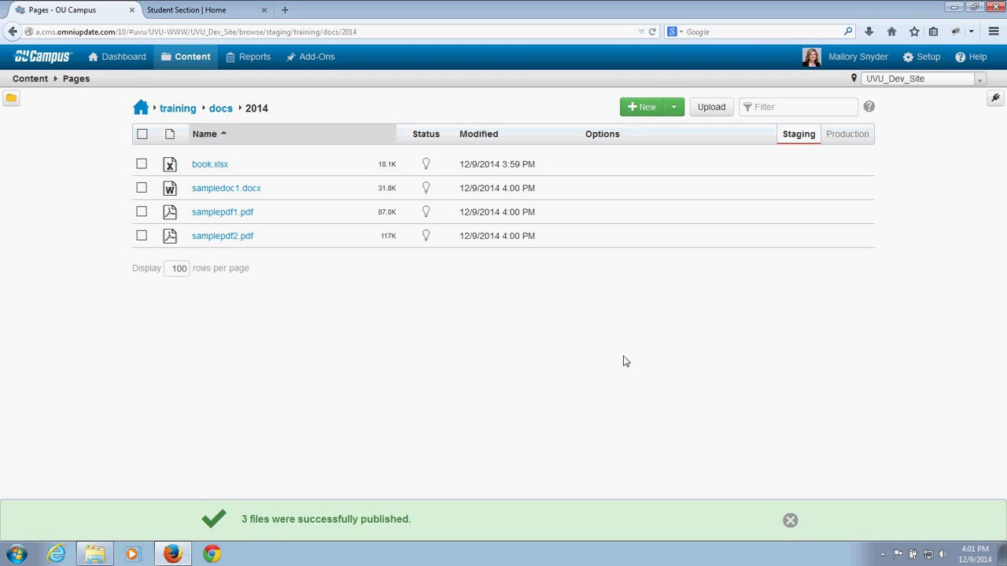
Step: Verify all four files are on Production, then open the samplepdf1.pdf preview
left_click(848, 134)
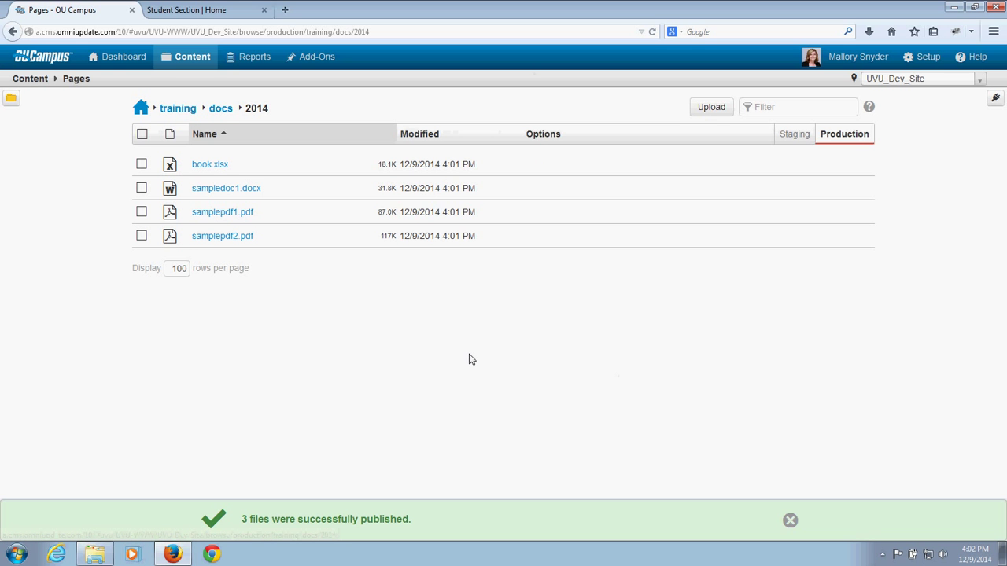
left_click(790, 520)
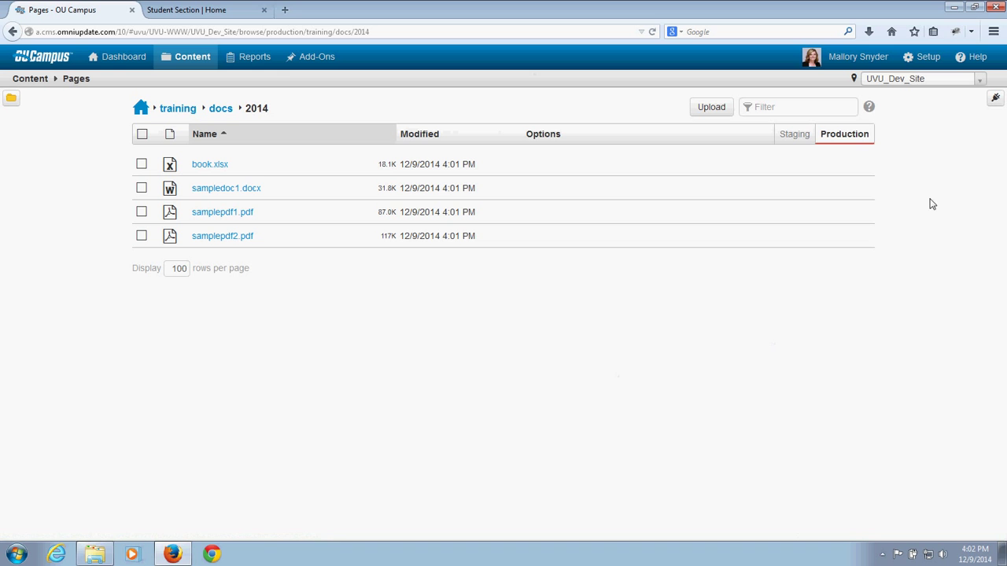
left_click(798, 138)
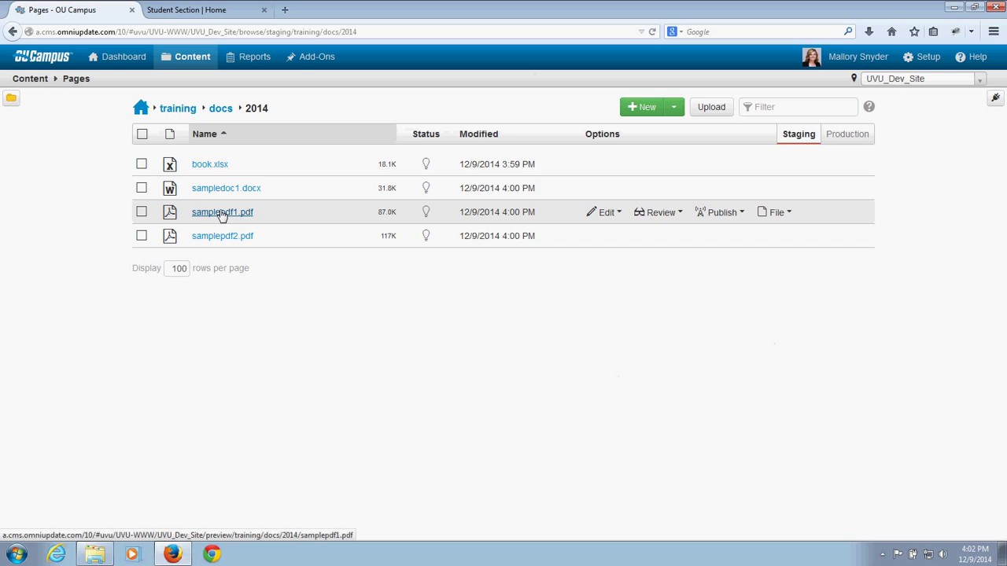
left_click(219, 214)
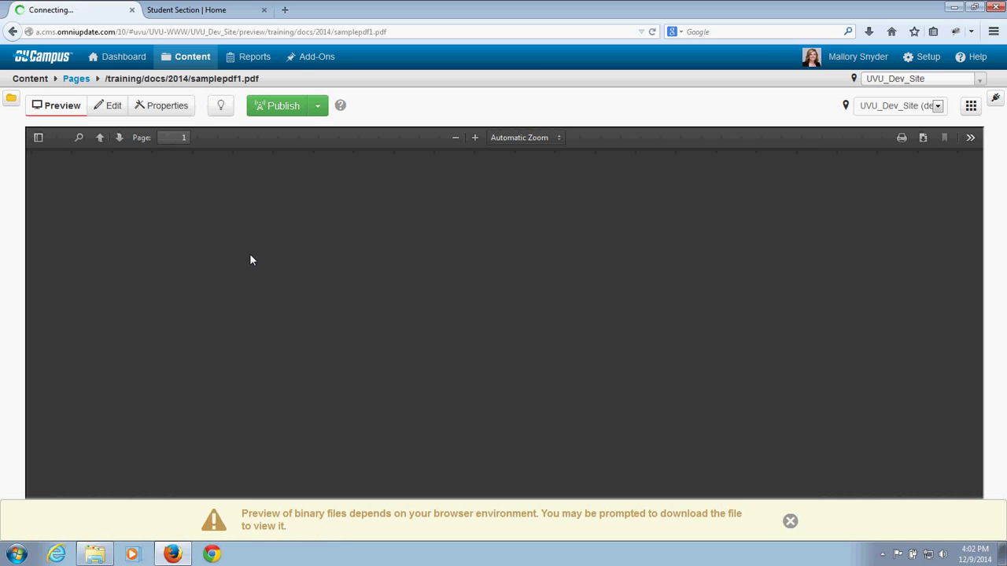
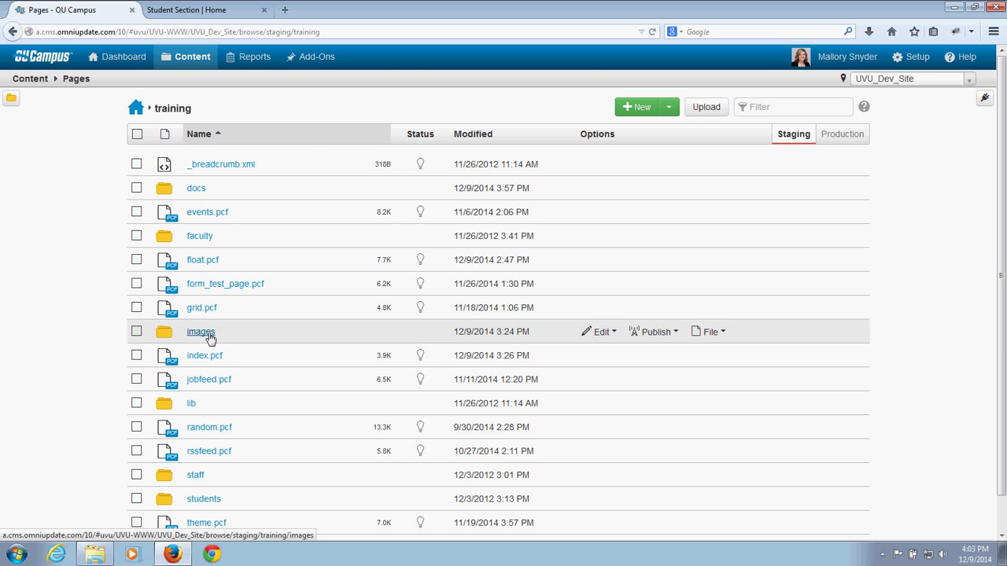
Step: Open /training/images, dismiss the New choices, and bring up its Standard upload form
left_click(202, 333)
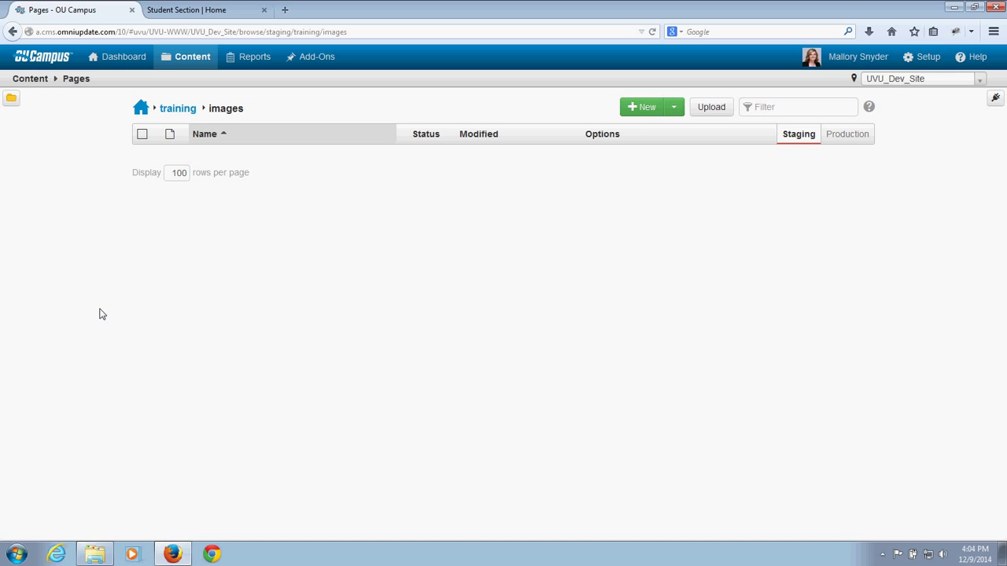
left_click(641, 110)
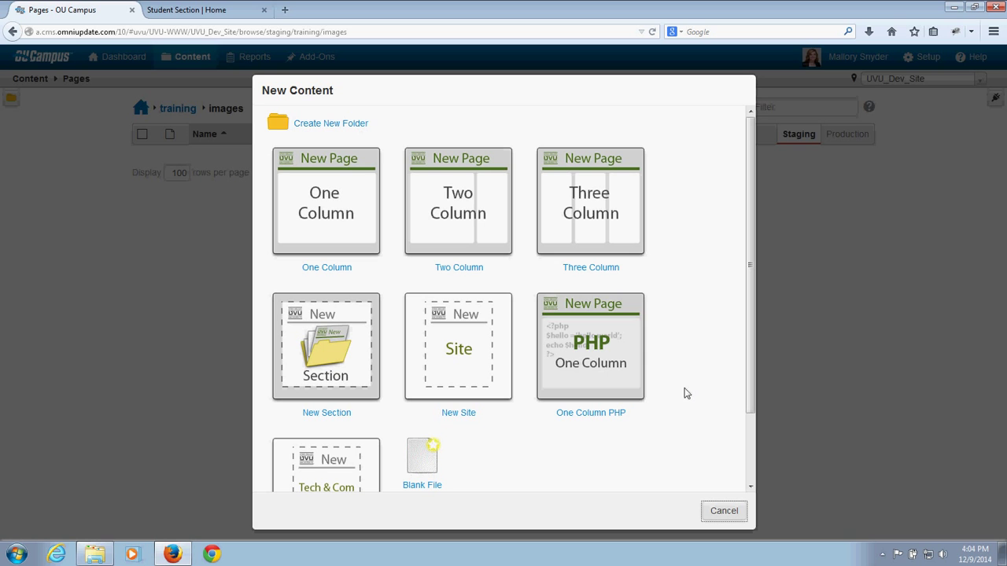
left_click(723, 511)
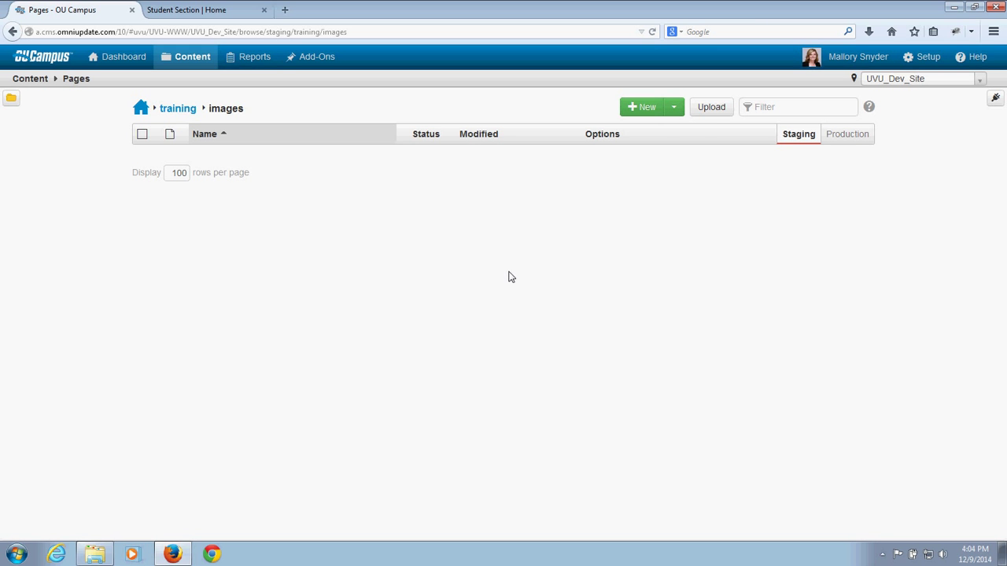
left_click(714, 110)
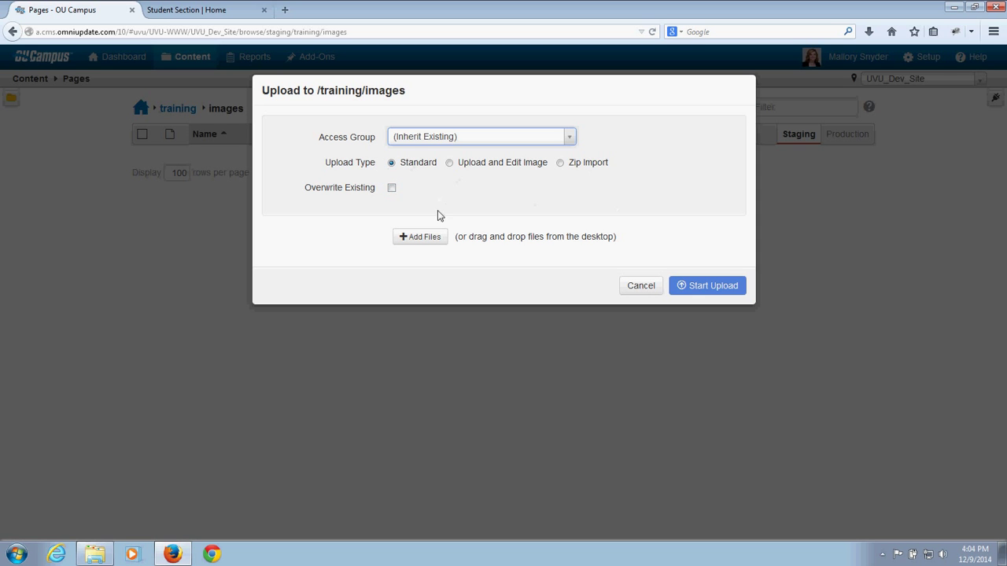
Step: Upload campus01.jpg from E:\images into the training images folder
left_click(429, 242)
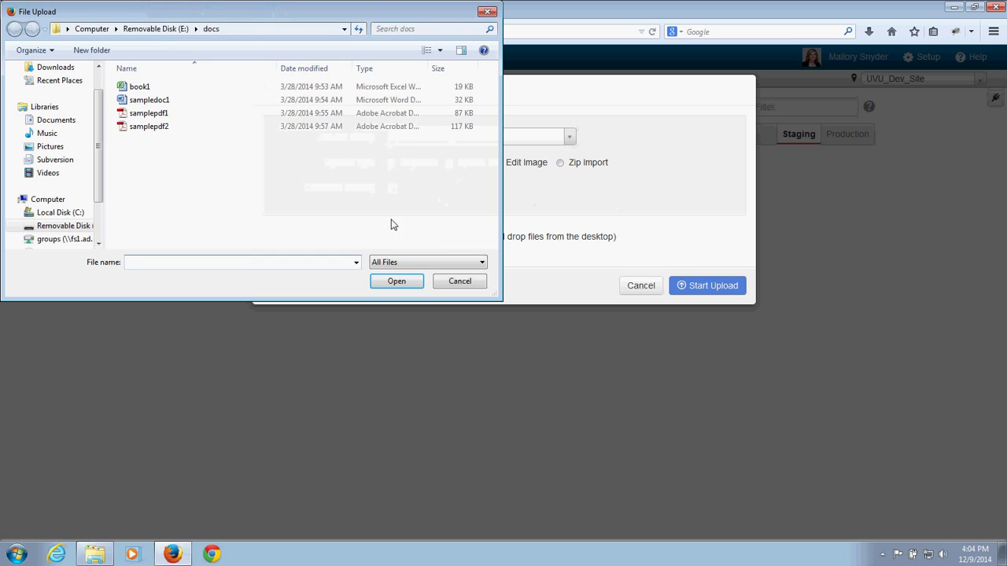
left_click(167, 28)
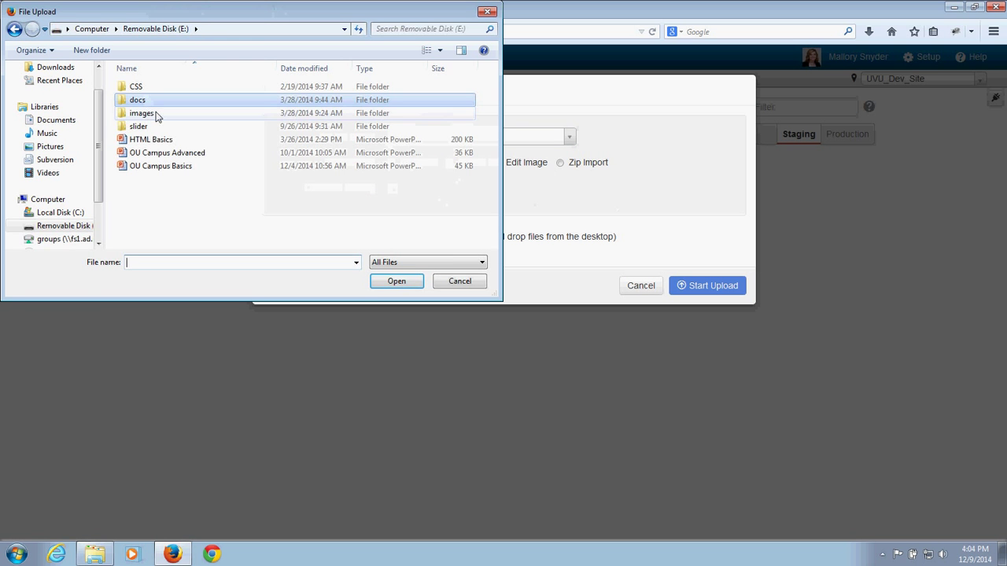
double_click(158, 115)
left_click(154, 88)
left_click(377, 285)
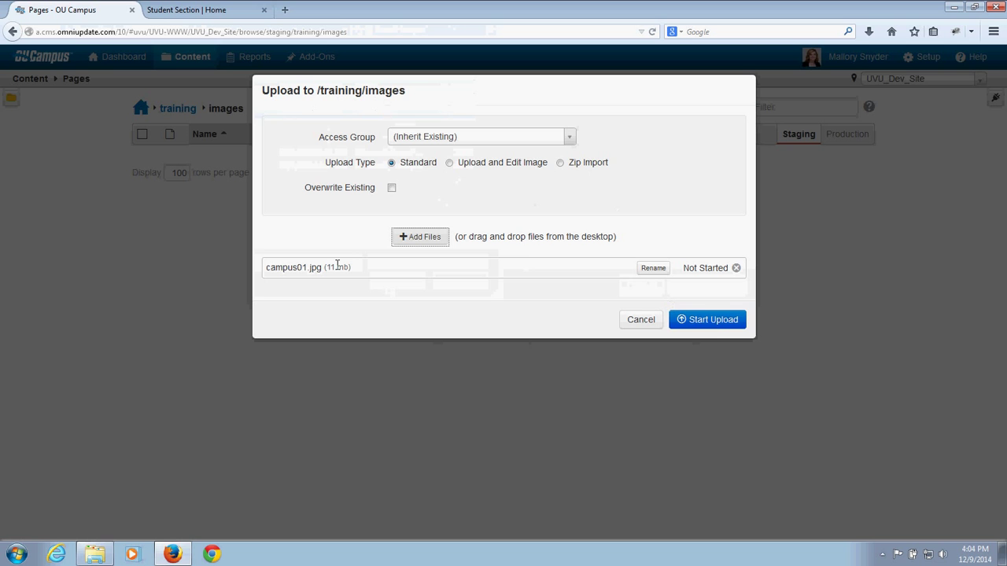
left_click(713, 321)
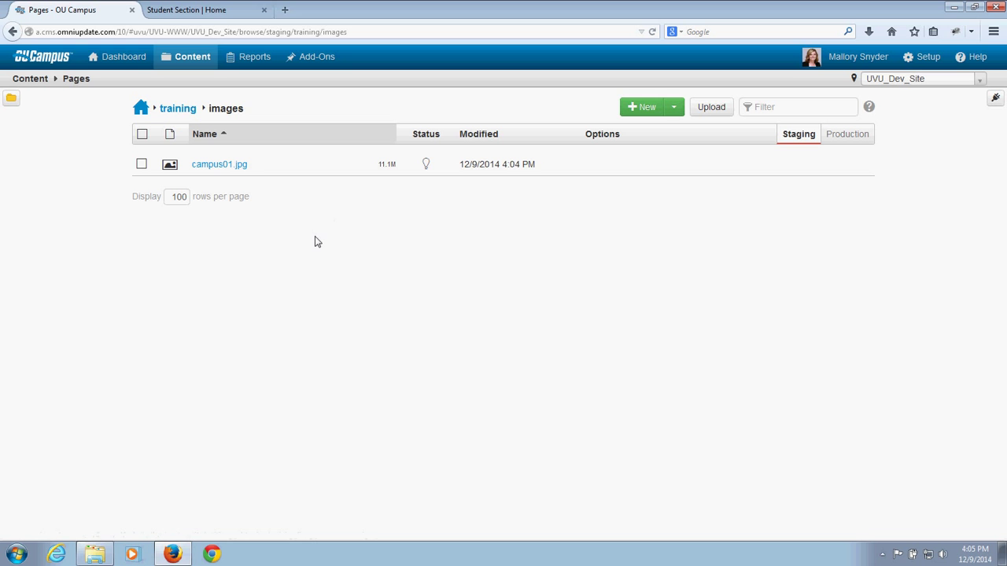
Step: Open campus01.jpg in Edit Image and pan around the full-size campus photo
left_click(219, 167)
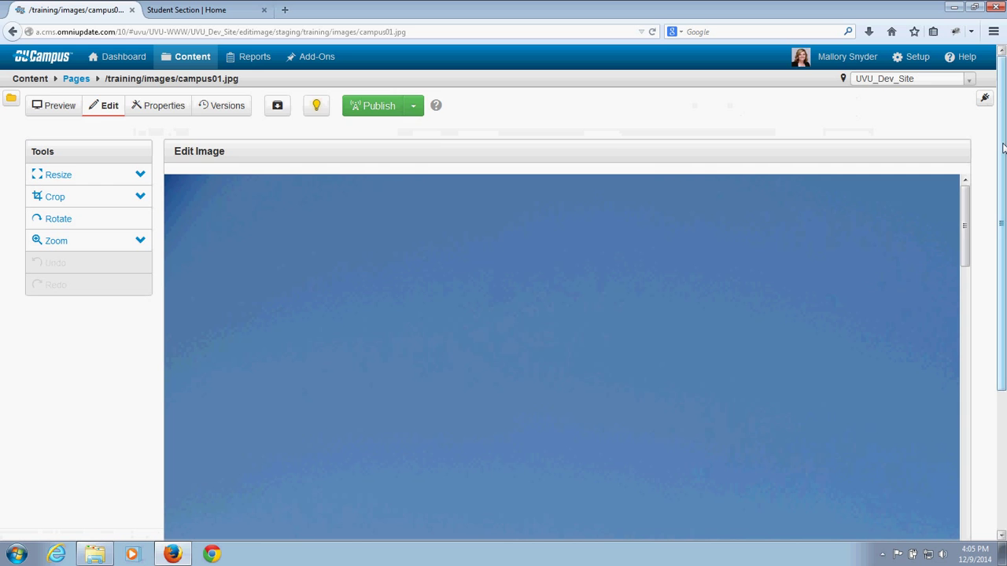
left_click_drag(1003, 148, 1003, 206)
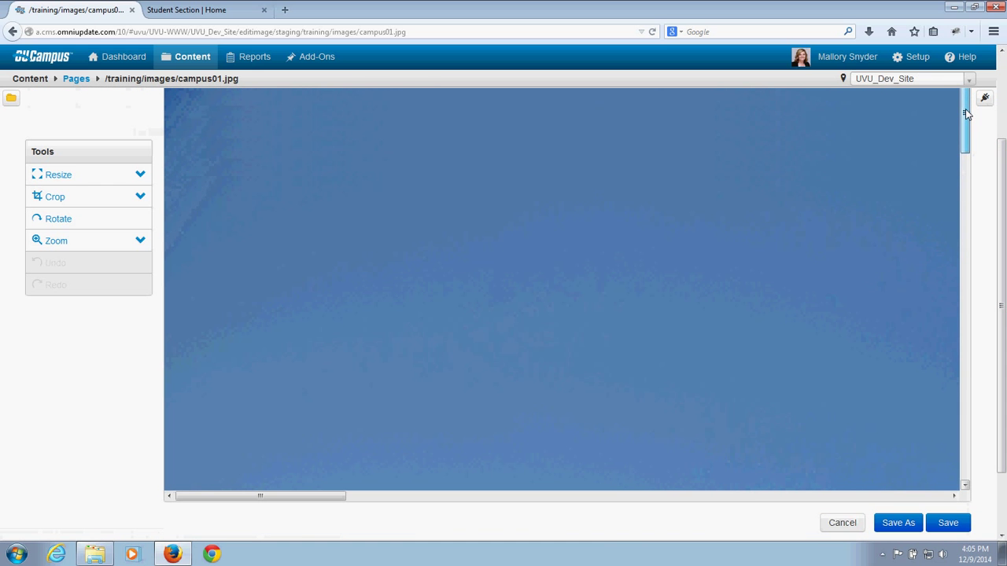
left_click_drag(967, 114, 978, 463)
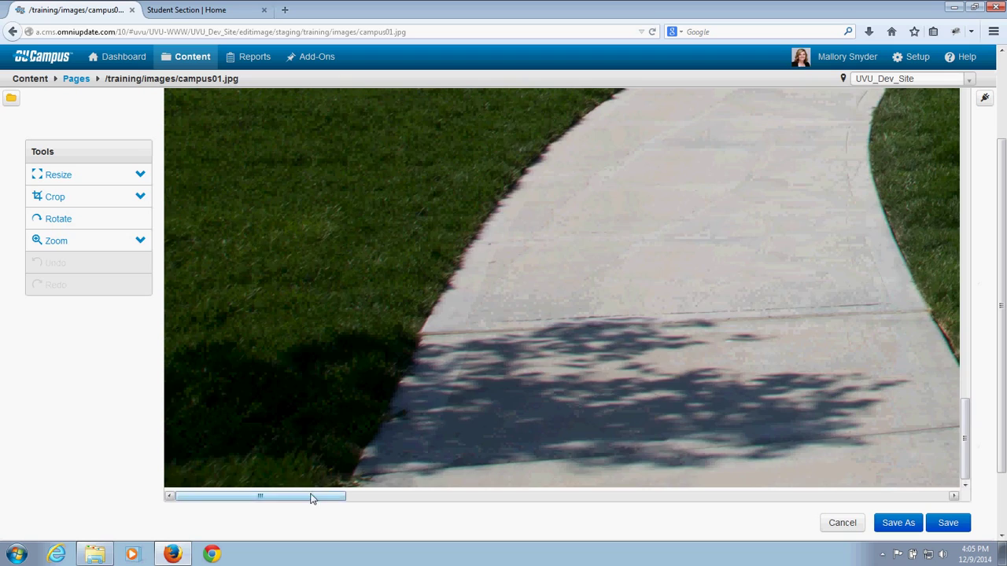
left_click_drag(312, 496, 1004, 276)
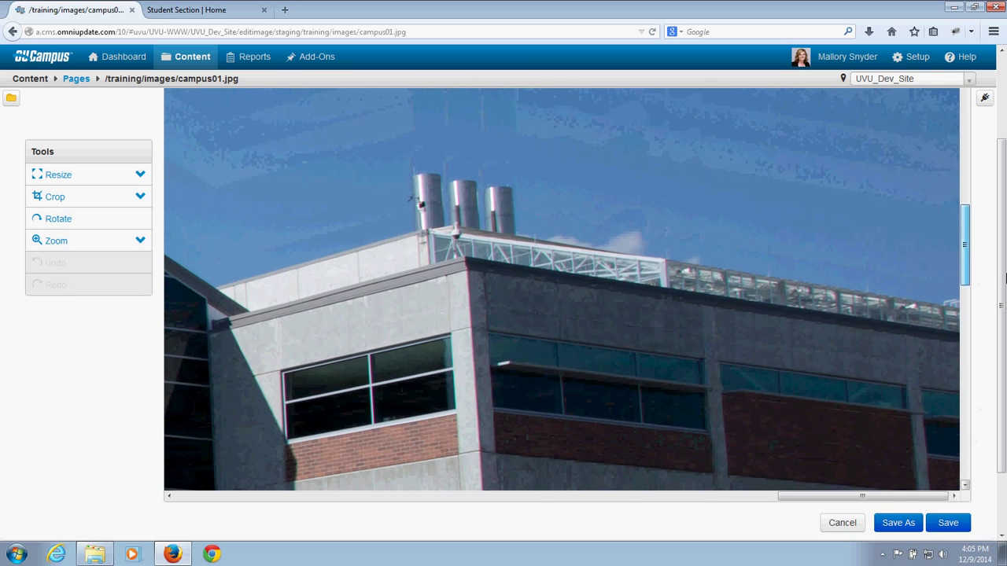
left_click_drag(902, 497, 673, 504)
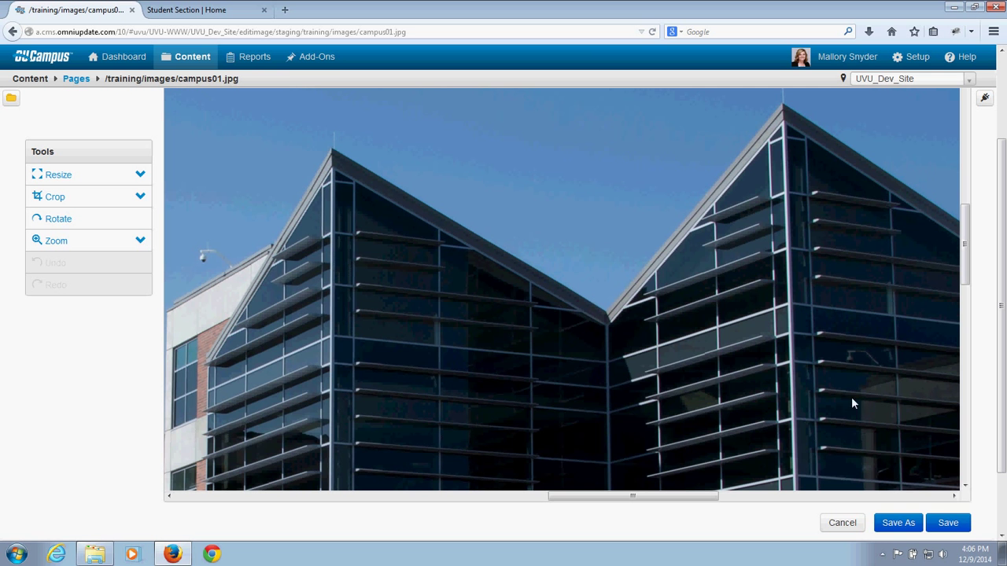
left_click_drag(613, 497, 201, 496)
scroll(200, 485, "down", 3)
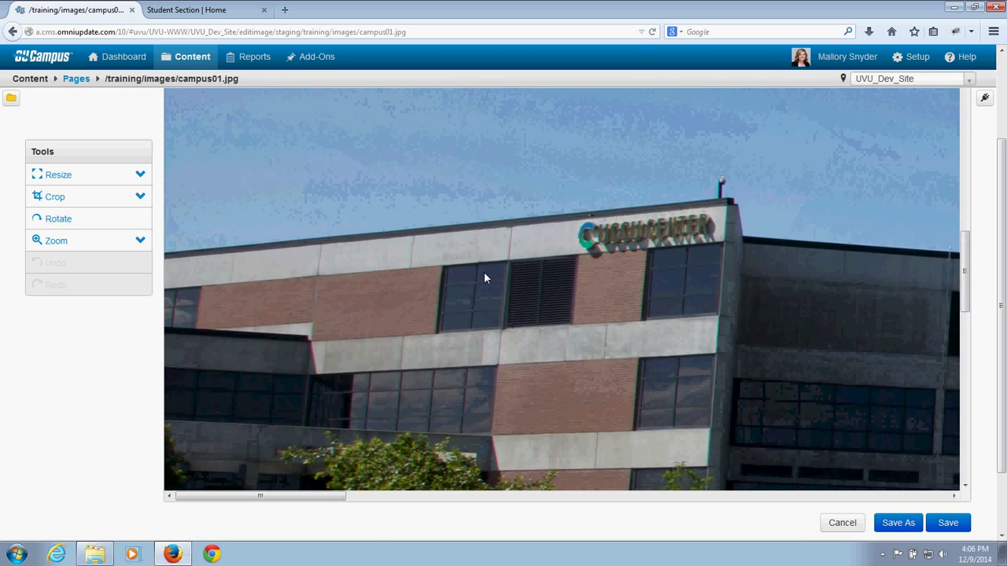
scroll(483, 278, "down", 10)
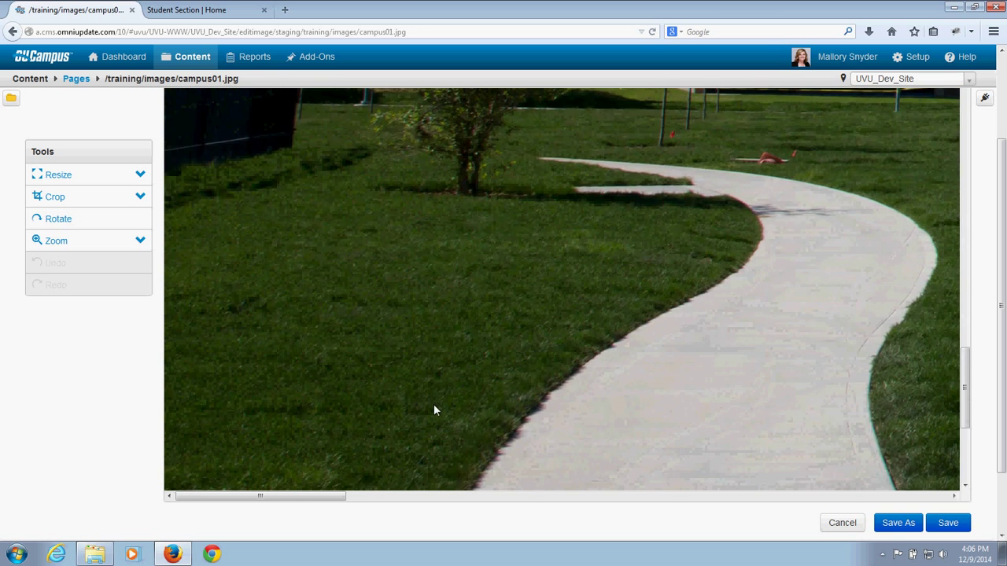
scroll(434, 410, "up", 10)
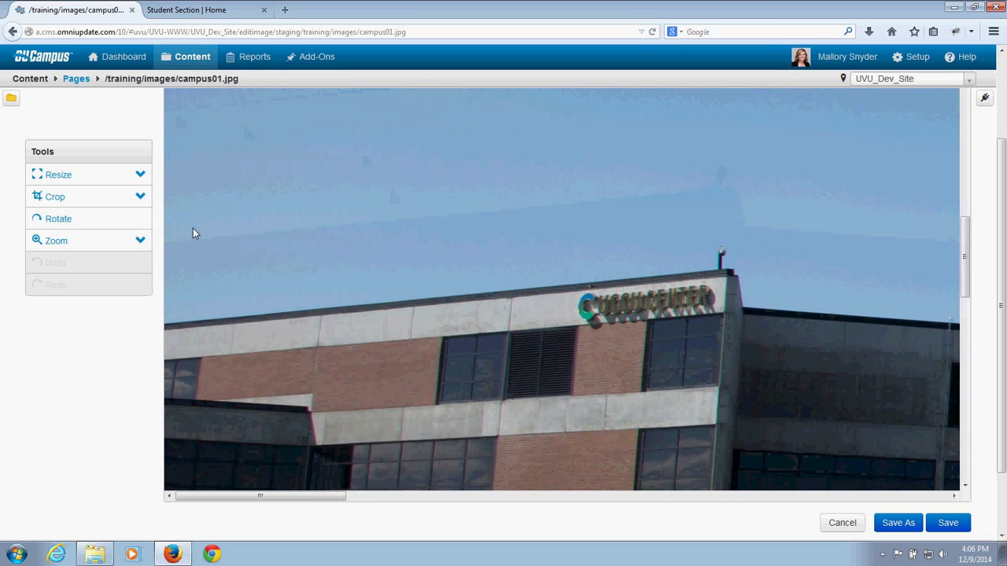
Step: Resize campus01.jpg from 4800 to 500 pixels wide (500×333), preserving the ratio
left_click(115, 178)
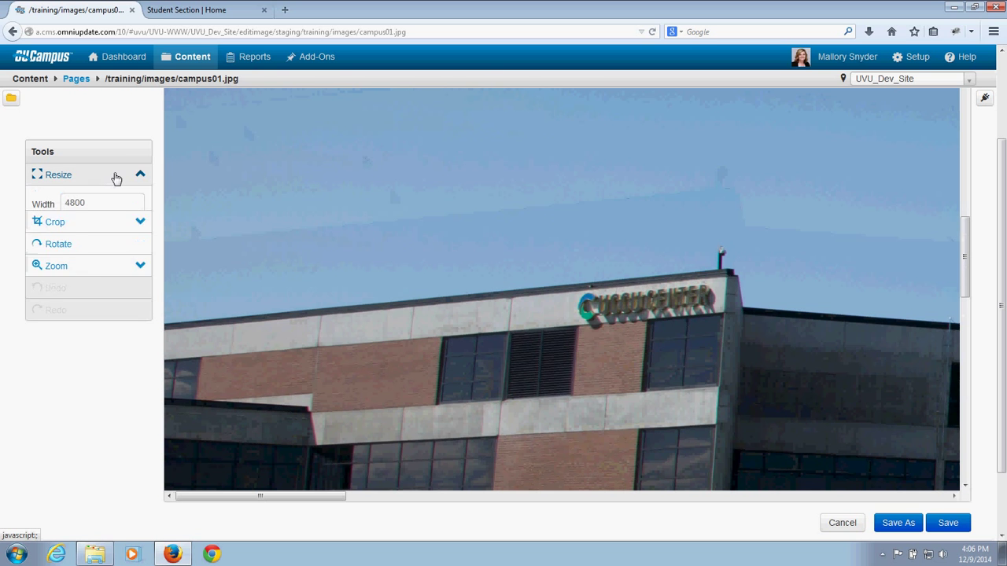
left_click(95, 208)
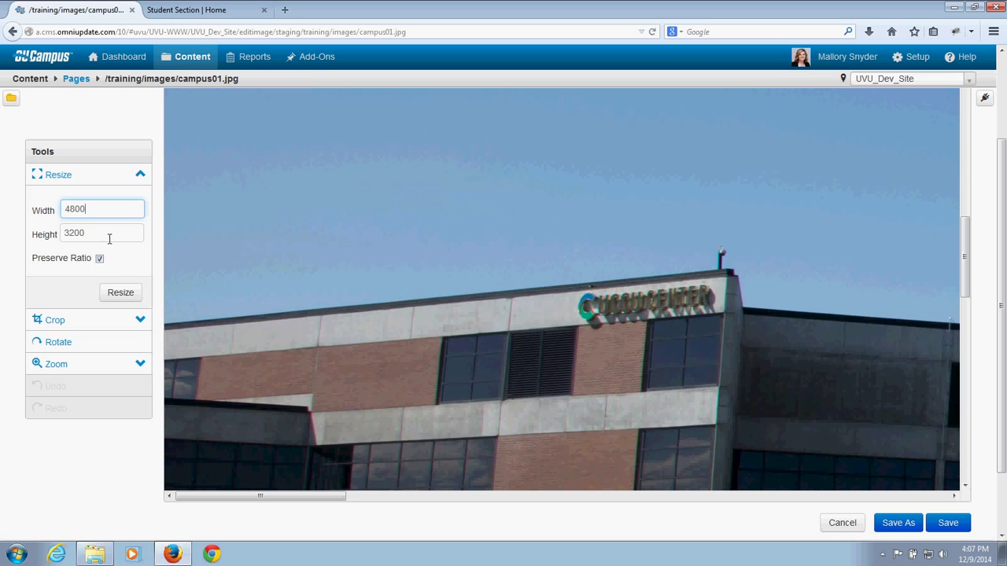
left_click_drag(83, 210, 70, 208)
type("5")
left_click(86, 233)
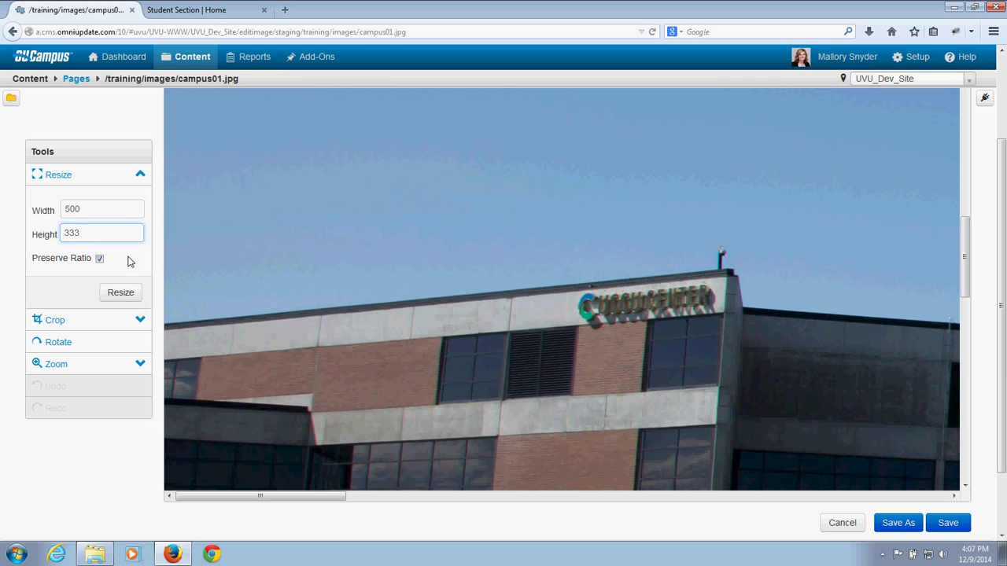
left_click(124, 294)
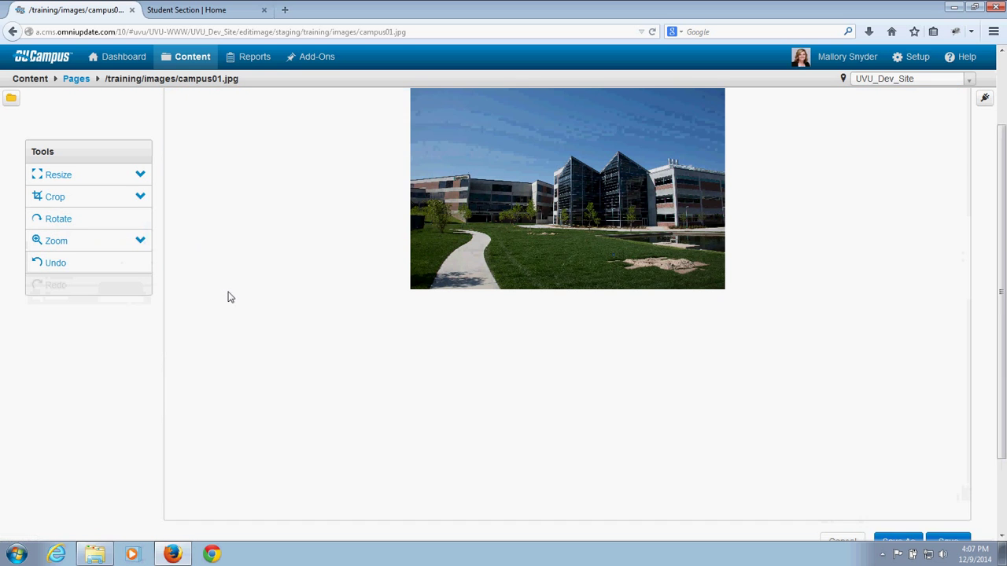
scroll(228, 294, "up", 2)
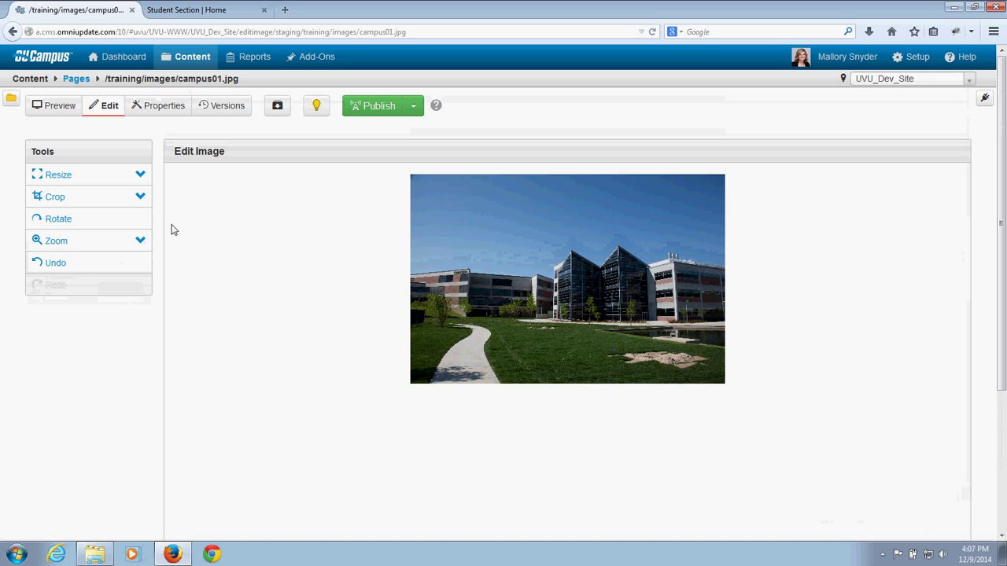
Step: Try 4:3 and free-form crop boxes around the right-hand buildings, then cancel cropping
left_click(123, 203)
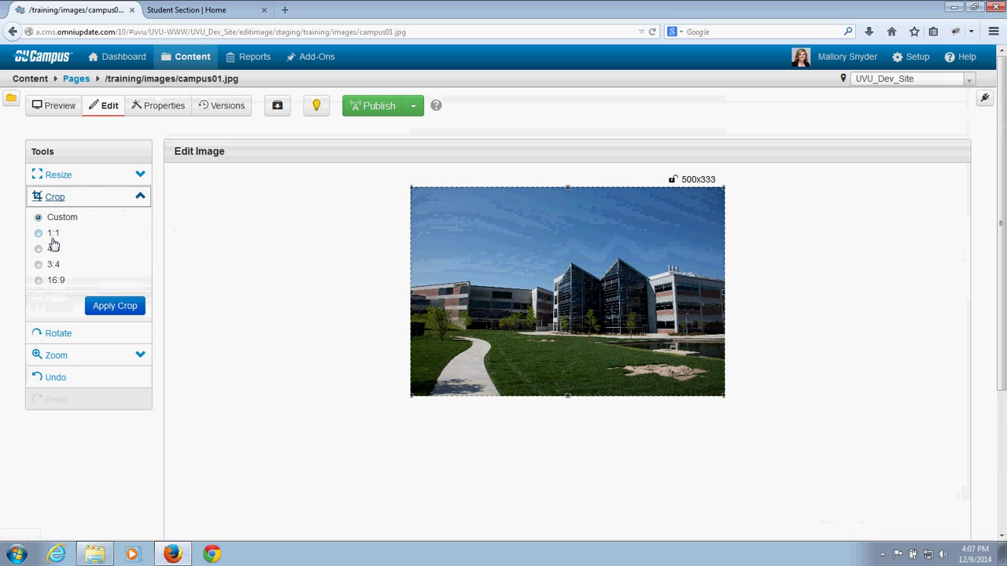
left_click(46, 248)
left_click_drag(456, 292, 518, 295)
left_click(62, 218)
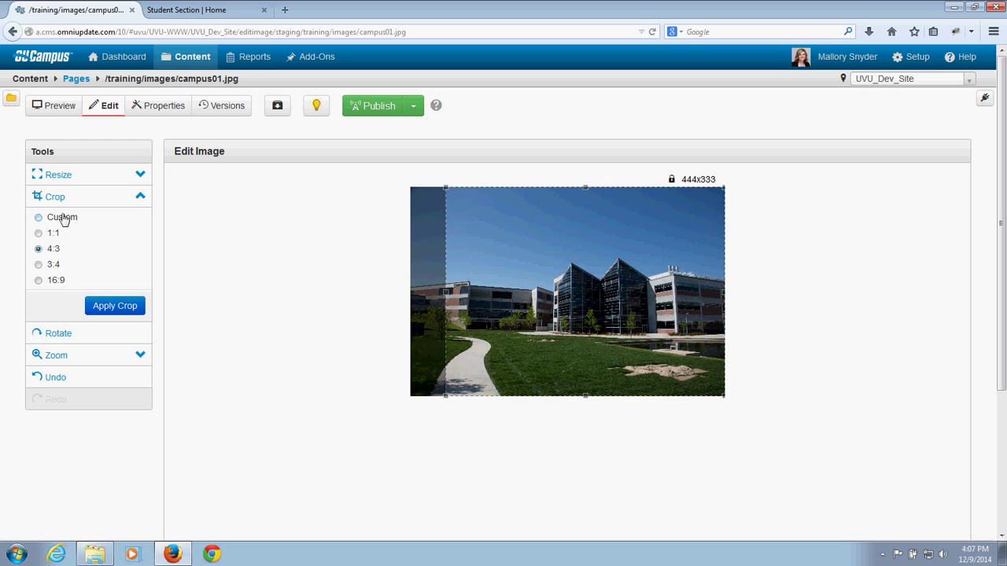
left_click_drag(442, 184, 532, 230)
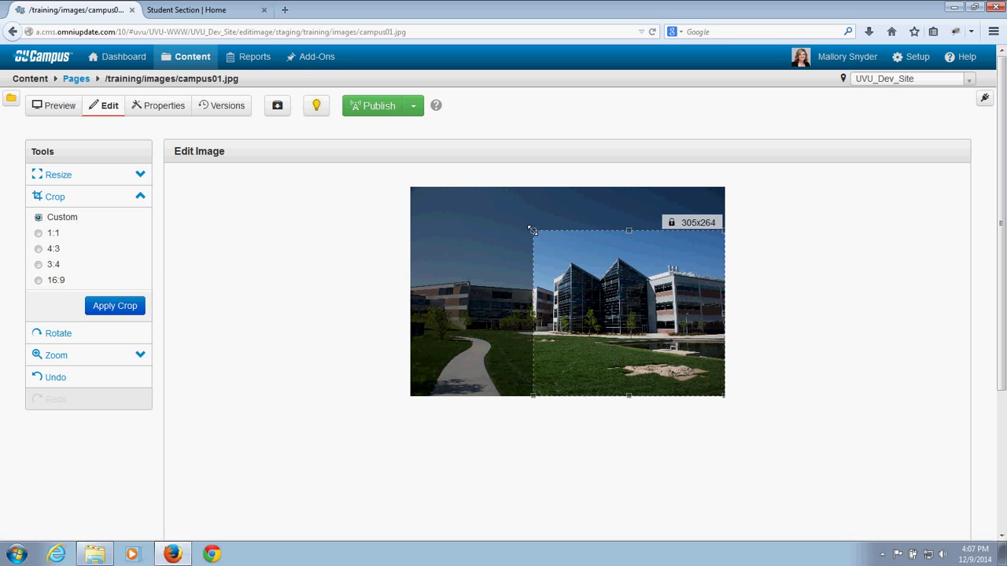
left_click(140, 198)
Step: Rotate the image through four quarter turns back to landscape
left_click(116, 224)
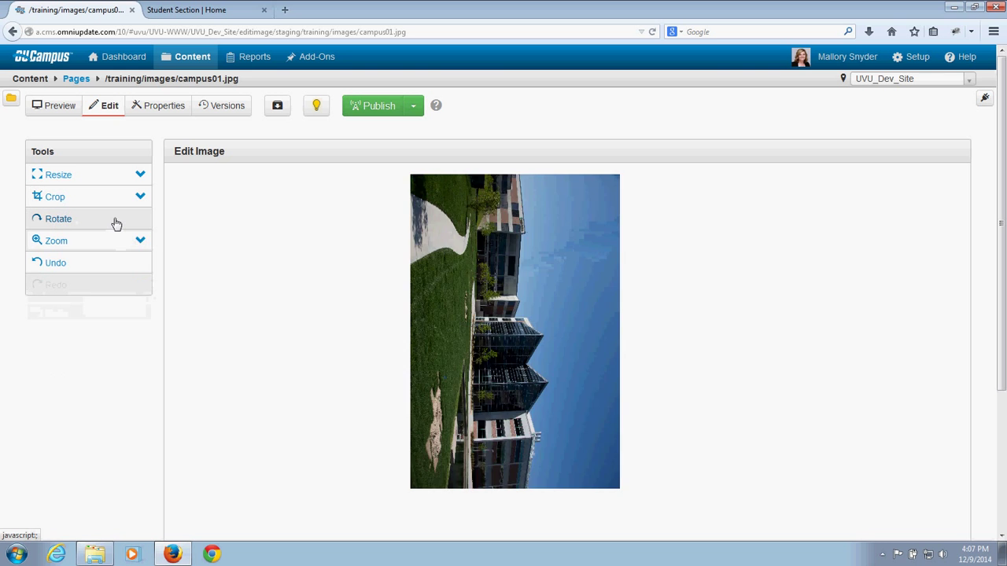
left_click(116, 224)
left_click(115, 224)
left_click(116, 224)
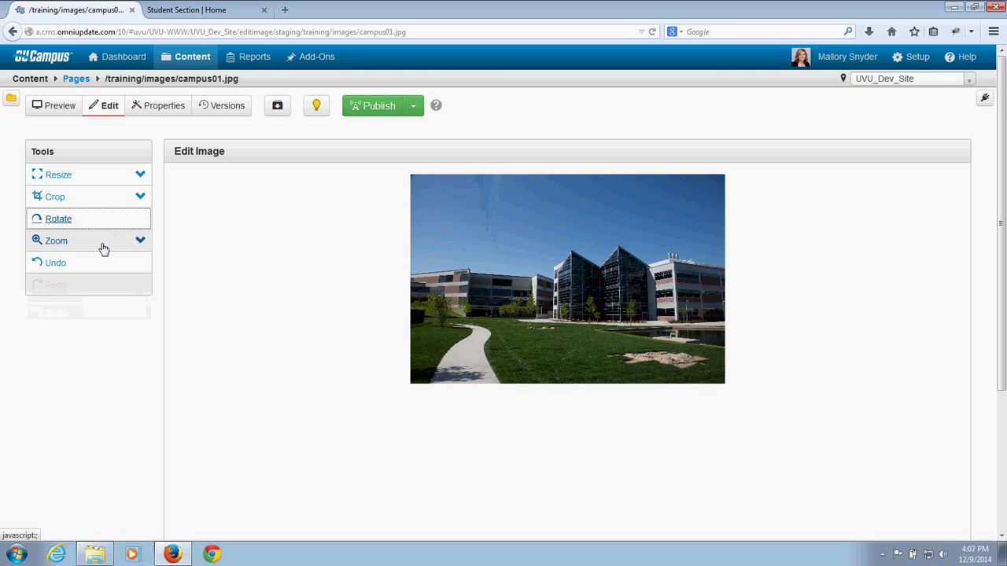
Step: Zoom the image to 120% and back to 100%, then scroll down to the save buttons
left_click(102, 244)
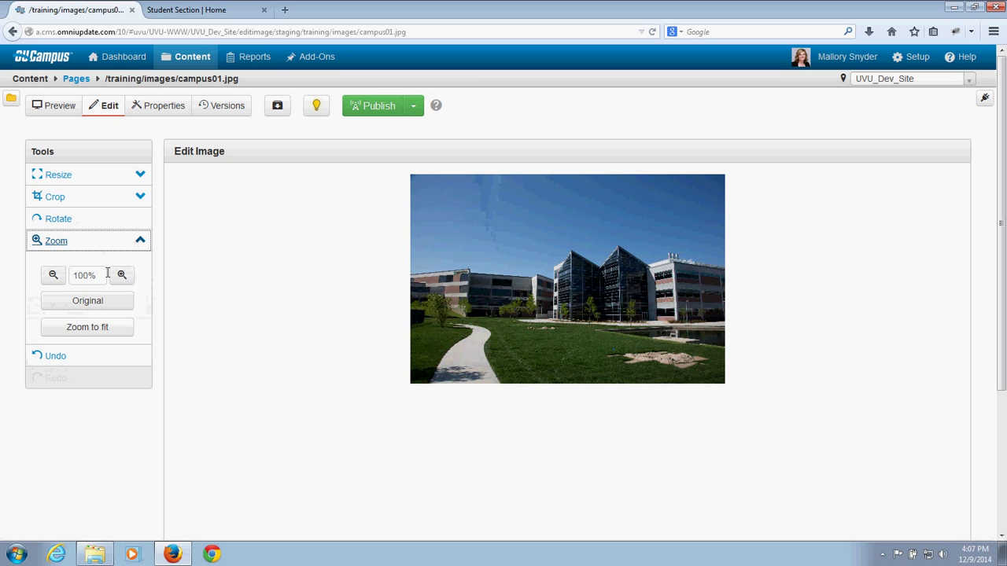
left_click(122, 277)
left_click(122, 276)
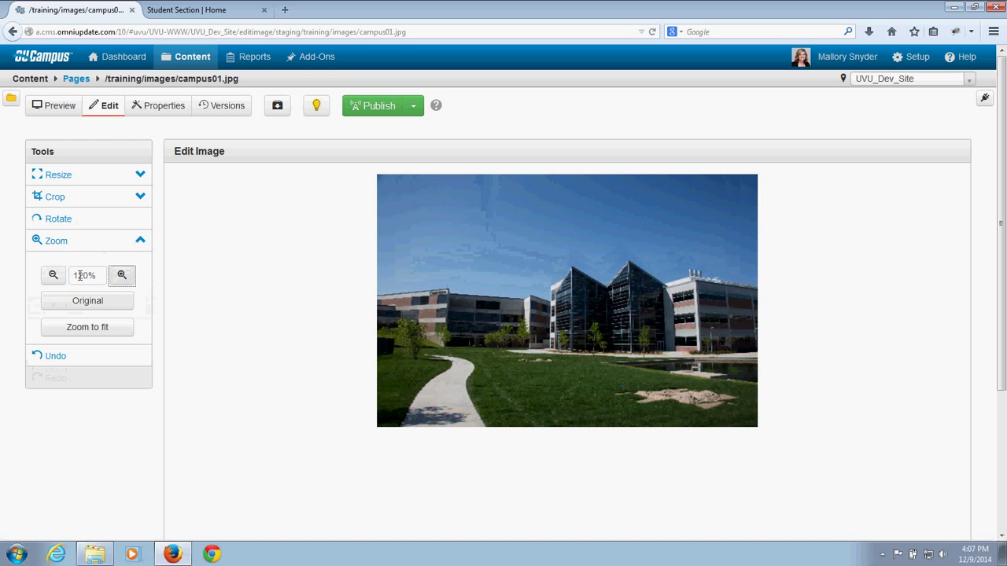
left_click(55, 277)
left_click(55, 277)
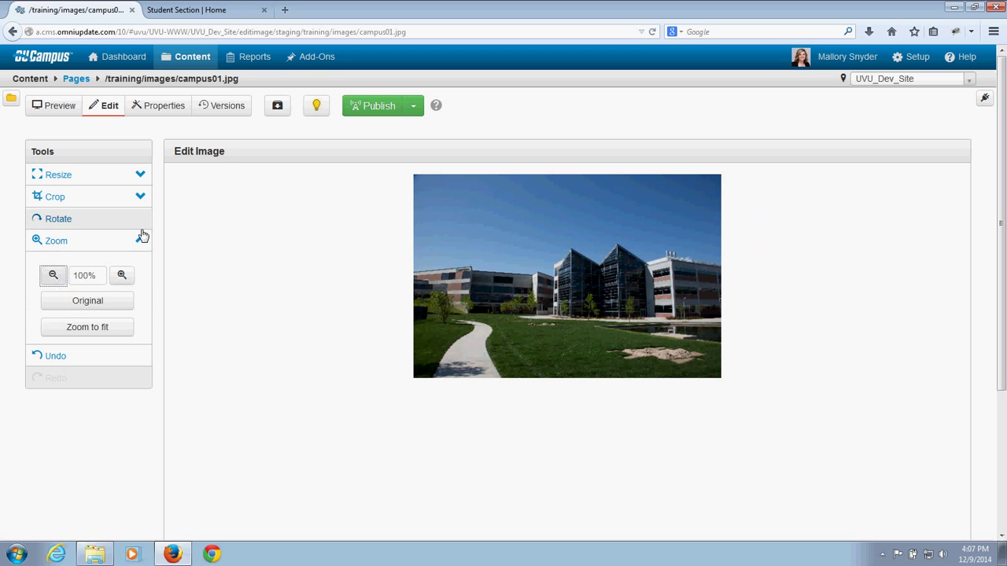
left_click(139, 242)
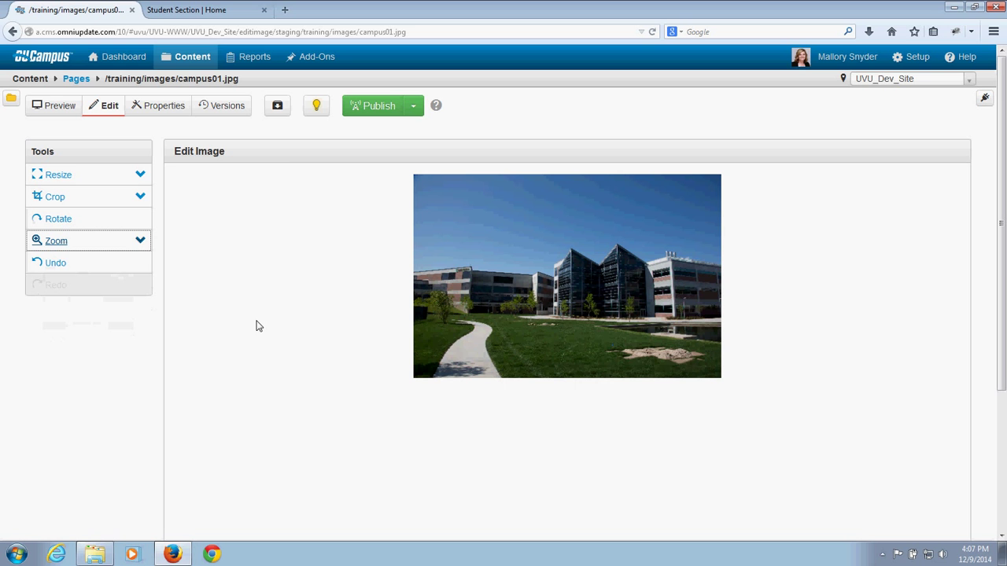
scroll(253, 334, "down", 2)
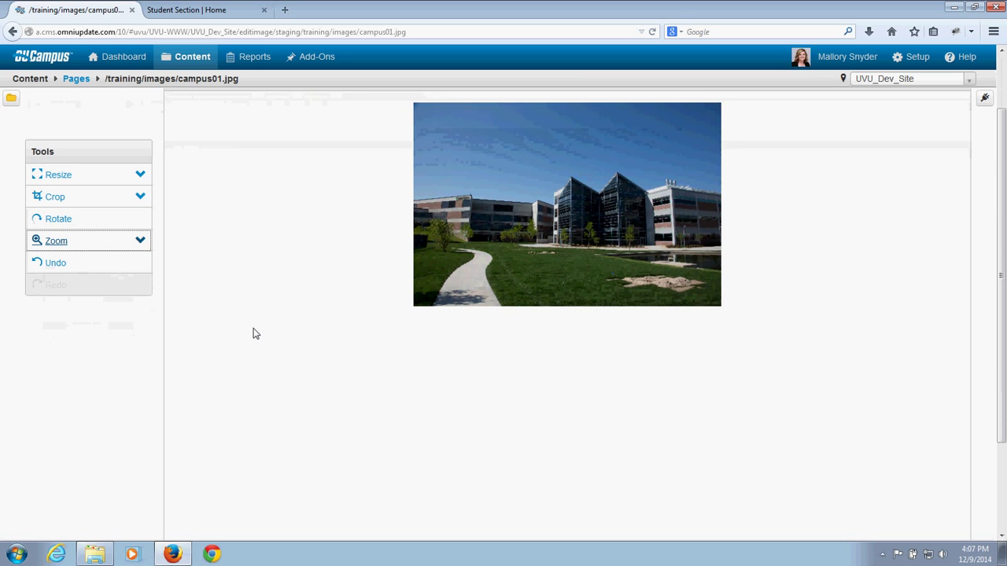
scroll(253, 333, "down", 3)
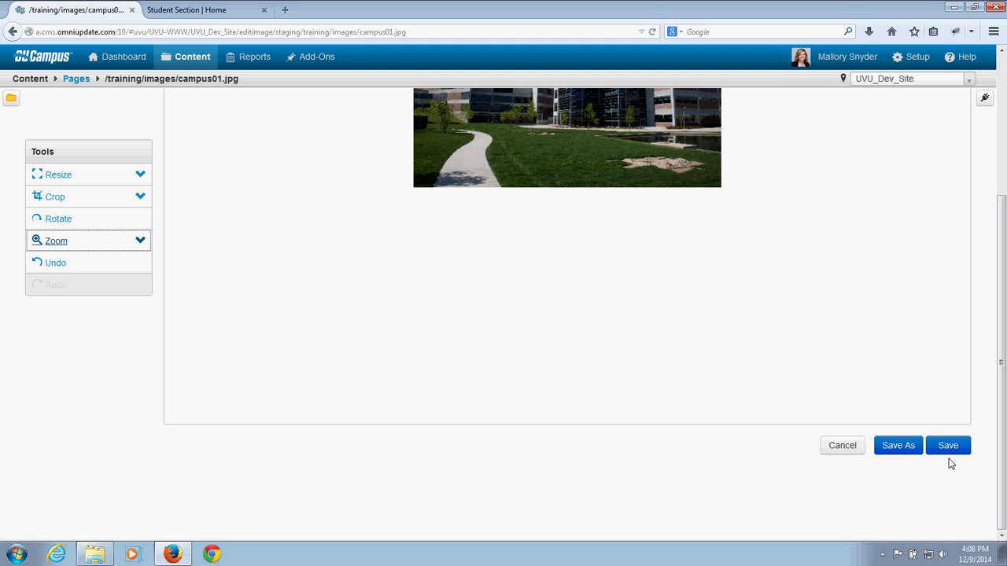
Step: Save the edited image as campus01-v2.jpg by adding -v2 before the extension
left_click(899, 452)
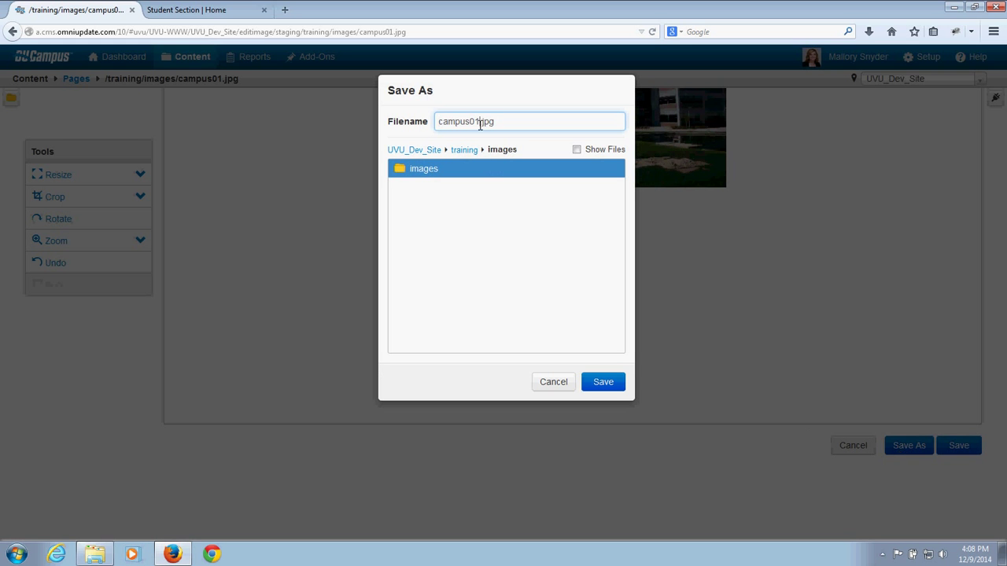
left_click(480, 123)
type("-v2")
left_click(607, 383)
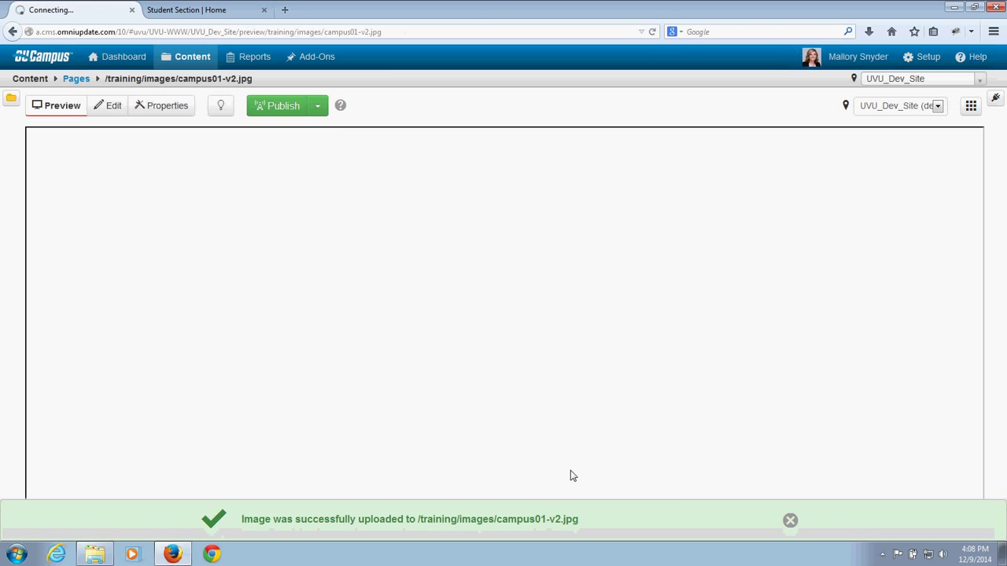
left_click(789, 519)
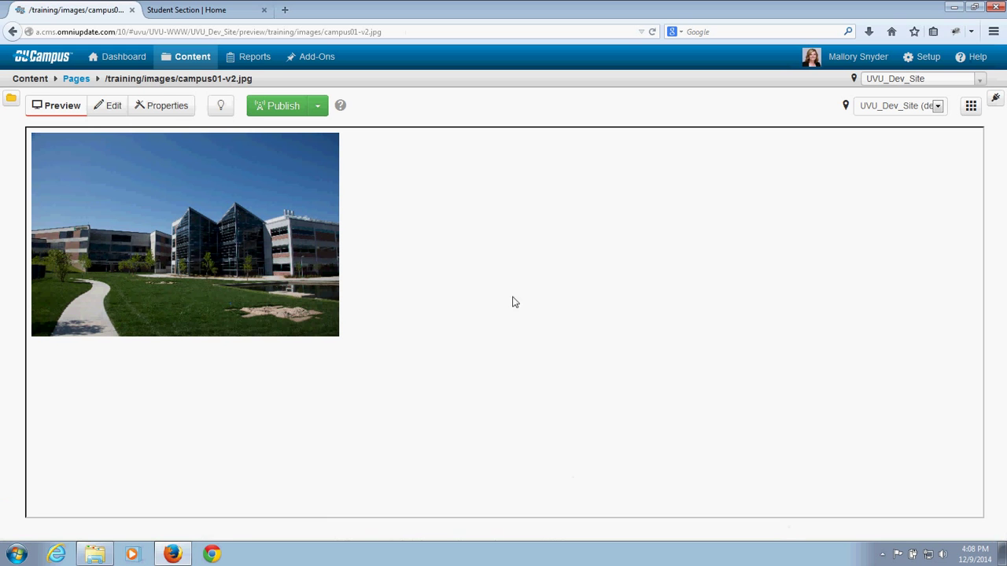
Step: Publish campus01-v2.jpg from the images folder listing
mouse_move(191, 56)
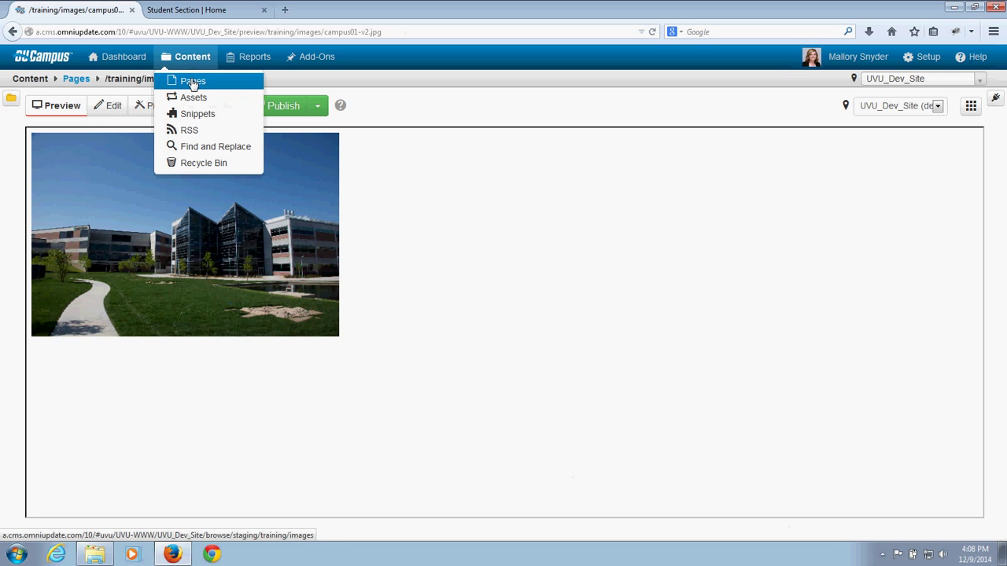
left_click(192, 82)
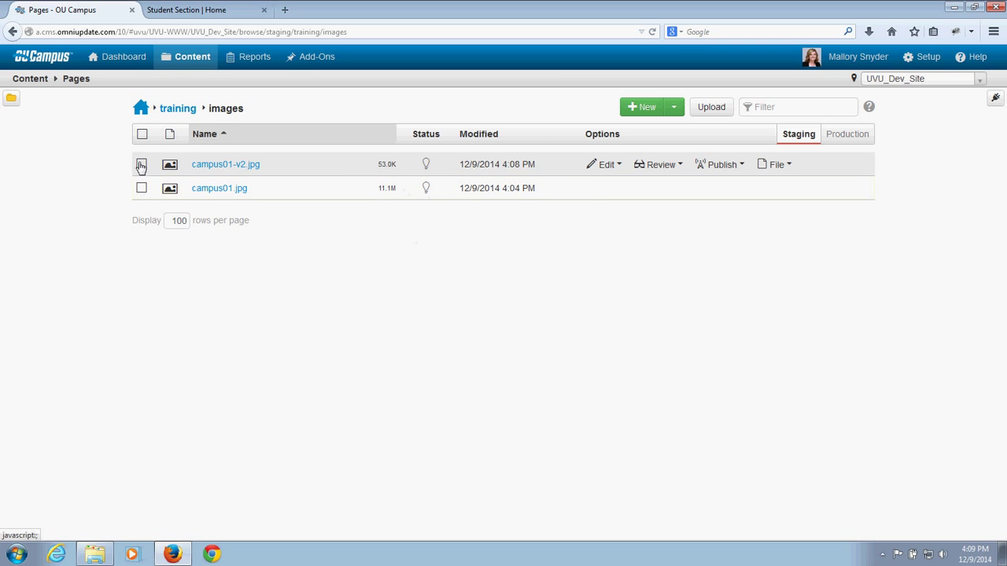
left_click(142, 166)
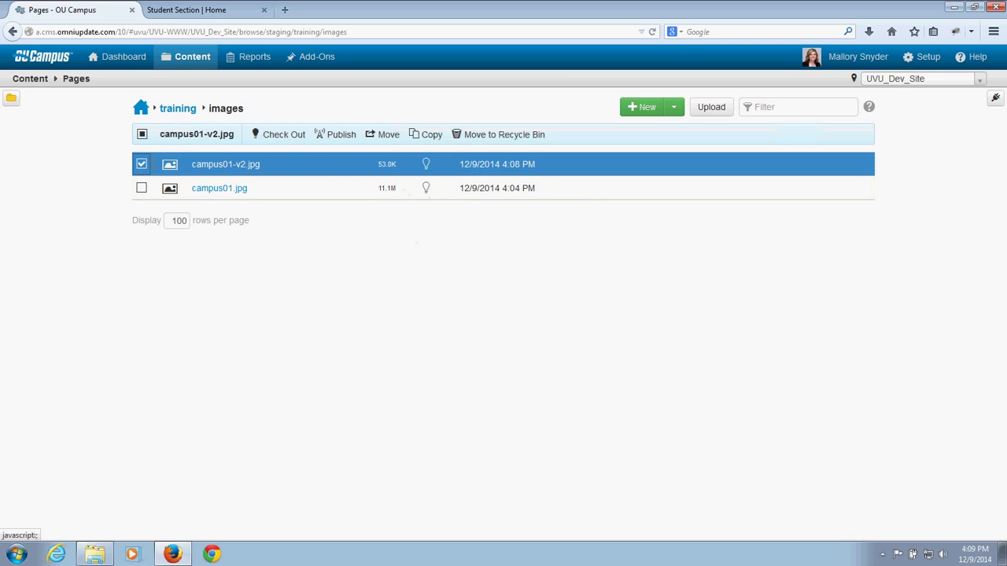
left_click(336, 134)
left_click(635, 301)
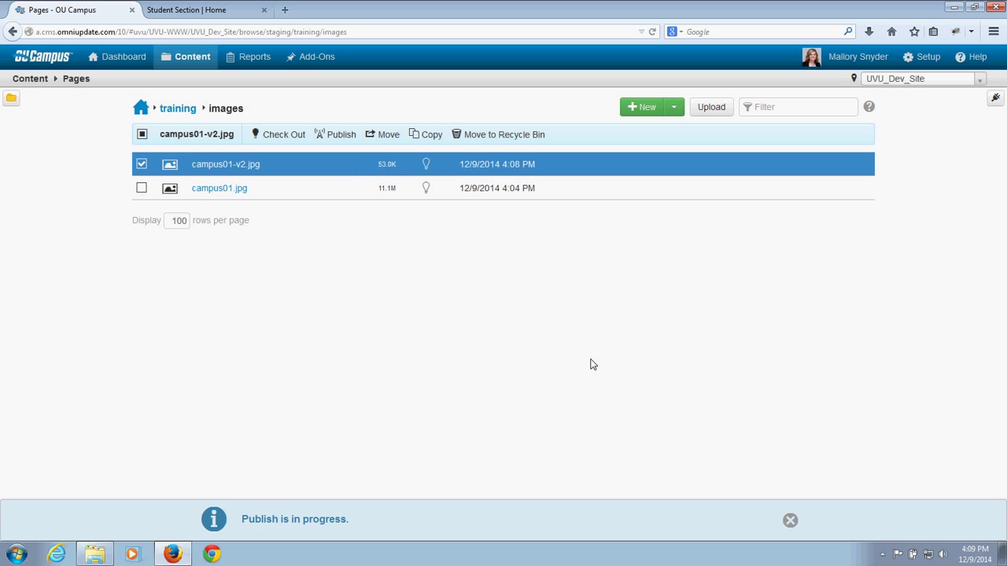
left_click(143, 165)
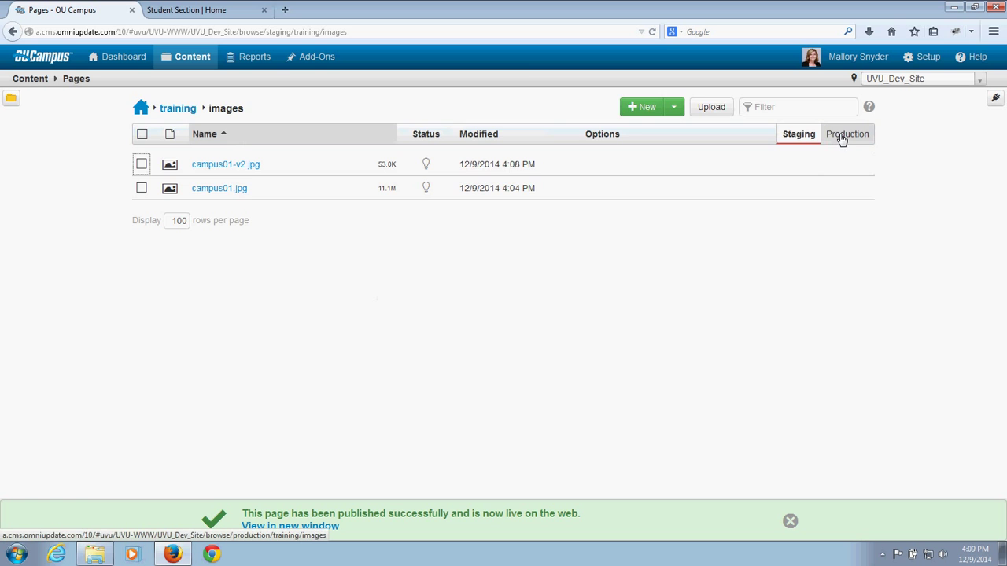
Step: Check campus01-v2.jpg on the Production tab, then return to Staging
left_click(842, 139)
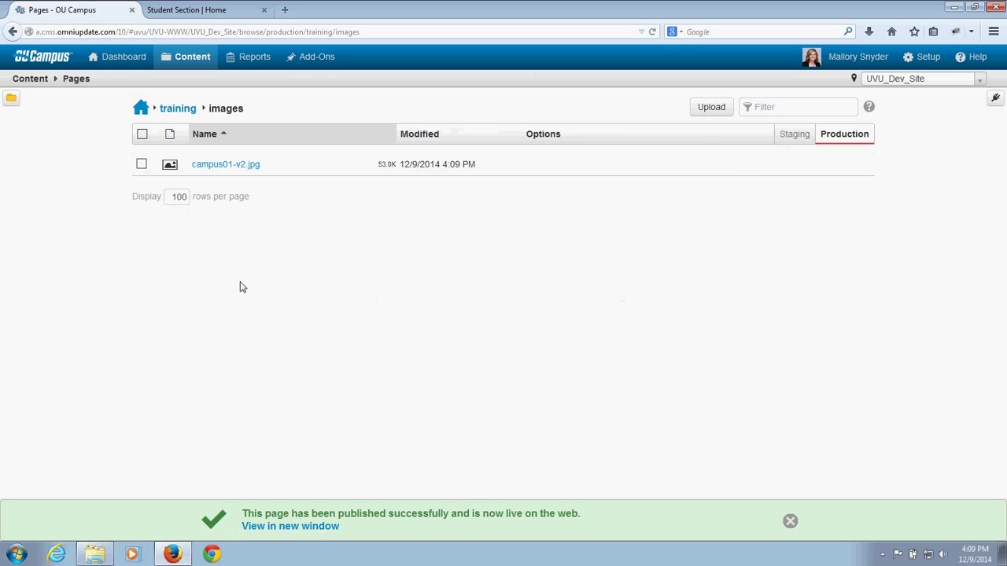
left_click(783, 135)
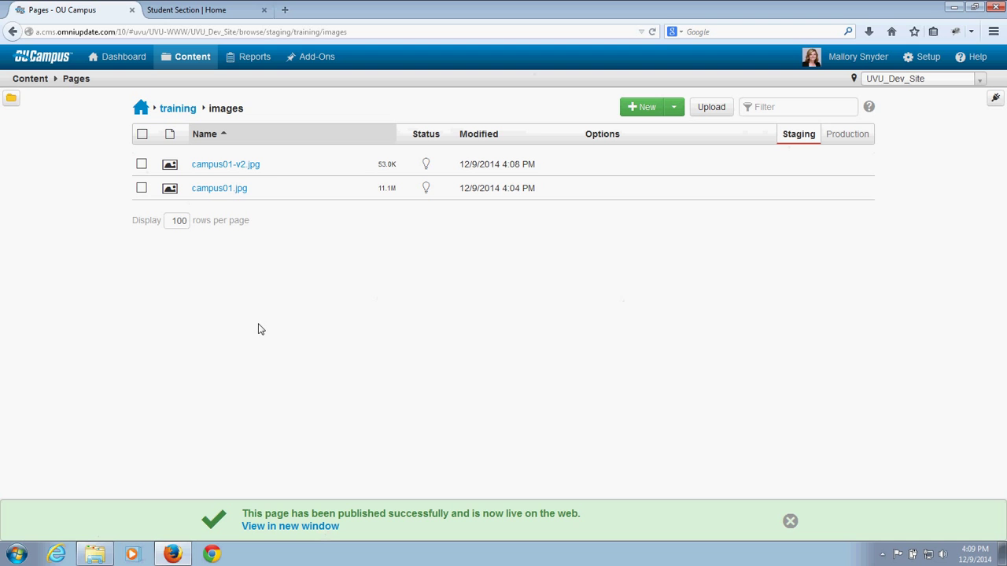
left_click(789, 521)
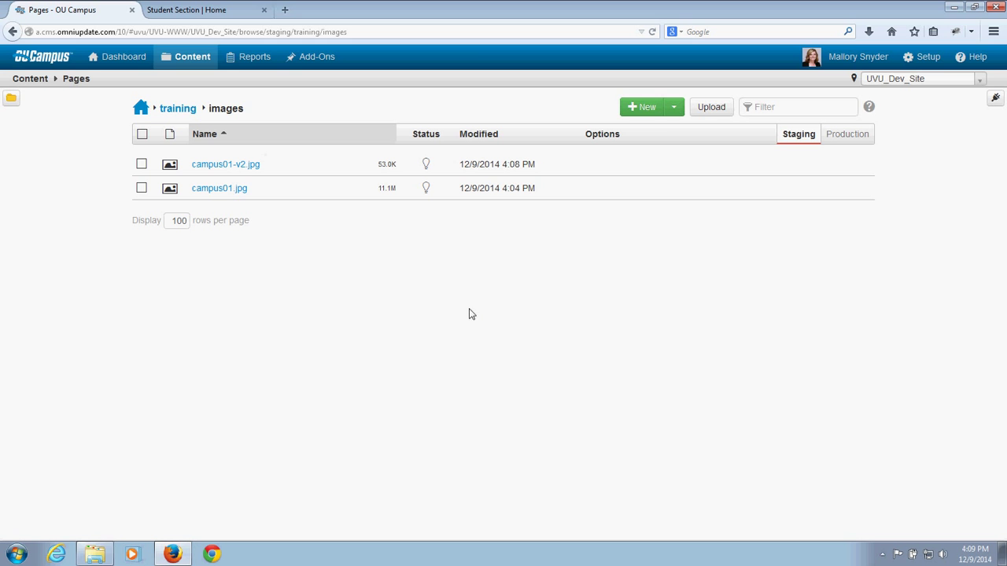
Step: Upload campus02 from the removable disk with the 'Upload and Edit Image' type
left_click(717, 109)
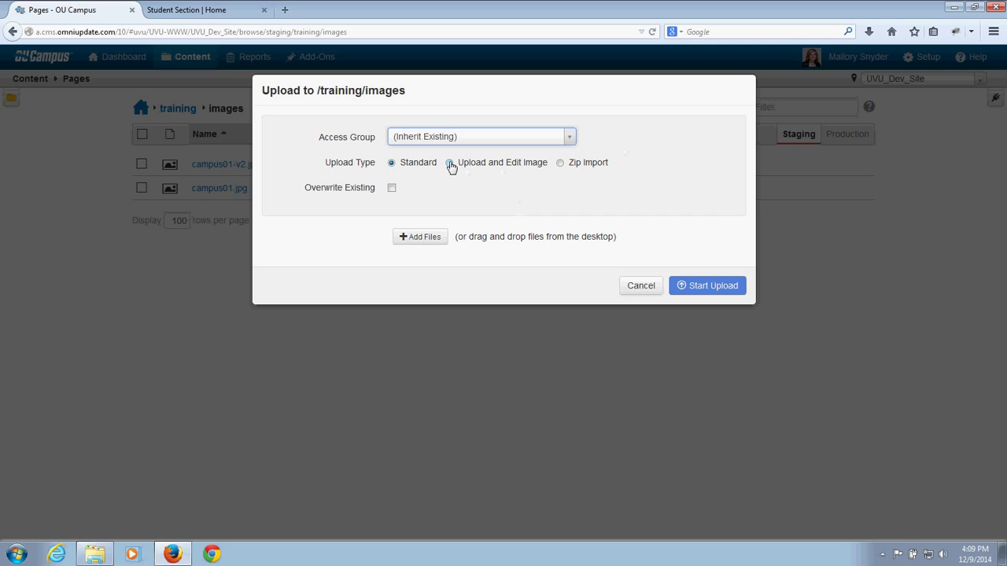
left_click(450, 165)
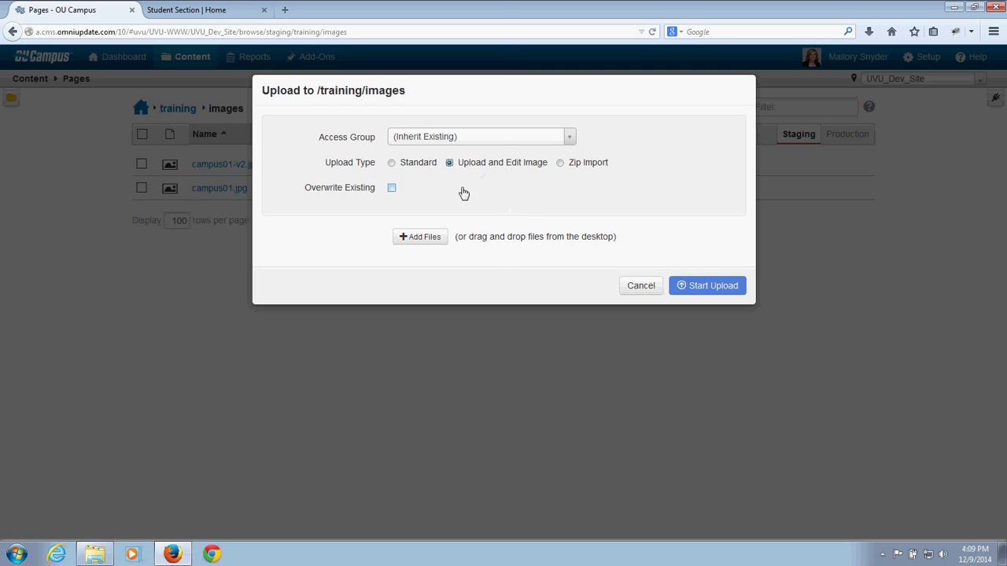
left_click(430, 238)
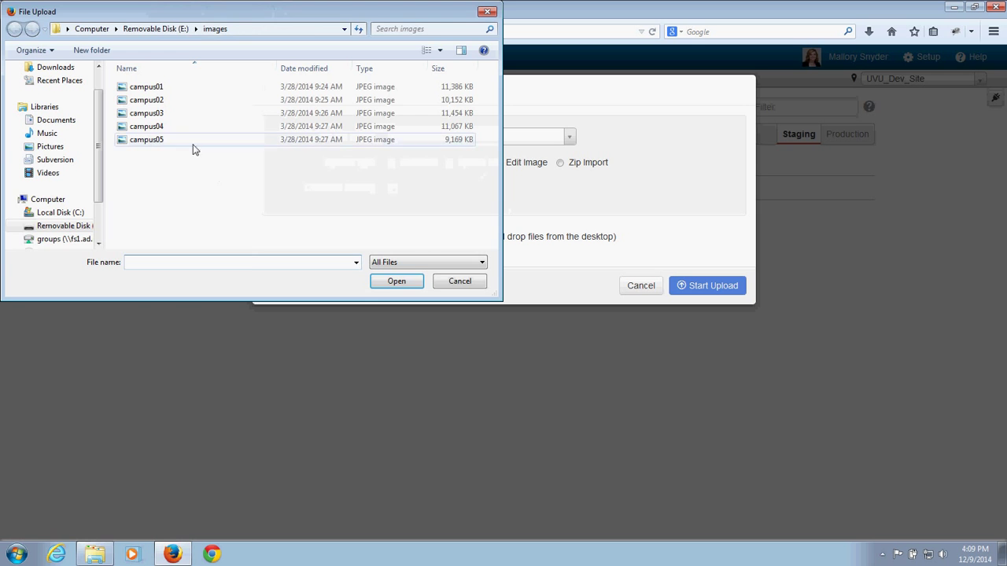
left_click(163, 102)
left_click(396, 280)
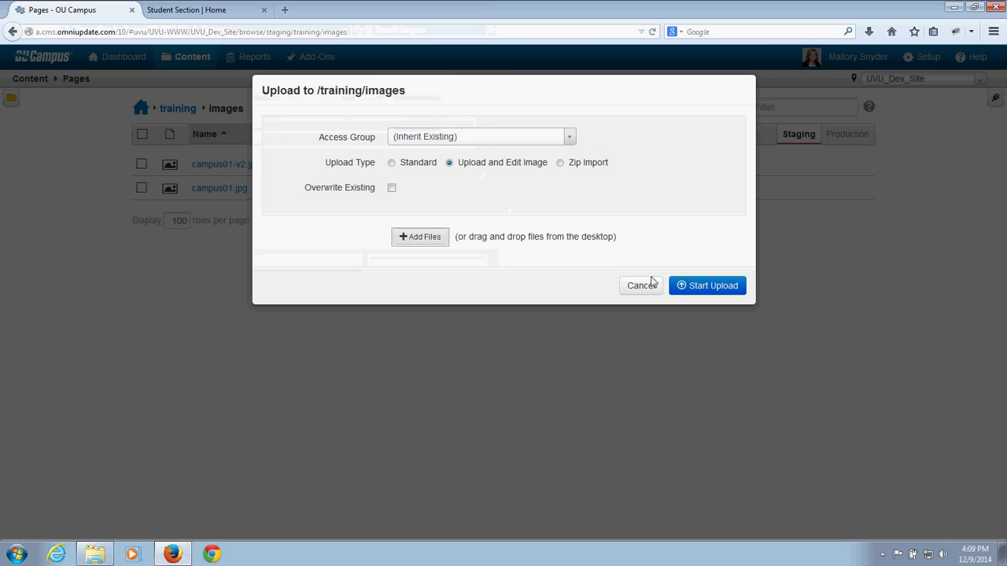
left_click(716, 290)
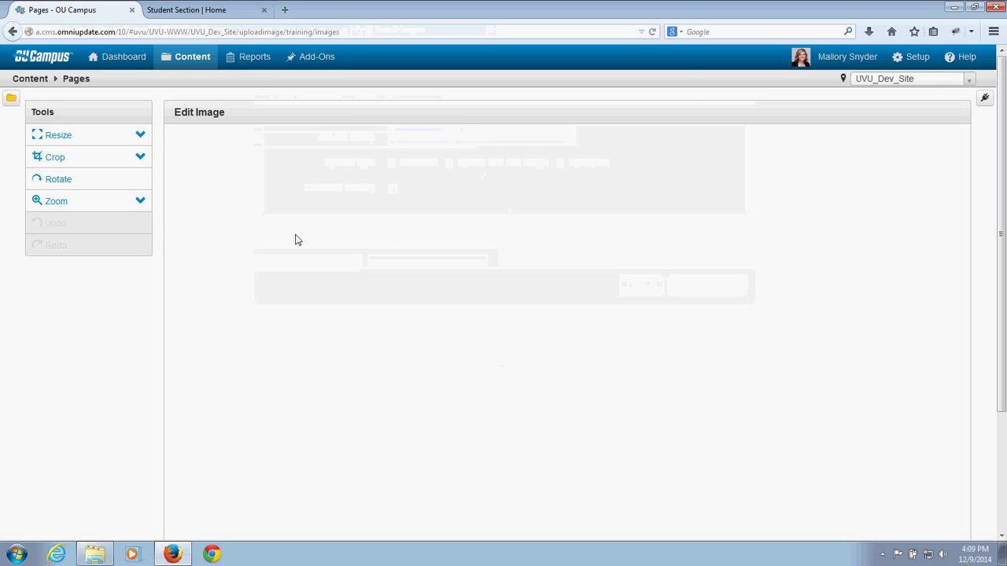
Step: Resize campus02 from 4800 to 400 pixels wide (400×267) and save it as campus02.jpg
scroll(373, 307, "down", 10)
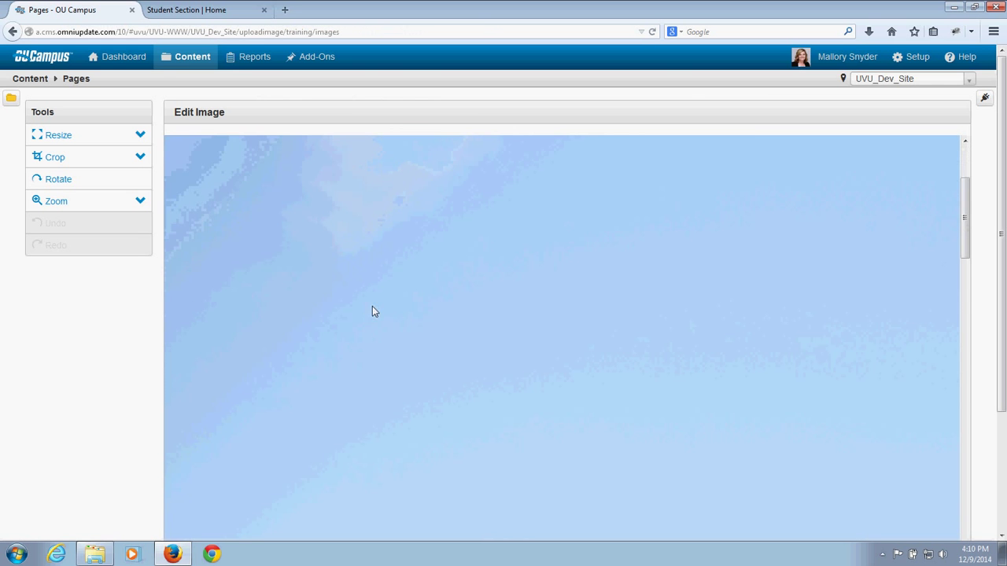
scroll(379, 313, "down", 15)
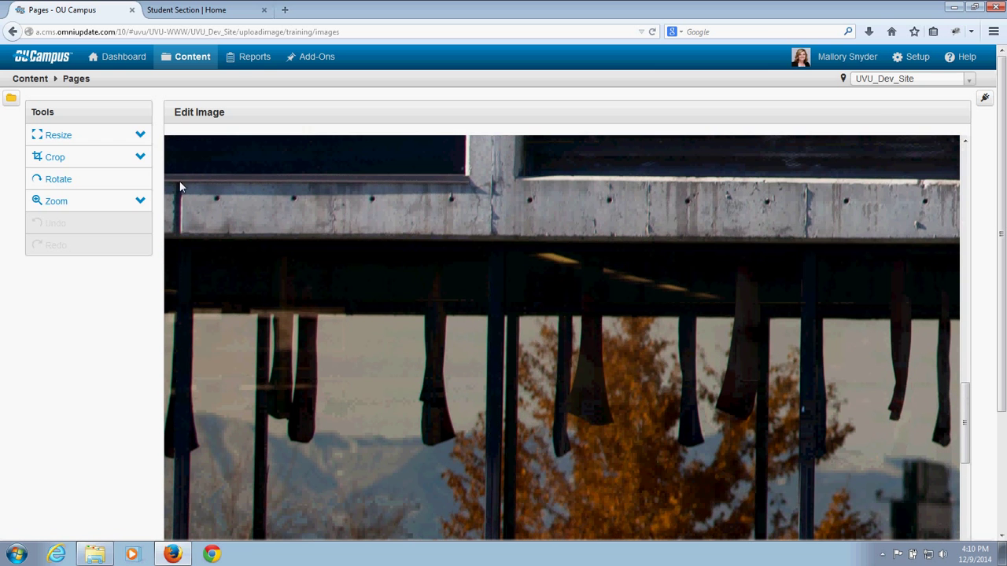
left_click(110, 142)
left_click_drag(89, 162, 40, 166)
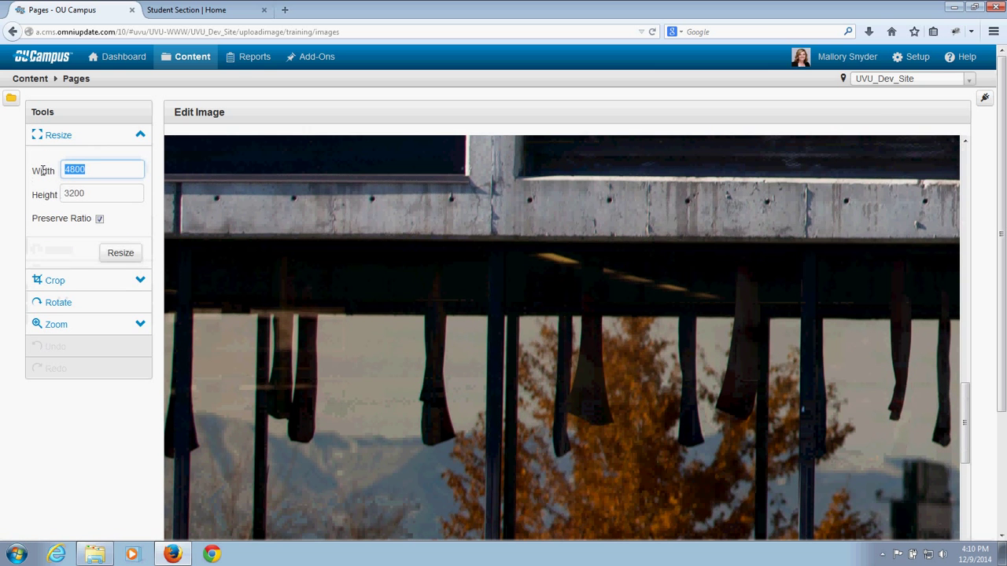
type("400")
left_click(134, 254)
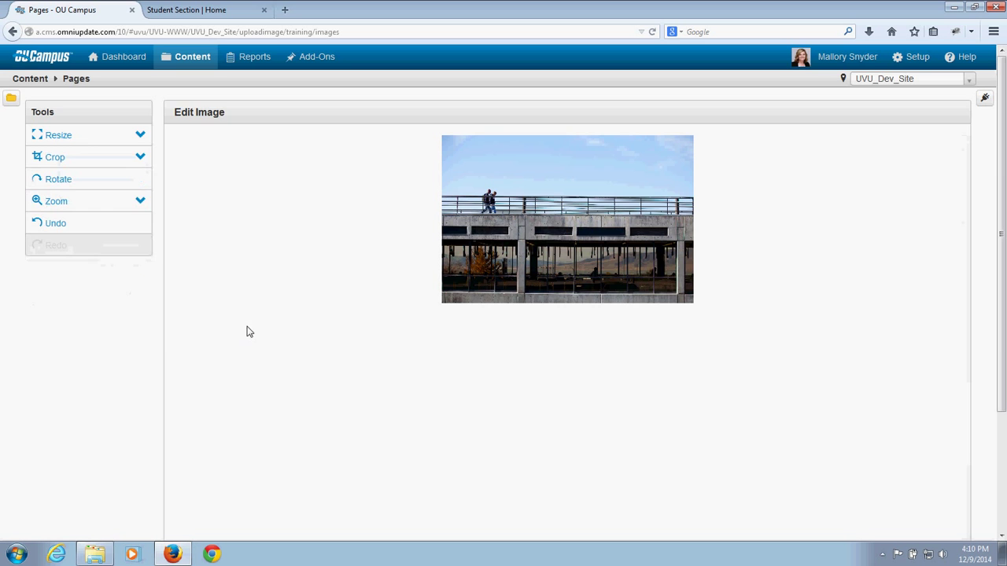
scroll(146, 354, "down", 3)
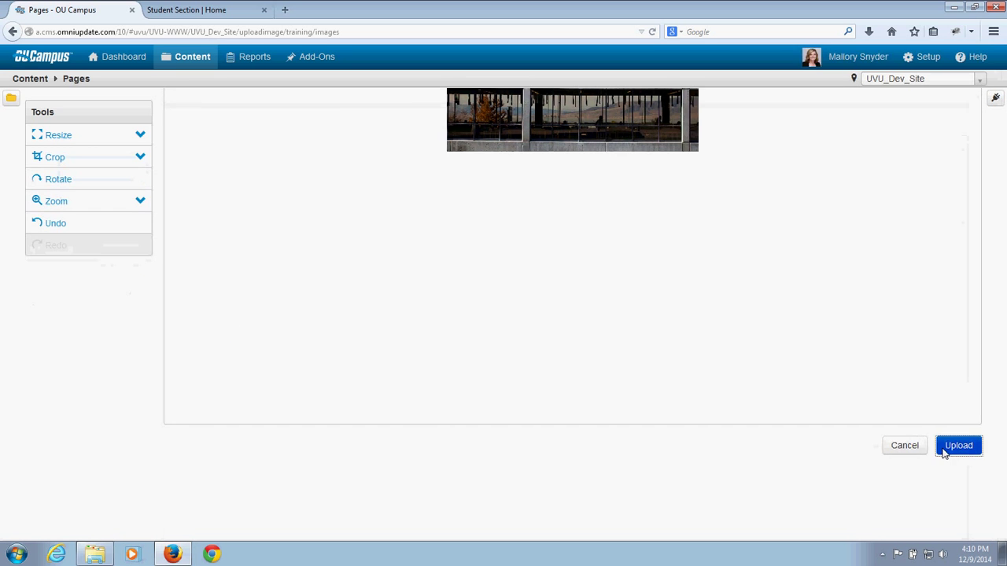
left_click(945, 454)
left_click(598, 390)
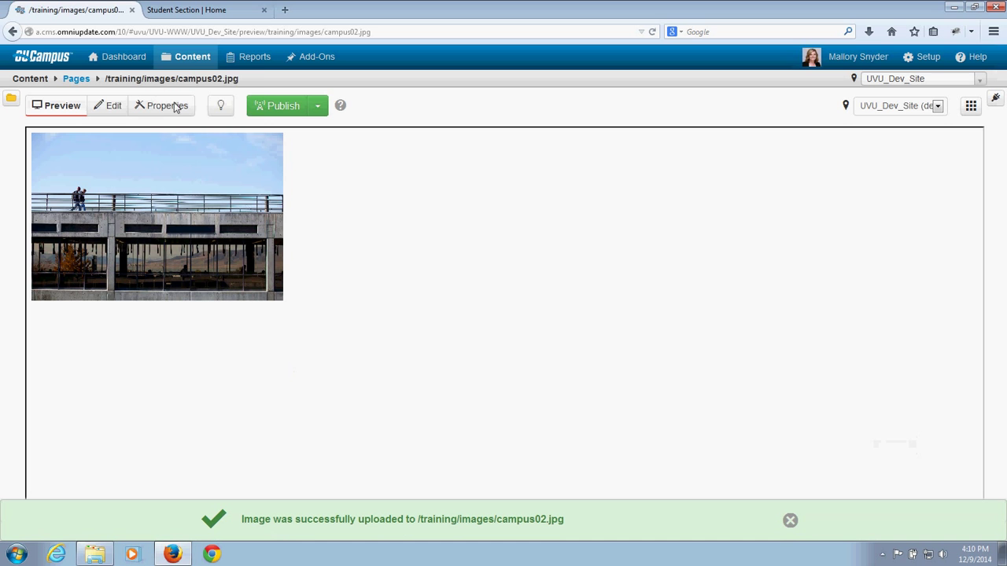
Step: Go back to the /training/images listing, now showing campus02.jpg at 46.4K
mouse_move(189, 64)
left_click(191, 82)
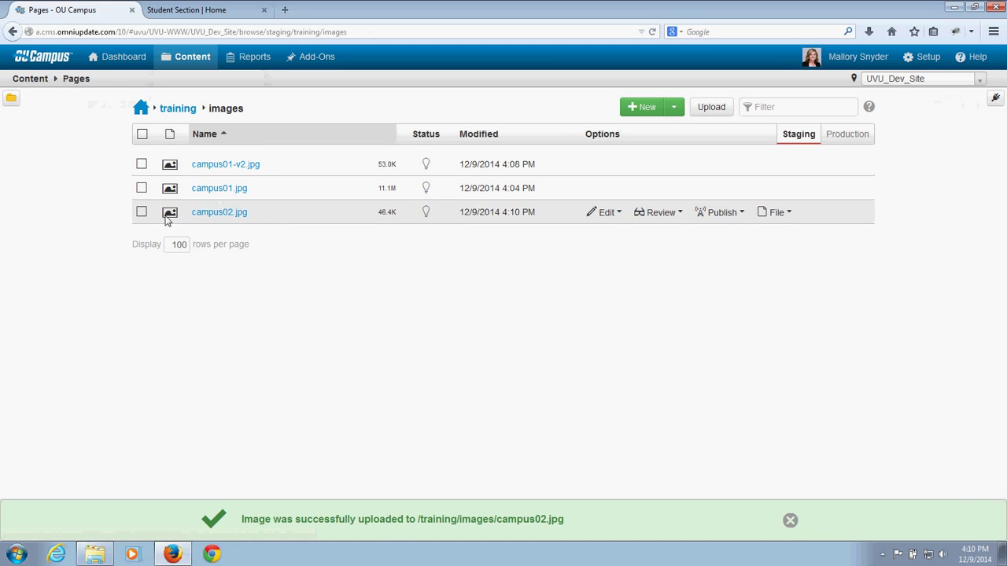
left_click(788, 520)
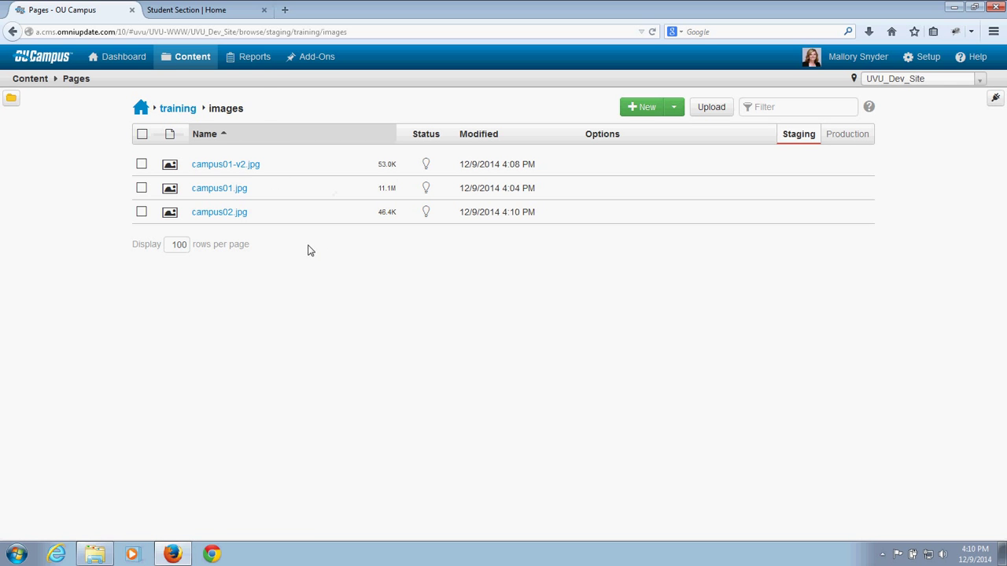
mouse_move(313, 226)
mouse_move(192, 64)
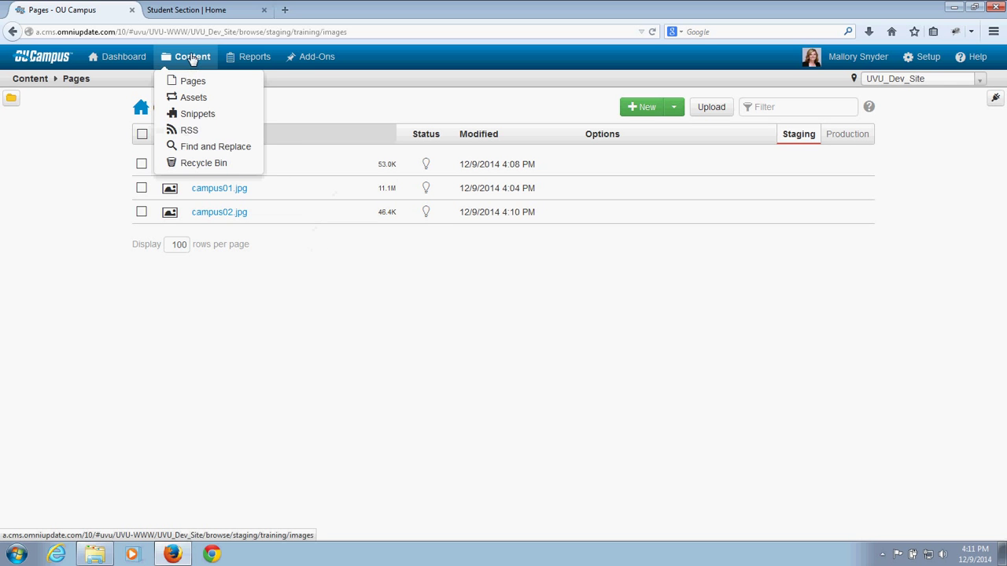
left_click(196, 82)
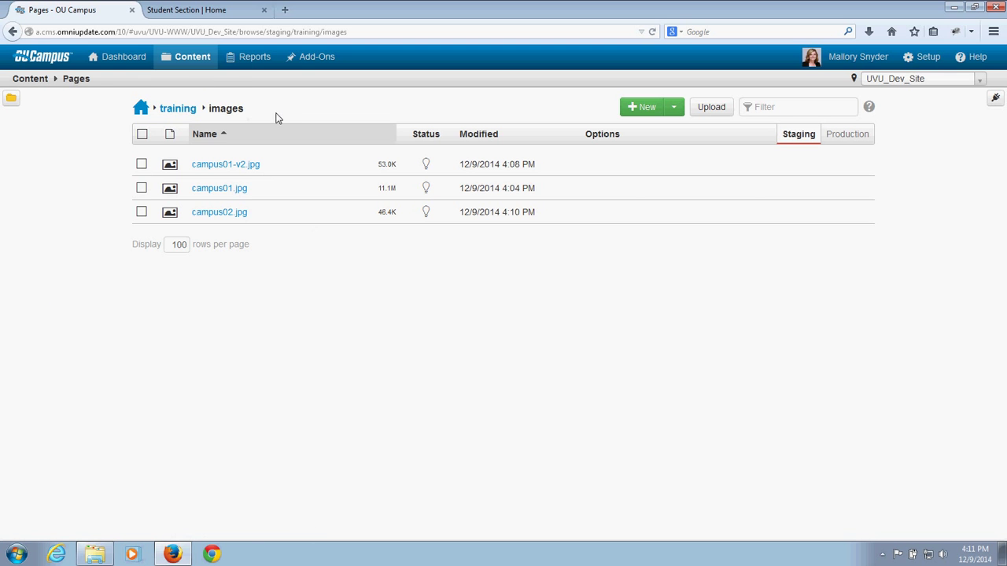
Step: From the training folder listing, start a new page to see the One, Two and Three Column templates
left_click(179, 109)
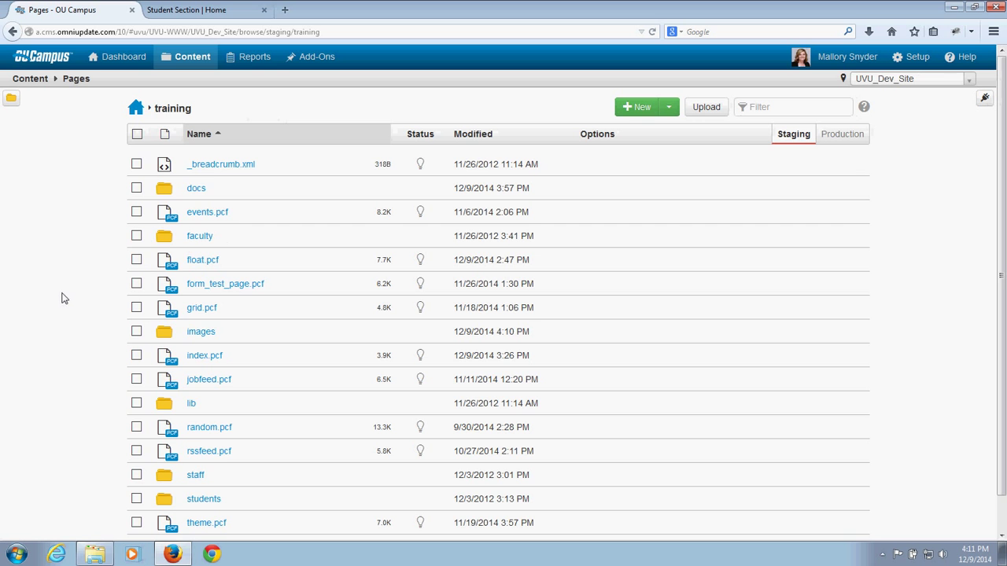
scroll(63, 298, "down", 1)
scroll(65, 298, "up", 1)
left_click(641, 109)
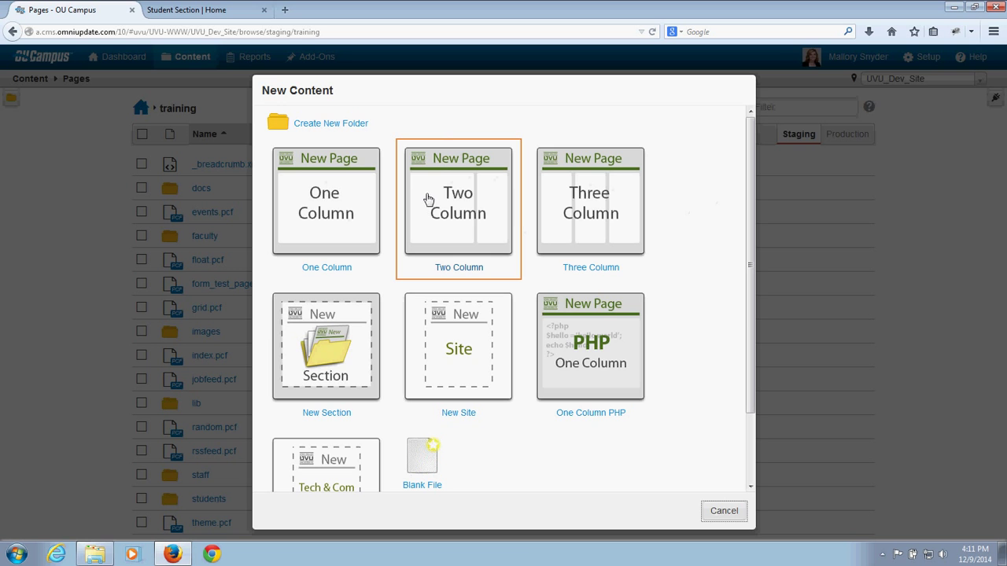
Step: Choose the Two Column template, title it 'Training Page', and focus the Student Section site search
key("Escape")
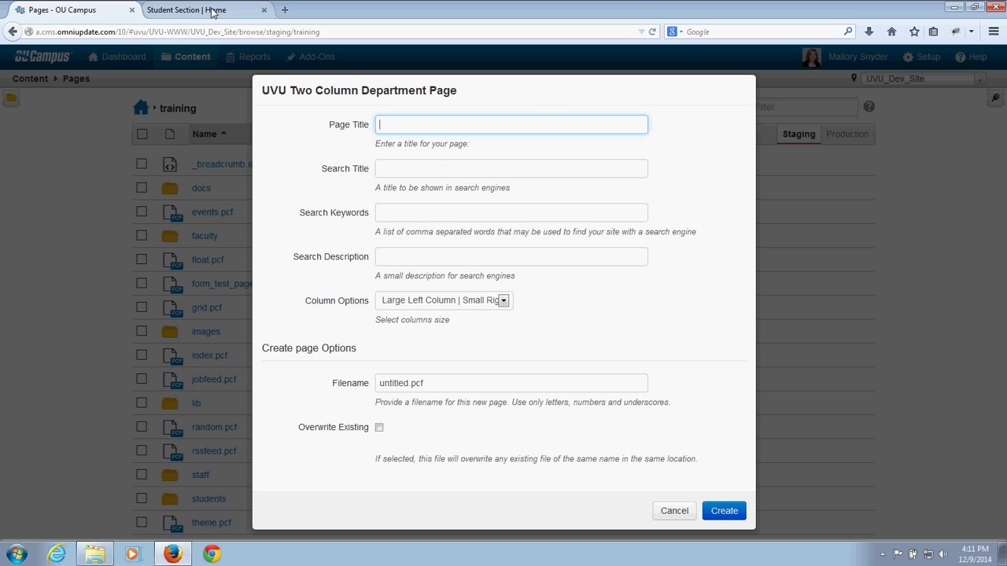
left_click(213, 11)
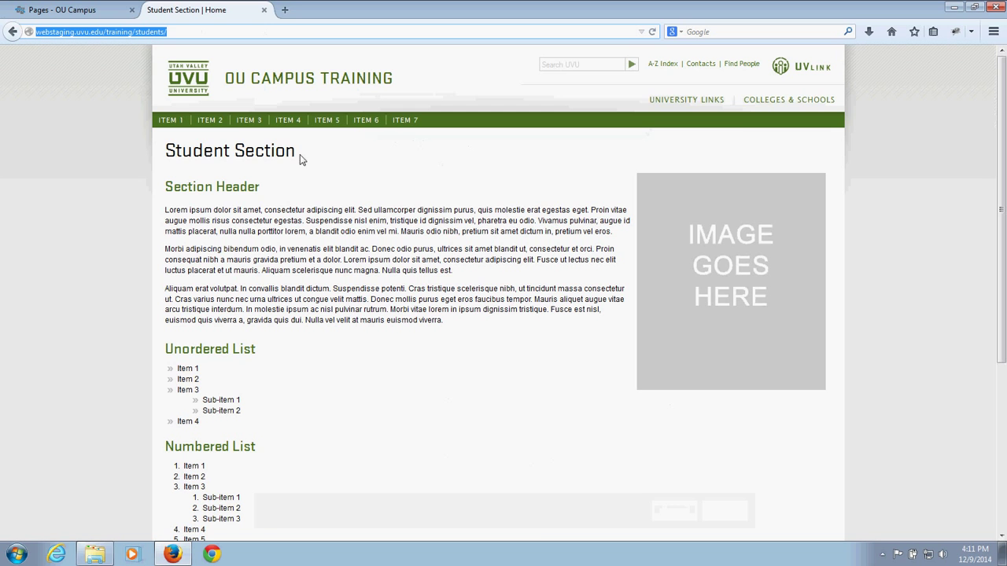
left_click(93, 9)
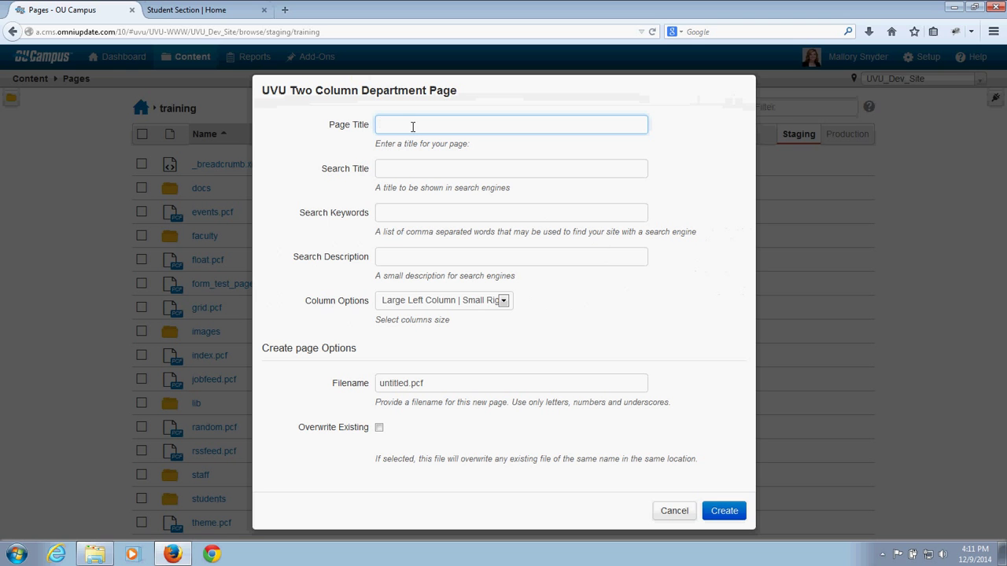
type("Training Page")
left_click(232, 14)
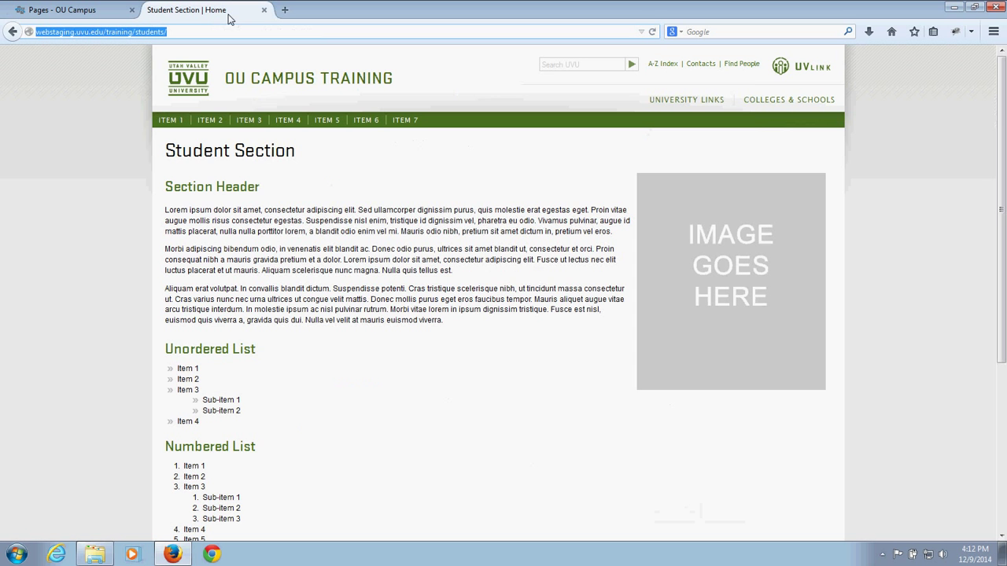
left_click(590, 66)
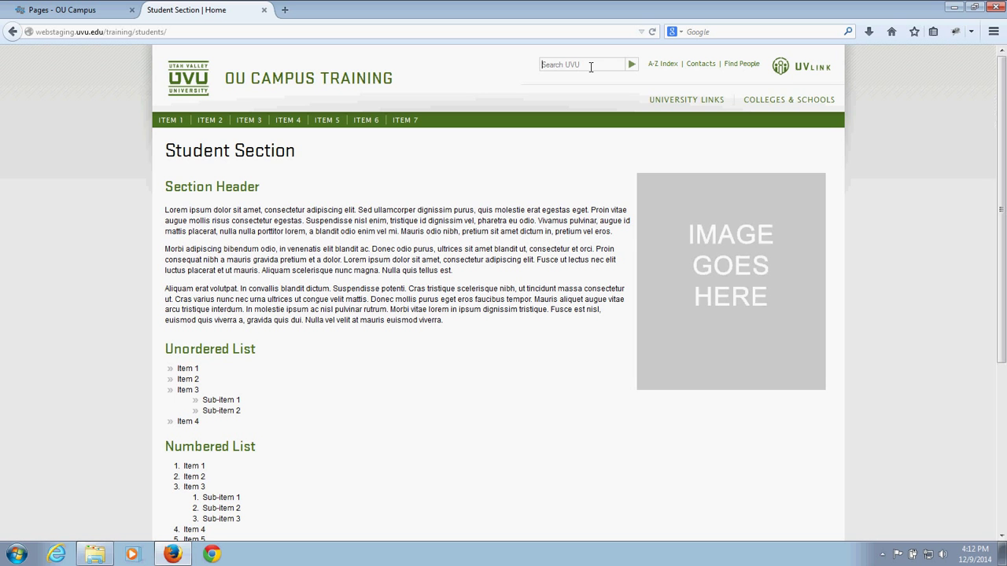
Step: Search the UVU site for 'biology' and highlight the top three result titles
left_click(590, 66)
type("biology")
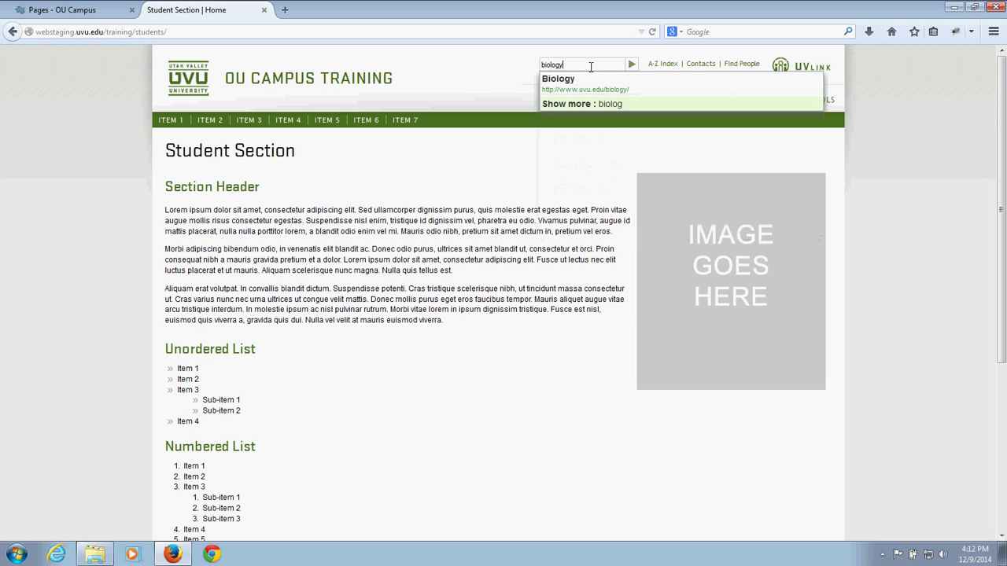
key("Return")
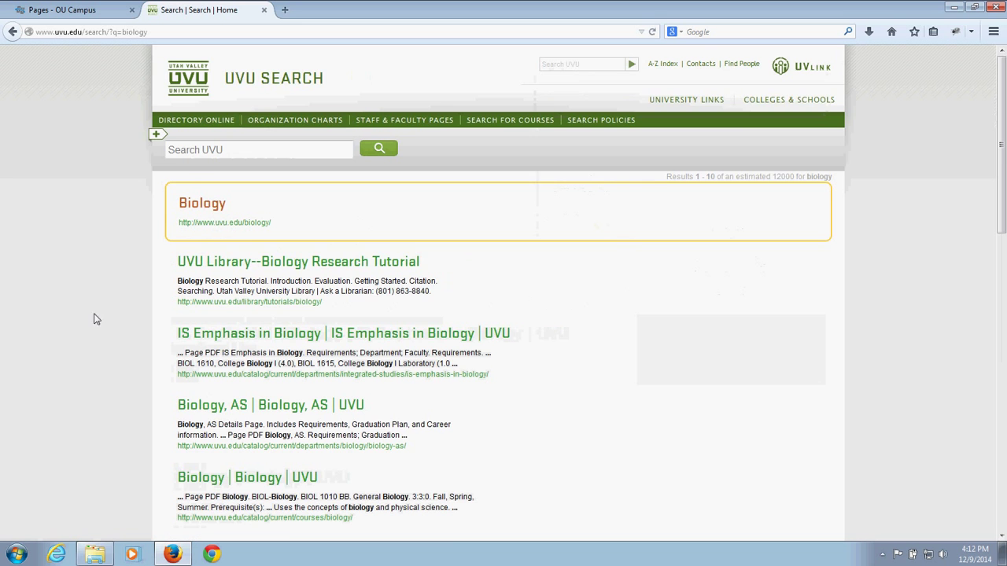
scroll(103, 299, "down", 2)
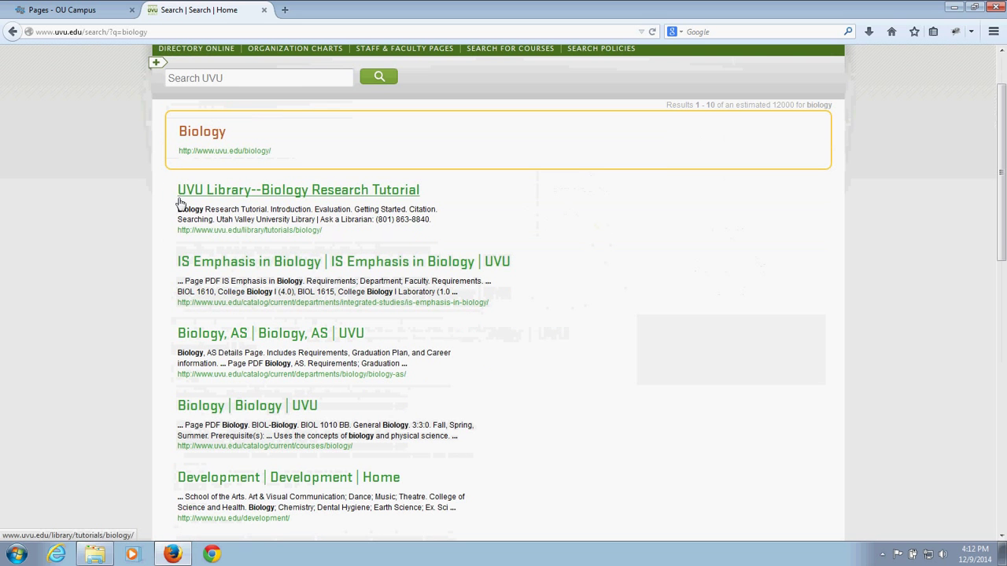
left_click_drag(170, 189, 421, 194)
left_click_drag(167, 262, 321, 262)
left_click_drag(169, 333, 249, 334)
Step: Return to the OU Campus page form and select the 'Training Page' title text
left_click(81, 245)
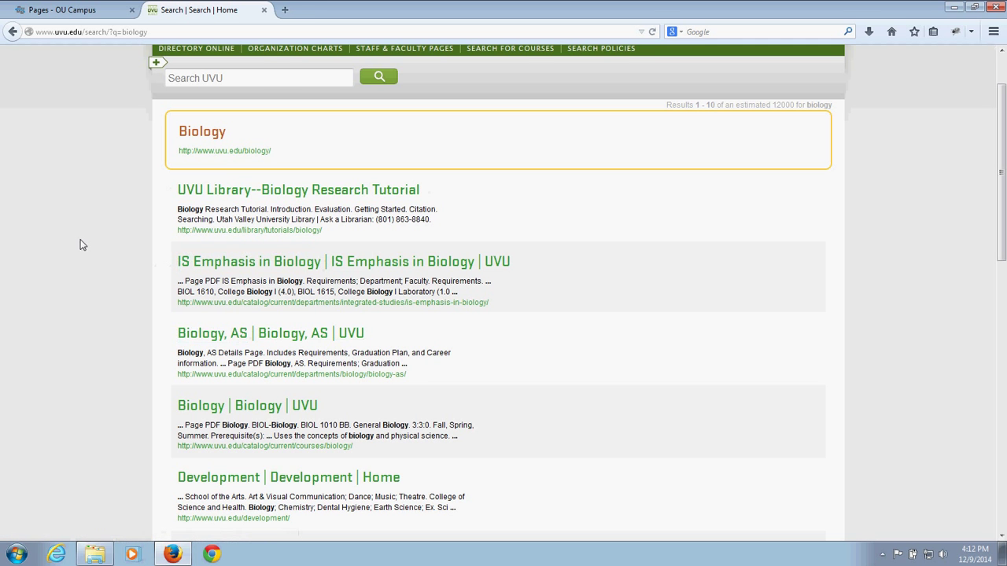
left_click(90, 11)
left_click_drag(441, 124, 351, 121)
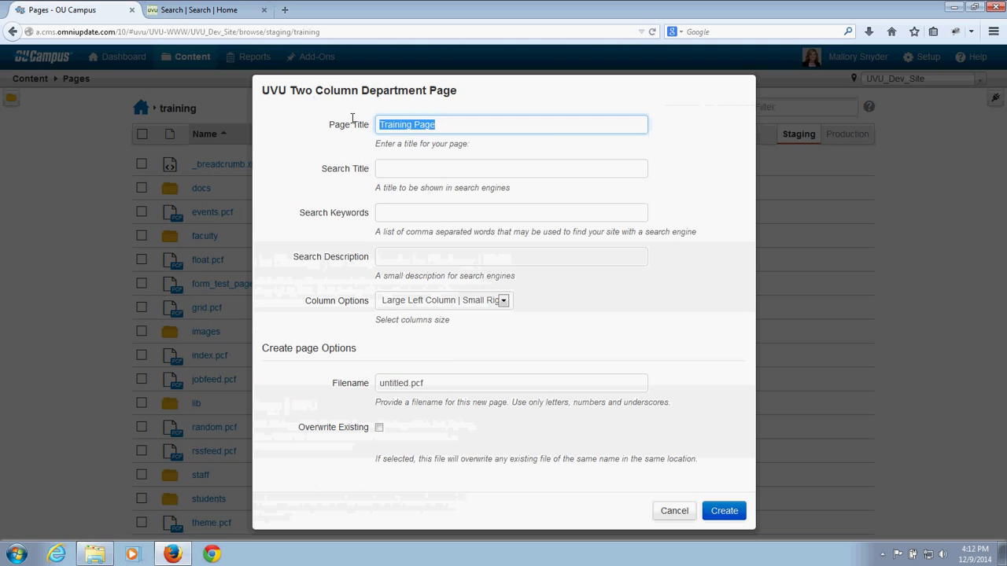
Step: Copy the page title and paste 'Training Page' into the Search Title field
right_click(396, 128)
left_click(417, 167)
left_click(408, 175)
right_click(403, 176)
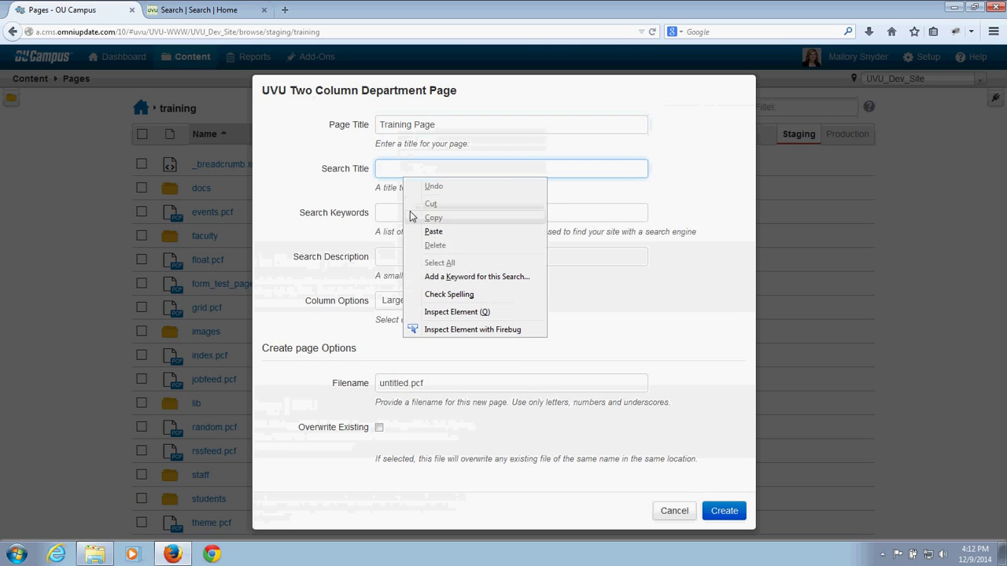
left_click(421, 232)
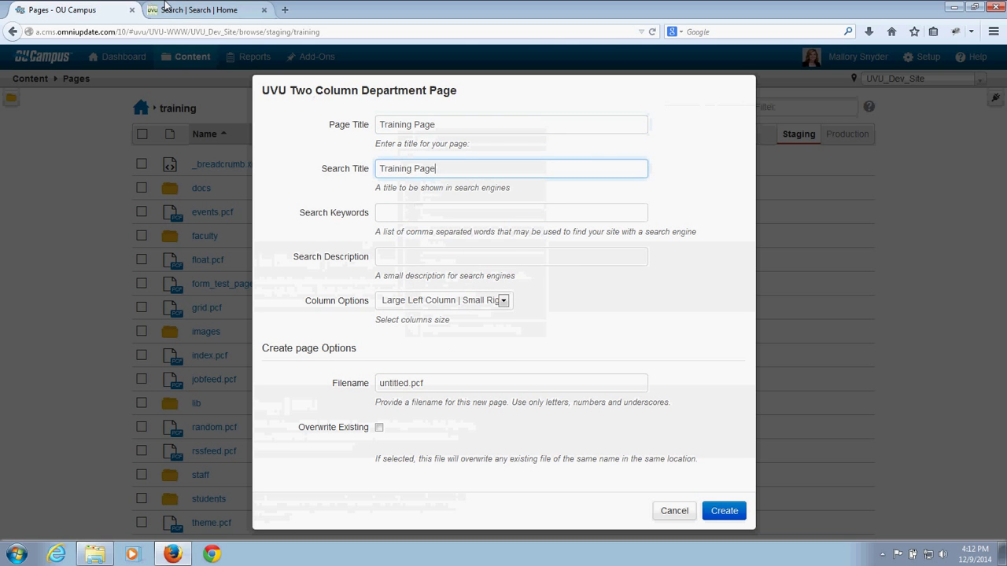
key("ctrl+Tab")
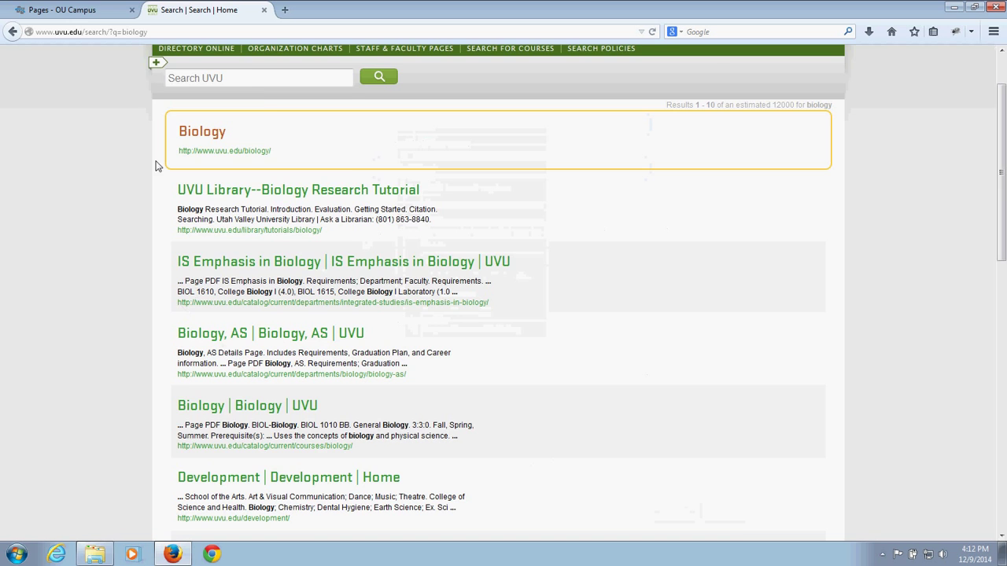
left_click(85, 13)
Step: Enter the search keywords 'web, training, uvu'
left_click(443, 213)
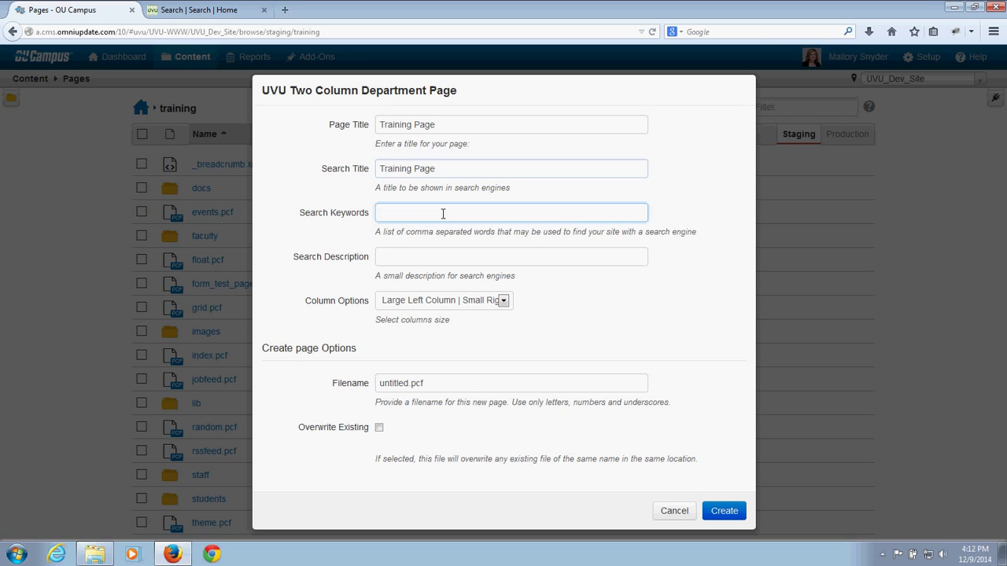
type("web, train")
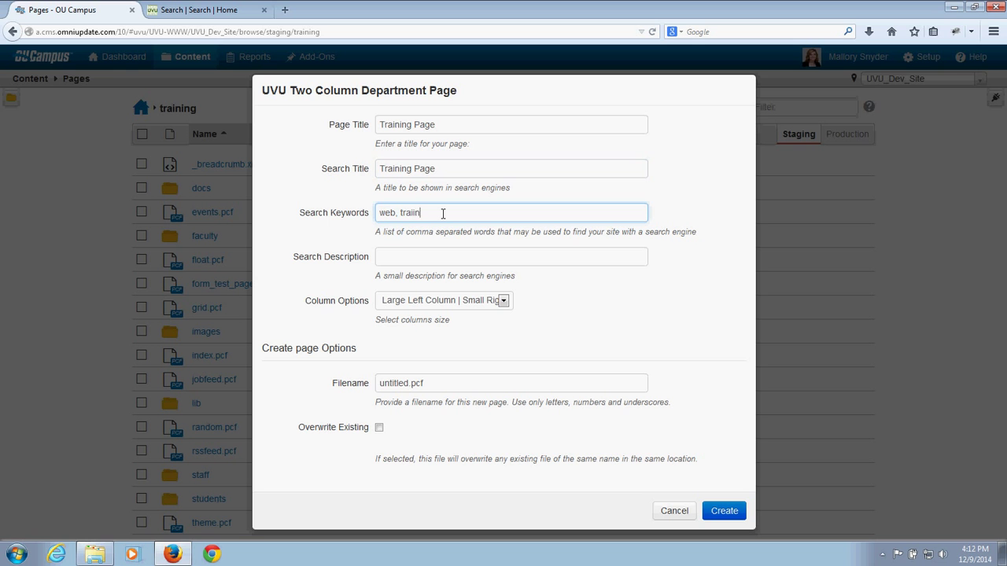
key("BackSpace")
type("ning, uvu")
left_click(408, 256)
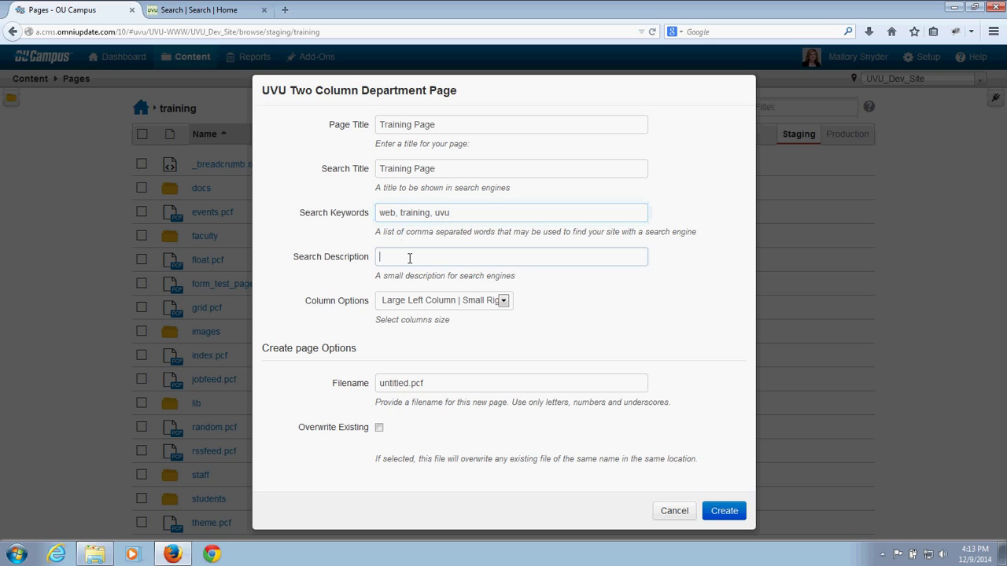
Step: Switch to the biology results and highlight the first result's description text
left_click(202, 9)
left_click_drag(177, 208, 438, 219)
left_click(116, 288)
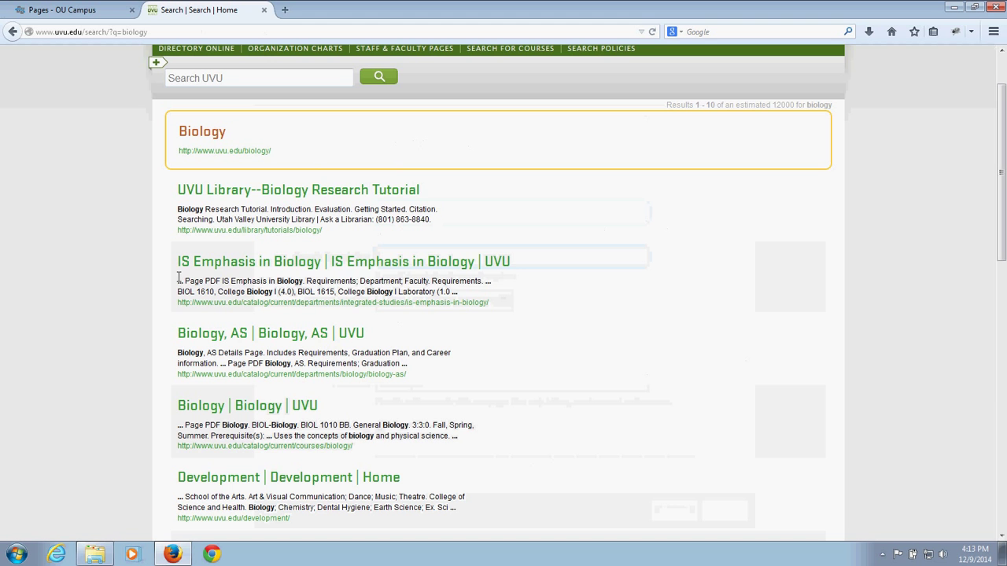
left_click_drag(179, 276, 470, 300)
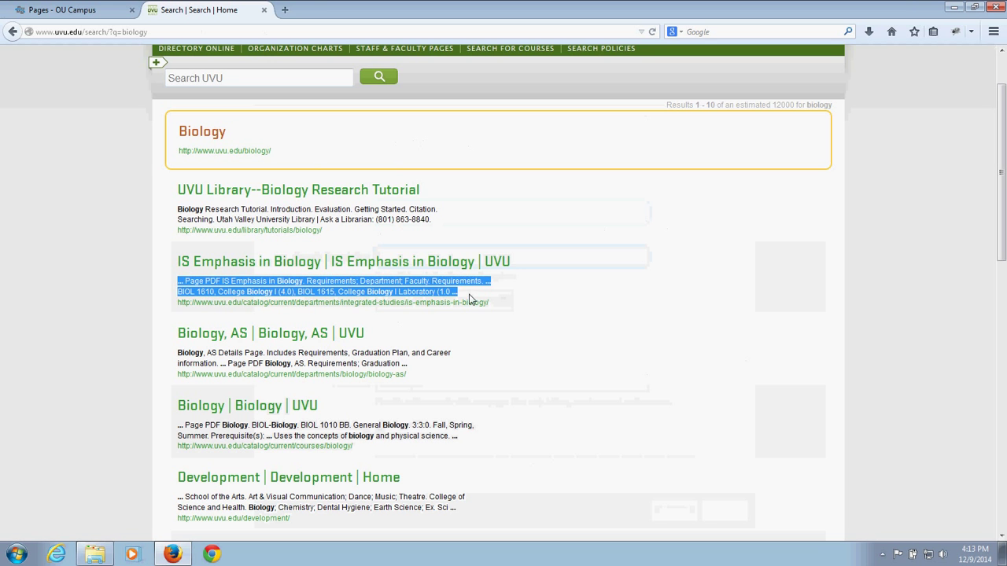
left_click(139, 277)
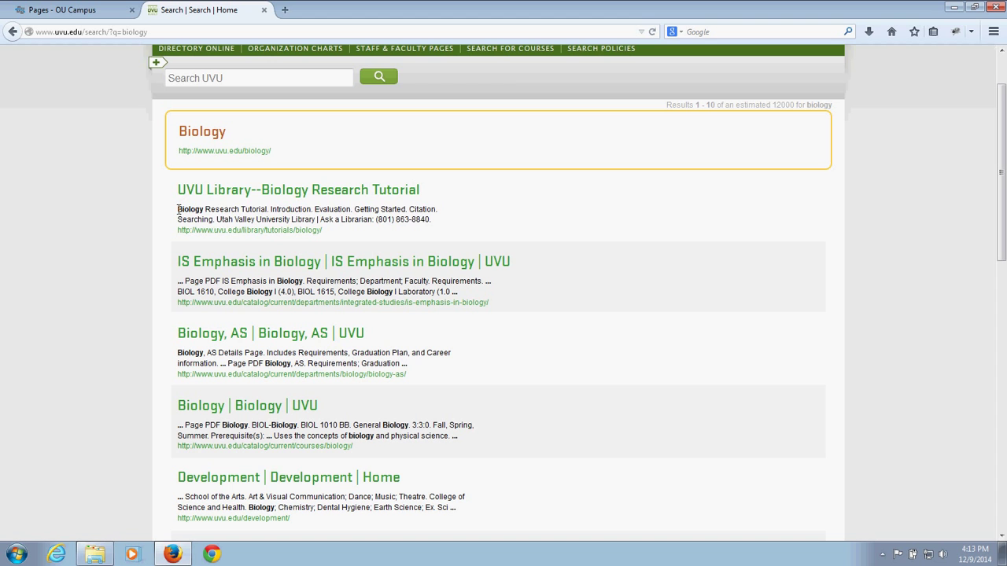
left_click_drag(178, 209, 438, 220)
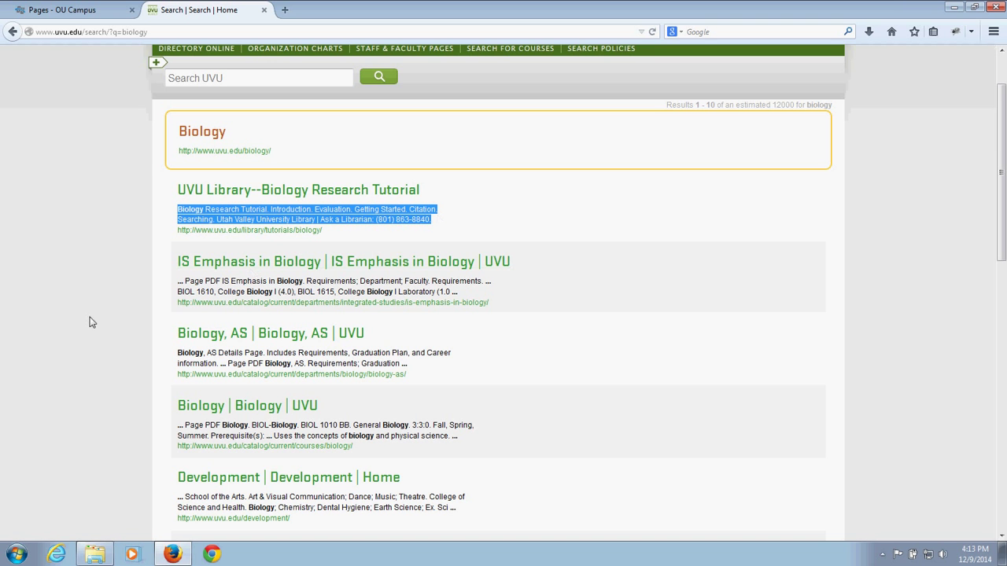
left_click(122, 231)
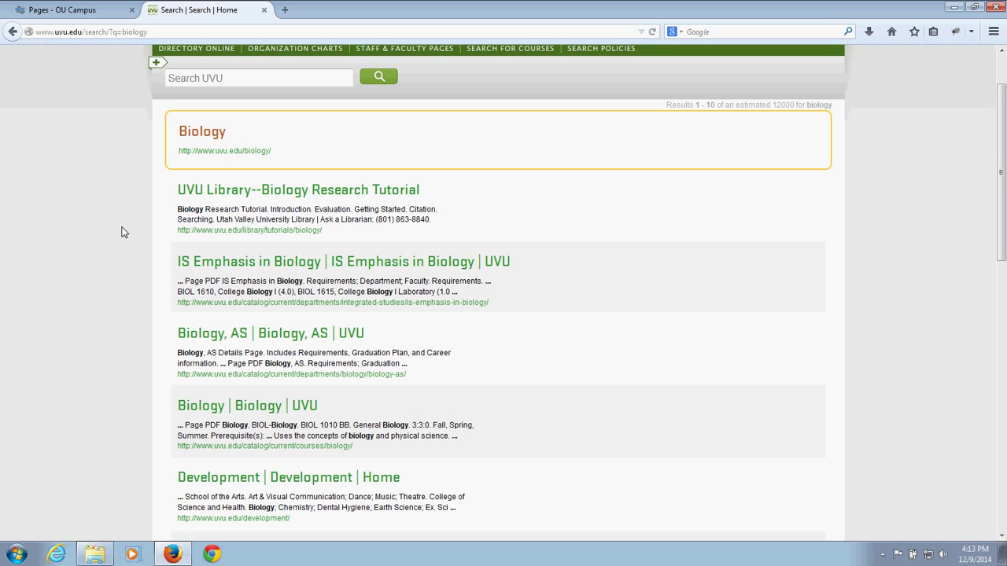
double_click(179, 281)
left_click(472, 297)
left_click_drag(469, 296, 178, 280)
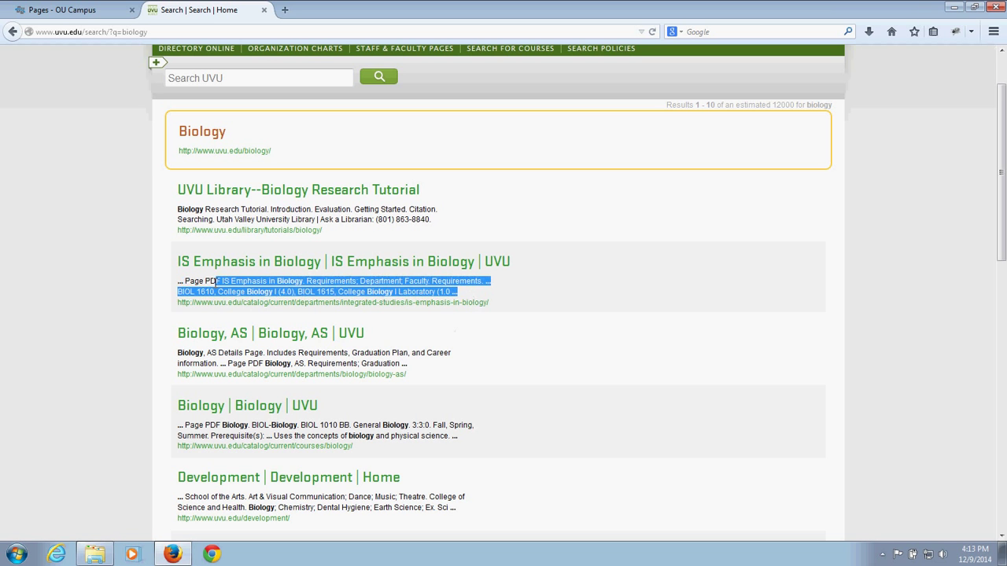
left_click(87, 244)
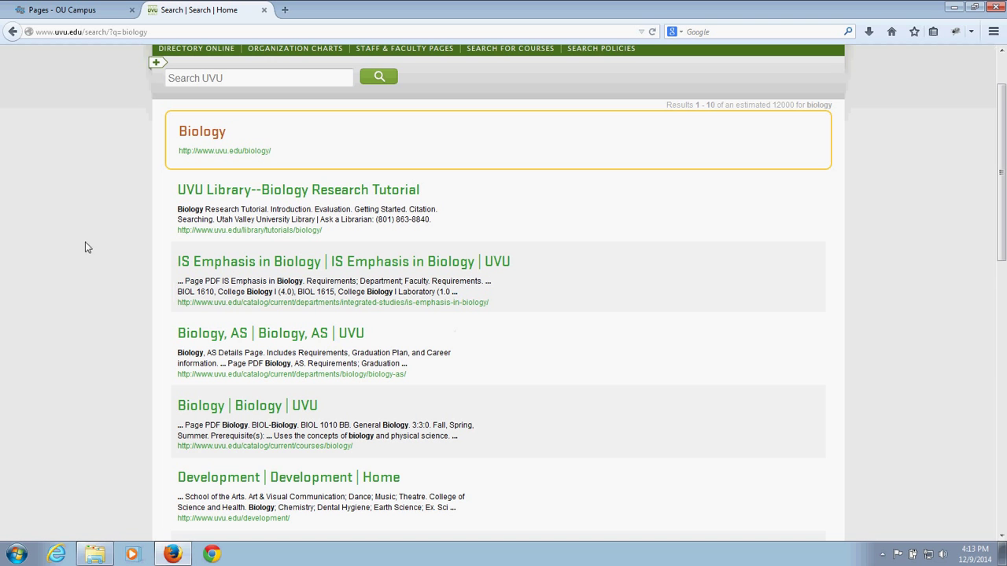
left_click_drag(180, 209, 438, 223)
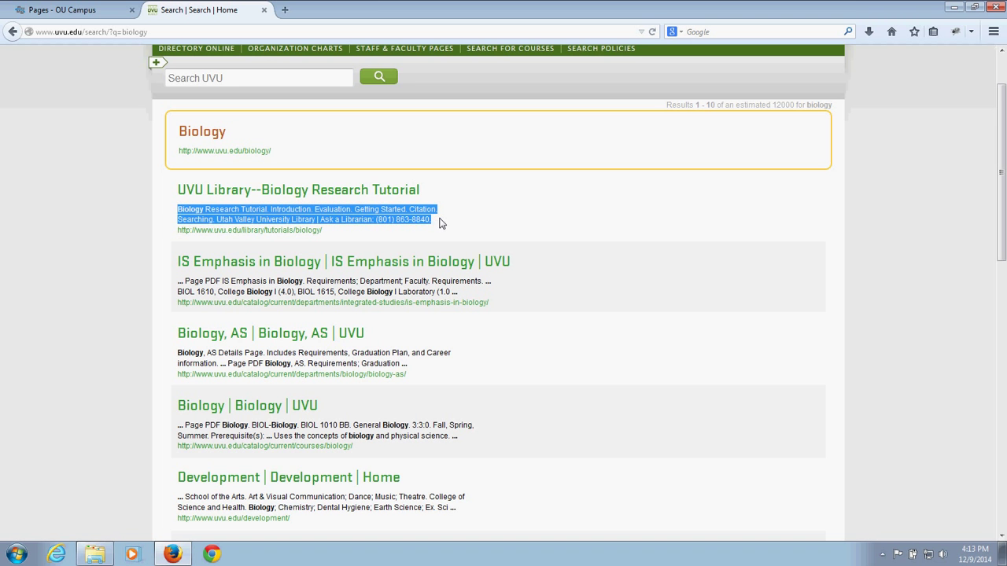
left_click(160, 289)
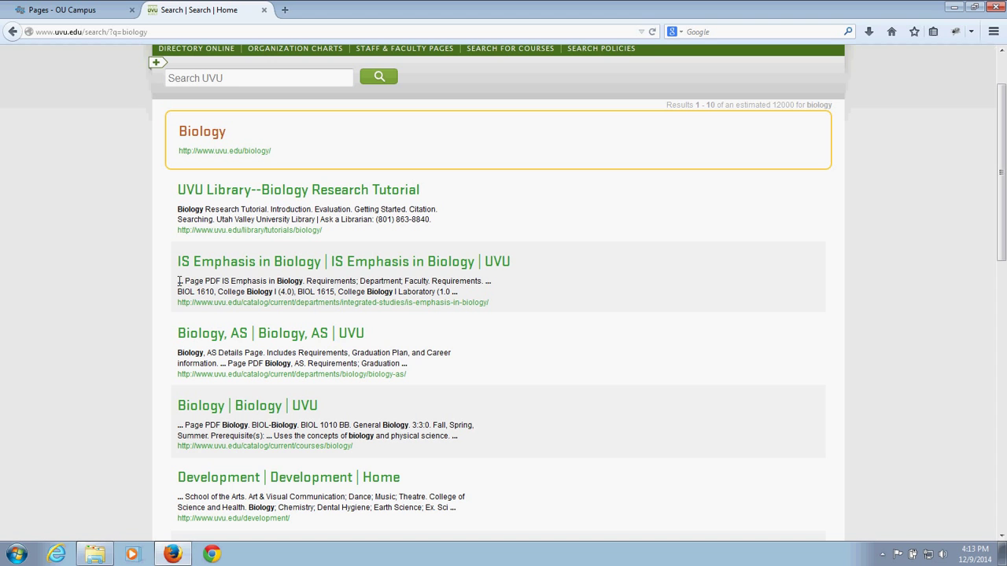
left_click_drag(179, 281, 482, 297)
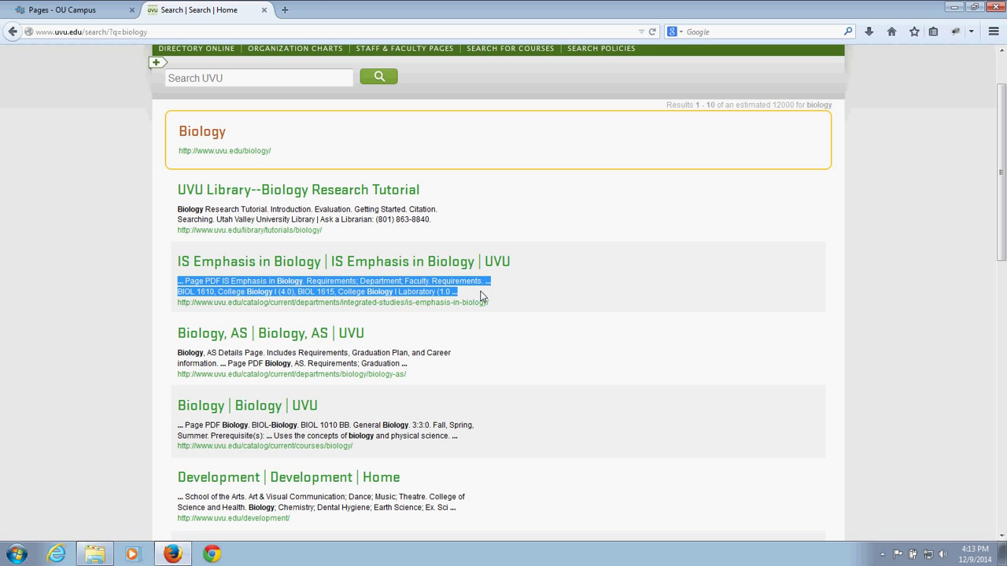
left_click(91, 129)
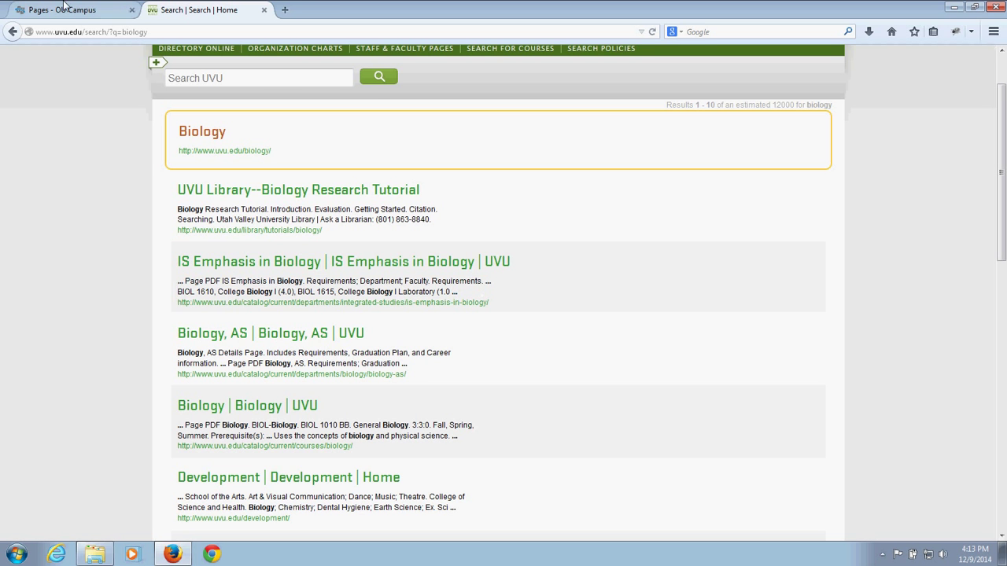
Step: Enter the description 'This is a test training page for UVU Web.' and pick Large Left | Small Right columns
left_click(77, 10)
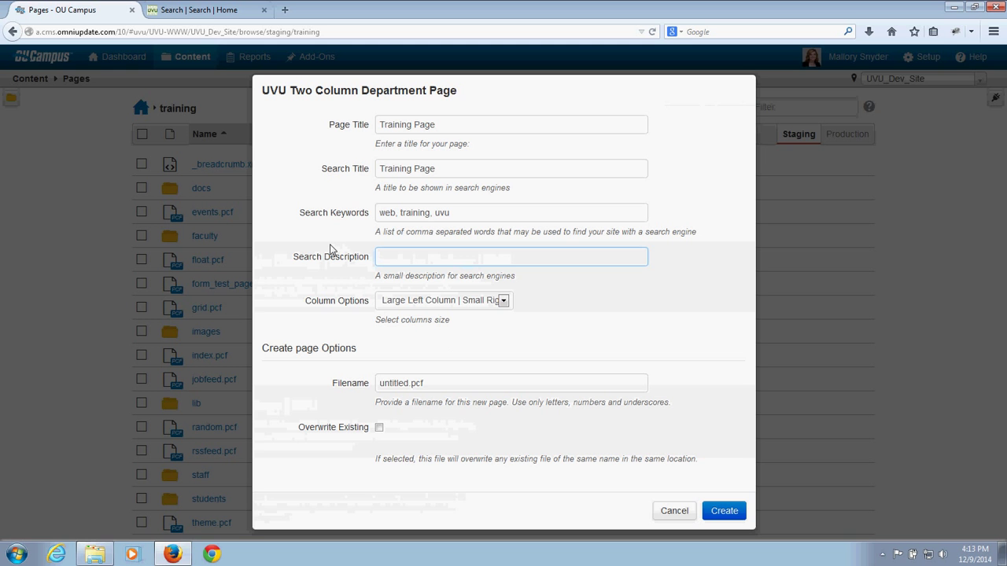
type("This is a test training page feor")
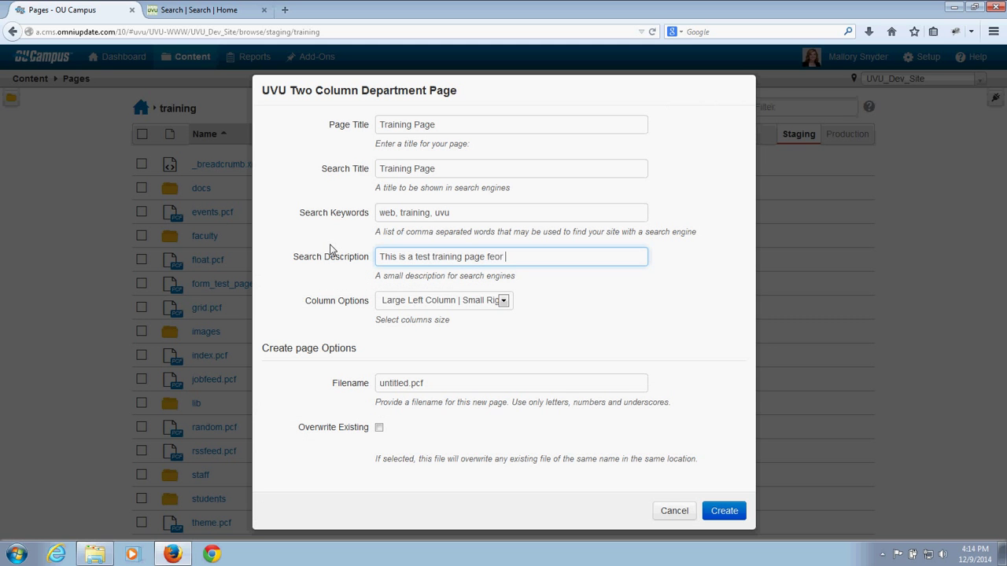
key("BackSpace")
key("BackSpace")
key("BackSpace")
type("or UVU Web.")
left_click(504, 304)
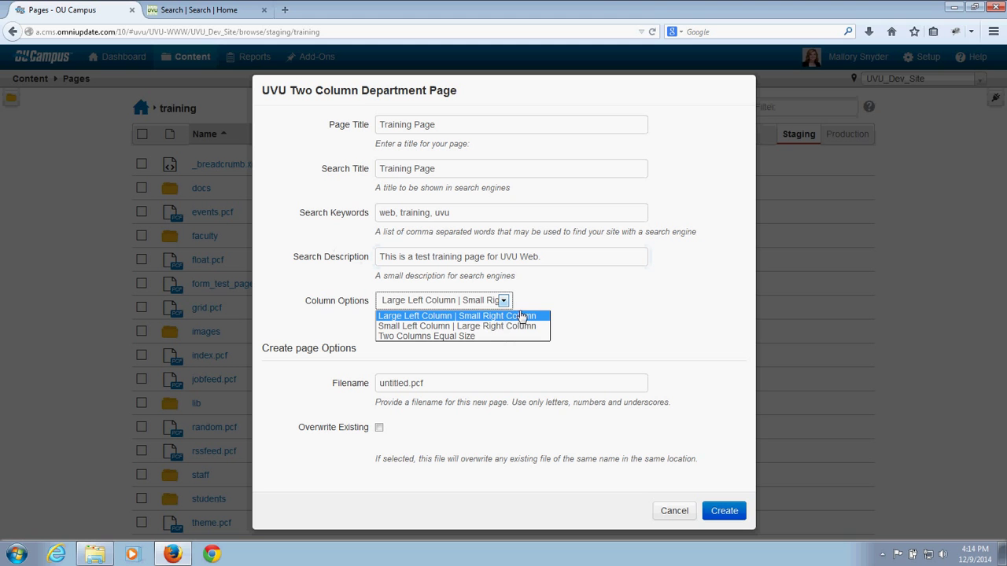
left_click(591, 320)
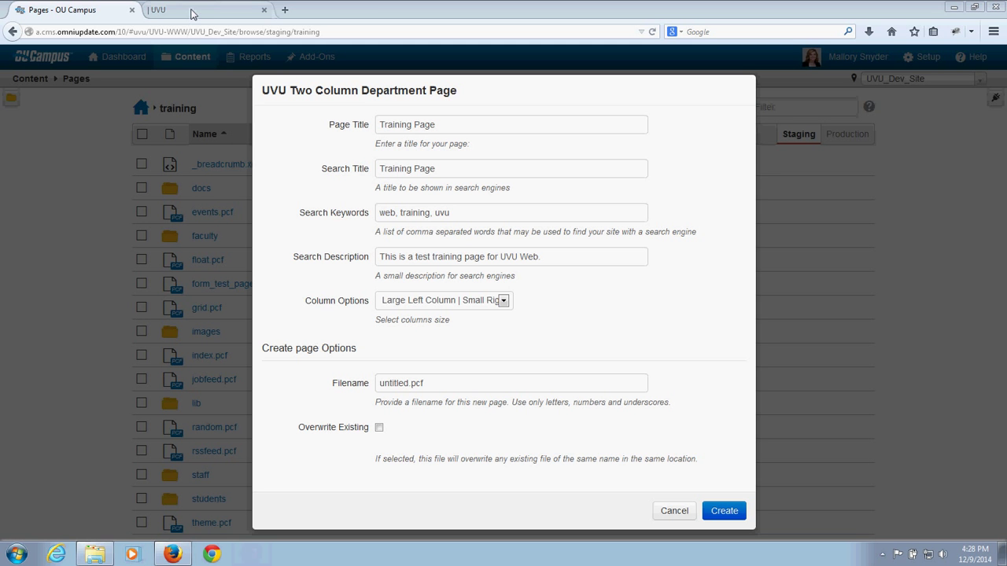
left_click(192, 13)
left_click(192, 31)
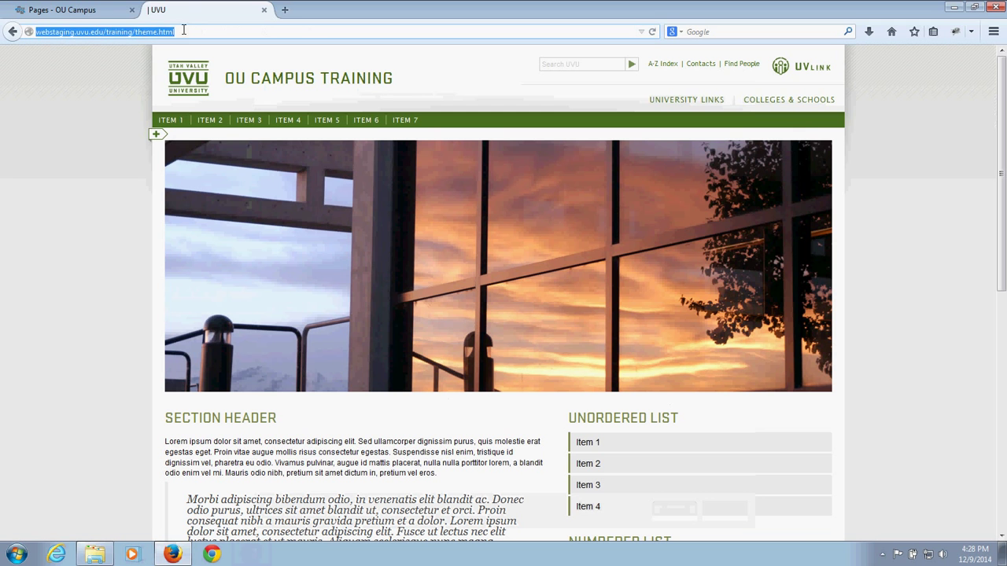
left_click(140, 32)
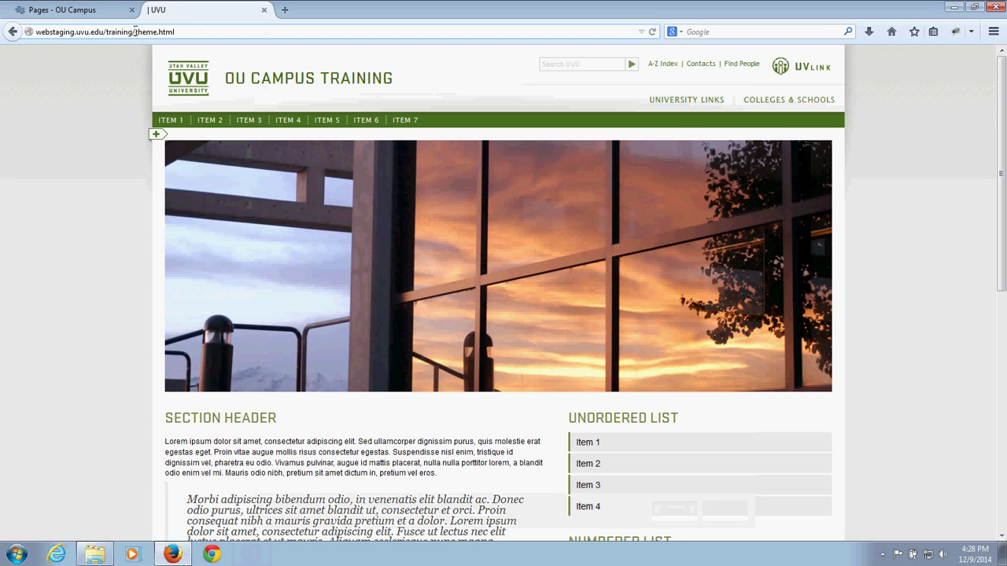
left_click_drag(135, 32, 178, 30)
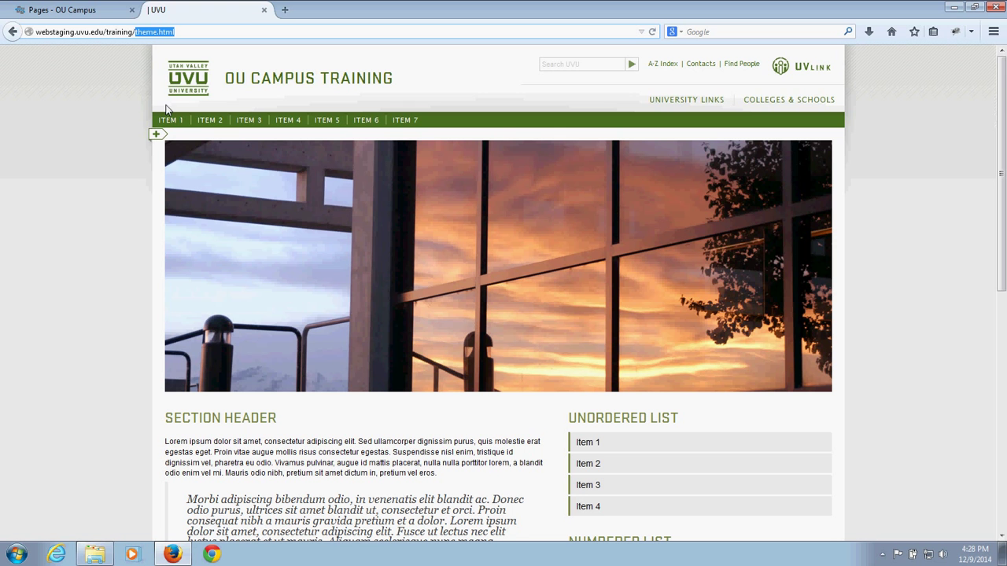
left_click(192, 32)
left_click(94, 12)
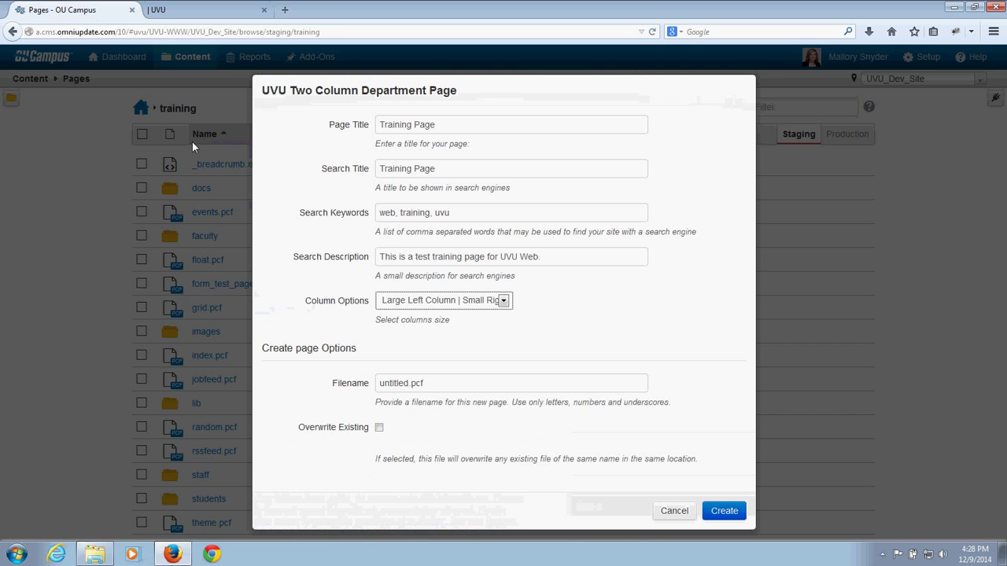
double_click(416, 383)
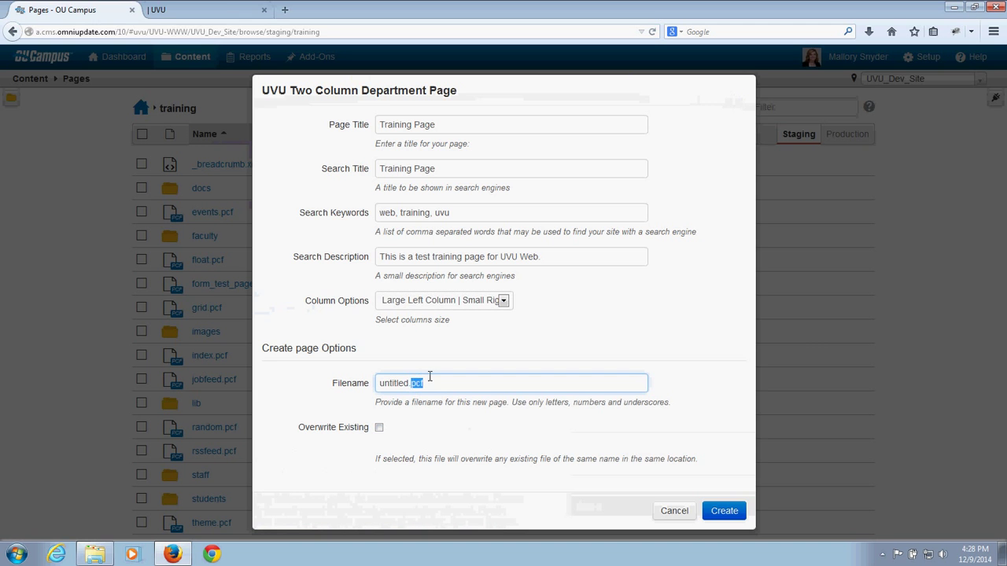
left_click(165, 11)
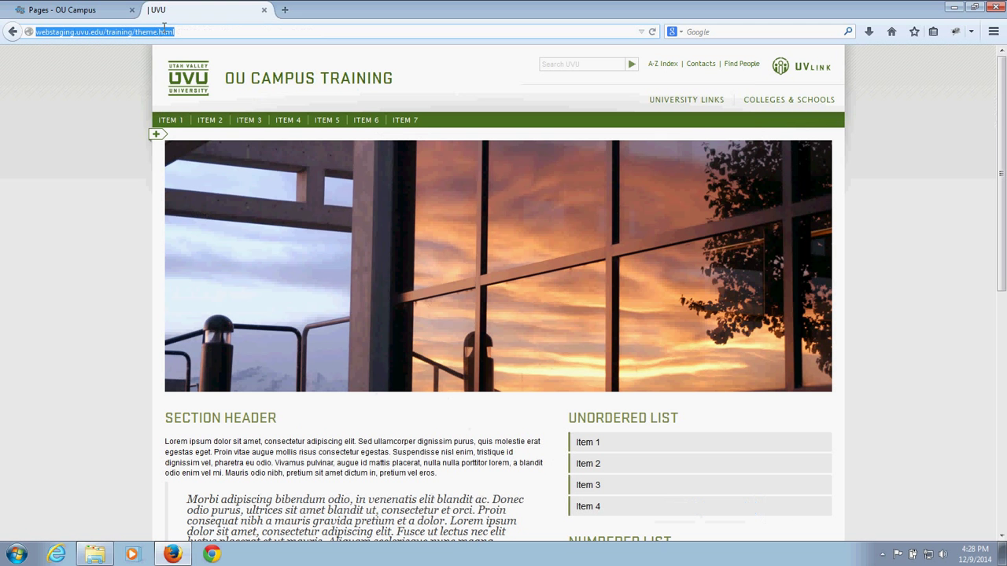
double_click(163, 31)
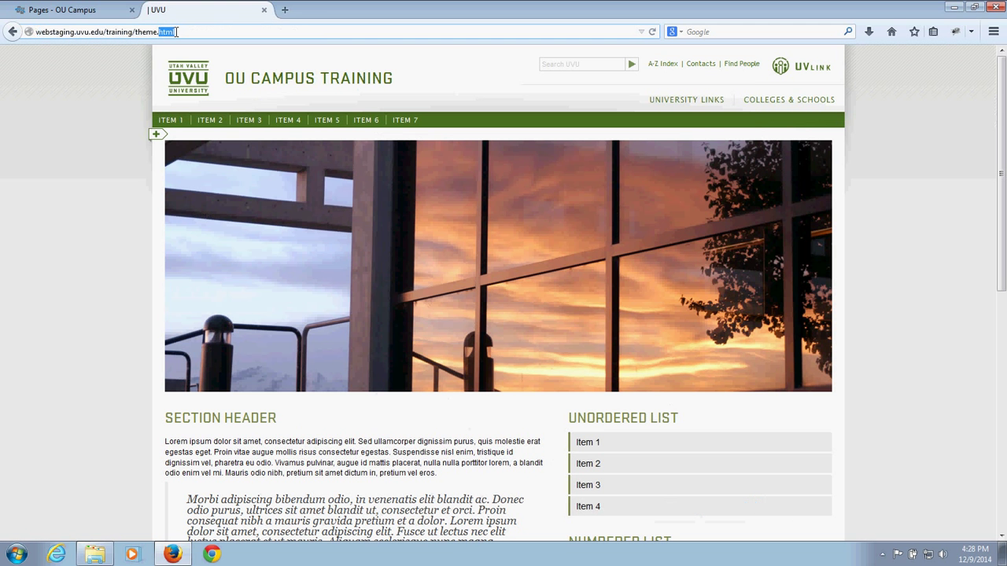
left_click(78, 10)
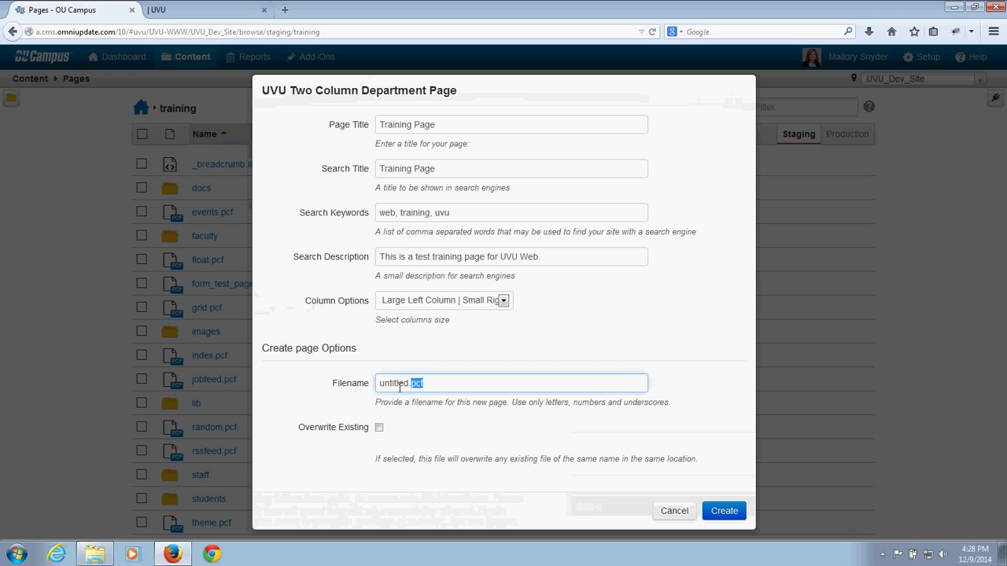
left_click(401, 385)
Step: Replace 'untitled' with training-test-page in the Filename field, keeping the .pcf extension
double_click(401, 384)
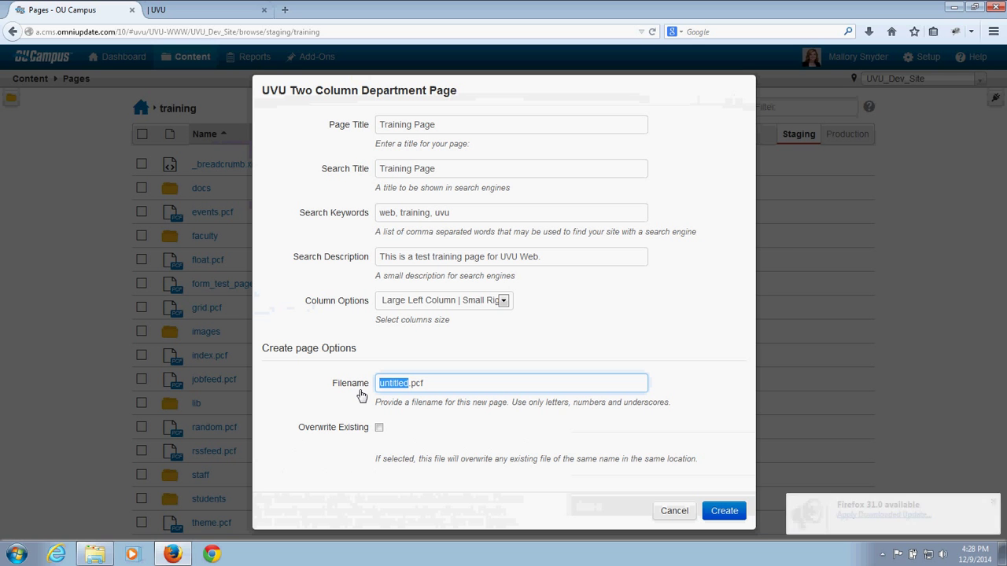
type("training-t")
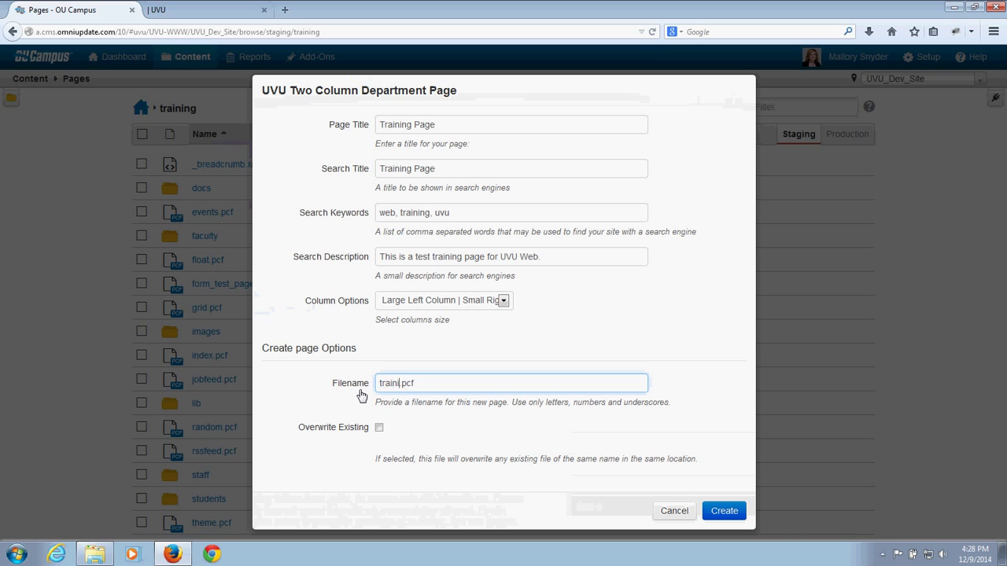
type("est-page")
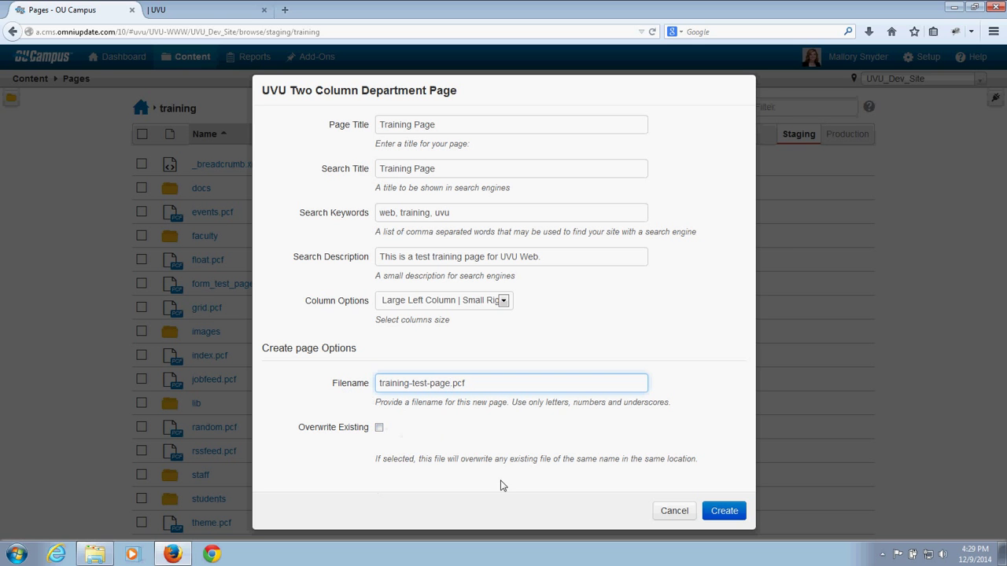
Step: Create training-test-page.pcf and scroll its preview down to the footer and back to the header
left_click(731, 513)
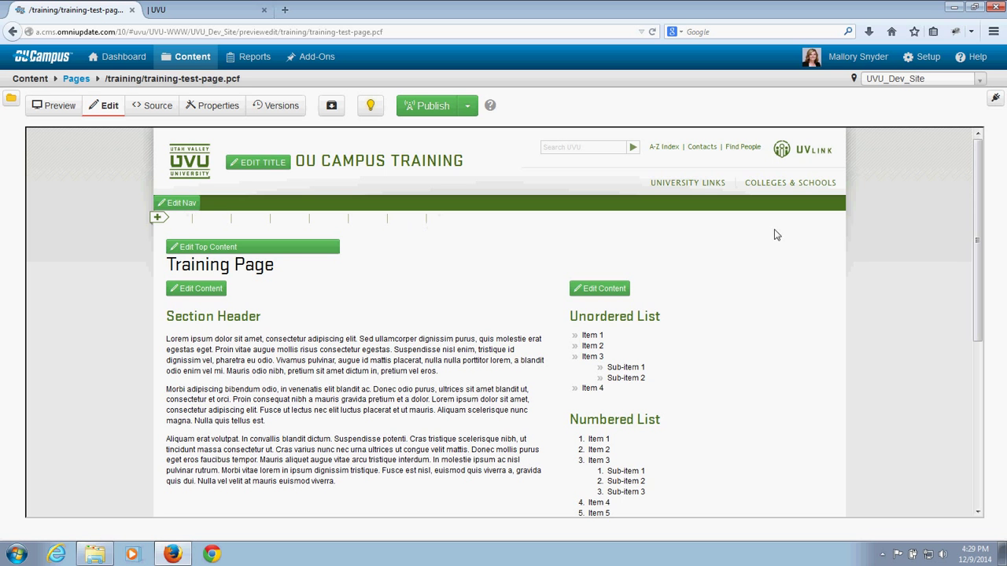
left_click_drag(979, 200, 983, 364)
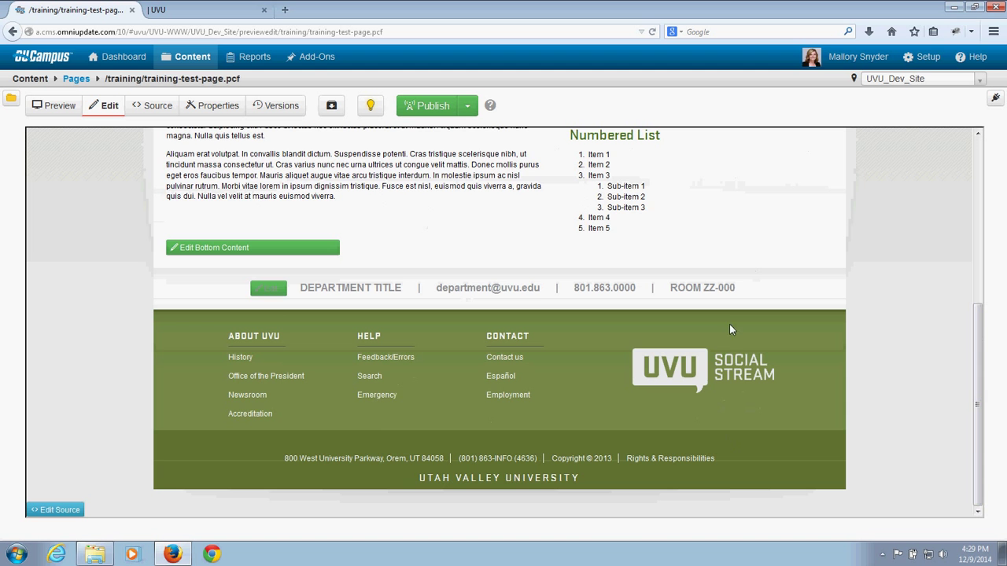
left_click_drag(979, 449, 1004, 319)
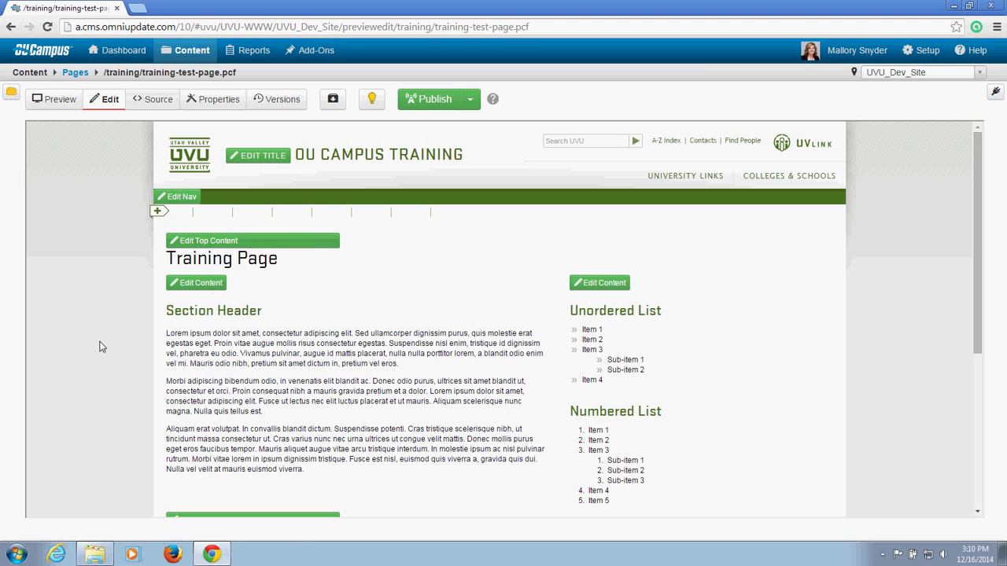
Step: Open the left content region holding the Section Header in the WYSIWYG editor
scroll(99, 346, "down", 1)
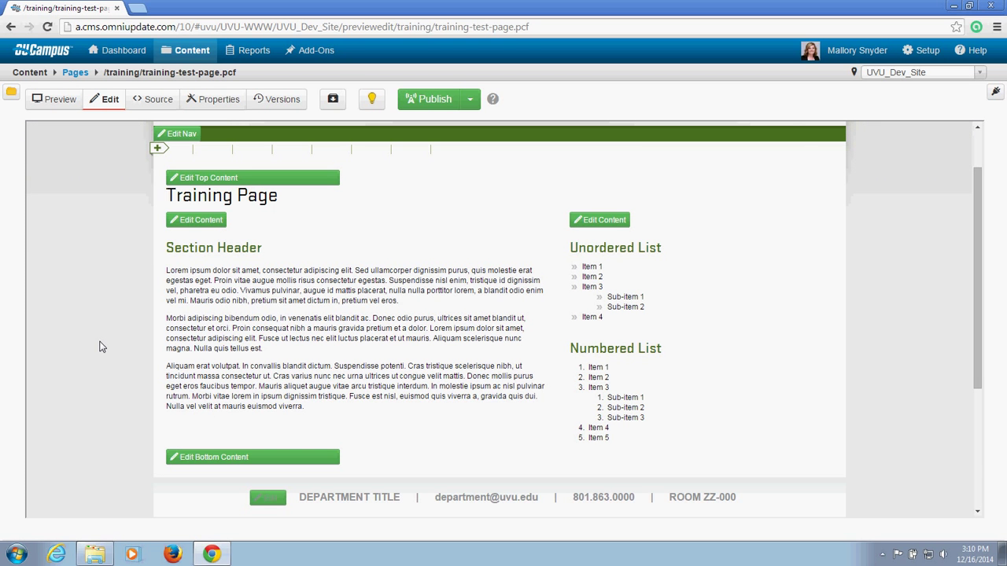
left_click(210, 223)
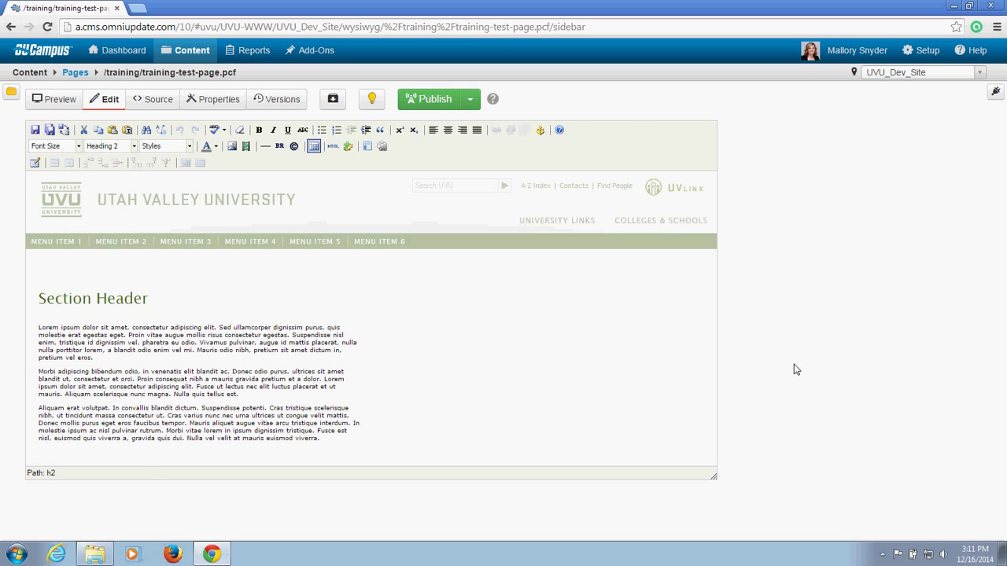
Step: Zoom the browser to 125% so the editor text is larger
key("ctrl+plus")
key("ctrl+plus")
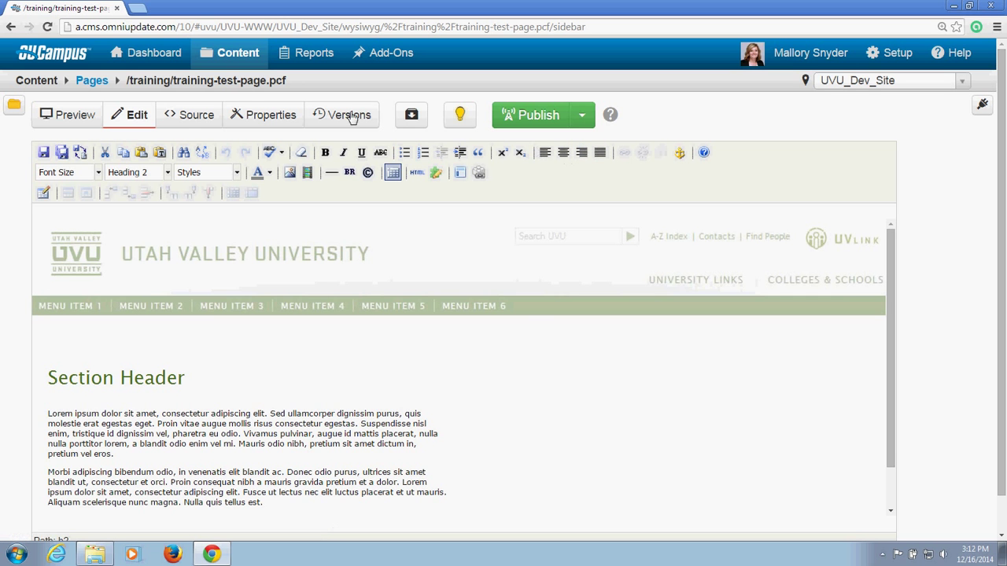
Step: Scroll through the Font Size dropdown's options, from 1 (8pt) upward, opening the list twice
left_click(98, 173)
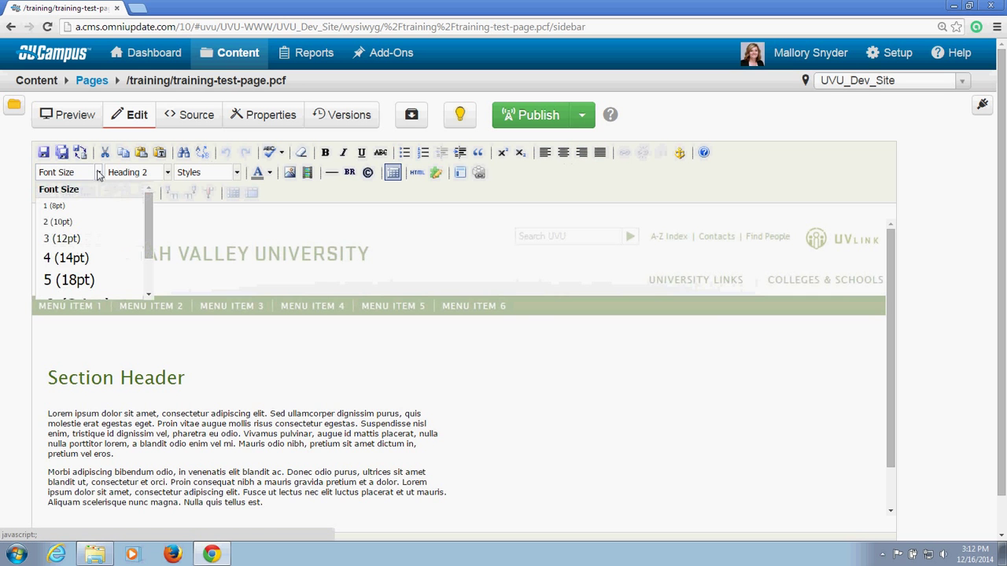
scroll(154, 203, "down", 3)
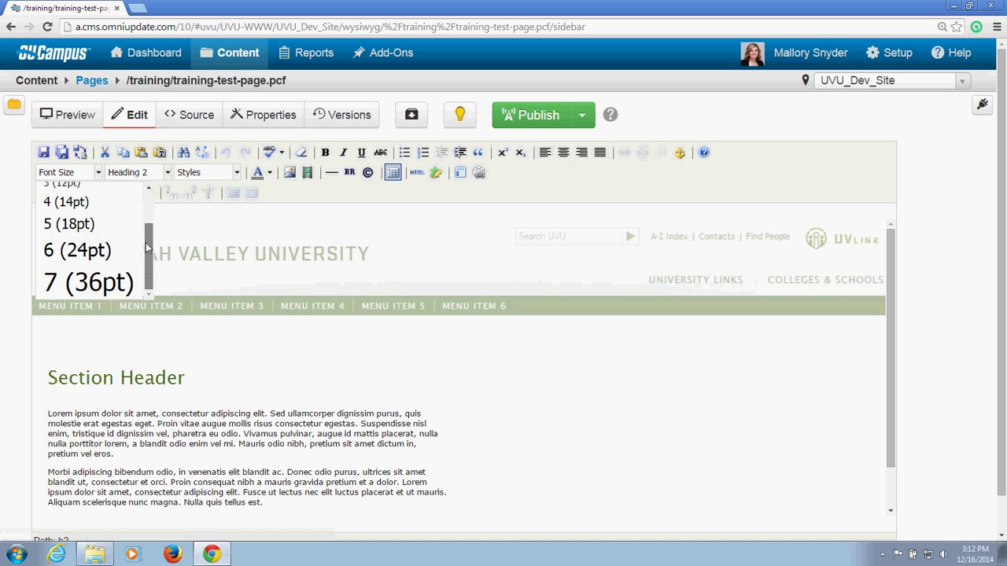
scroll(165, 216, "up", 3)
scroll(163, 206, "up", 1)
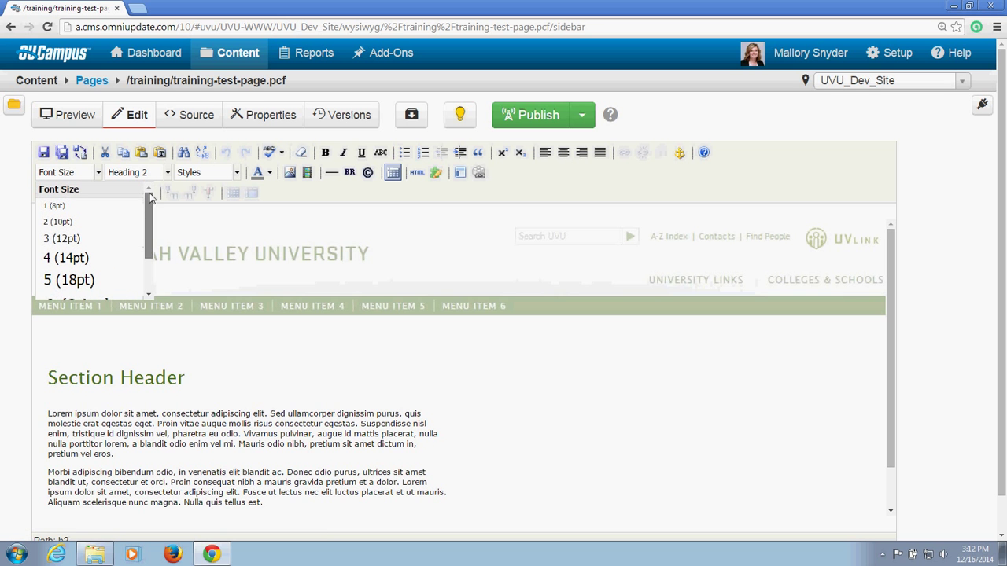
left_click(99, 174)
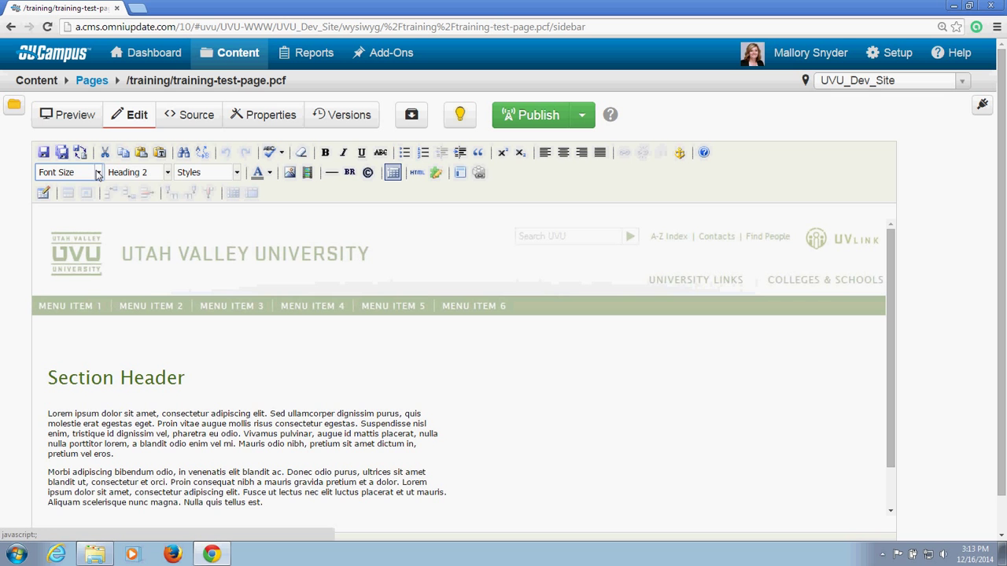
left_click(99, 173)
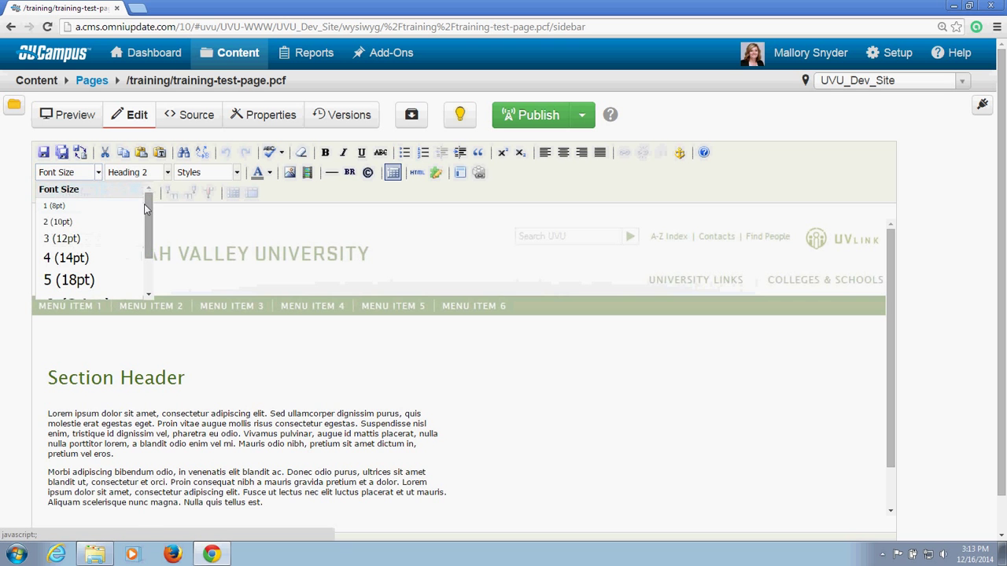
scroll(142, 247, "down", 3)
scroll(142, 249, "up", 3)
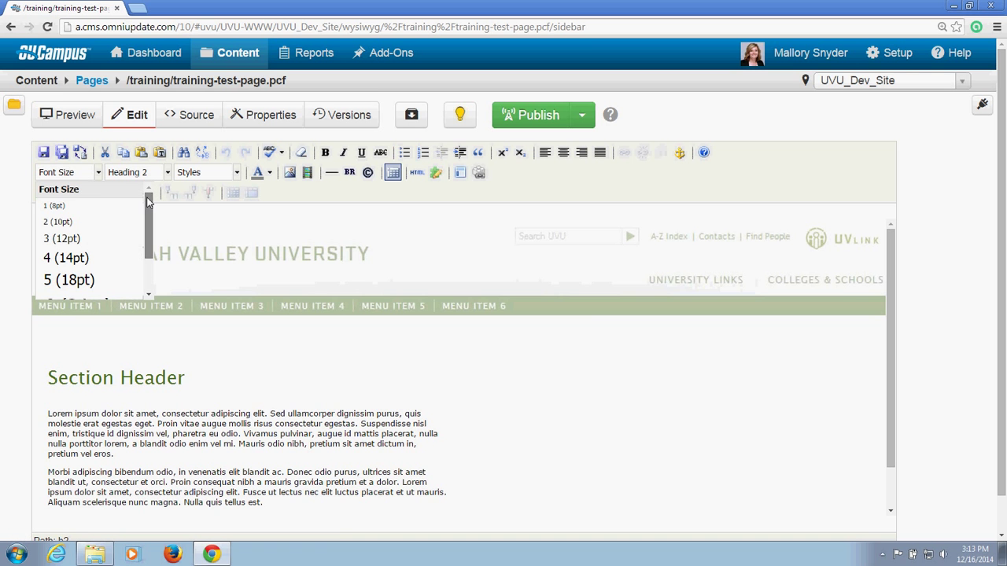
Step: Scroll through the Heading options in the Format dropdown, then dismiss it with Section Header unchanged
left_click(168, 173)
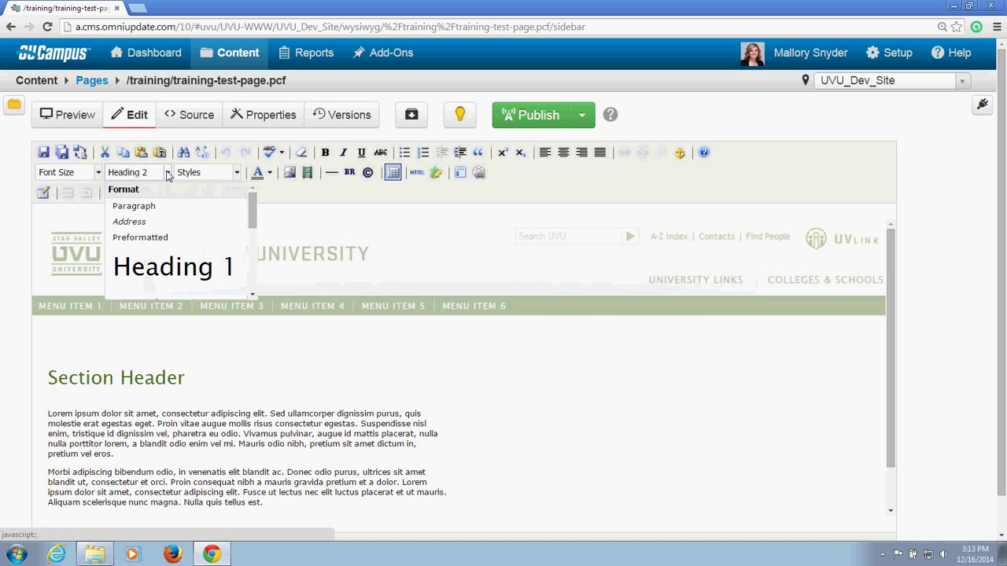
mouse_move(251, 203)
left_mouse_down()
mouse_move(246, 271)
mouse_move(260, 205)
left_mouse_up()
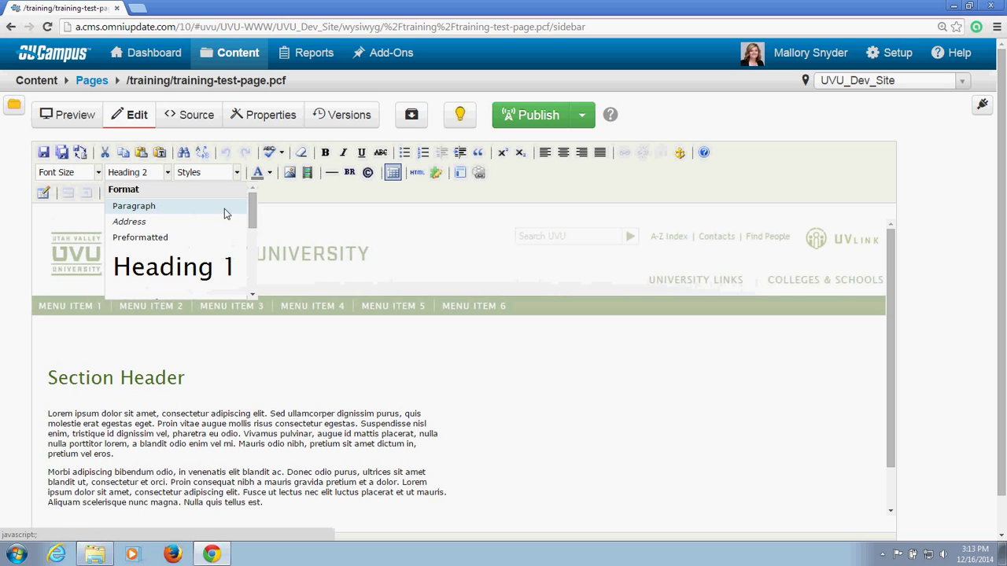
mouse_move(252, 214)
left_mouse_down()
mouse_move(247, 264)
mouse_move(246, 228)
left_mouse_up()
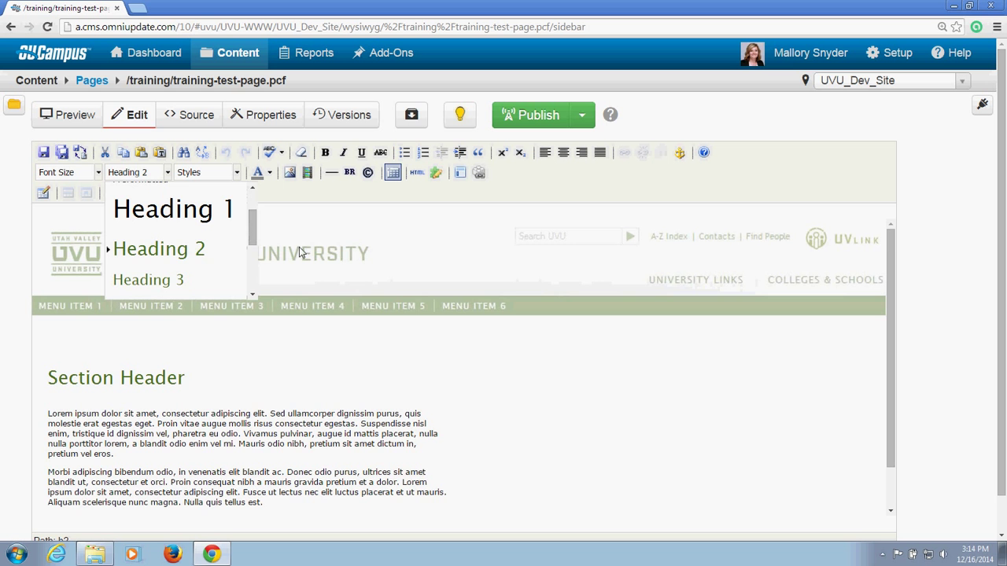
left_click(177, 432)
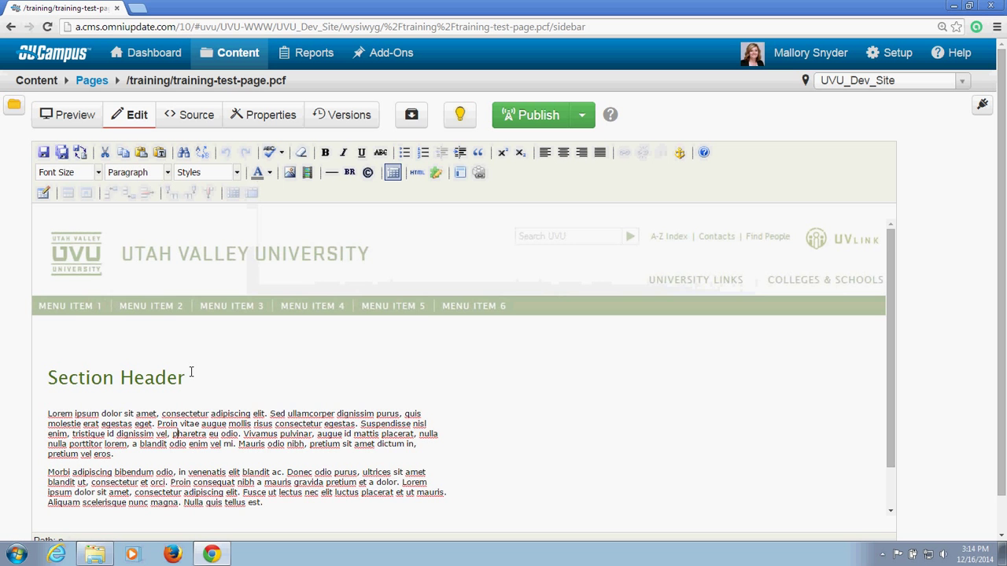
Step: Select the Section Header heading and check its format list without changing anything
scroll(191, 372, "down", 3)
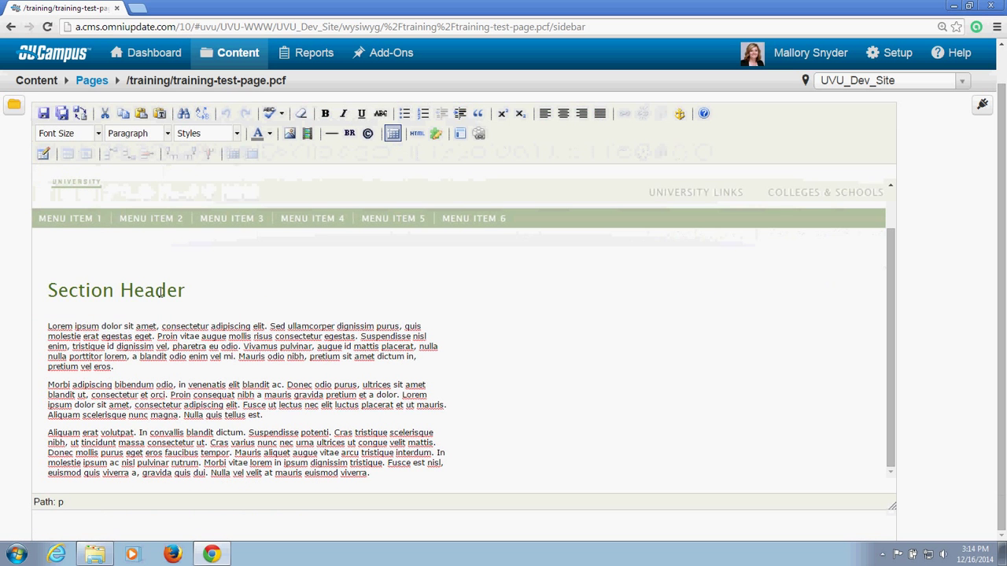
left_click(158, 291)
left_click_drag(186, 291, 51, 291)
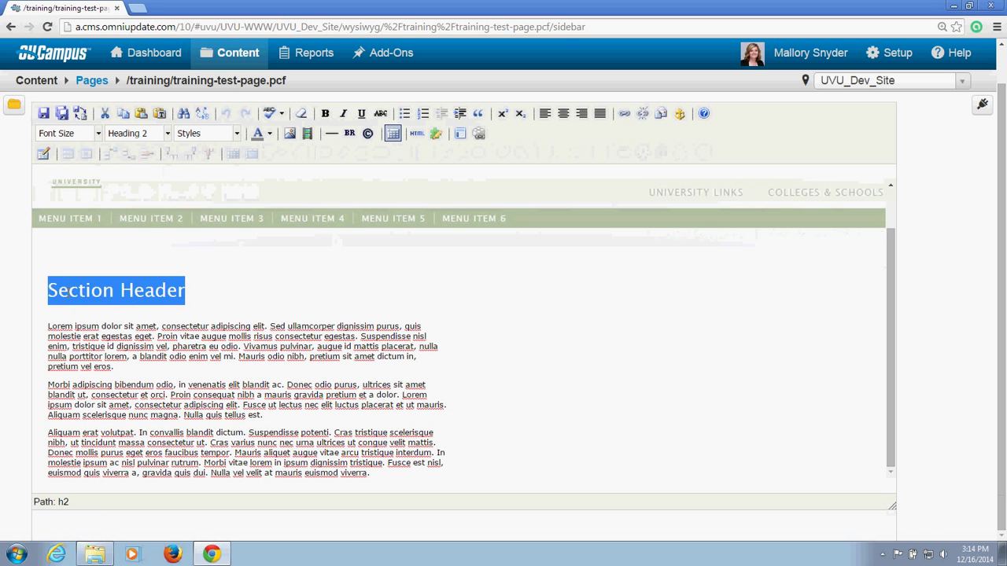
left_click(69, 291)
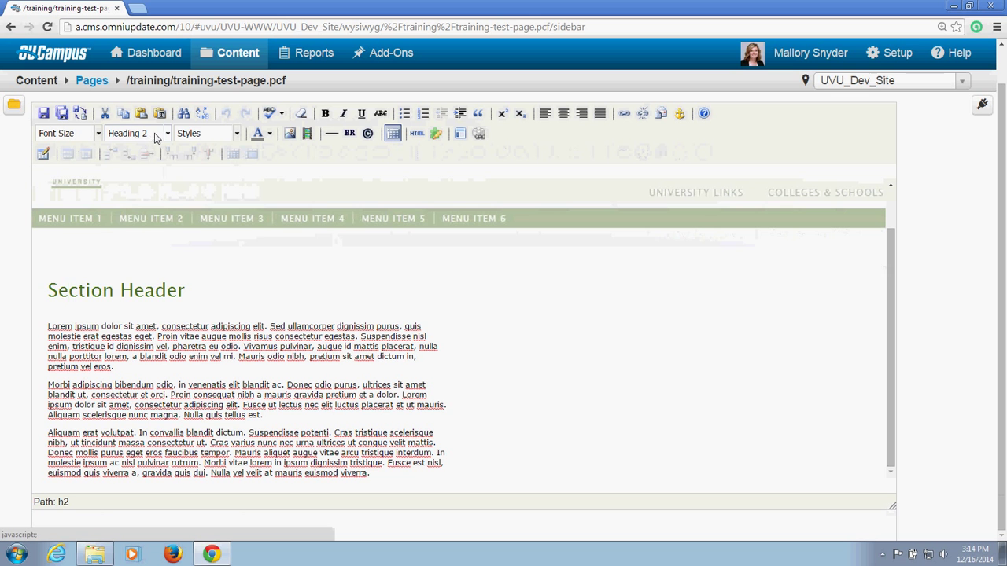
left_click(167, 133)
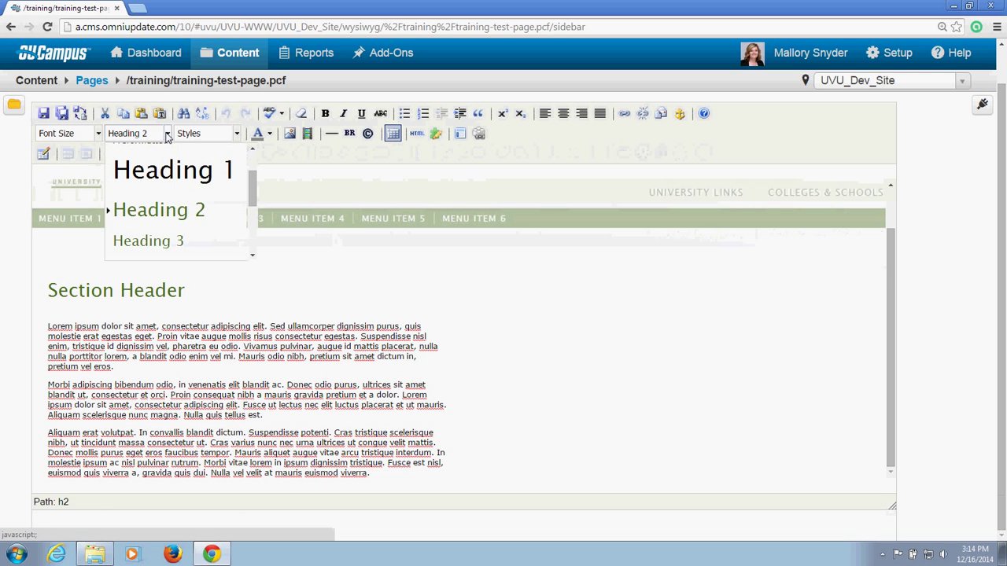
left_click(166, 133)
left_click_drag(185, 291, 46, 292)
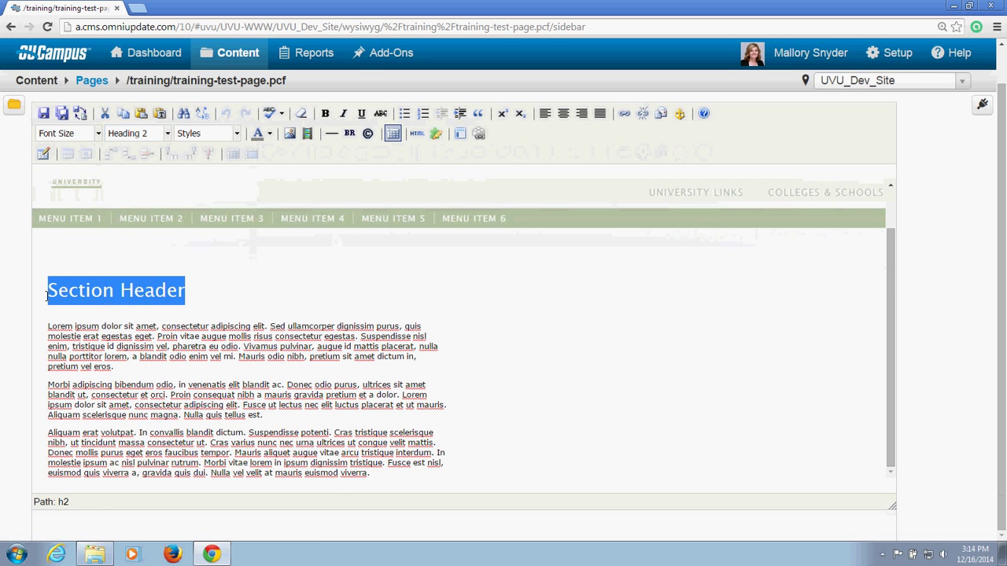
Step: Break the second paragraph after 'Morbi adipiscing' into two paragraphs
left_click(91, 291)
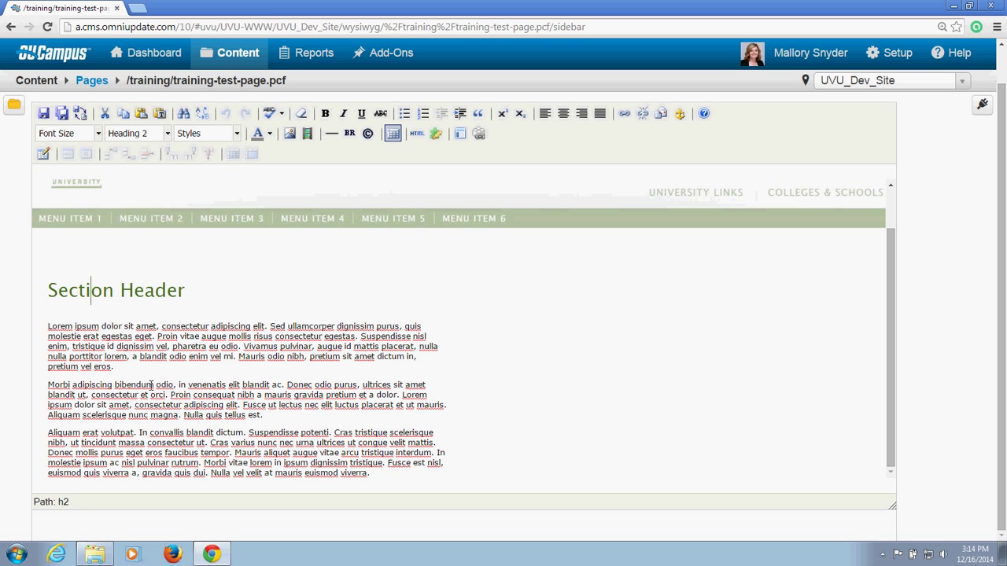
left_click(115, 384)
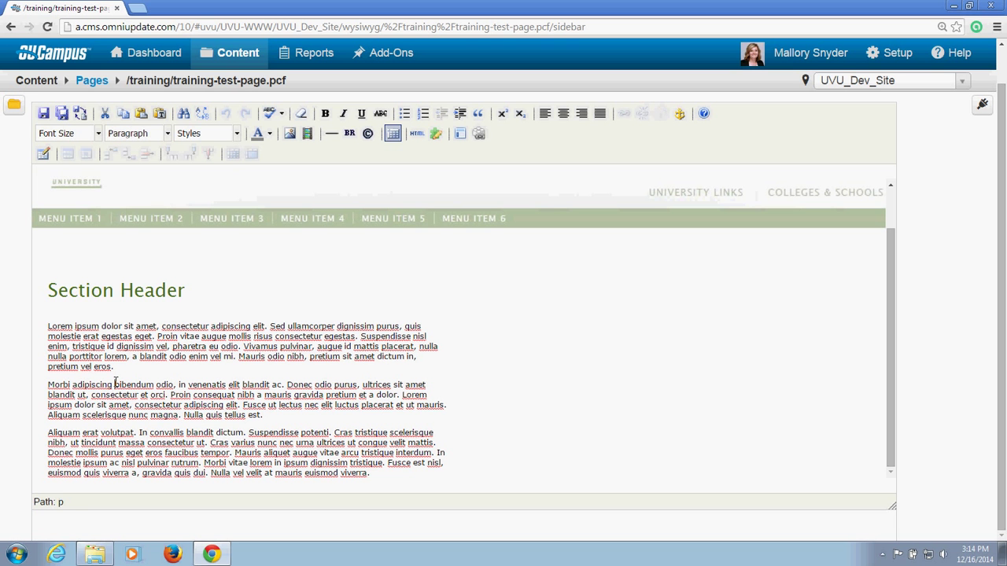
key("Return")
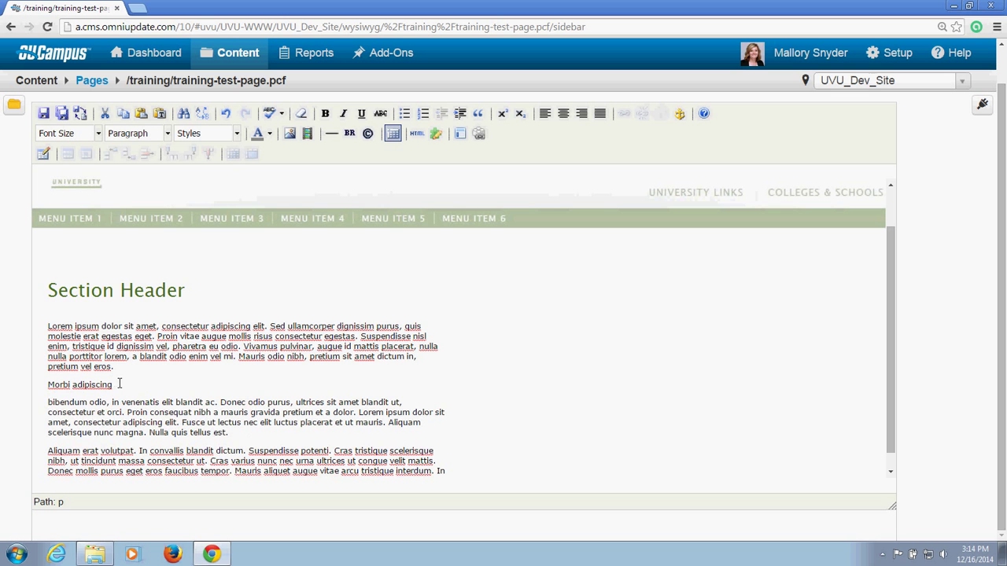
Step: Format the 'Morbi adipiscing' line as Heading 2
left_click_drag(114, 385, 48, 386)
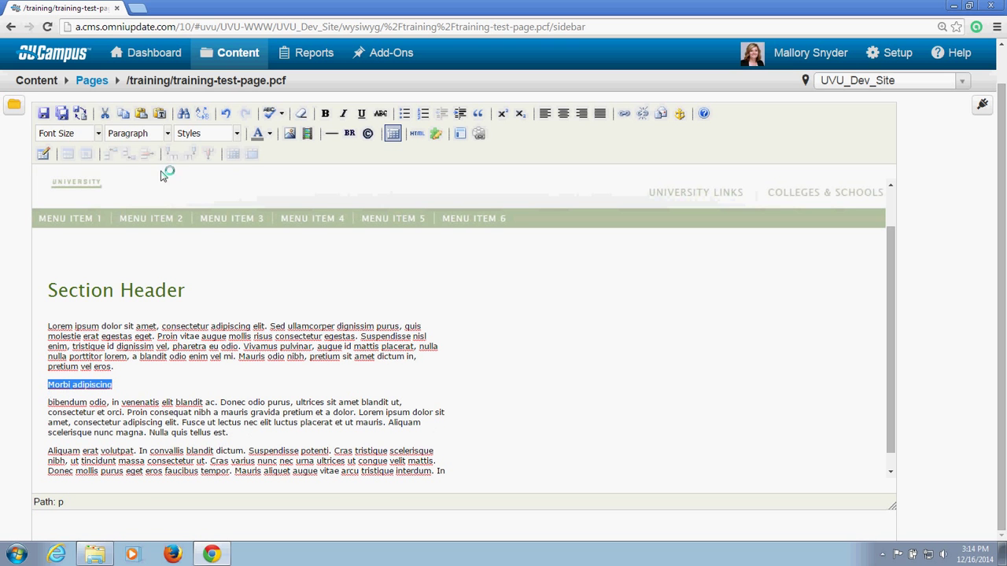
left_click(167, 134)
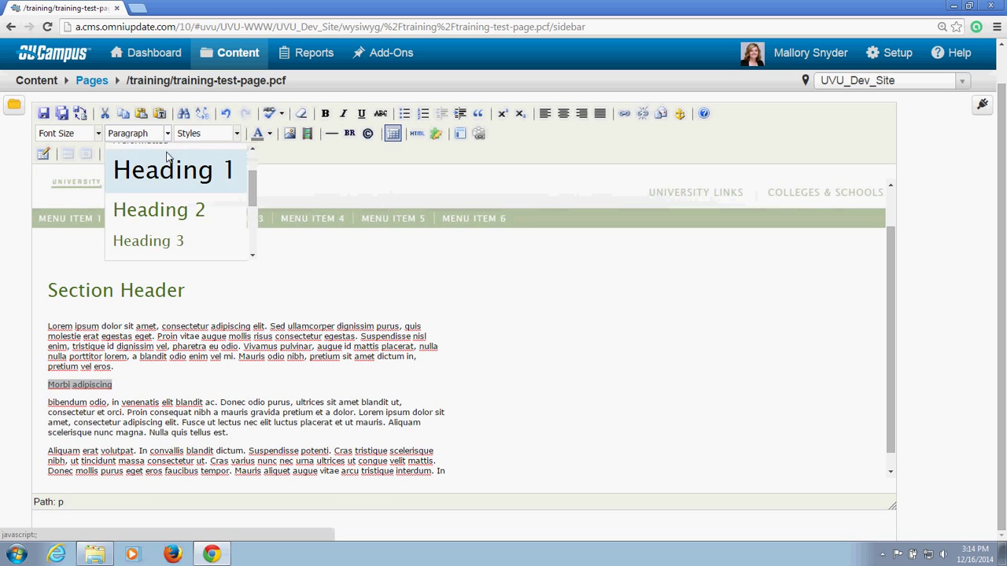
left_click(158, 211)
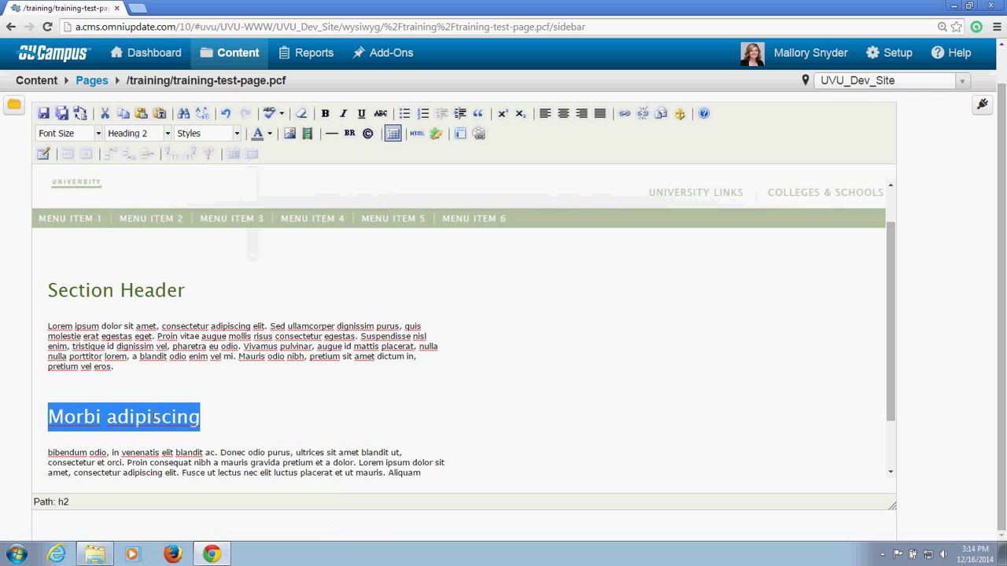
left_click(154, 416)
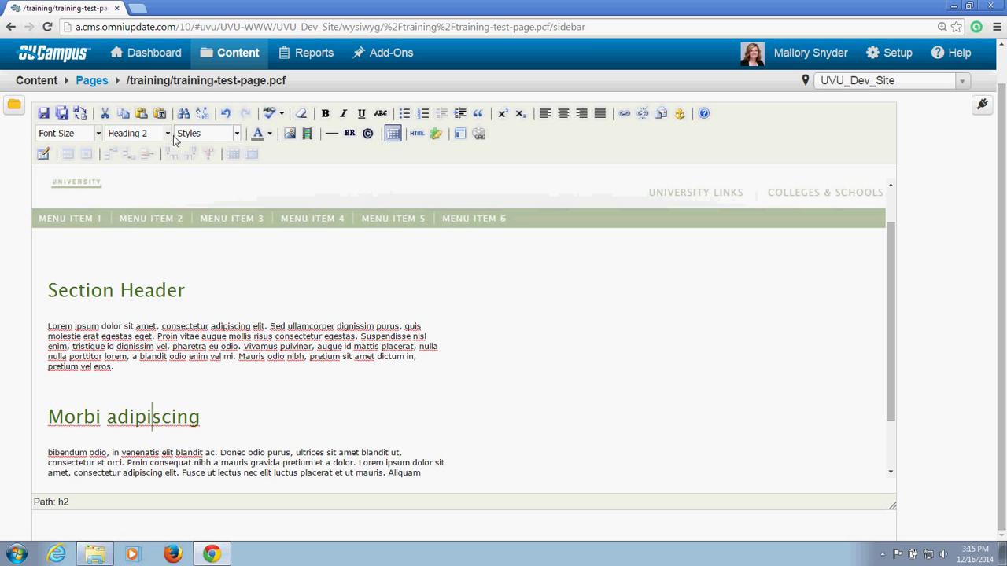
left_click(166, 133)
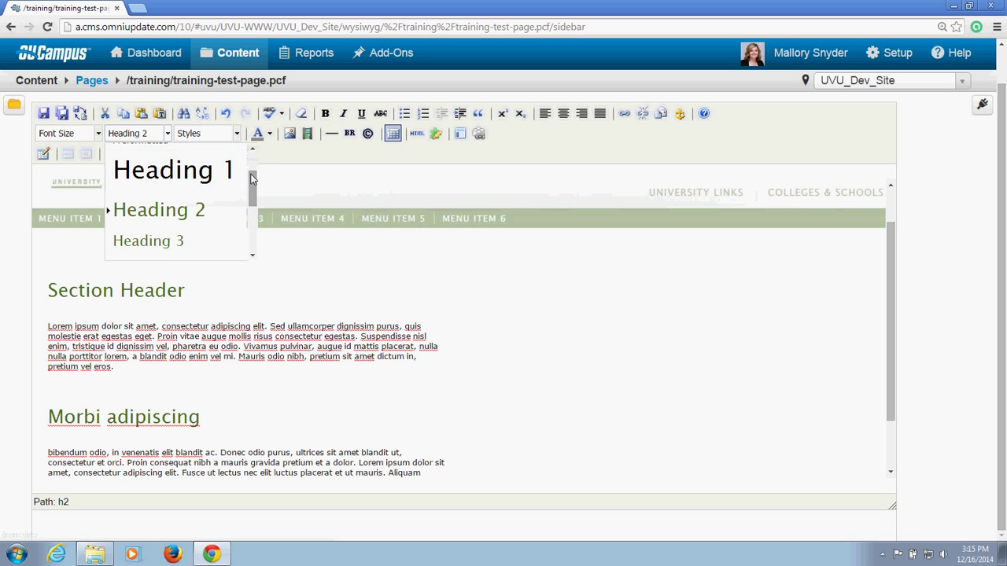
mouse_move(252, 179)
left_mouse_down()
mouse_move(250, 212)
mouse_move(245, 172)
left_mouse_up()
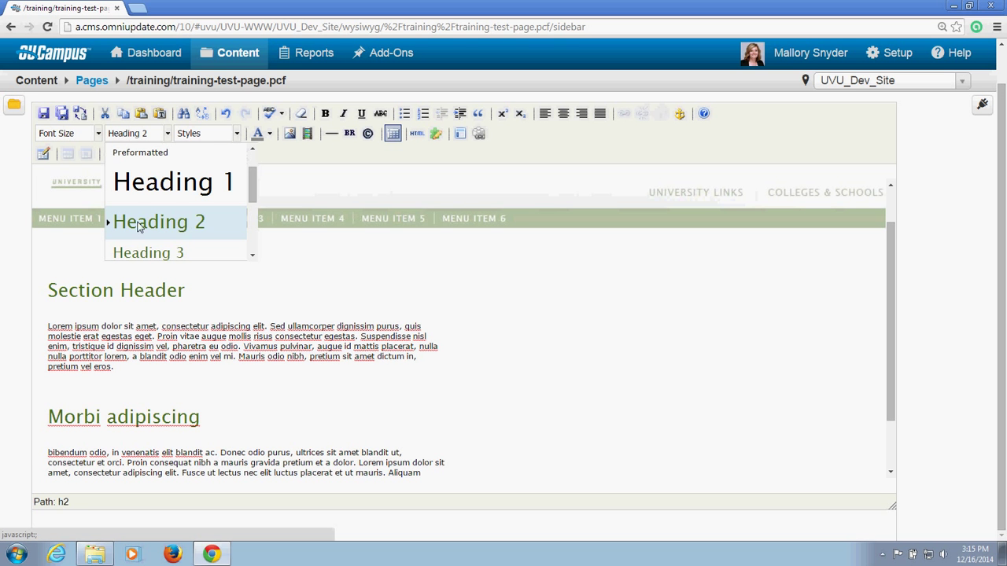
left_click(155, 290)
left_click_drag(186, 290, 47, 290)
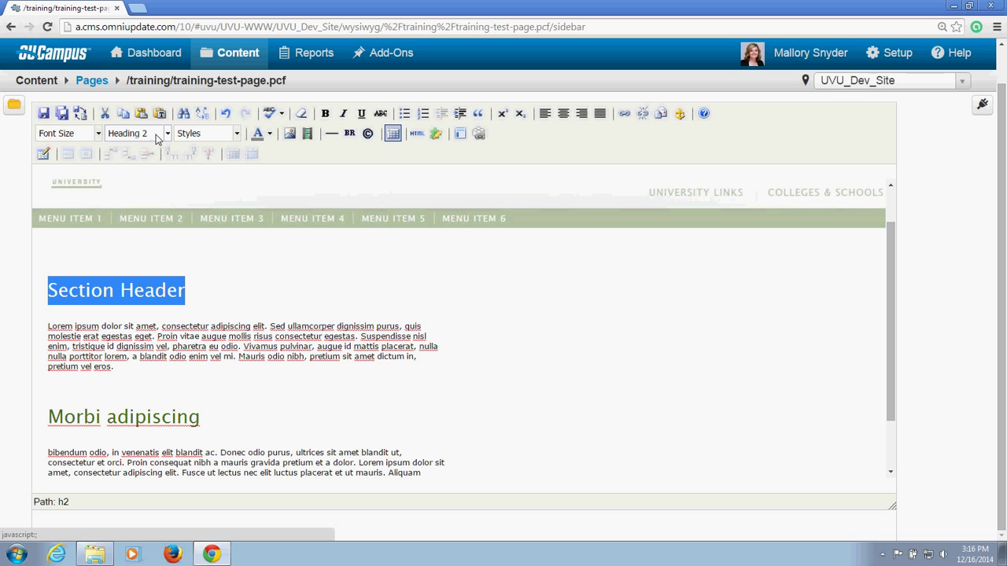
Step: Check the Styles list without applying a style, then show the Text Color palette
left_click(238, 133)
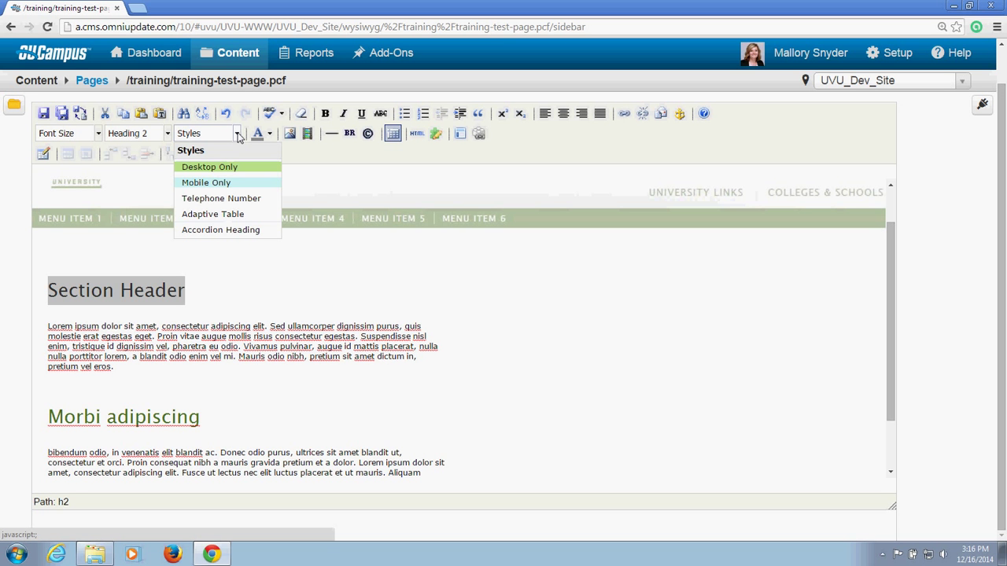
left_click(237, 134)
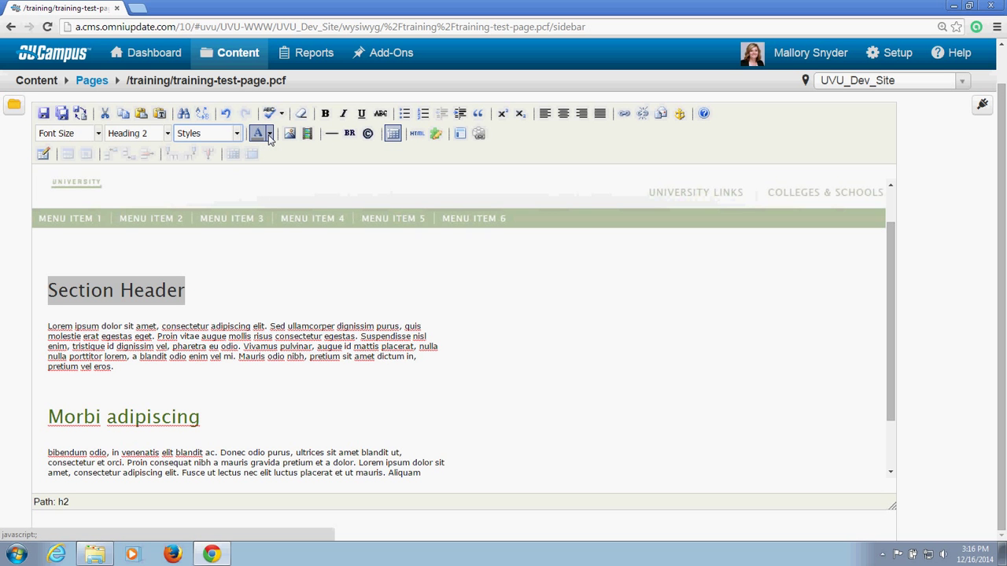
left_click(269, 135)
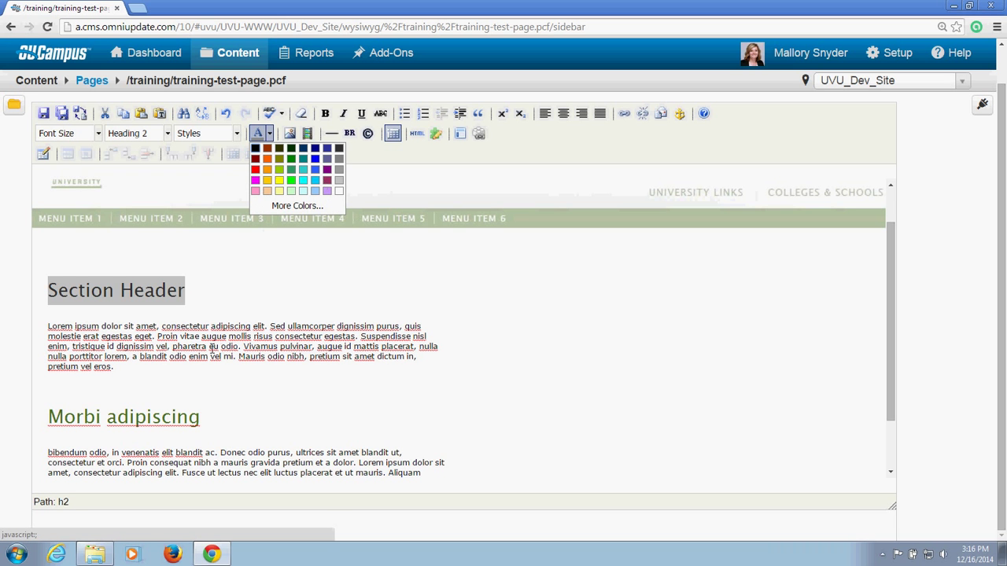
Step: Colour the first Lorem ipsum paragraph with the pink Text Color swatch
left_click_drag(141, 367, 47, 322)
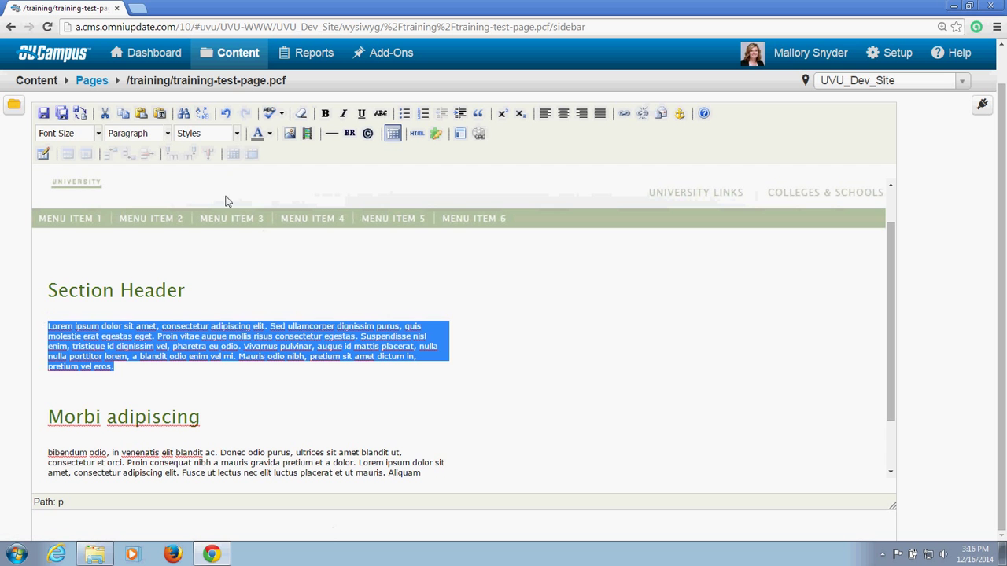
left_click(269, 133)
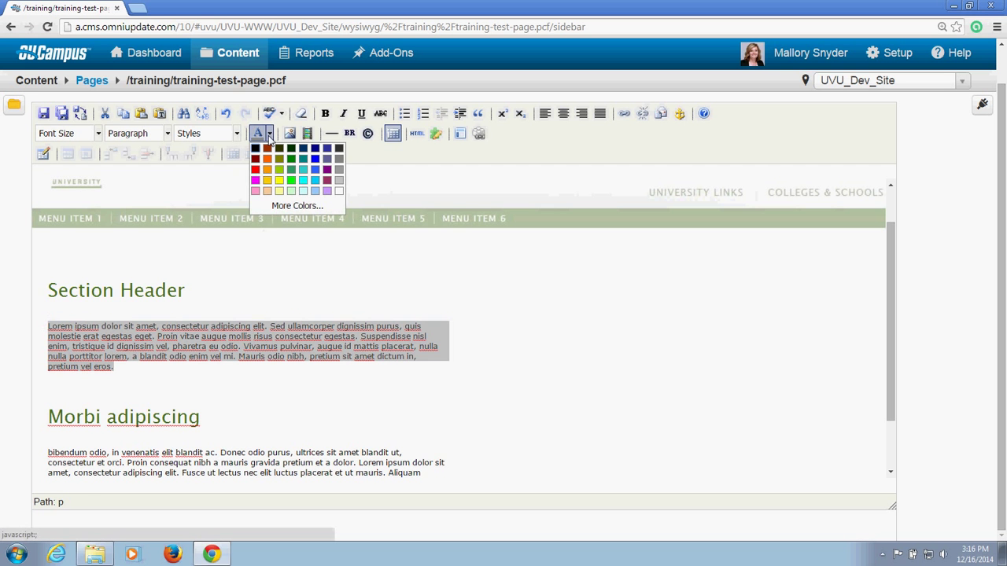
left_click(255, 185)
left_click(179, 368)
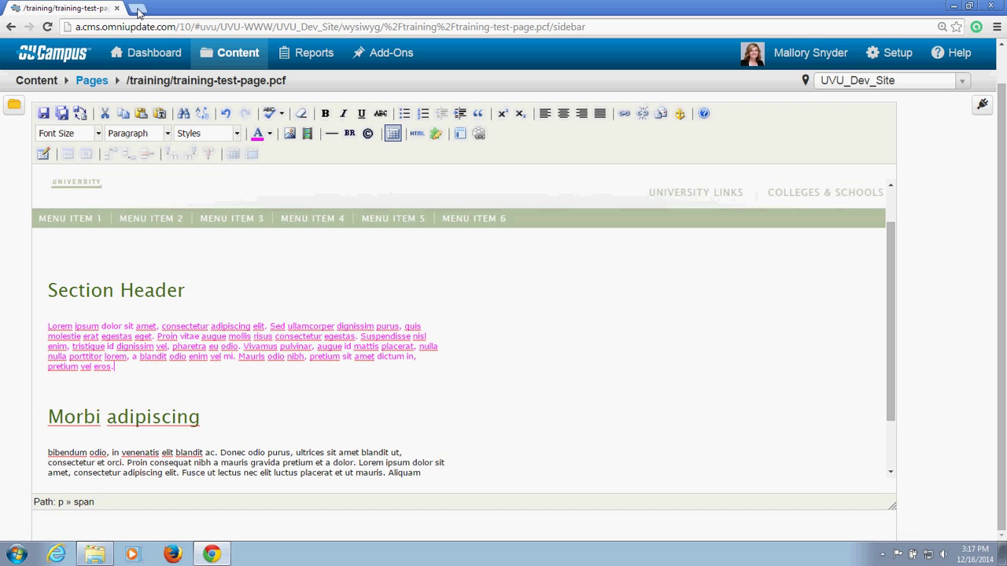
Step: Load uvu.edu/web in a new Chrome tab and go to its Standards & Styles page
left_click(138, 9)
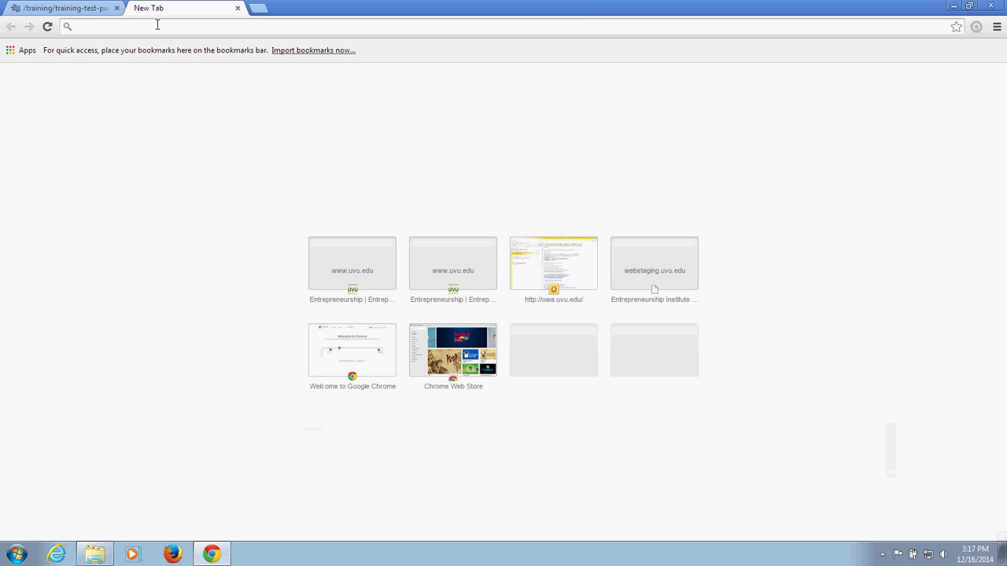
type("uvu.edu")
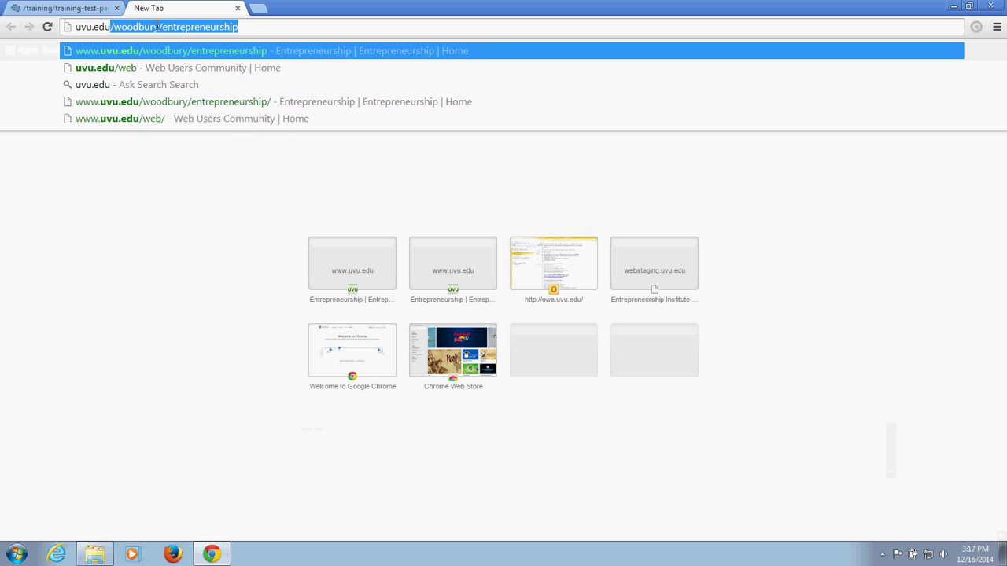
type("/web")
key("Return")
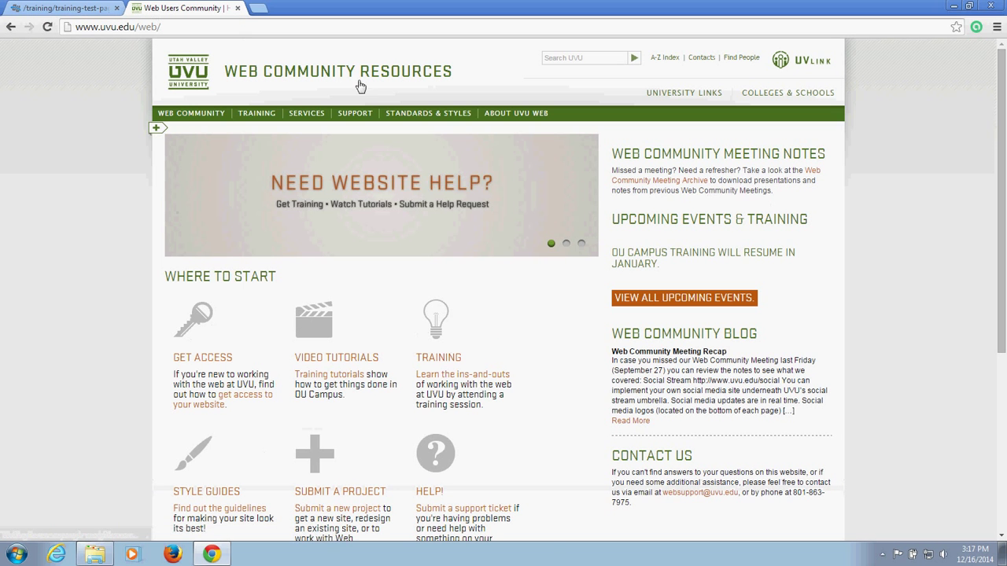
left_click(432, 120)
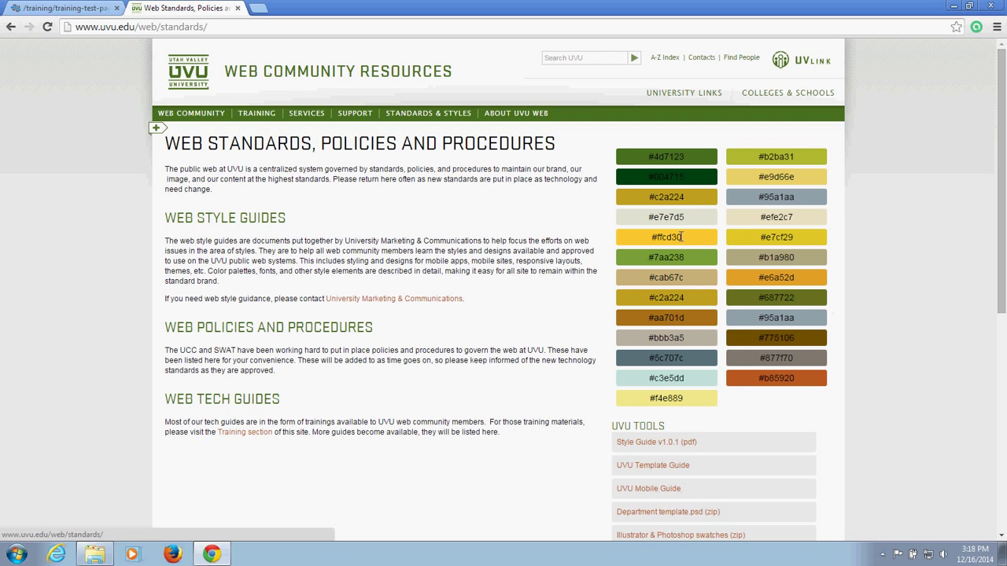
Step: Copy the dark green hex code #4d7123 from the brand colour swatches
left_click_drag(681, 237, 649, 239)
left_click(878, 238)
left_click_drag(700, 159, 649, 158)
right_click(664, 158)
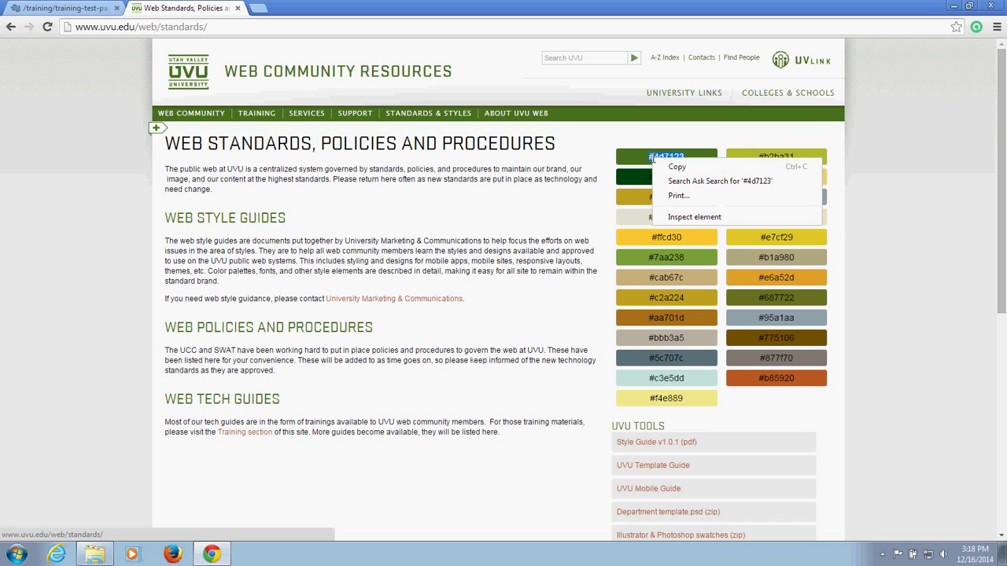
left_click(674, 167)
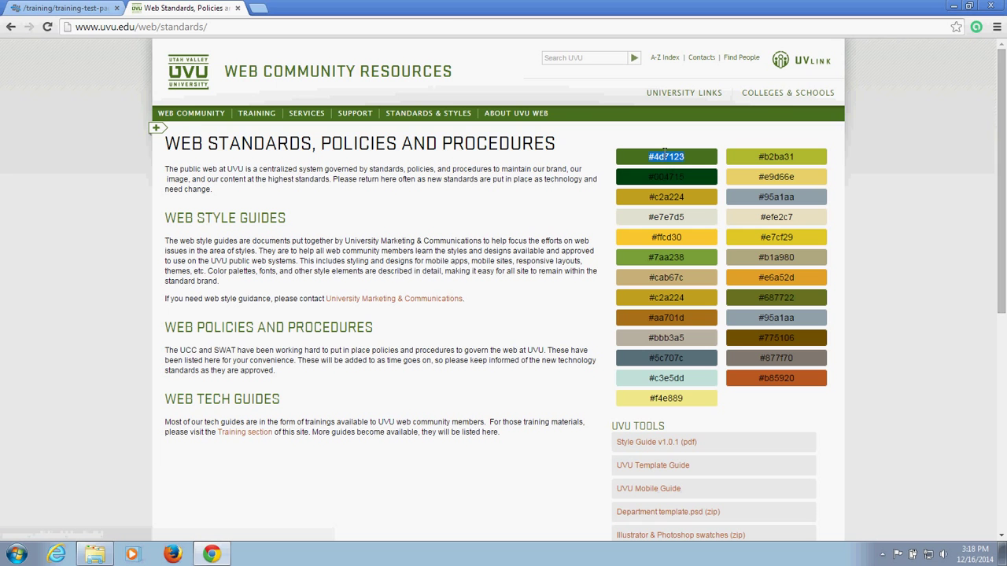
left_click(691, 160)
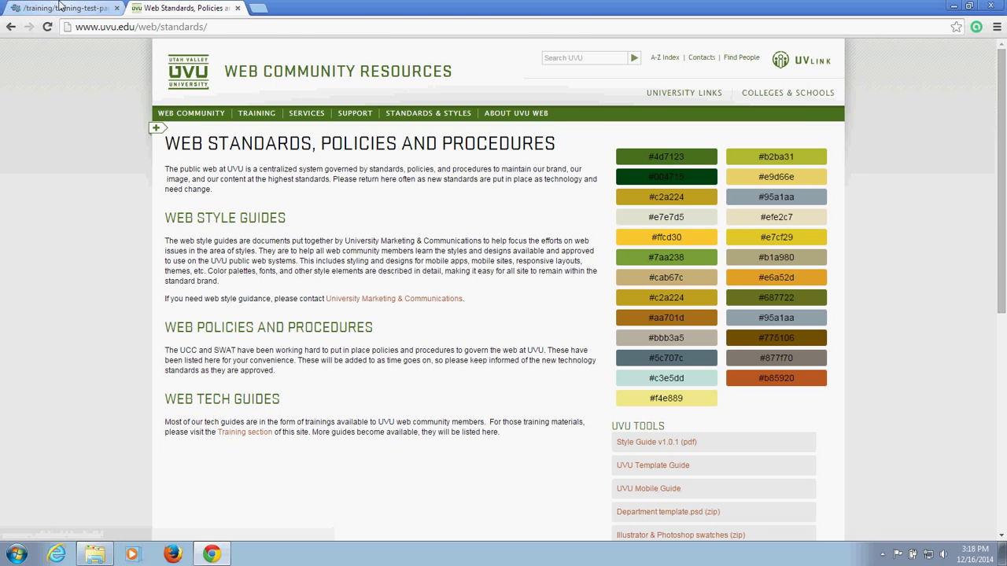
Step: Back in OU Campus, set the first paragraph's text colour to #4d7123 via More Colors
left_click(110, 8)
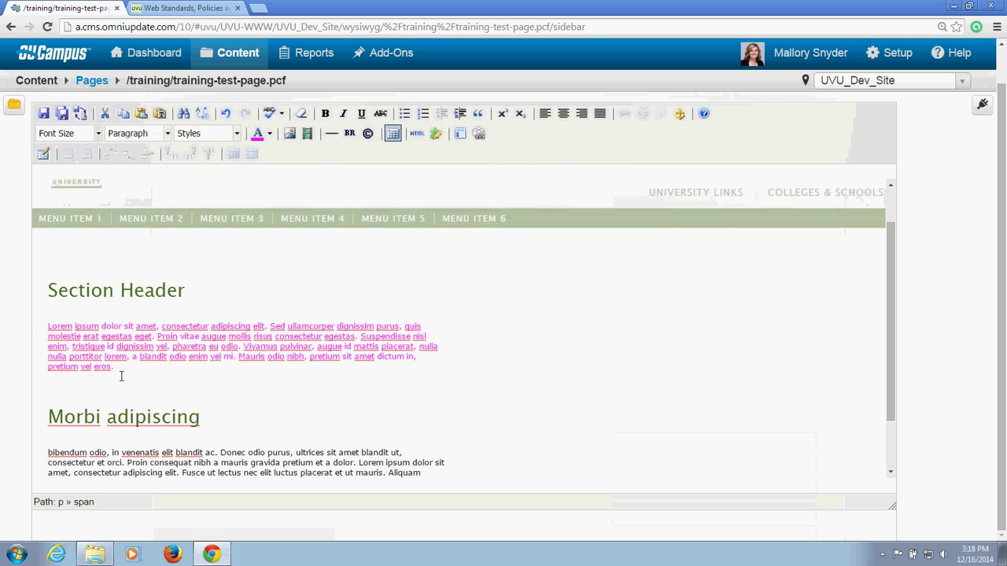
left_click_drag(130, 371, 44, 326)
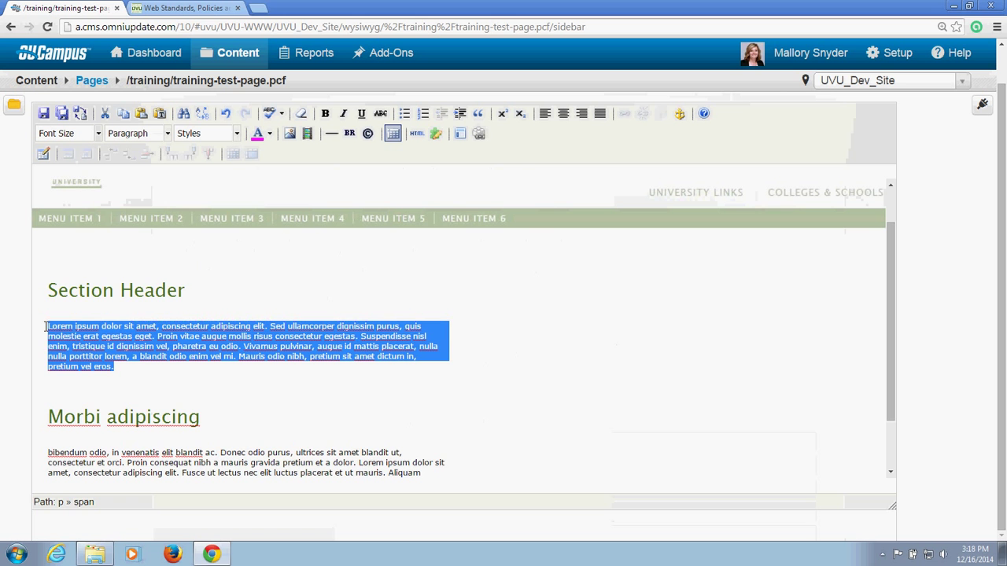
left_click(269, 134)
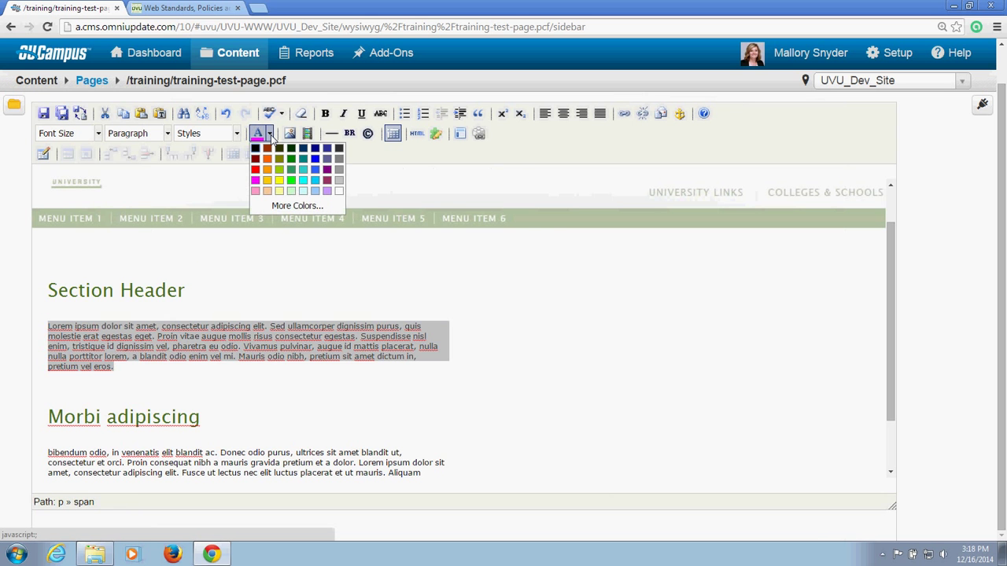
left_click(317, 211)
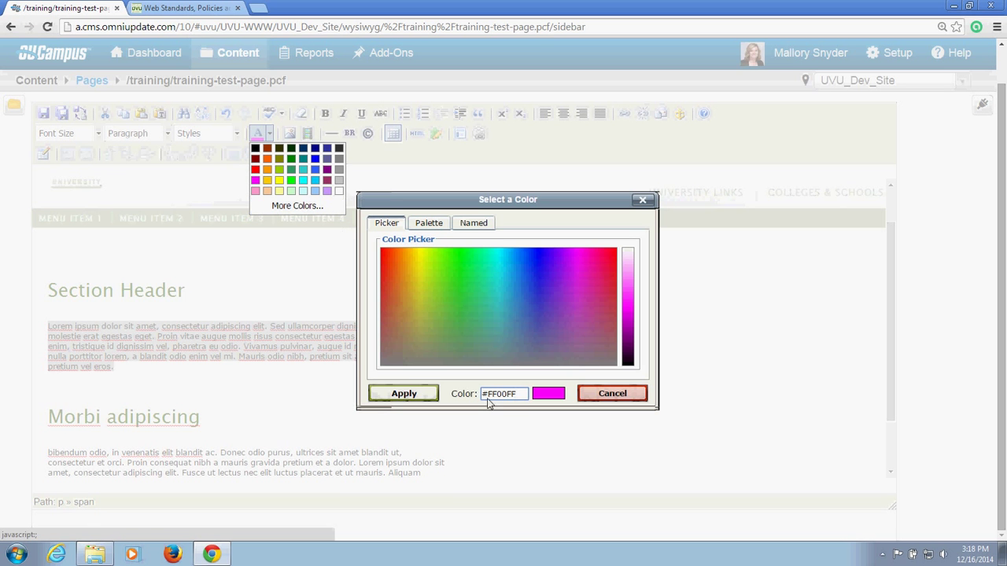
left_click_drag(520, 394, 482, 397)
right_click(485, 394)
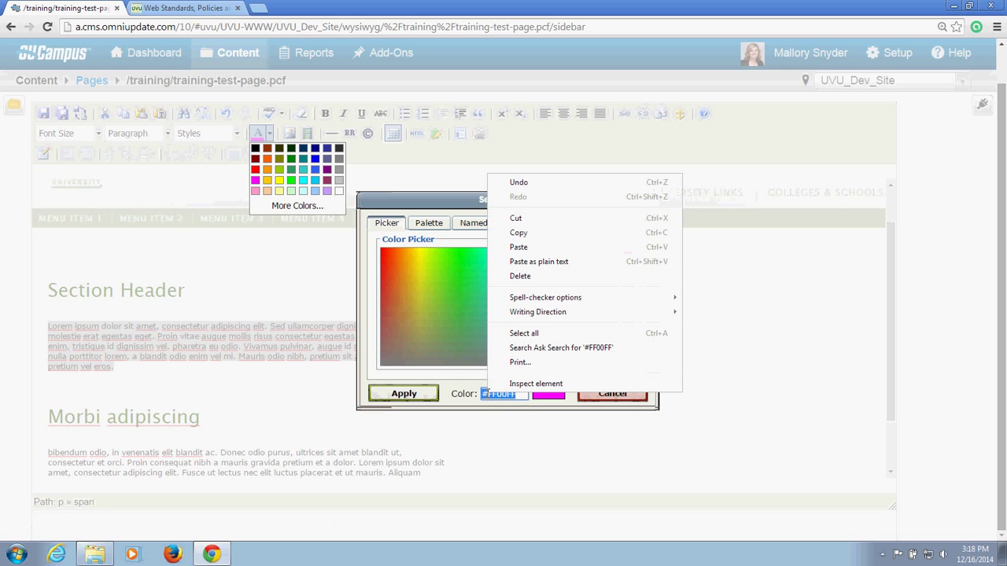
left_click(519, 249)
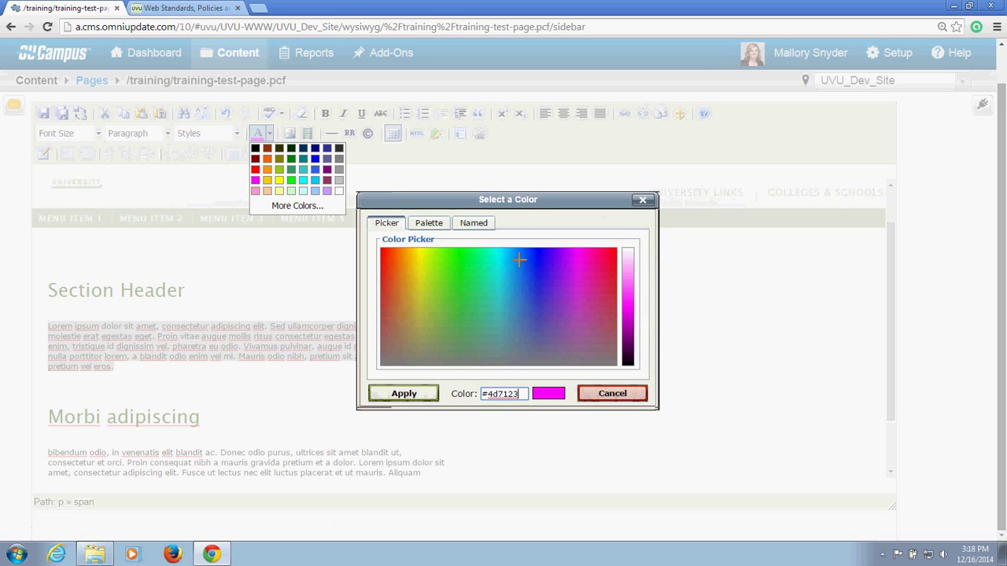
left_click(403, 393)
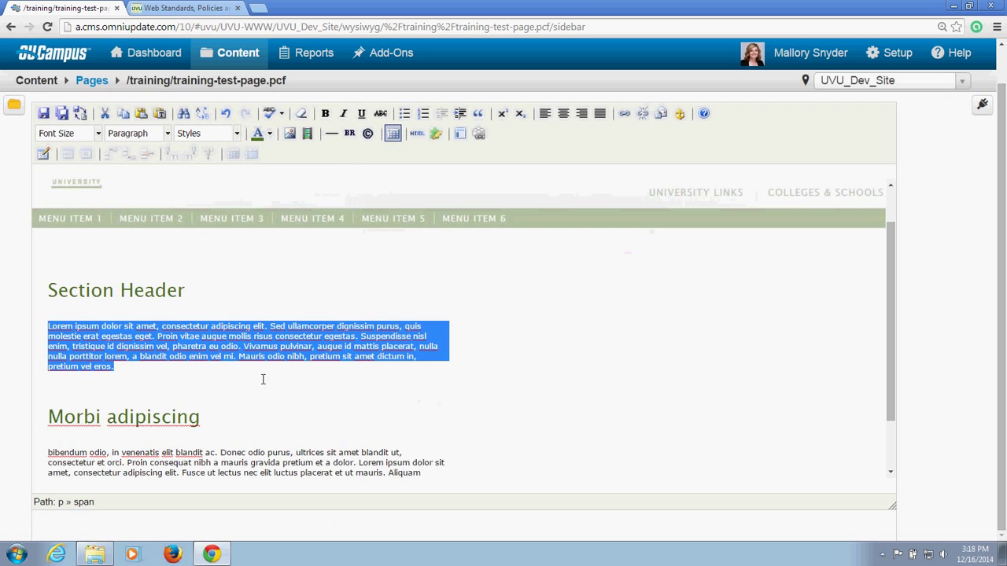
left_click(256, 354)
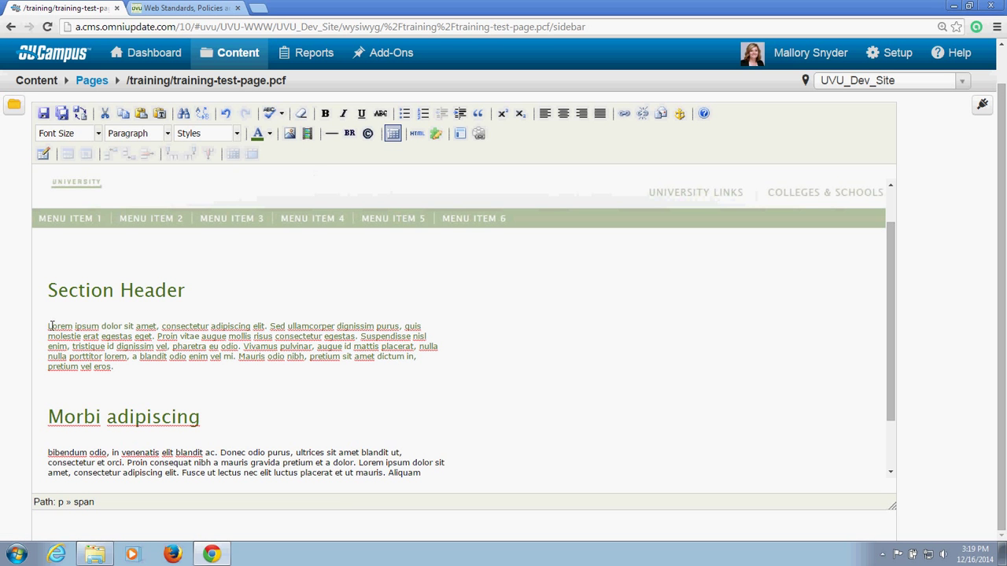
Step: Add an empty line above 'Lorem ipsum' and browse site files from the Insert/Edit Image dialog
left_click(50, 325)
key("Return")
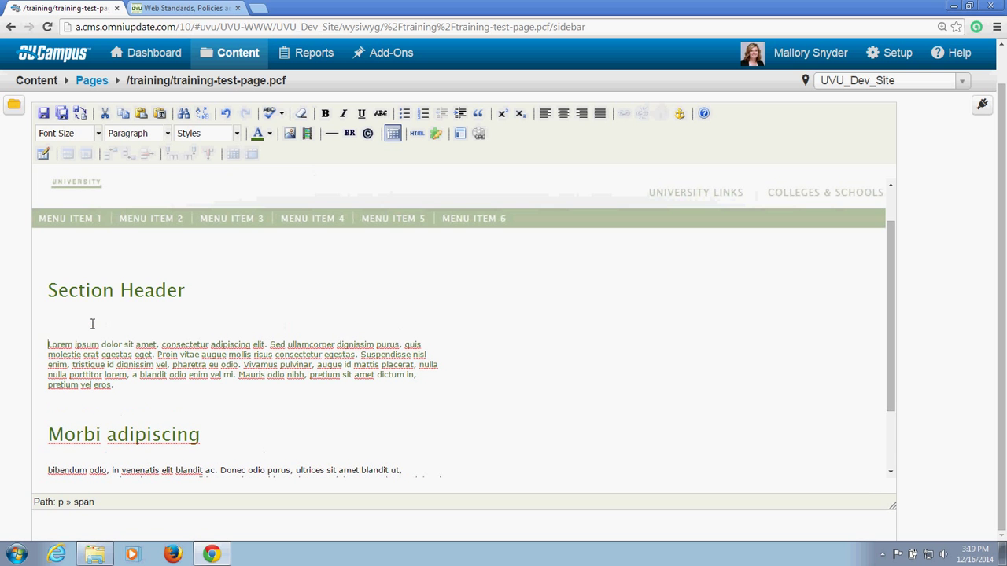
left_click(290, 135)
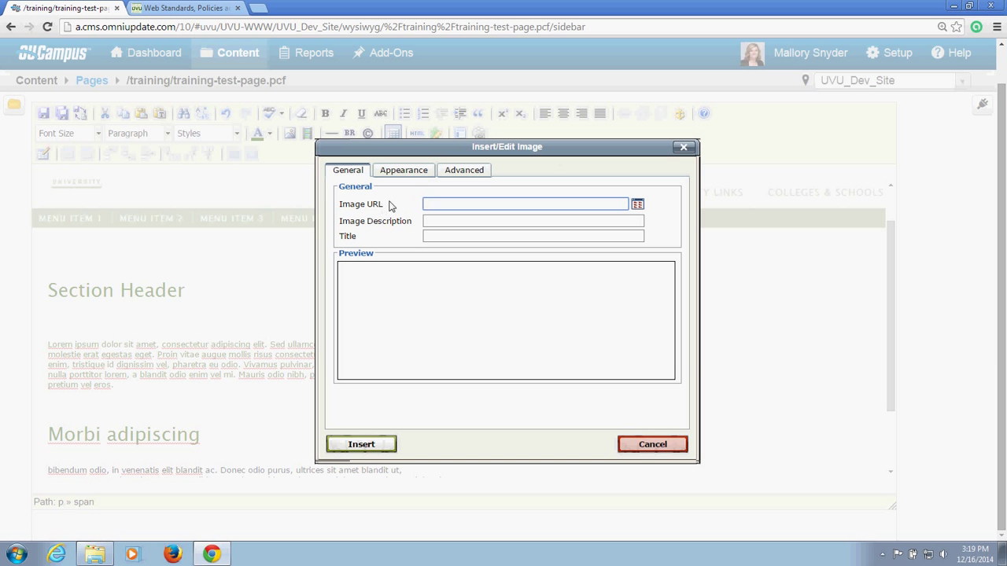
left_click(639, 205)
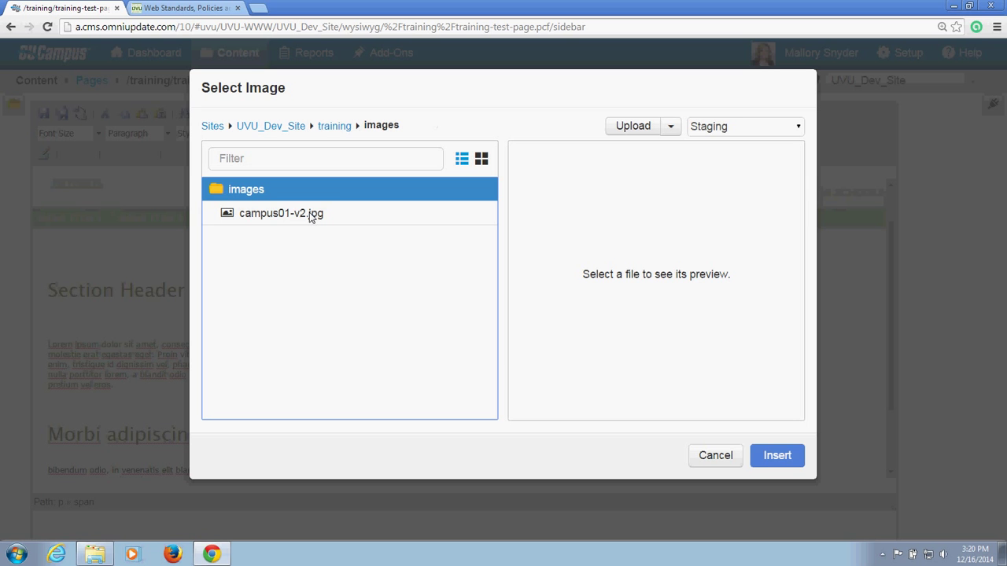
Step: Select campus01-v2.jpg from training/images and insert it as the image URL
left_click(311, 216)
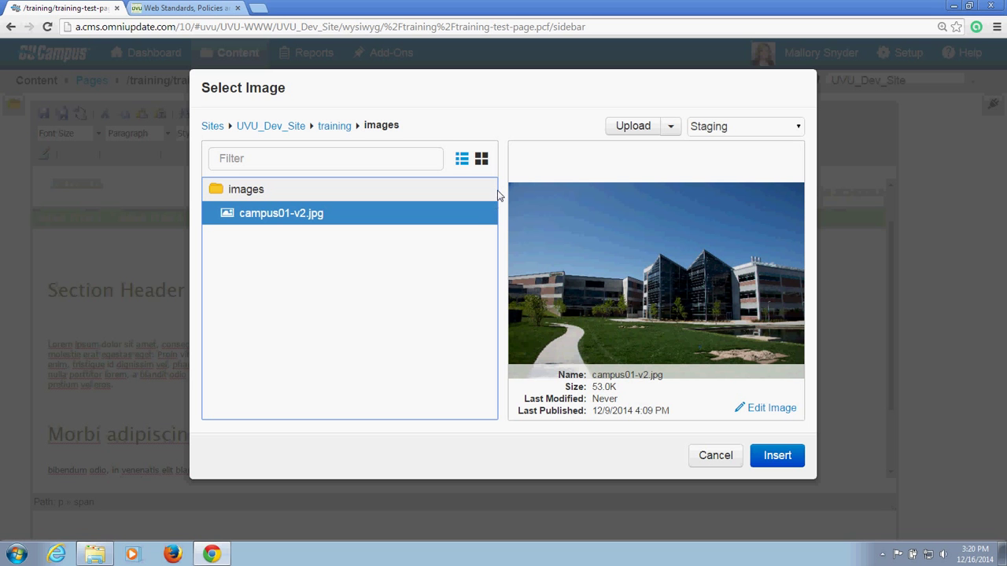
left_click(670, 127)
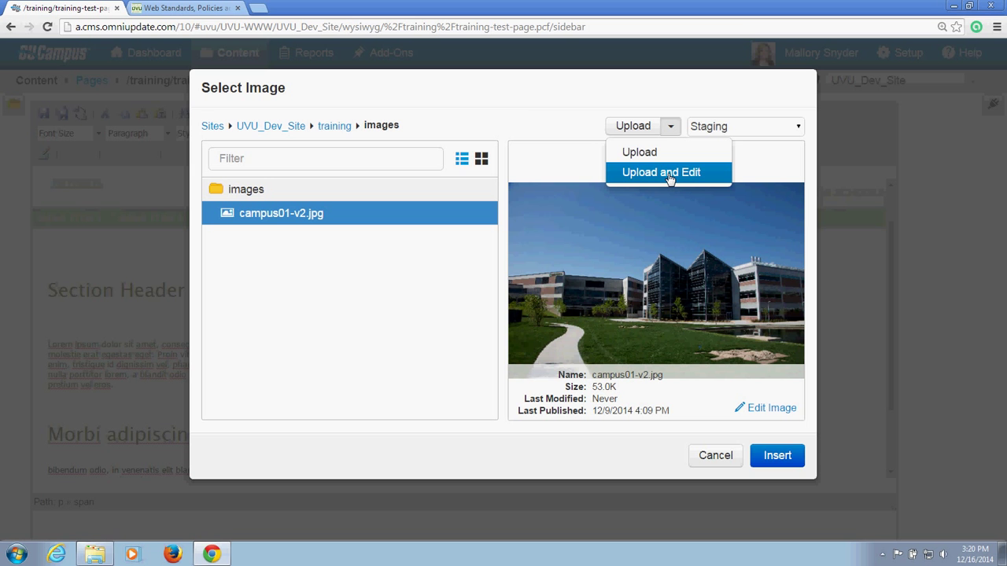
left_click(524, 97)
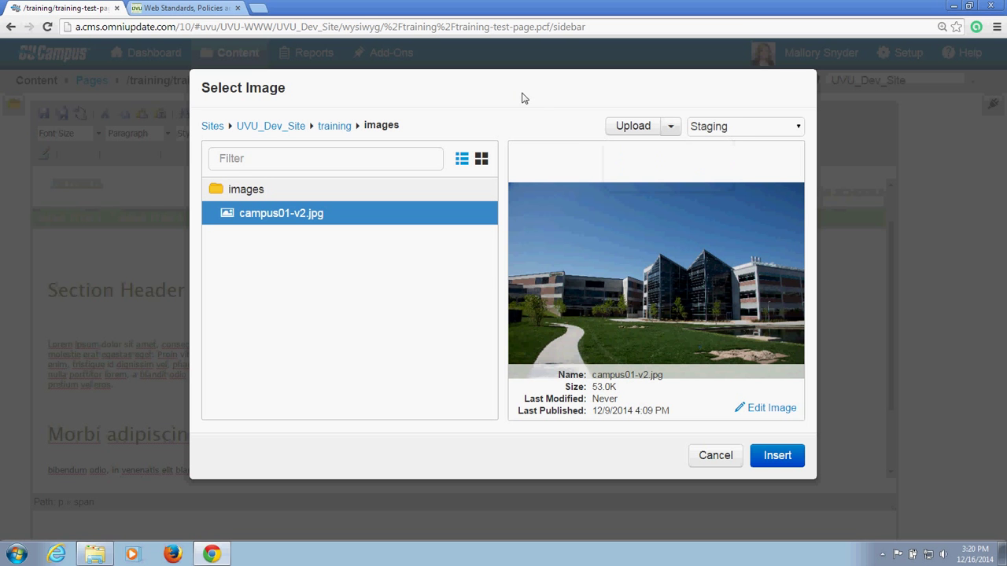
left_click(768, 458)
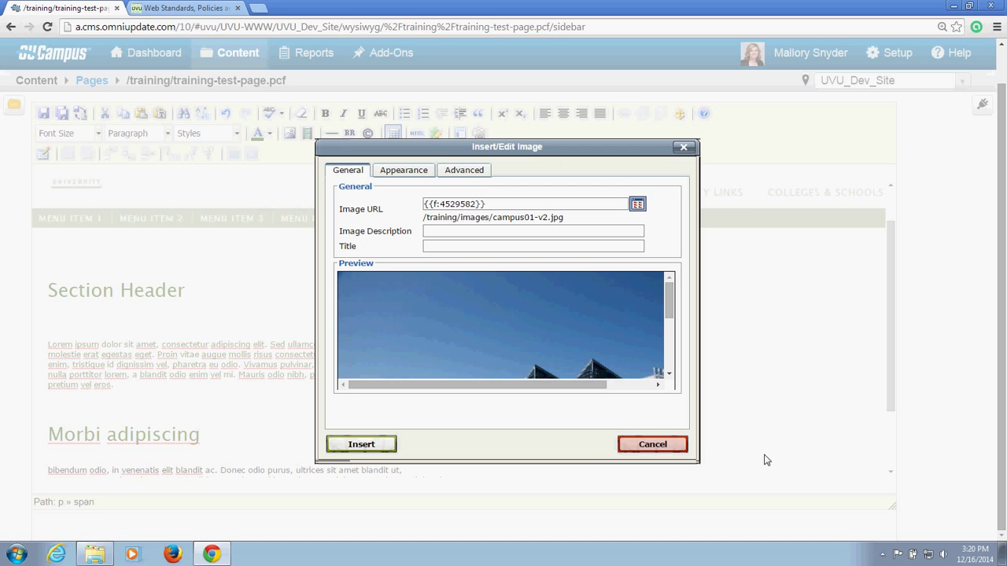
Step: Enter 'UVU Campus' as the campus image's description
left_click(468, 232)
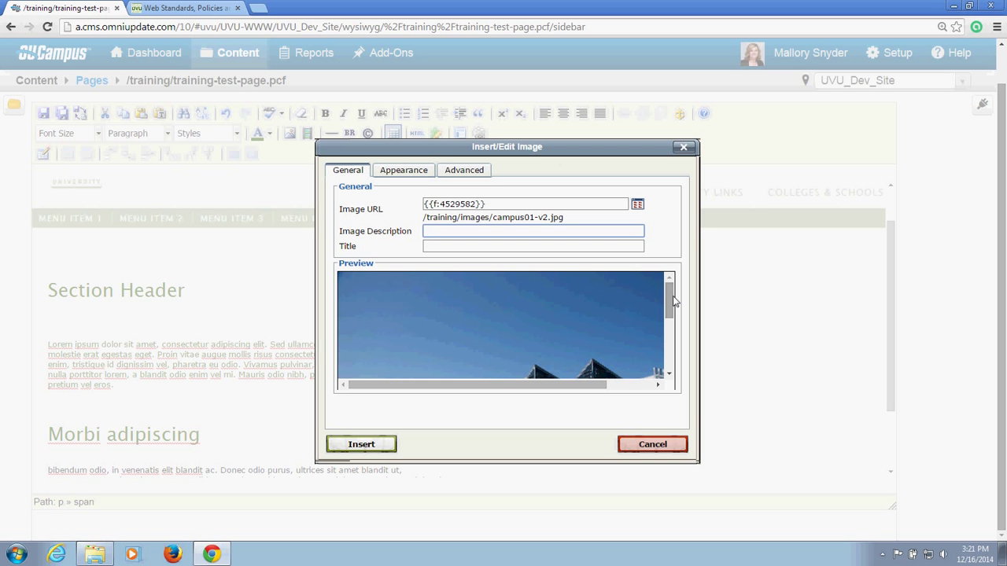
type("UVU Campus")
Step: Insert the photo aligned right with 5px vertical and horizontal space and a 2px border
left_click(405, 171)
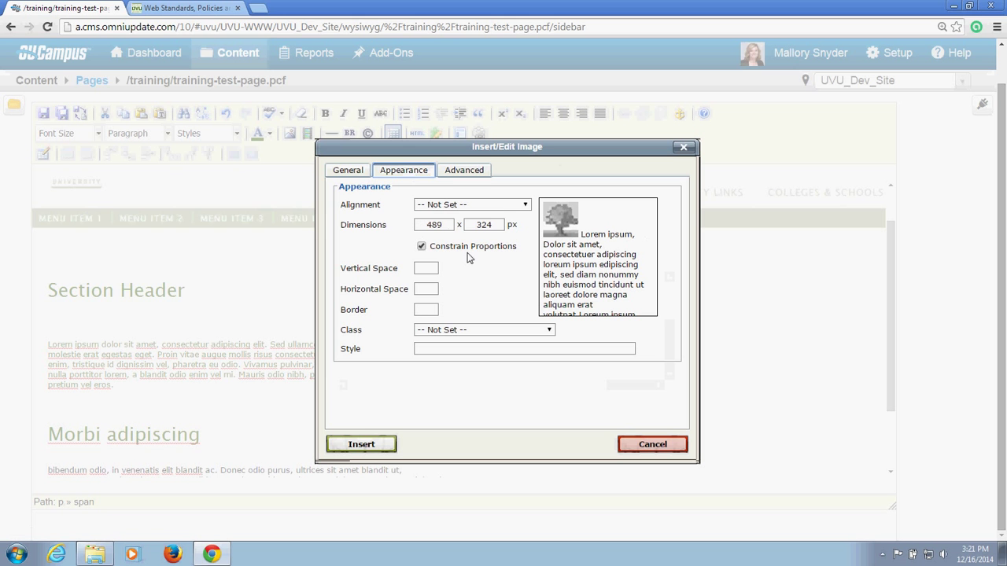
left_click(525, 205)
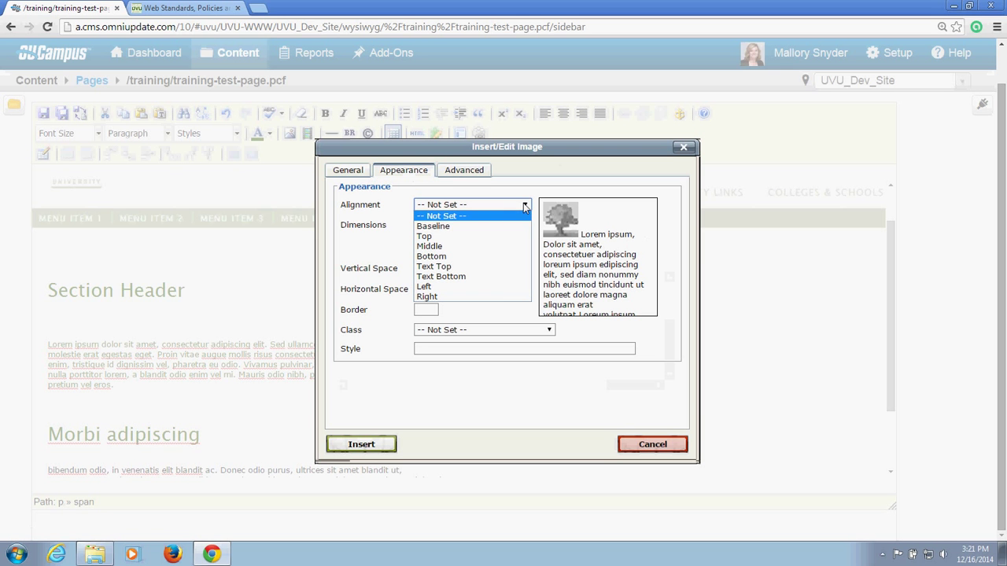
left_click(502, 296)
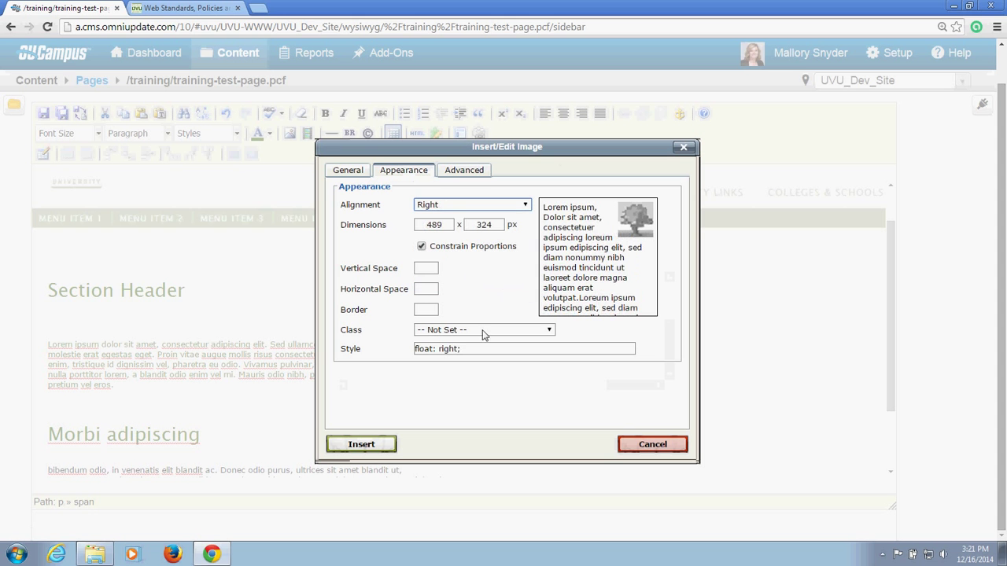
left_click(429, 268)
type("5")
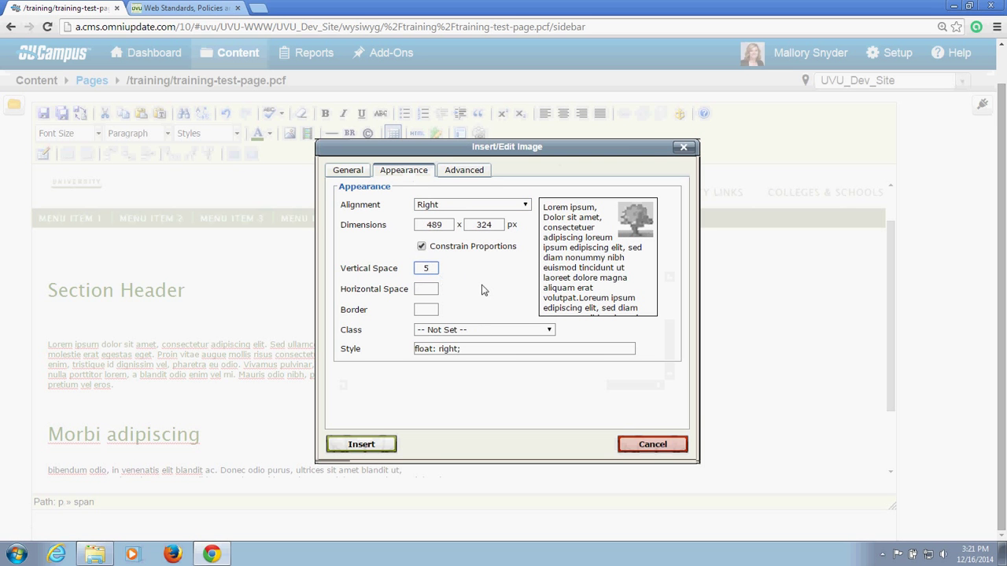
left_click(433, 288)
type("5")
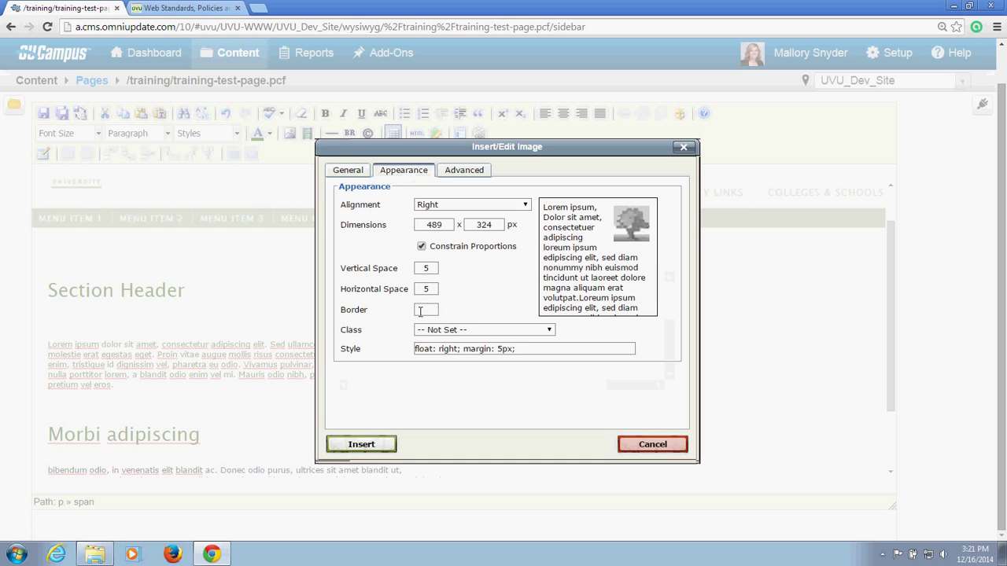
key("Tab")
type("2")
left_click(486, 306)
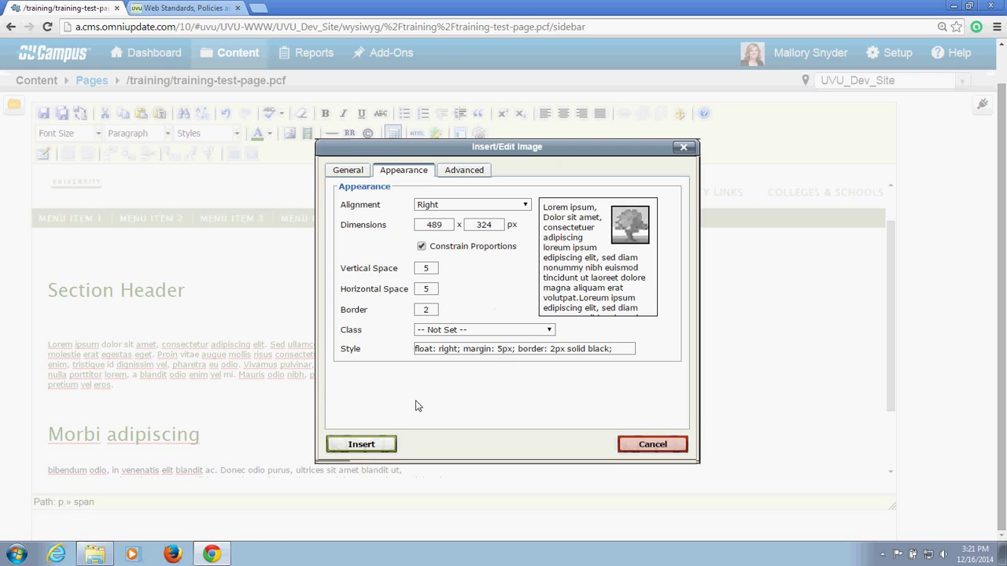
left_click(364, 447)
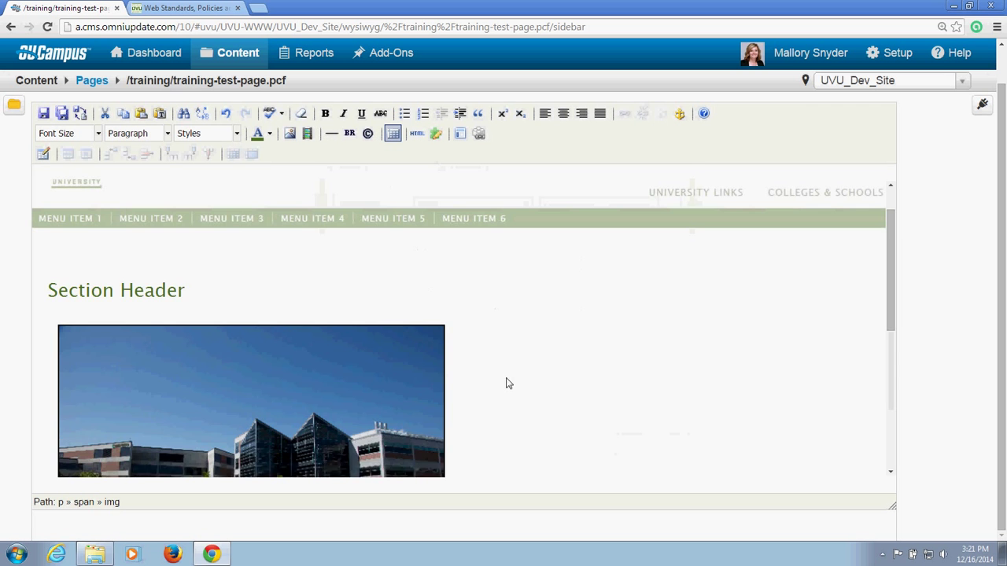
scroll(507, 380, "down", 2)
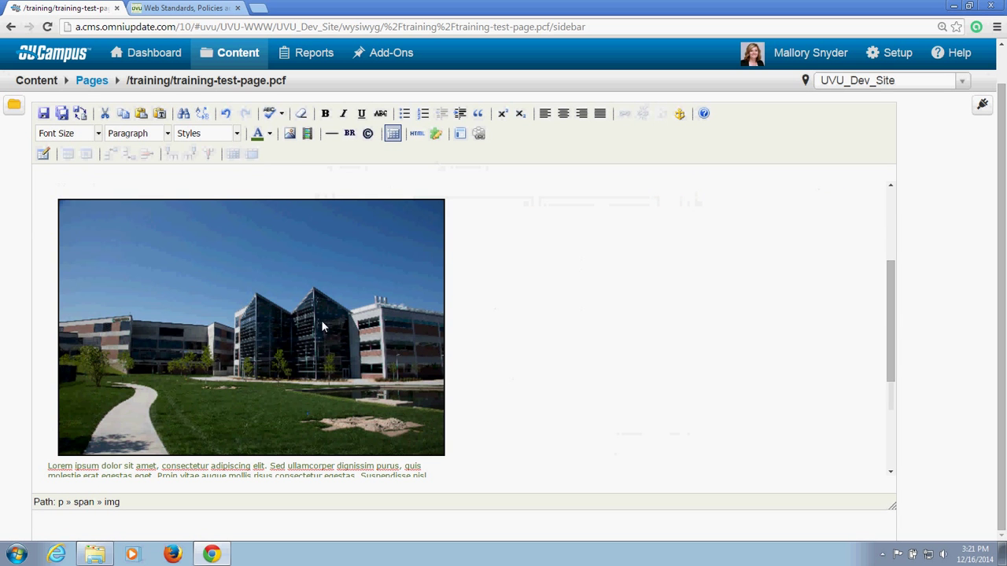
left_click(310, 330)
left_click(487, 354)
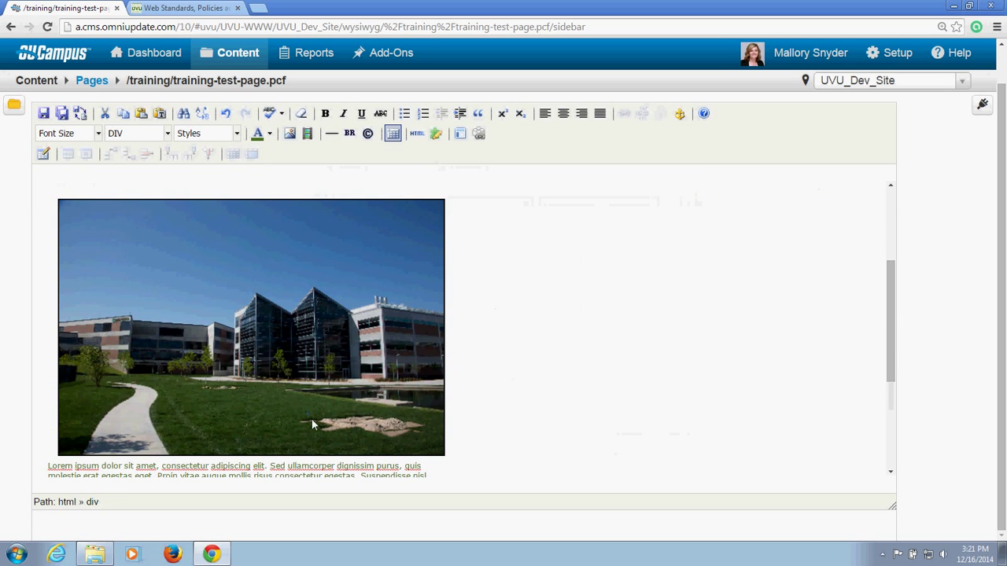
left_click(235, 290)
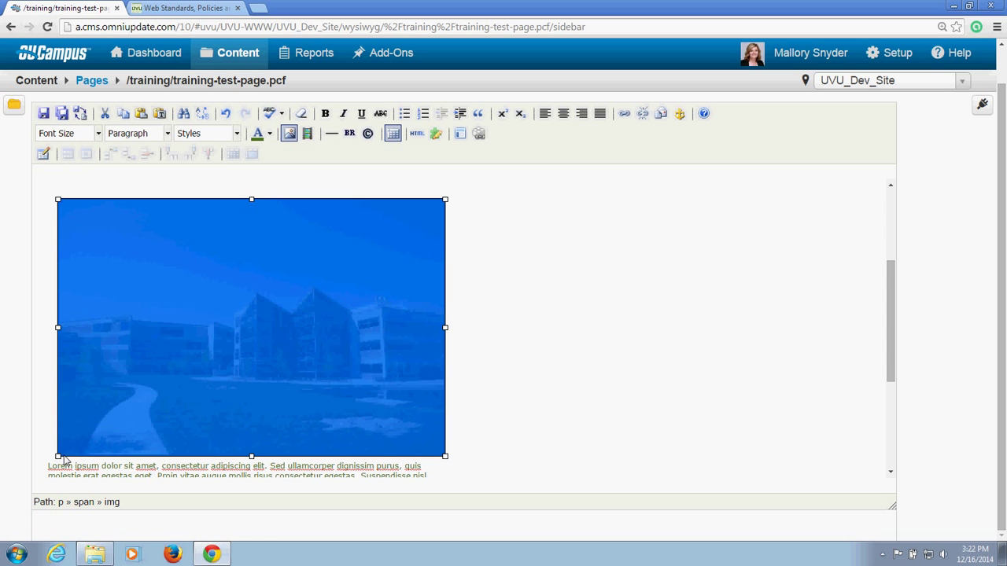
Step: Drag the photo's corner handle inward to shrink it and check the text wrap
left_click_drag(59, 456, 106, 425)
left_click(68, 331)
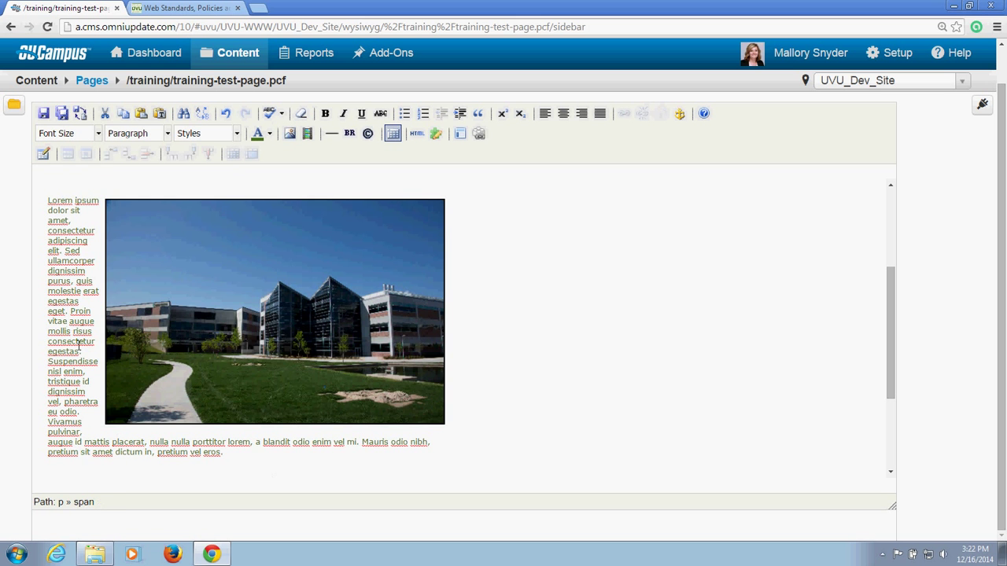
left_click(189, 285)
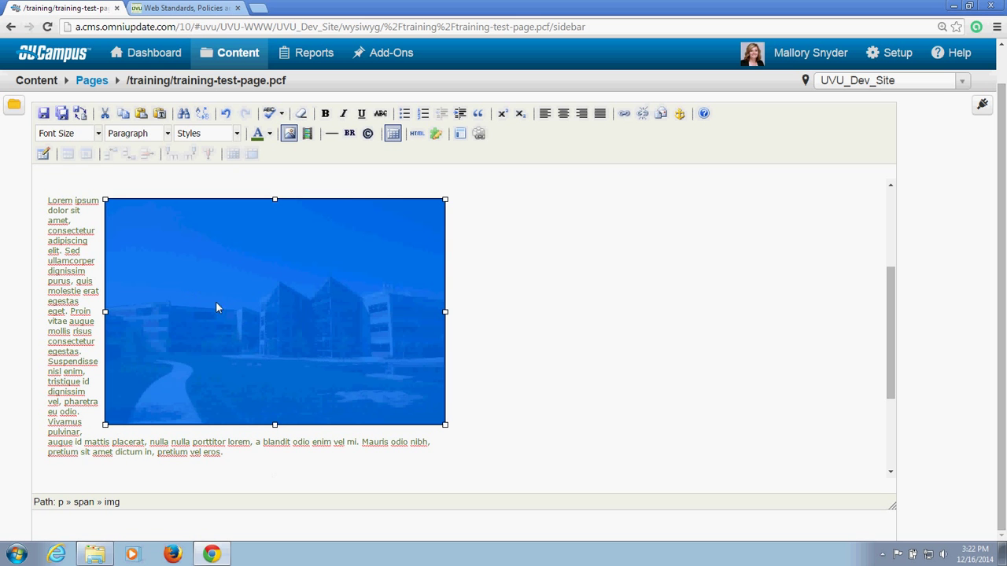
left_click(84, 325)
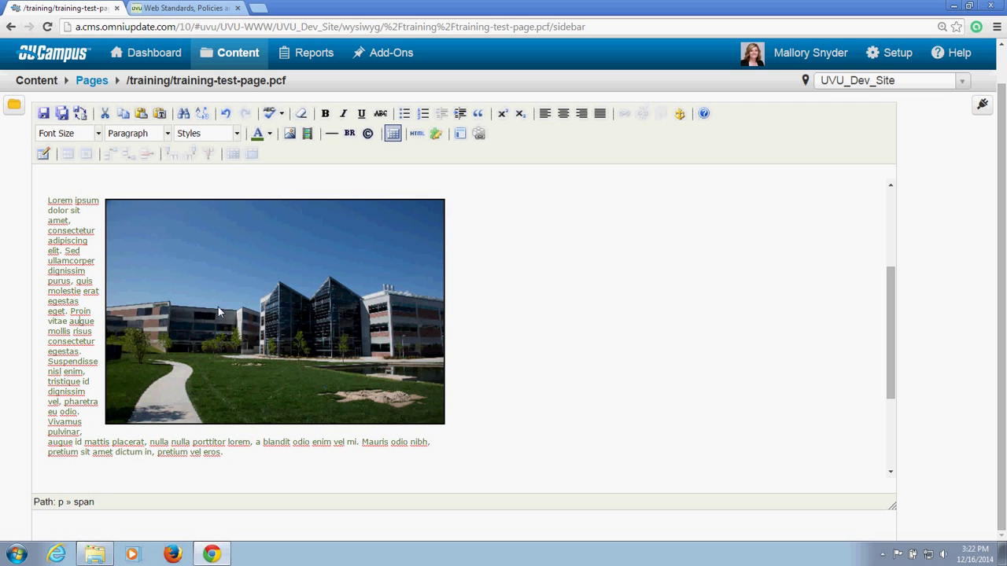
left_click(125, 405)
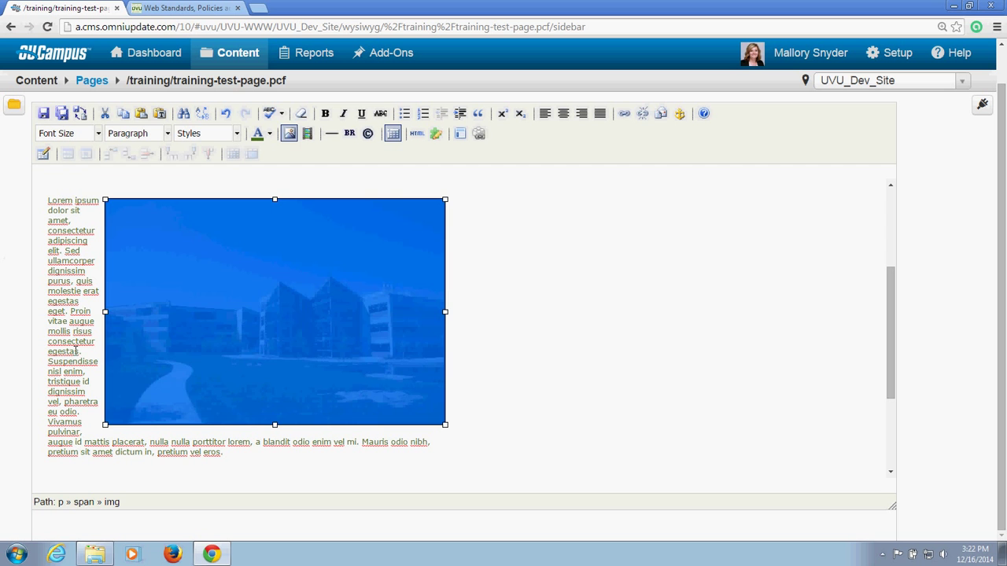
left_click(75, 352)
Step: Shrink the photo a little more, check the wrap, and reselect the photo
left_click(109, 419)
left_click_drag(104, 425, 118, 417)
left_click(71, 456)
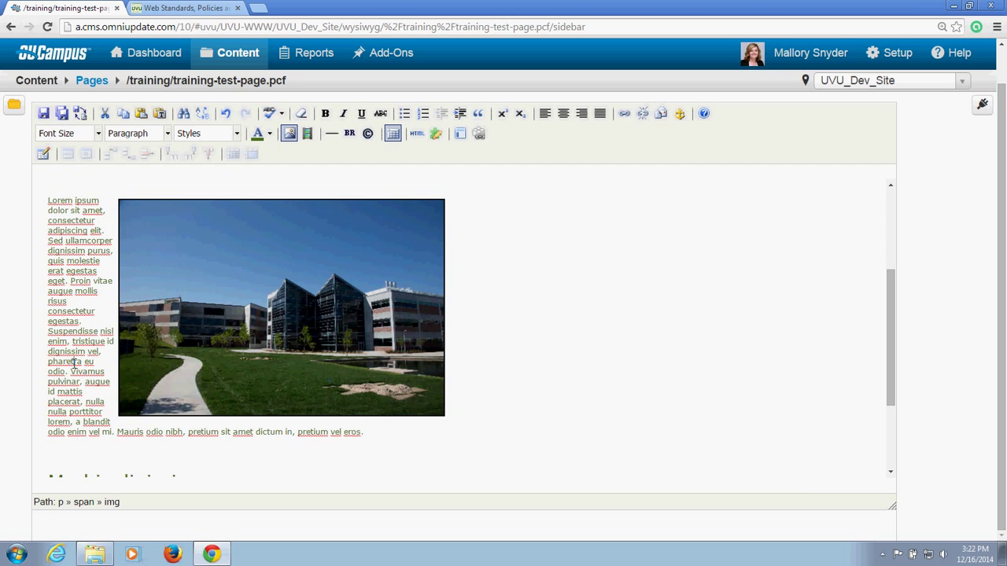
left_click(171, 271)
left_click(97, 280)
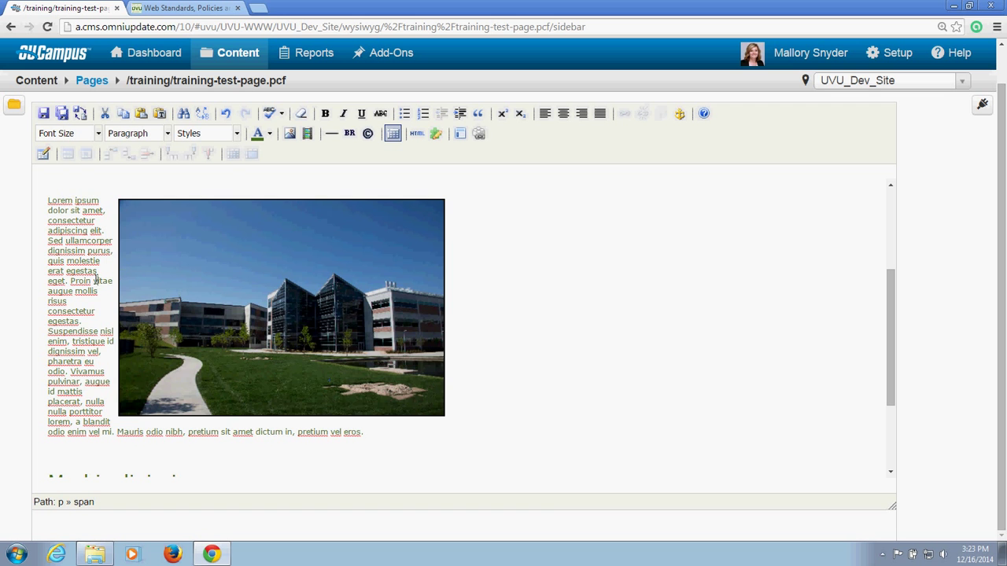
left_click(189, 255)
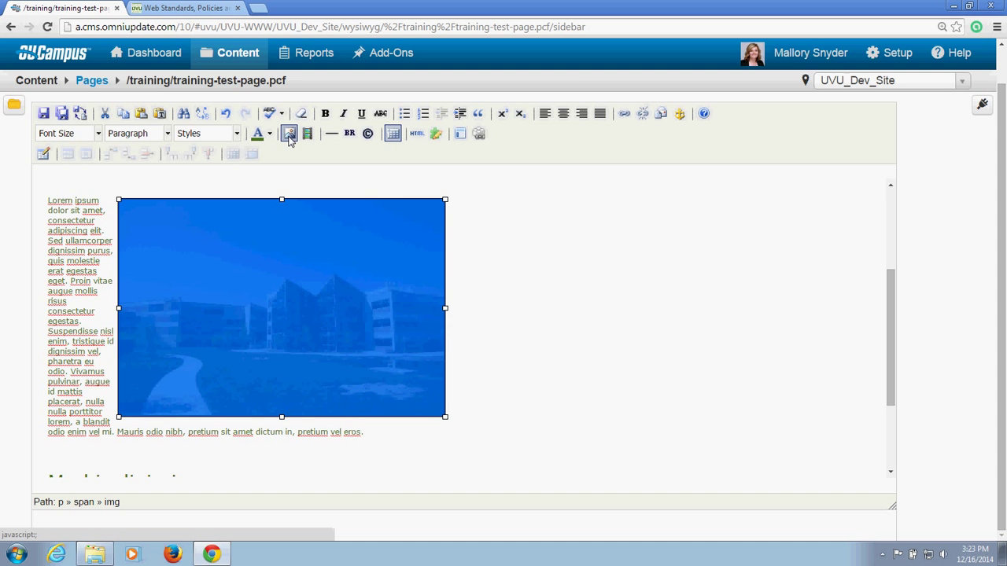
Step: Update the campus photo to Left alignment with a 1px border
left_click(289, 135)
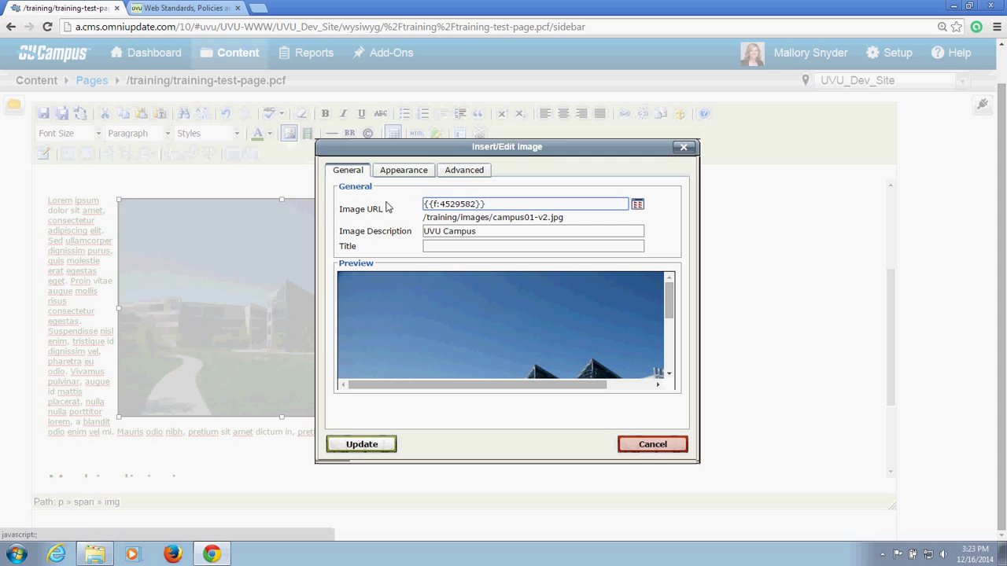
mouse_move(668, 299)
left_mouse_down()
mouse_move(669, 355)
mouse_move(666, 290)
left_mouse_up()
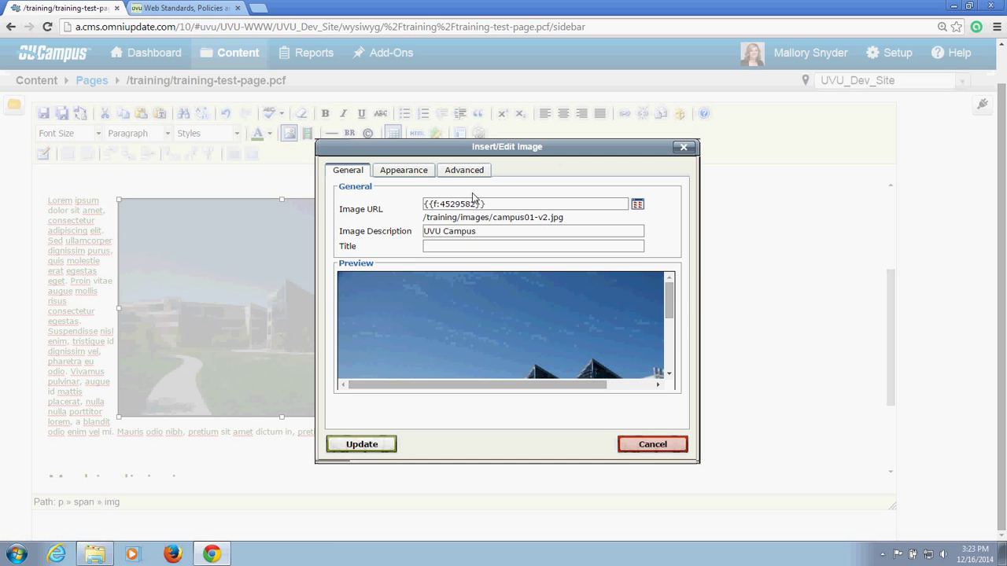
left_click(406, 171)
left_click(432, 206)
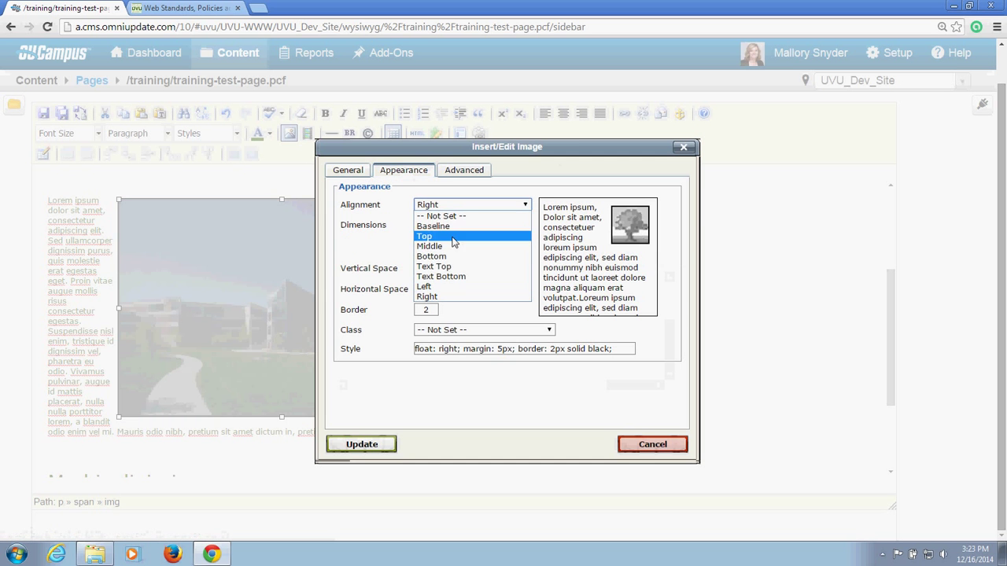
left_click(425, 286)
left_click_drag(431, 310, 403, 314)
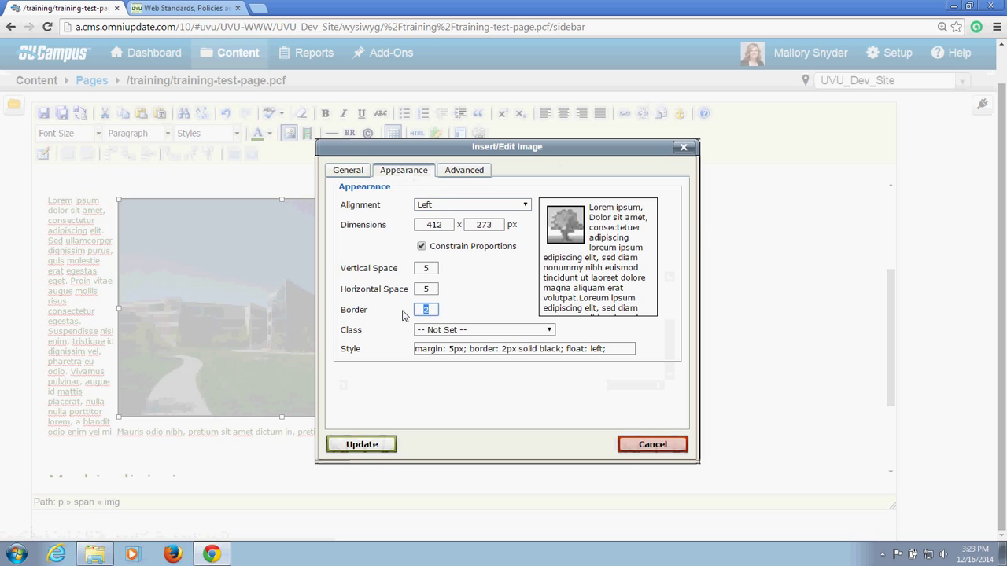
type("1")
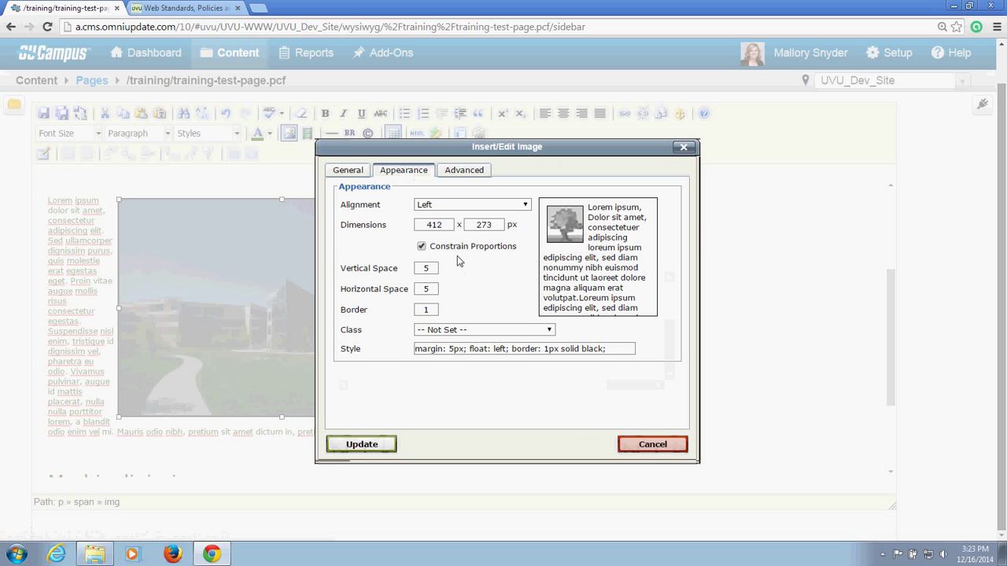
left_click(367, 444)
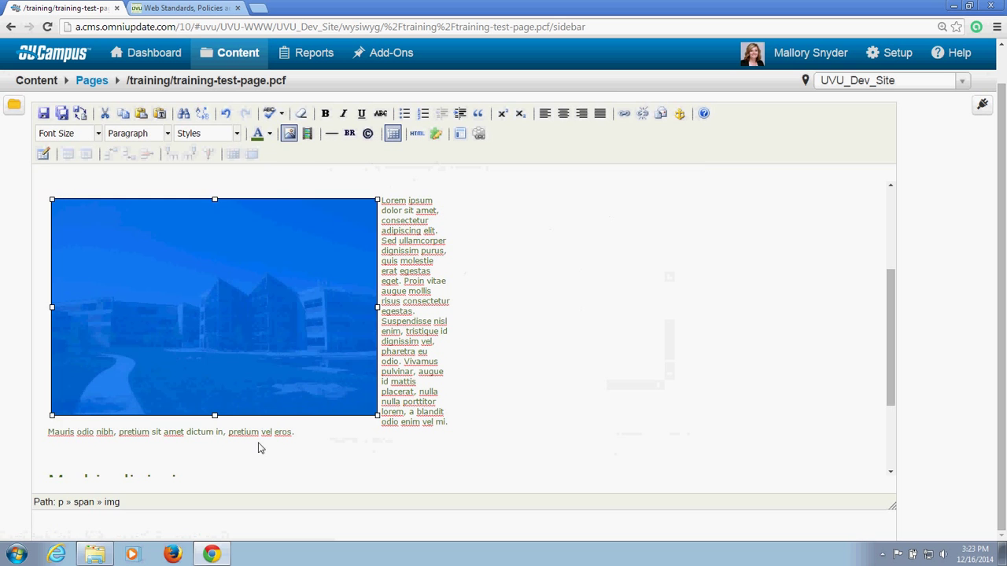
left_click(387, 343)
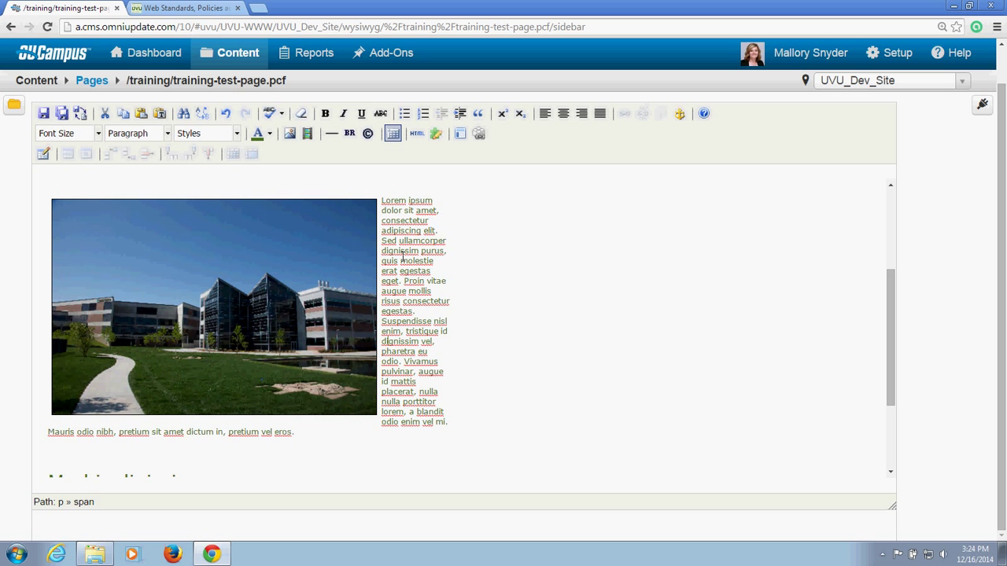
left_click(303, 257)
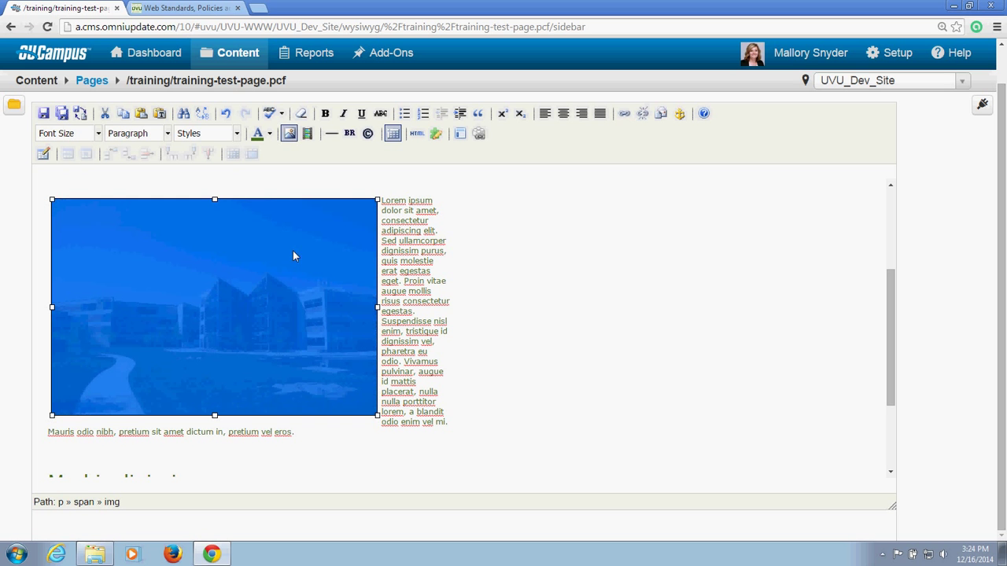
left_click(288, 135)
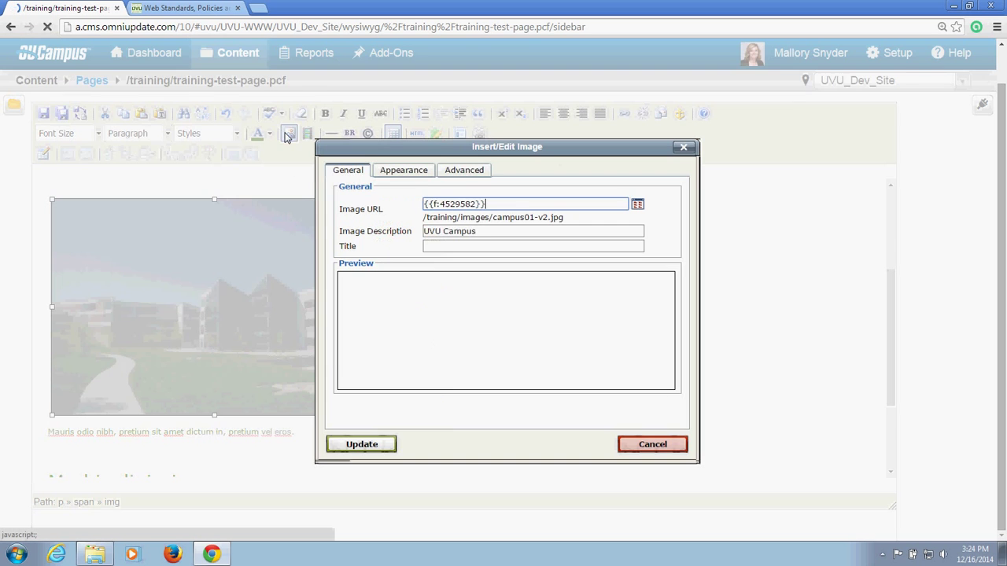
left_click(639, 205)
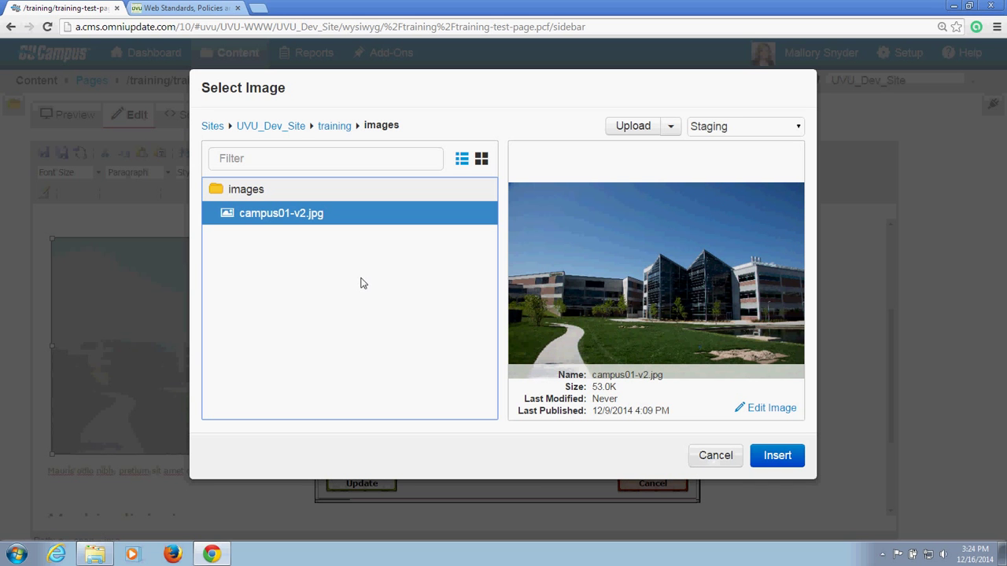
left_click(706, 461)
left_click(662, 485)
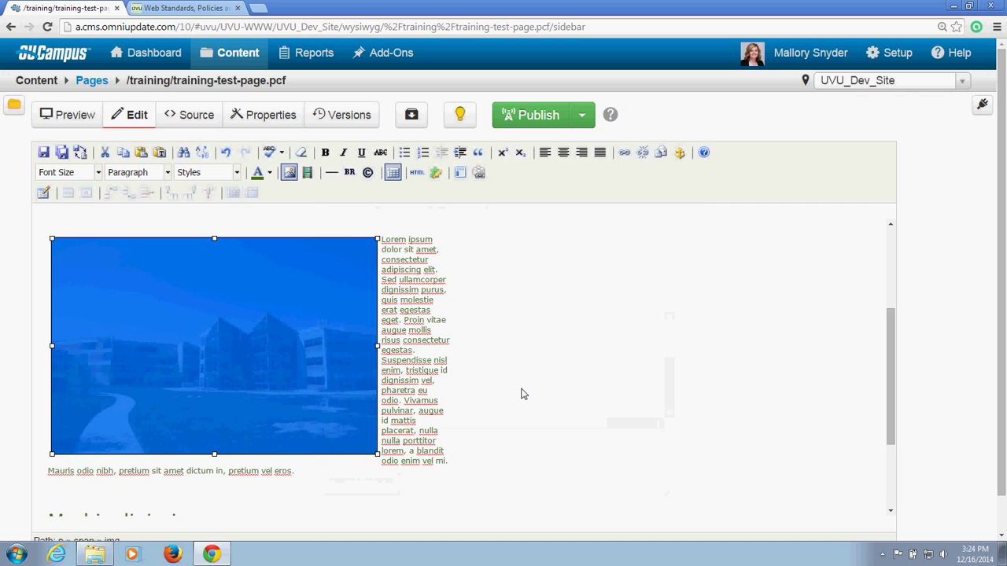
left_click(428, 300)
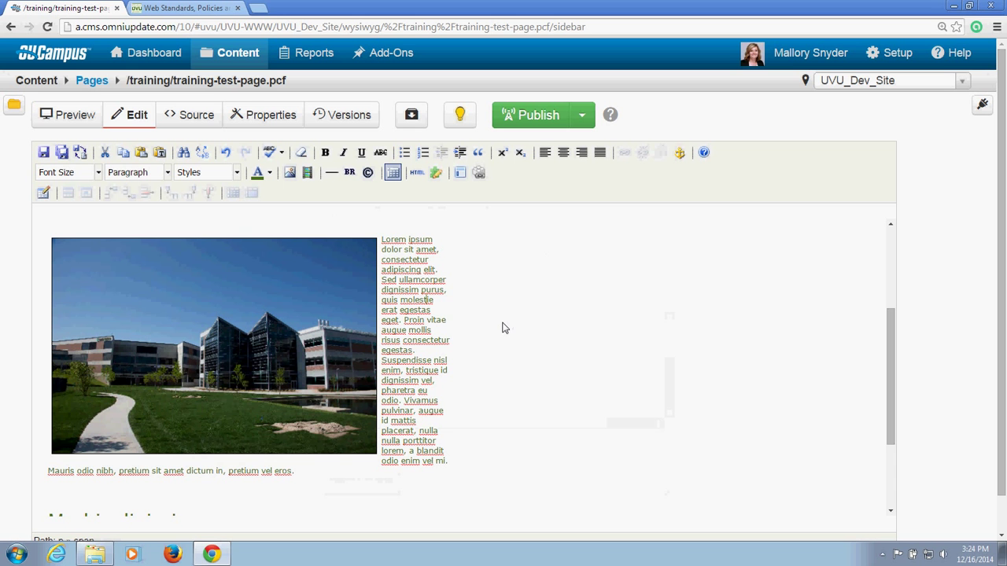
Step: Expand the Images gadget and drag campus01-v2.jpg below the Morbi adipiscing heading
scroll(503, 328, "down", 2)
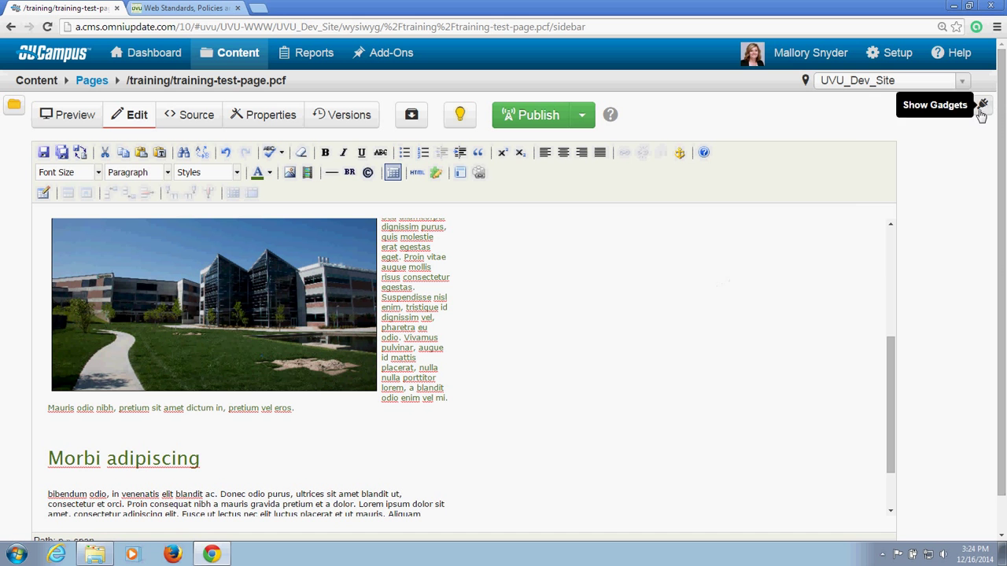
left_click(982, 106)
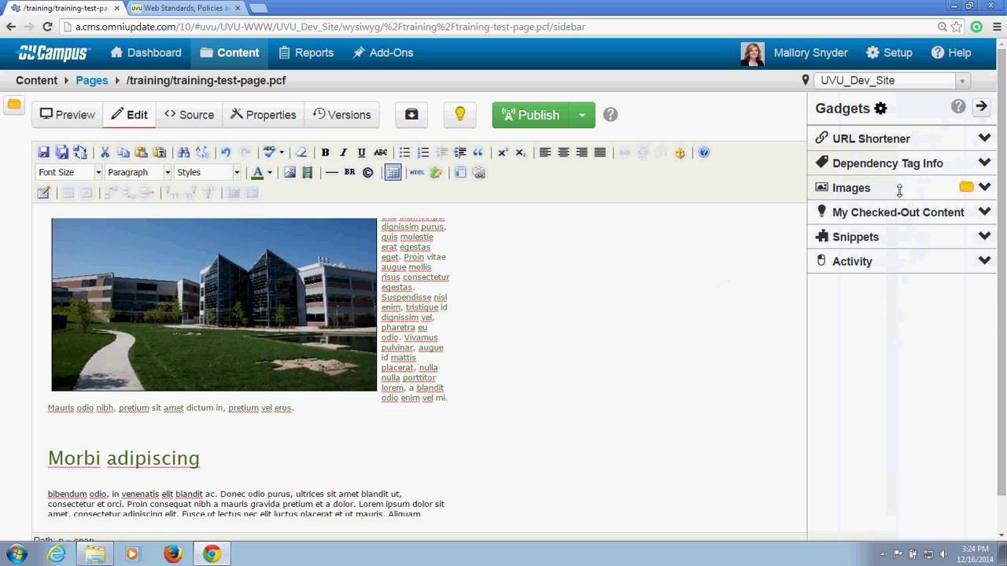
left_click(983, 189)
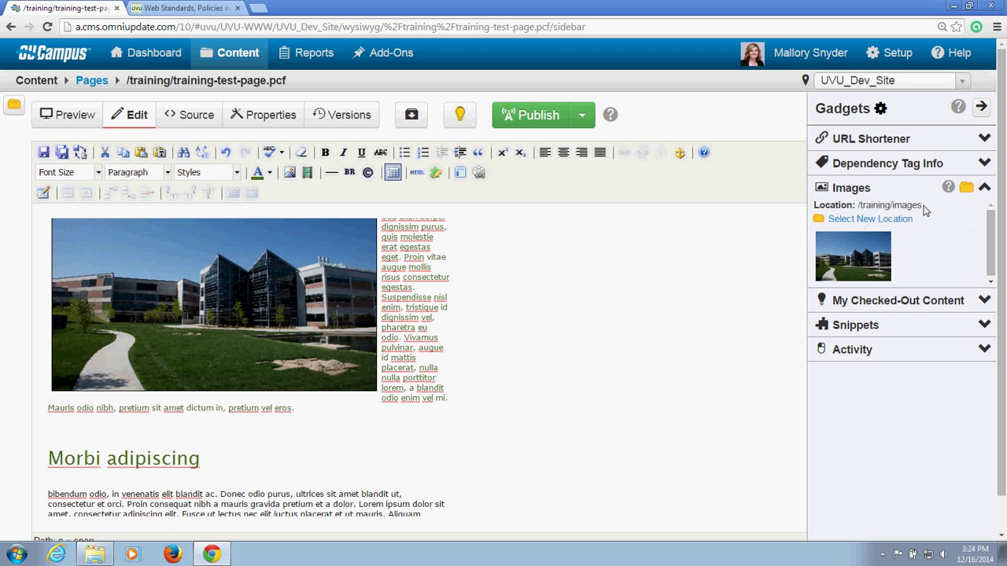
scroll(892, 251, "down", 1)
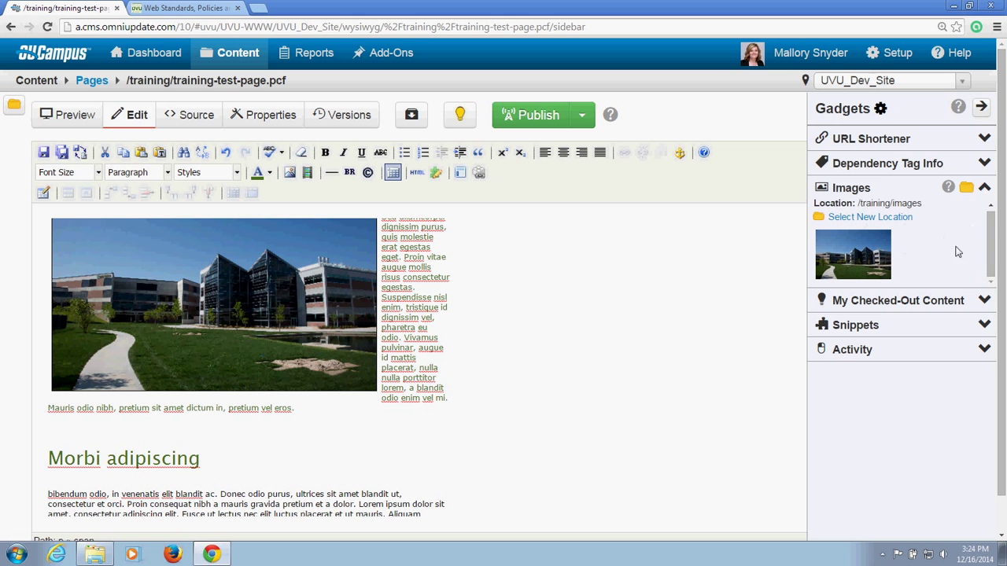
left_click_drag(877, 255, 225, 462)
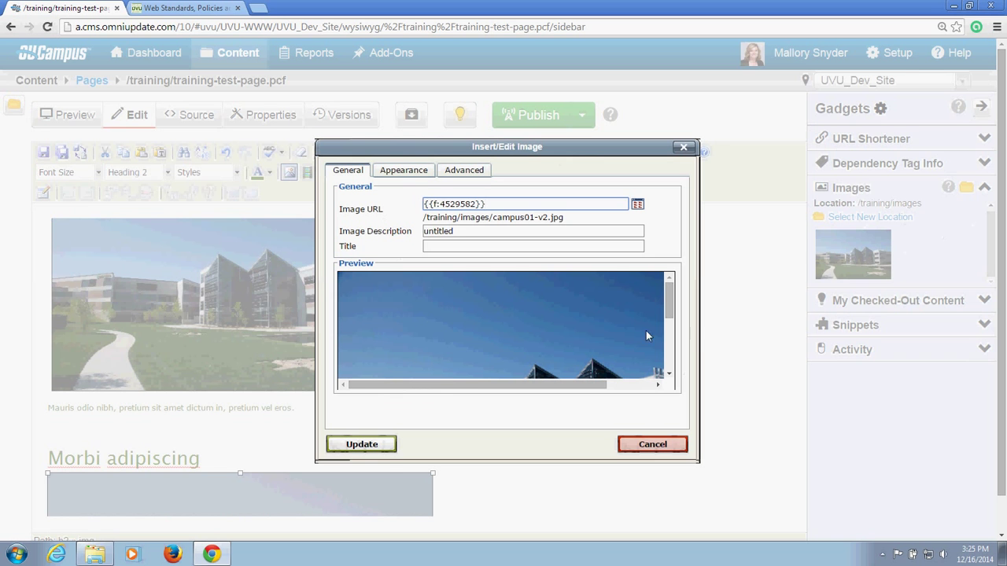
Step: Replace the 'untitled' description with 'UVU Campus' and update the new image
double_click(462, 230)
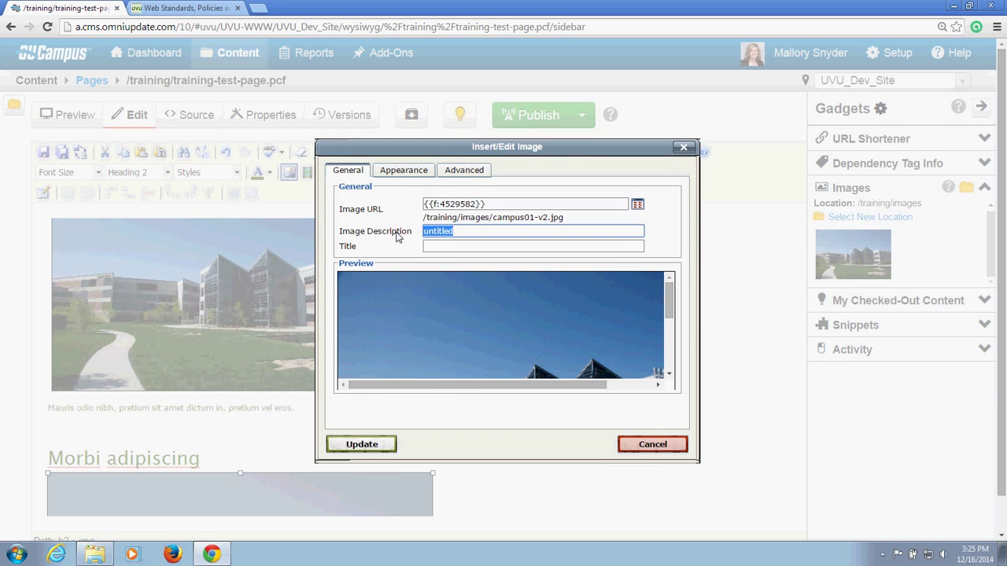
type("UVU Campus")
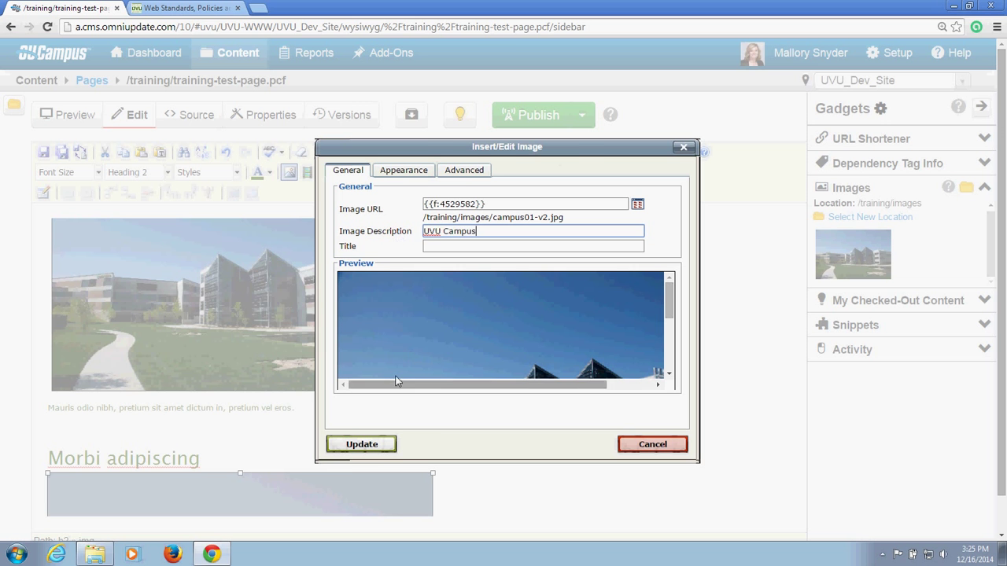
left_click(360, 444)
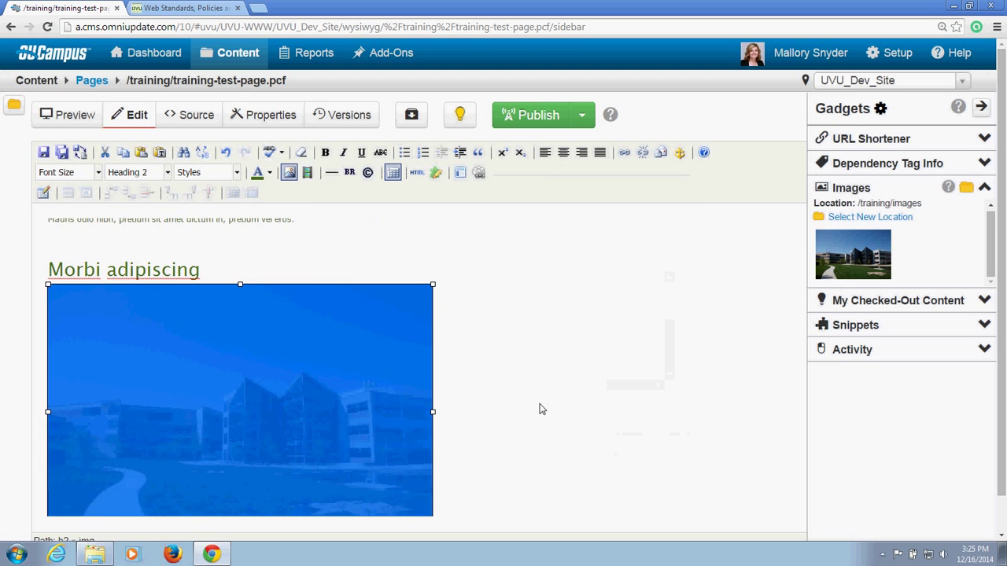
left_click(545, 458)
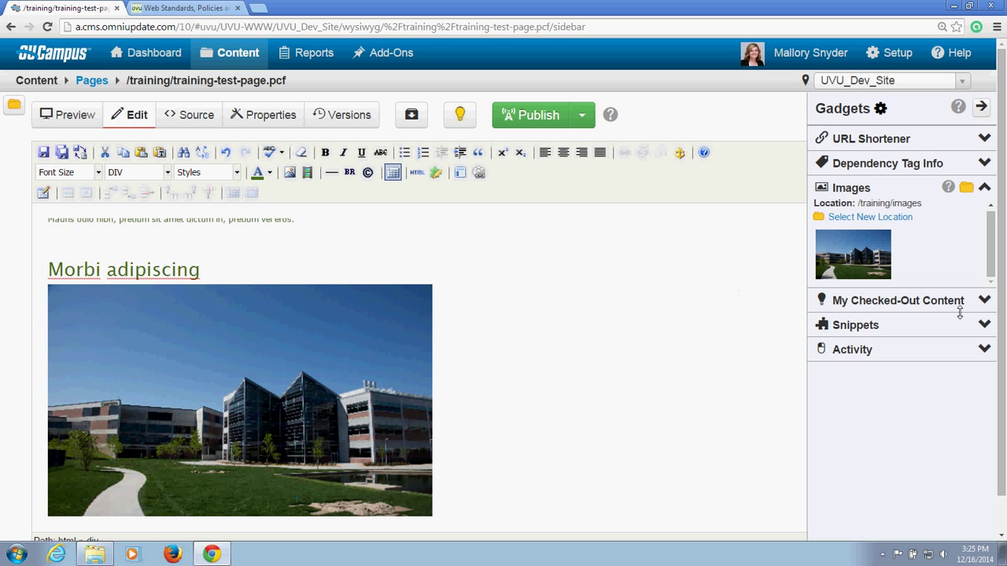
Step: Collapse the gadgets sidebar and delete the duplicate photo under Morbi adipiscing
left_click(981, 110)
left_click(230, 242)
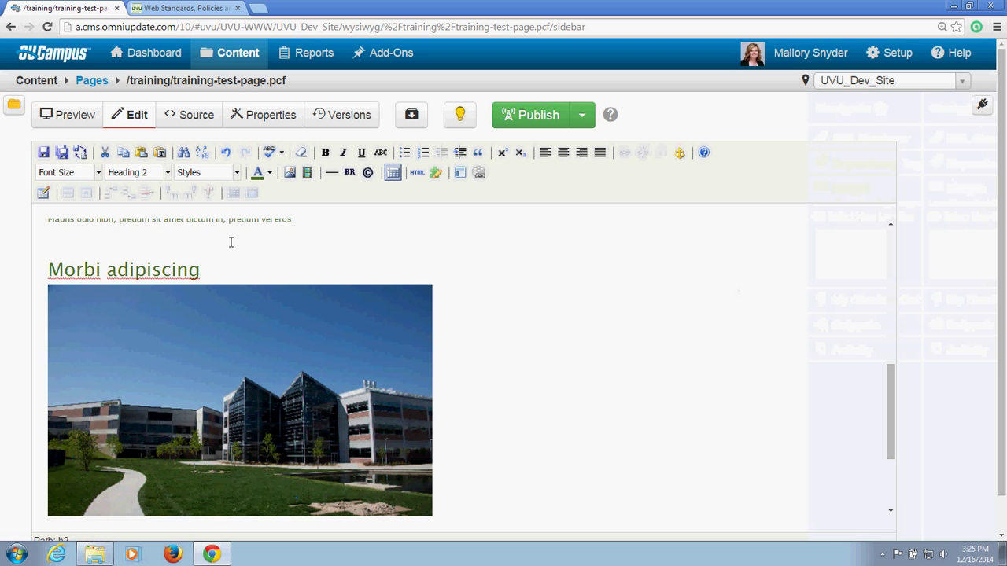
left_click(243, 297)
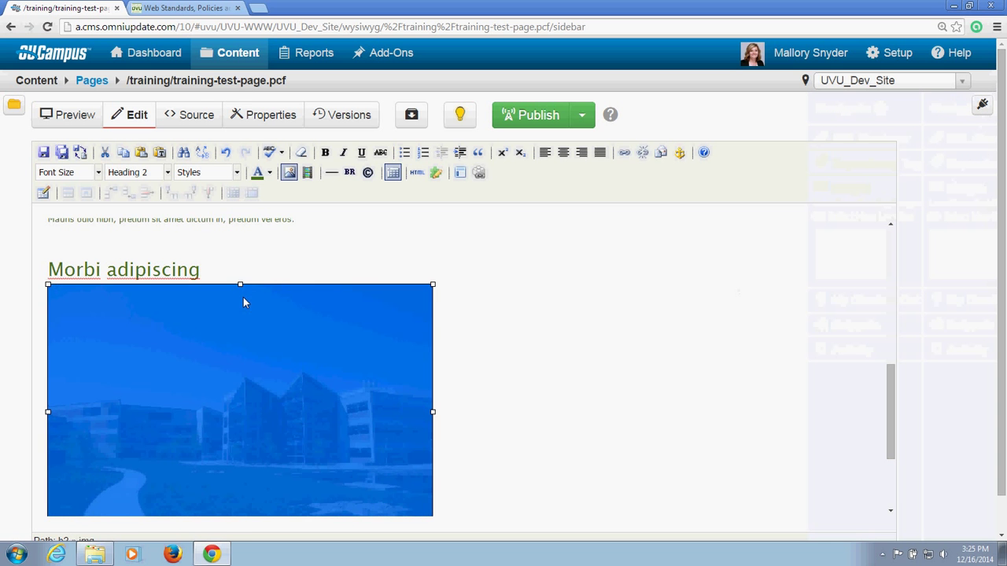
key("Delete")
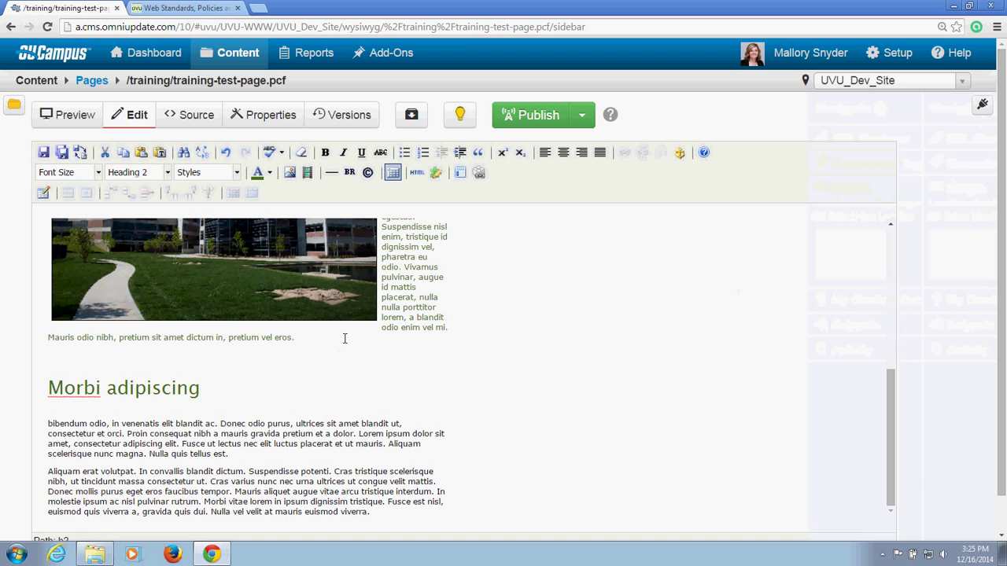
left_click(432, 277)
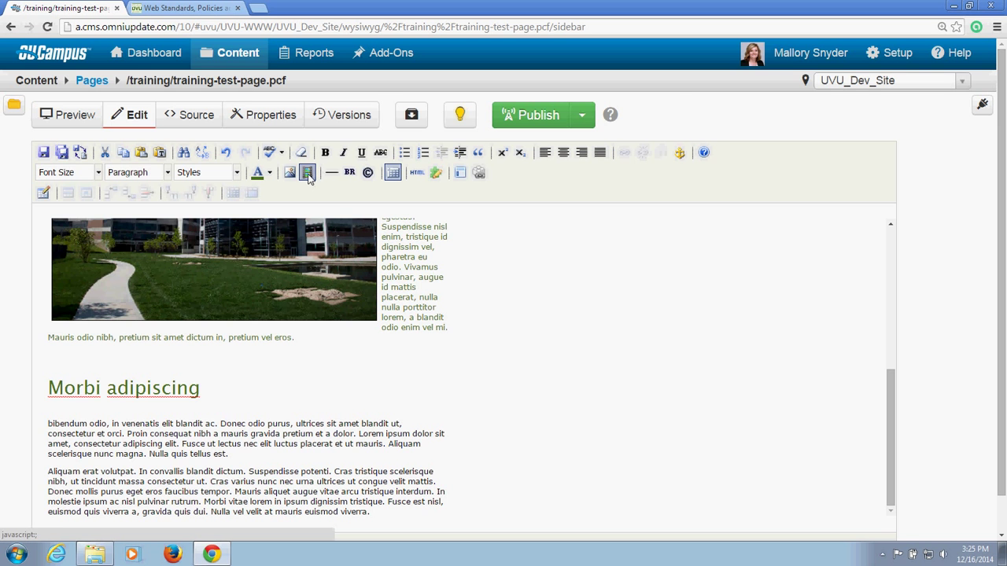
Step: Open Insert/Edit Embedded Media, cancel the file browser, and focus the empty File/URL field
left_click(307, 173)
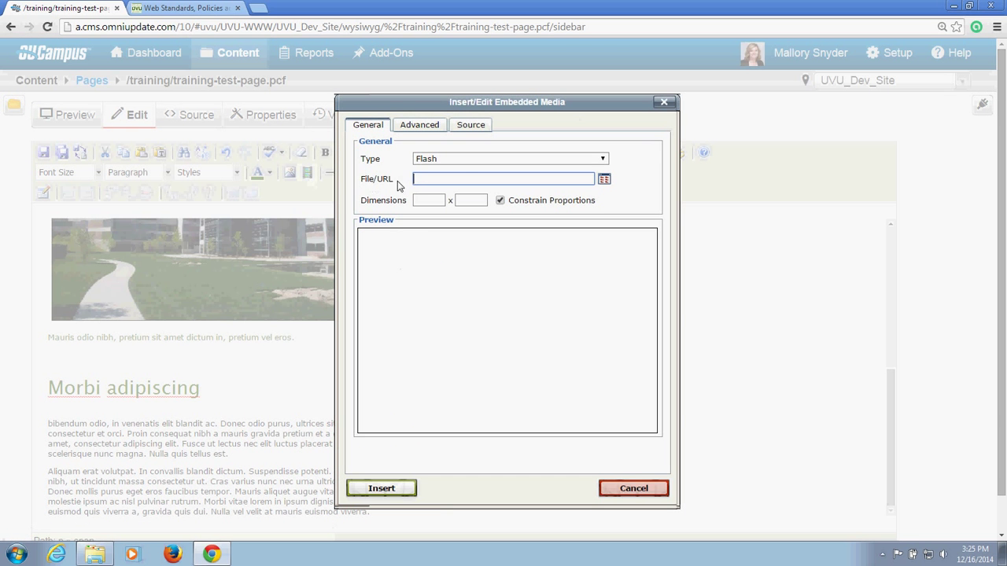
left_click(603, 180)
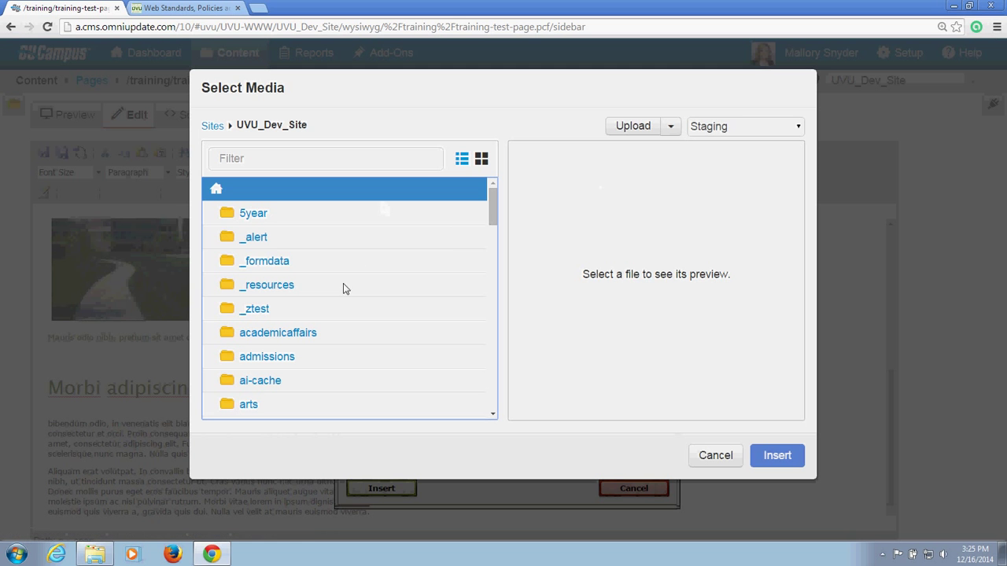
left_click_drag(491, 207, 490, 209)
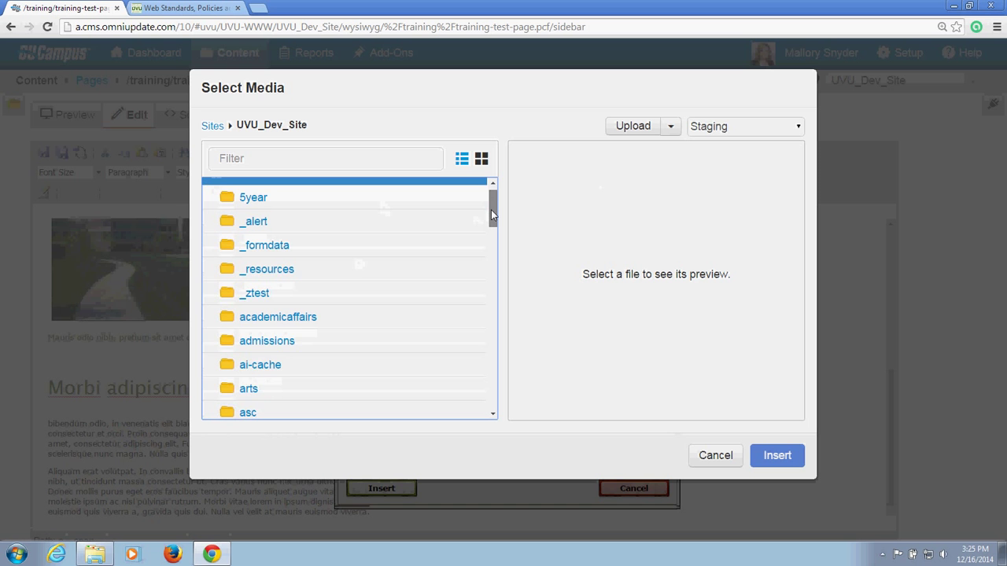
scroll(491, 209, "up", 1)
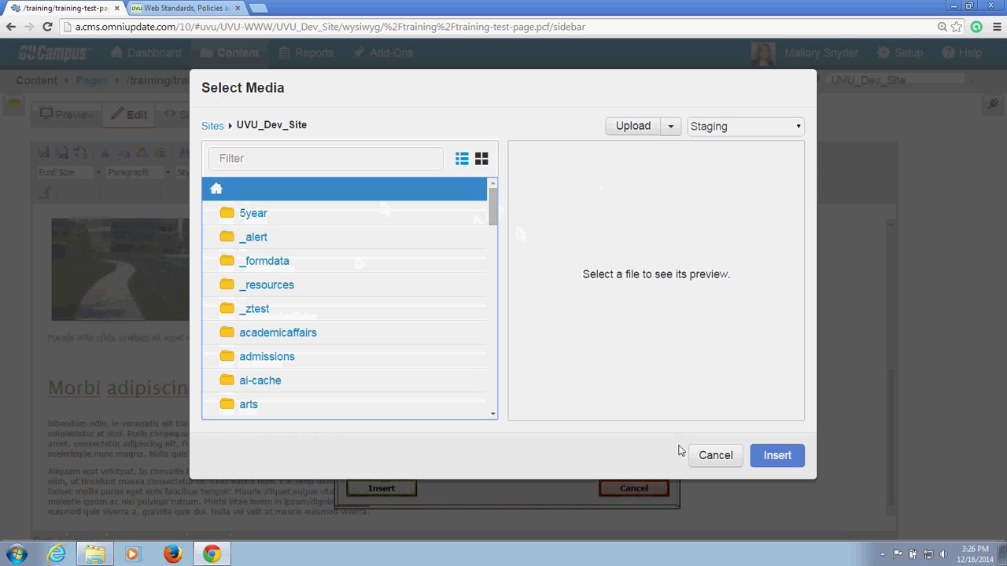
left_click(712, 456)
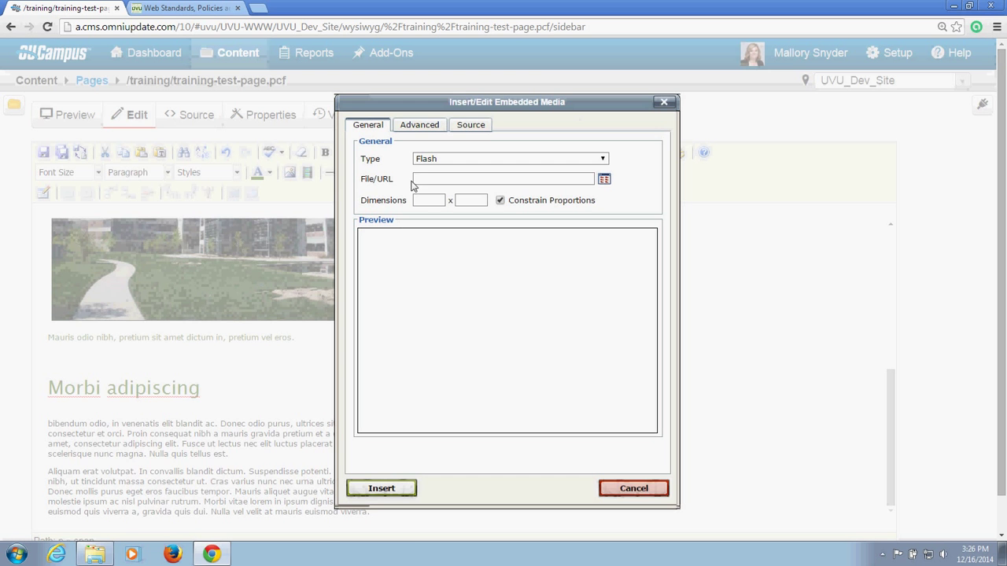
left_click(421, 178)
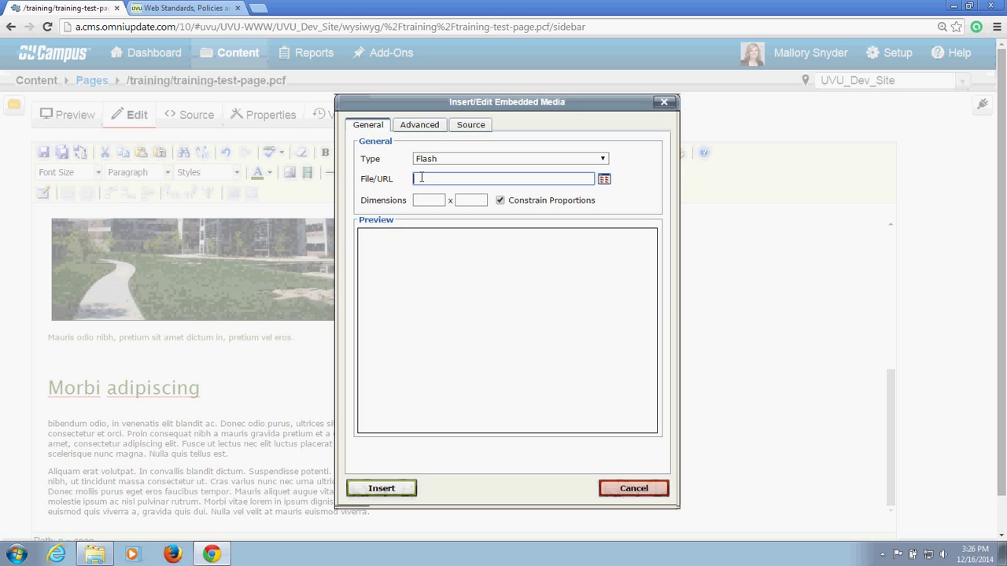
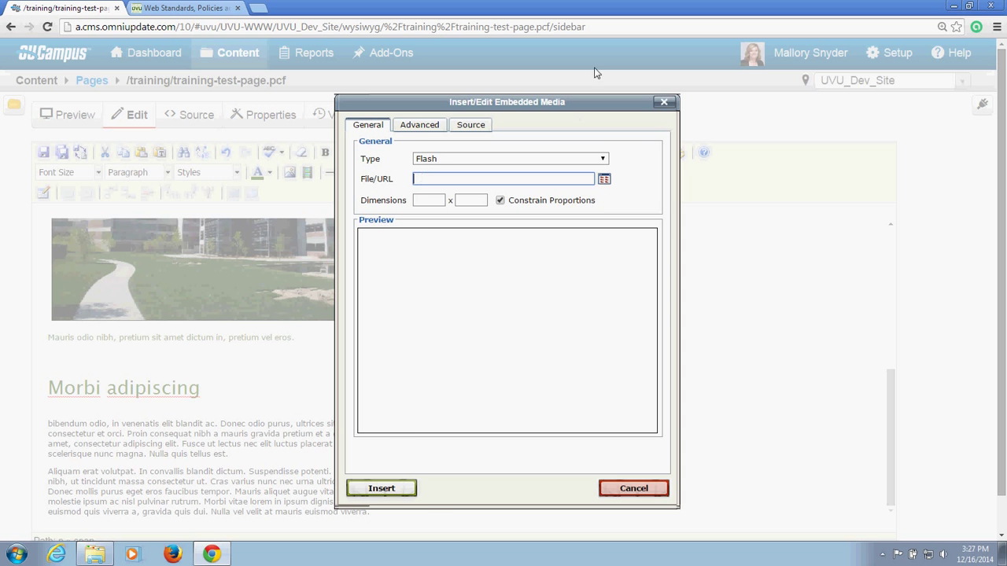
Step: Close the embedded media dialog without inserting anything and place the caret after 'pretium vel eros.'
left_click(663, 103)
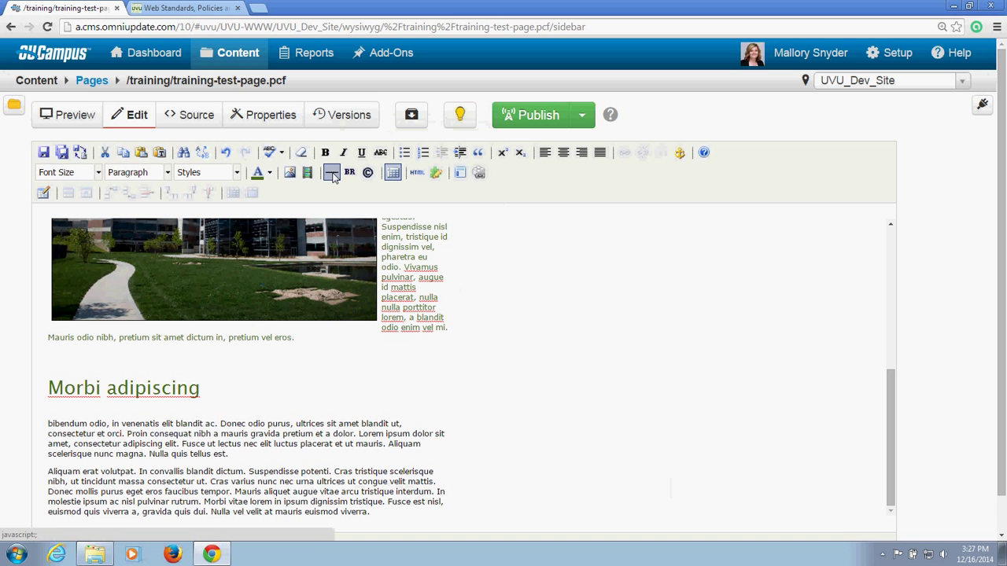
left_click(322, 342)
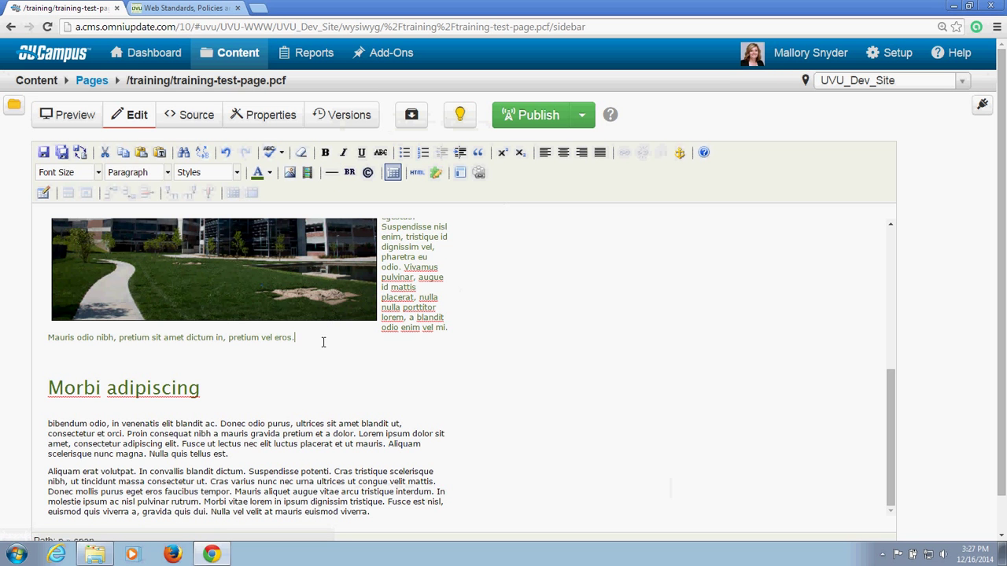
Step: Insert a horizontal rule after the 'pretium vel eros.' paragraph
left_click(331, 172)
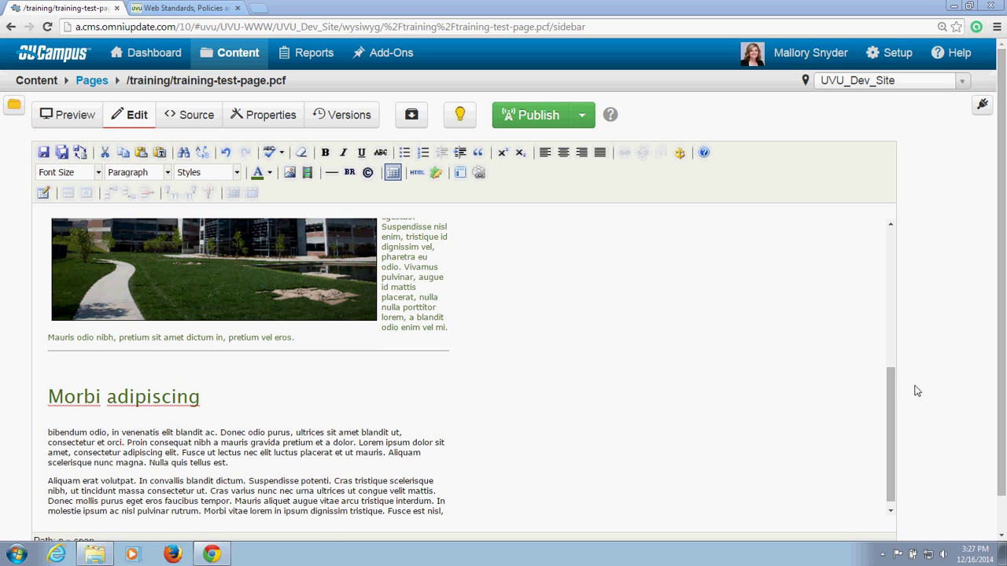
left_click_drag(894, 395, 892, 401)
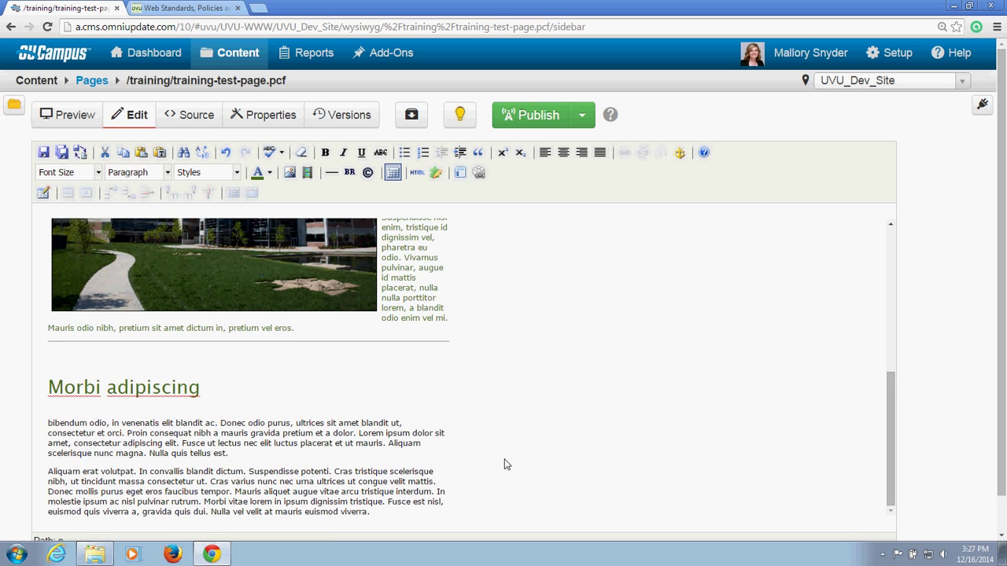
Step: Break the Morbi adipiscing paragraph into new paragraphs at Donec, Proin and Lorem ipsum
key("Return")
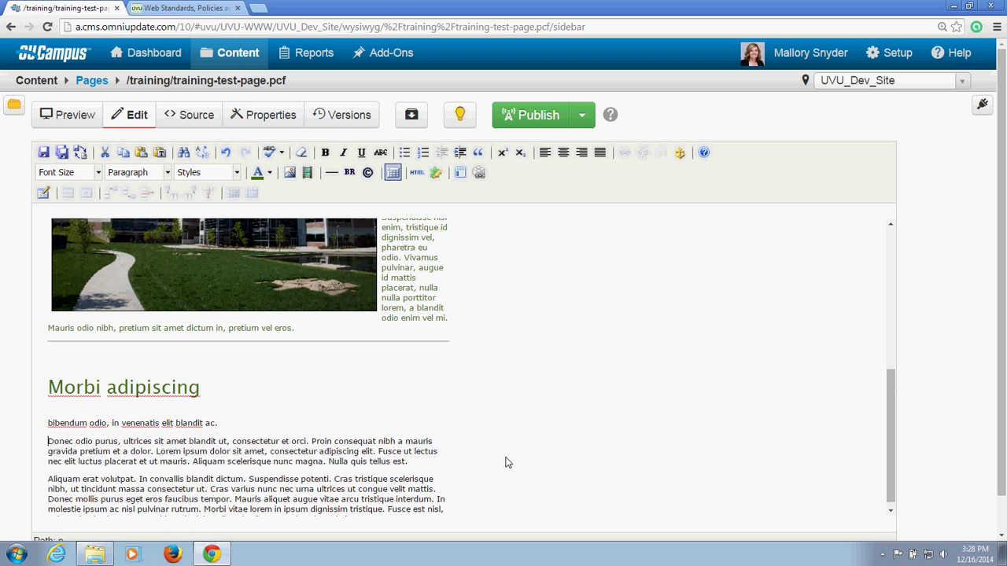
left_click(312, 441)
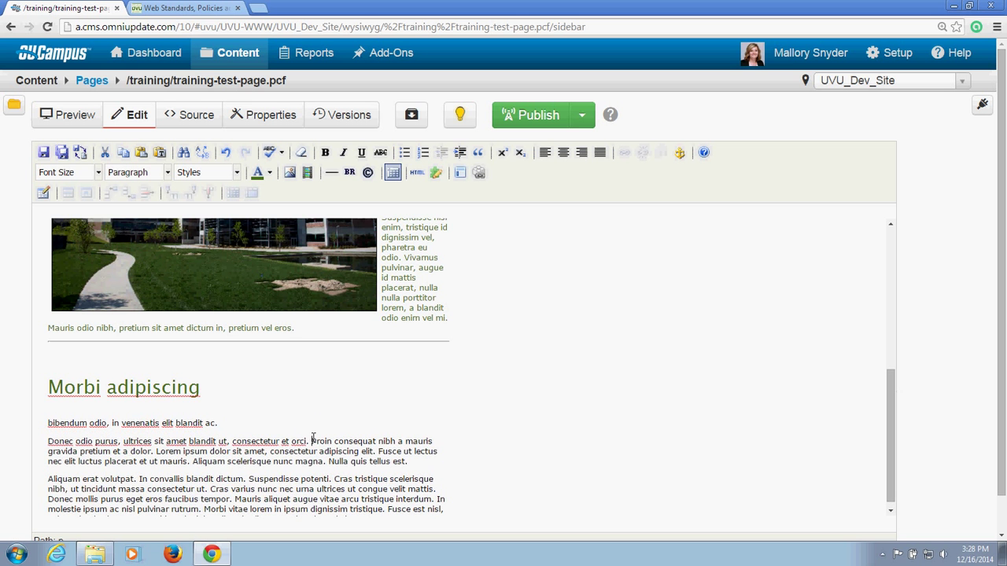
key("Return")
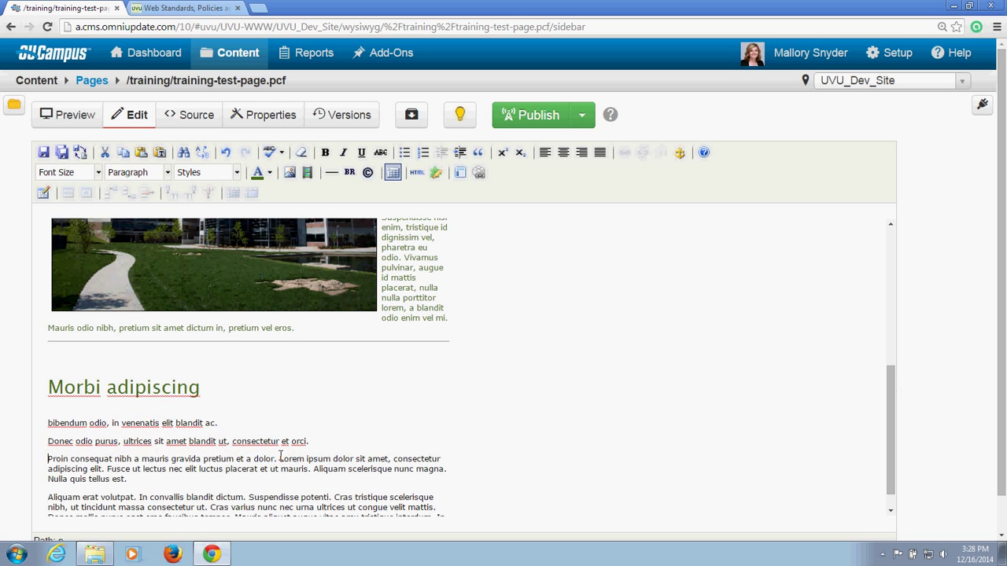
left_click(280, 459)
key("Return")
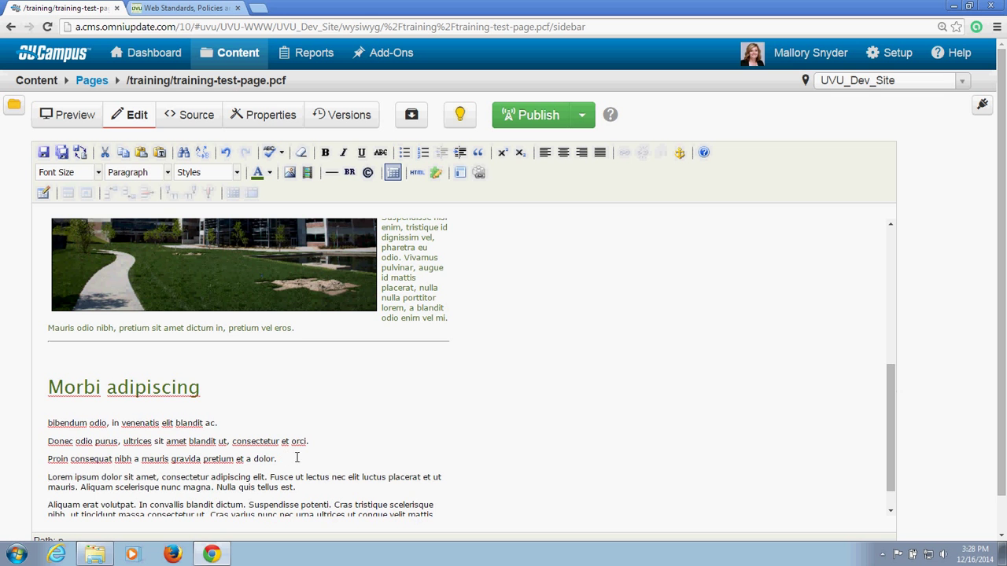
left_click_drag(48, 423, 290, 460)
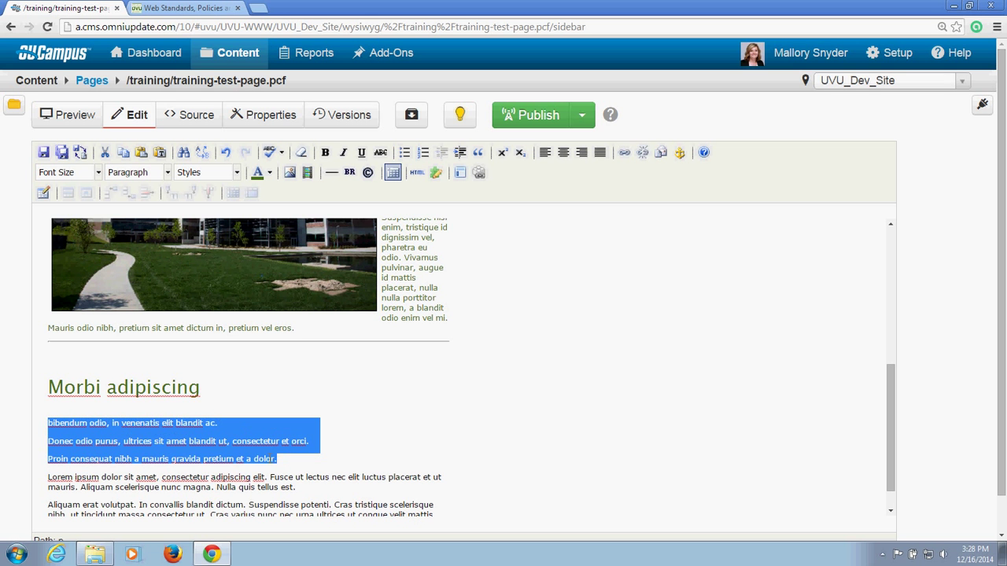
left_click(261, 458)
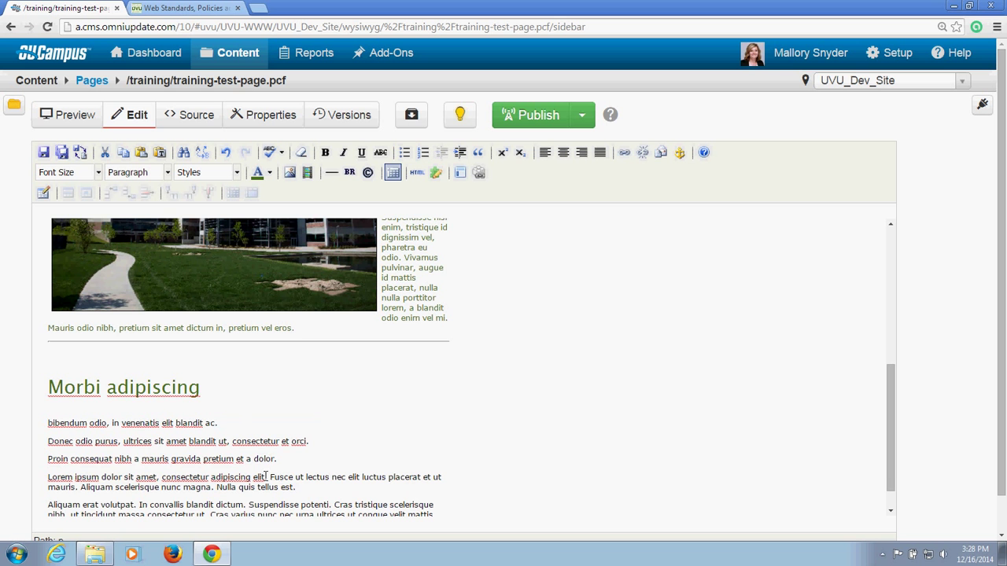
Step: Split off the Fusce sentence as a paragraph, then rejoin it to the Lorem ipsum line
left_click(269, 477)
key("Return")
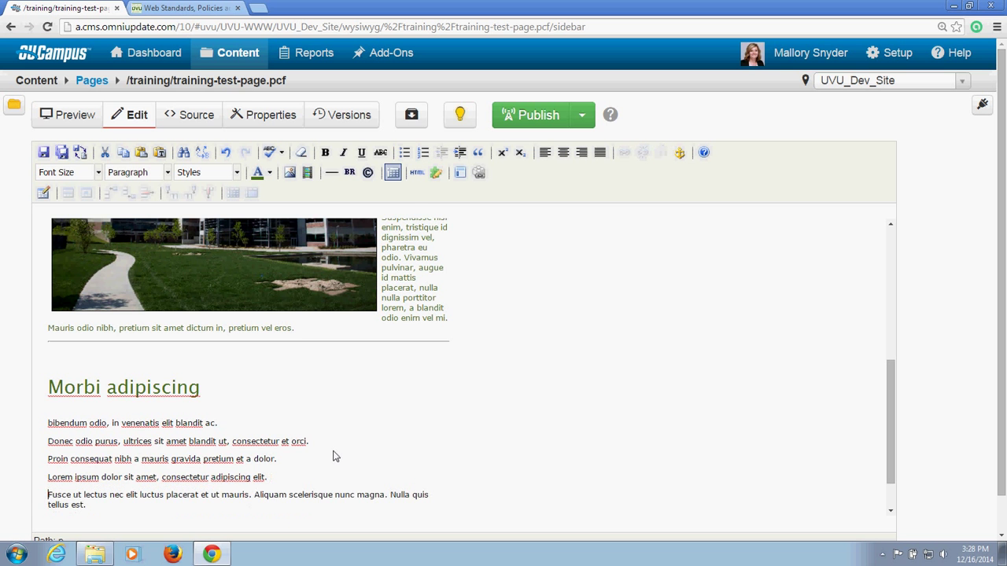
scroll(334, 456, "down", 3)
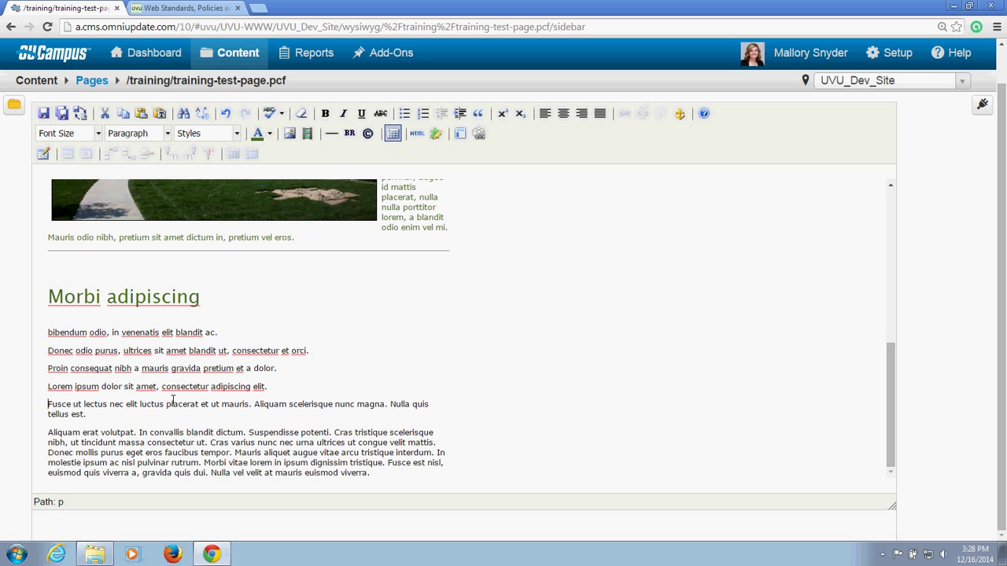
key("BackSpace")
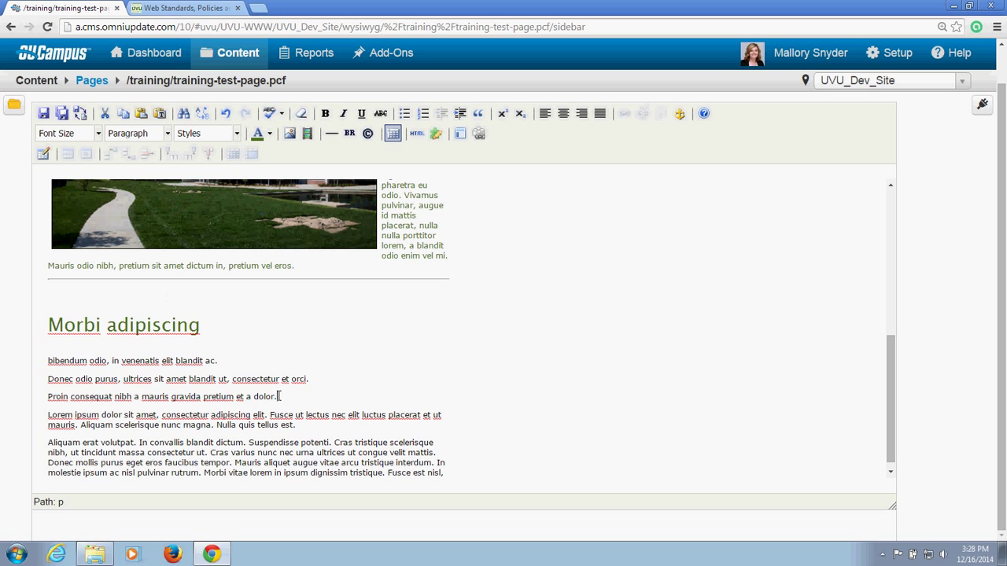
Step: Rejoin Lorem ipsum to Proin and add line breaks before Lorem ipsum, Fusce, Aliquam and In convallis
left_click(49, 413)
key("BackSpace")
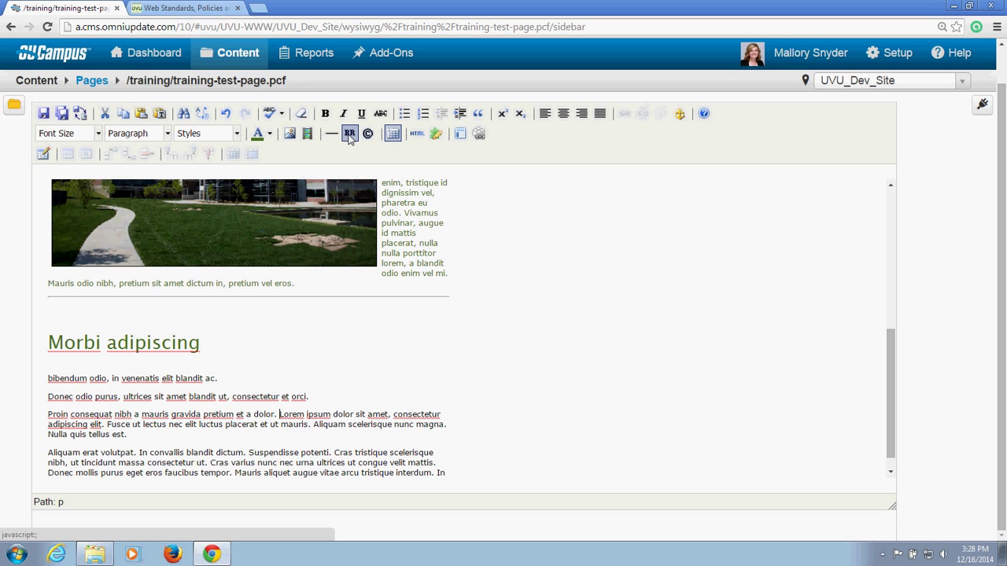
left_click(350, 134)
left_click(269, 424)
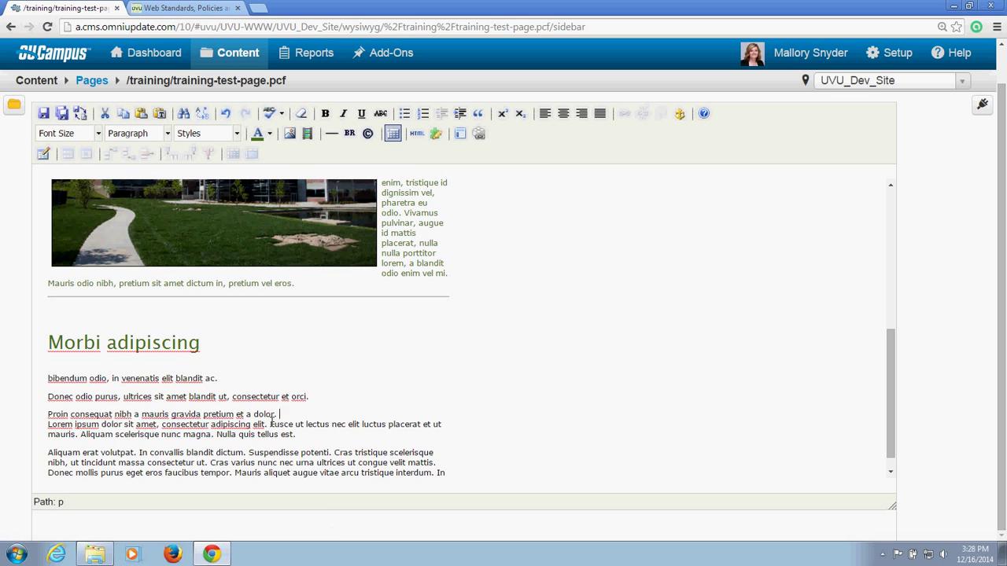
left_click(350, 134)
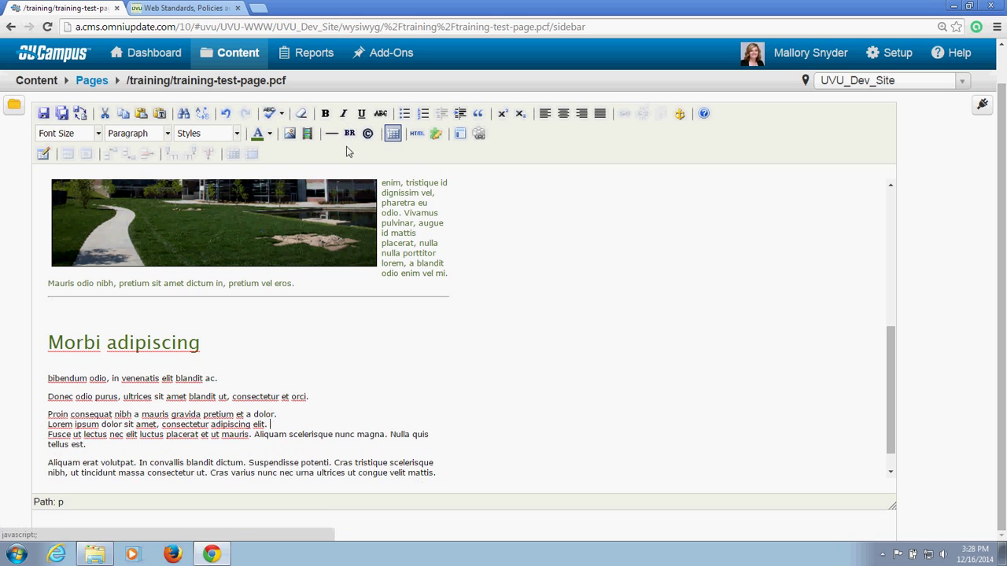
left_click(252, 435)
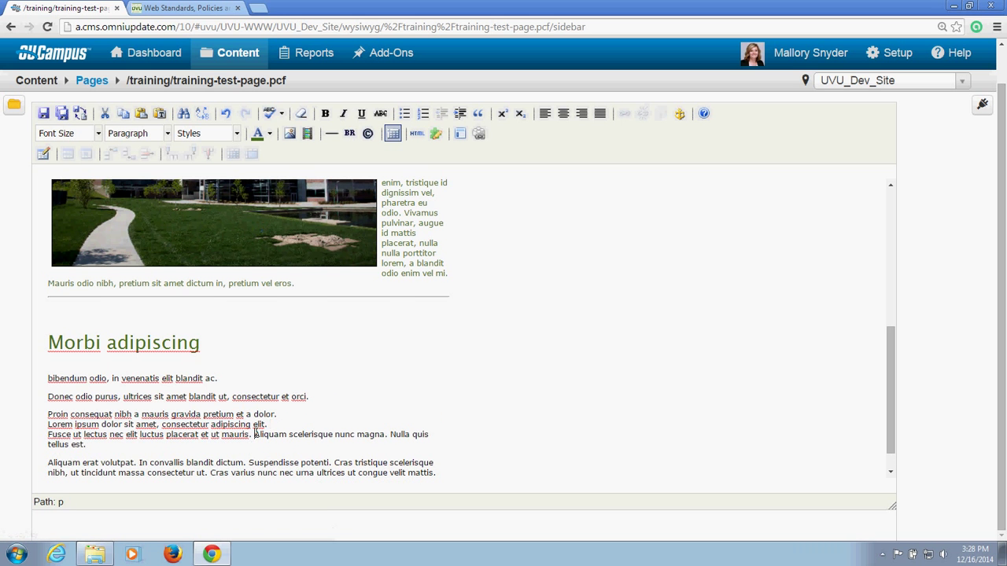
left_click(350, 133)
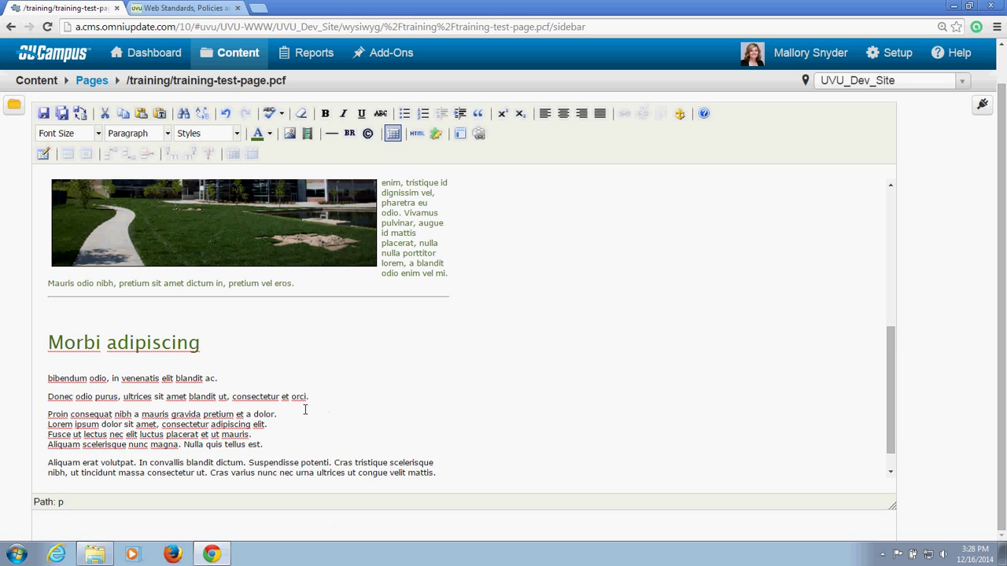
scroll(338, 397, "down", 1)
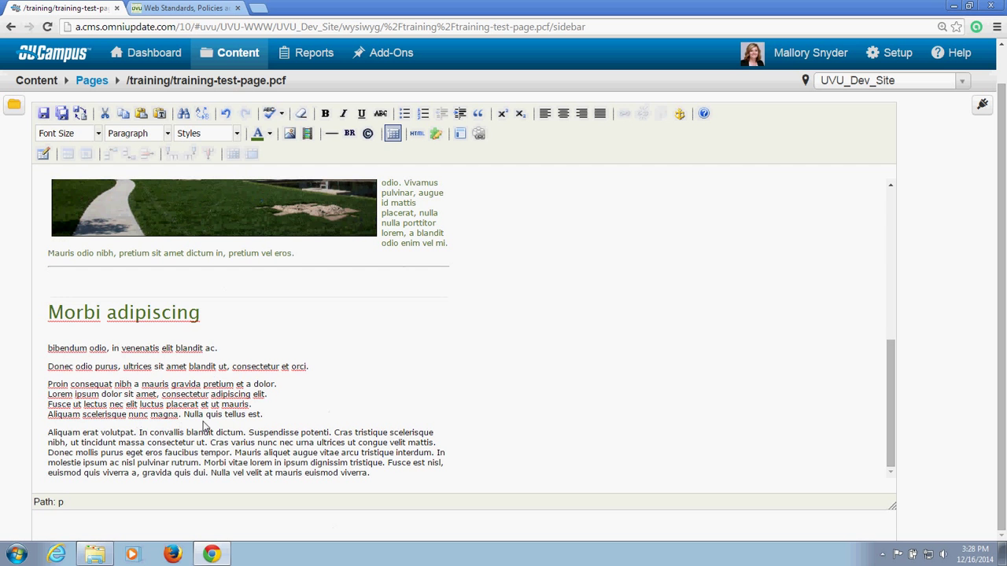
key("shift+Return")
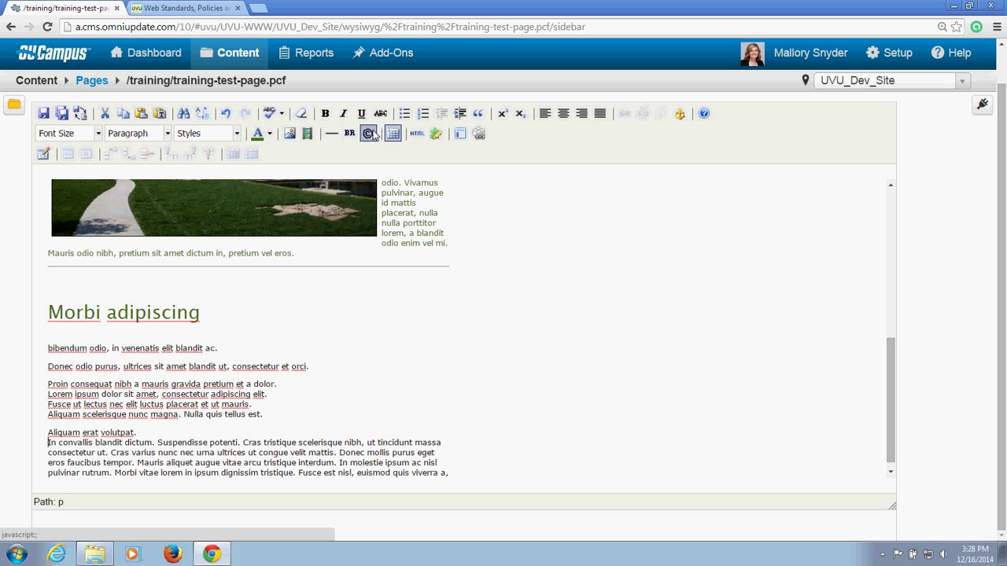
left_click(369, 134)
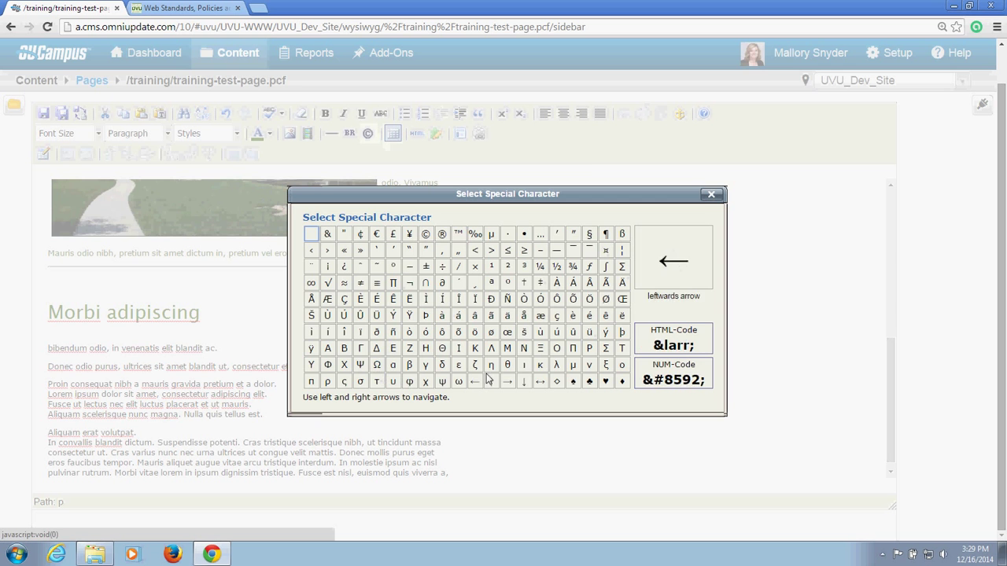
left_click(711, 194)
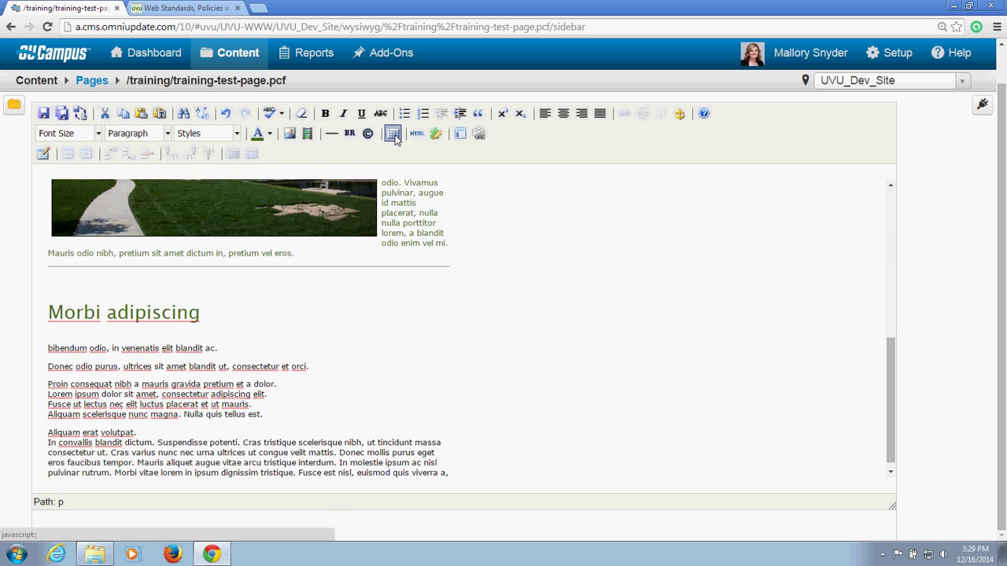
left_click(394, 136)
left_click(417, 135)
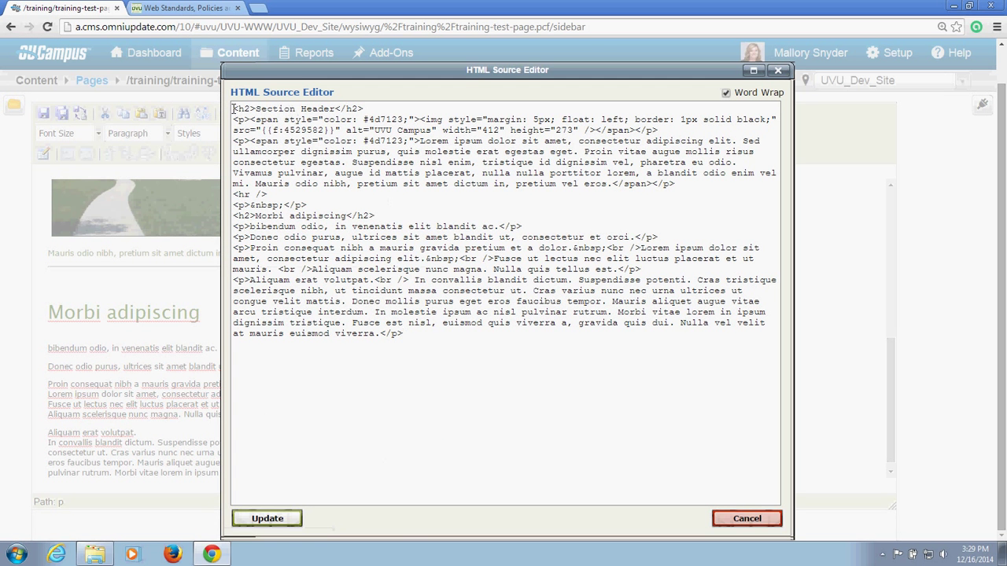
left_click_drag(234, 108, 441, 348)
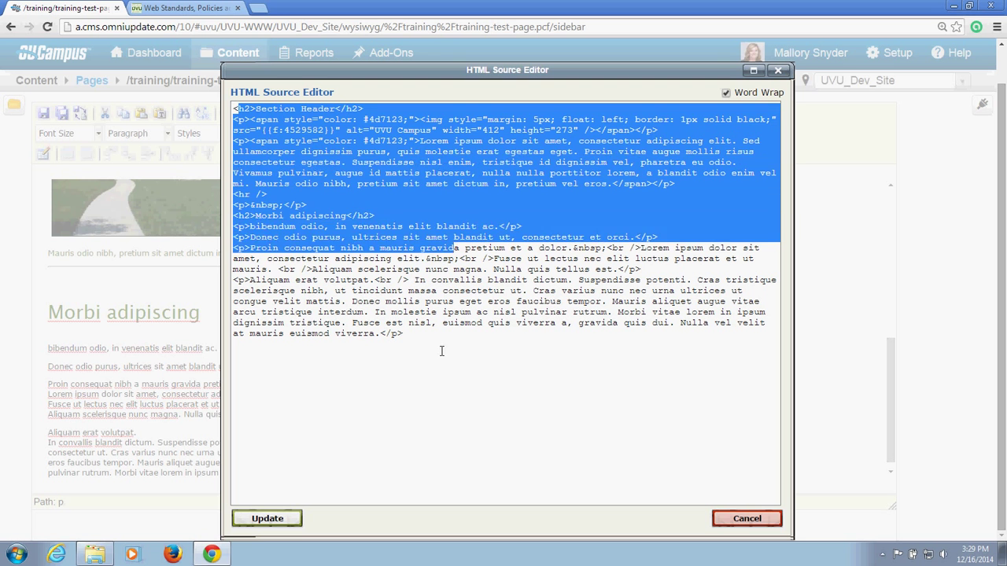
left_click(439, 347)
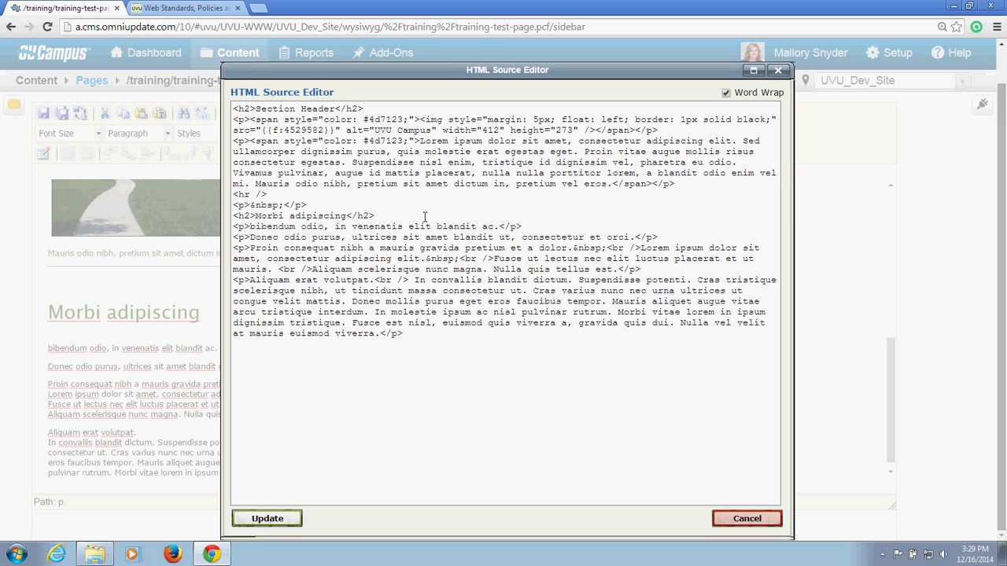
left_click(779, 71)
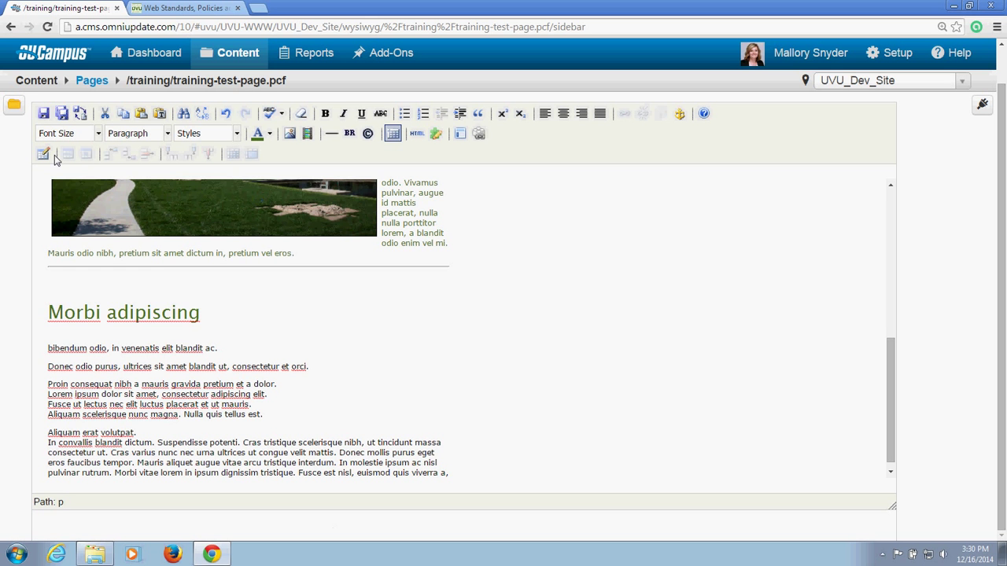
Step: Check the UVU Web Standards page's mobile and desktop layouts by resizing Chrome, then maximize it
left_click(163, 6)
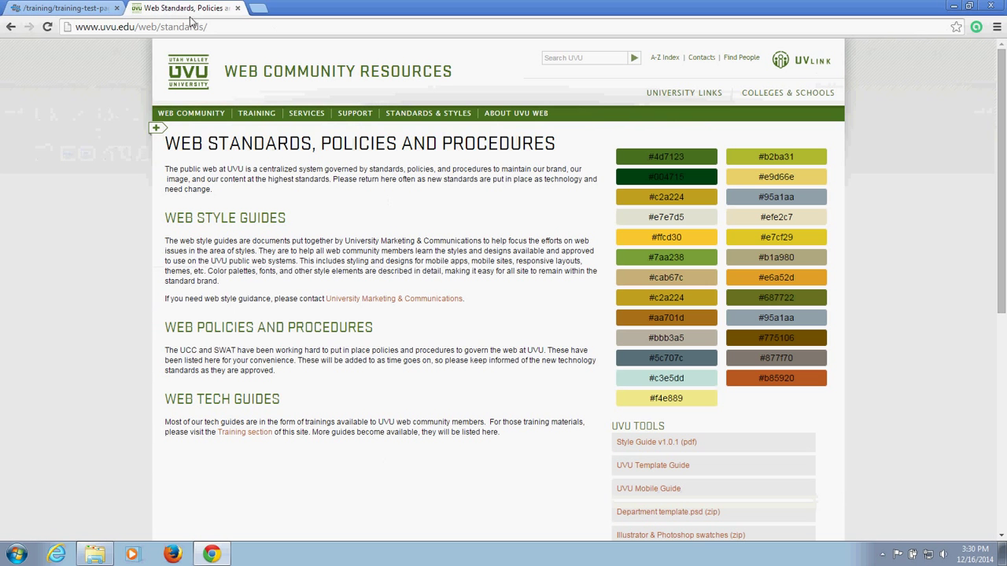
left_click(970, 6)
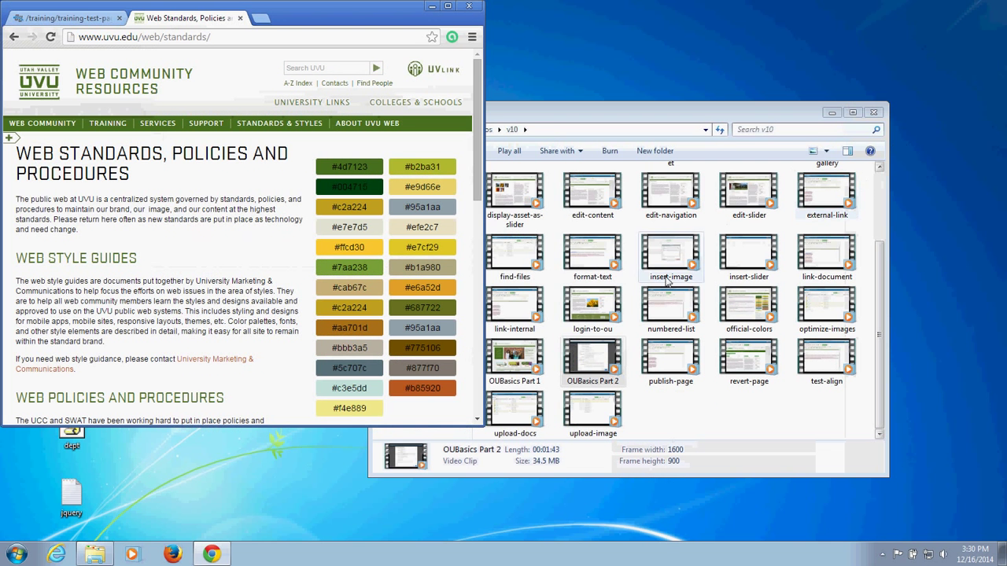
left_click(831, 112)
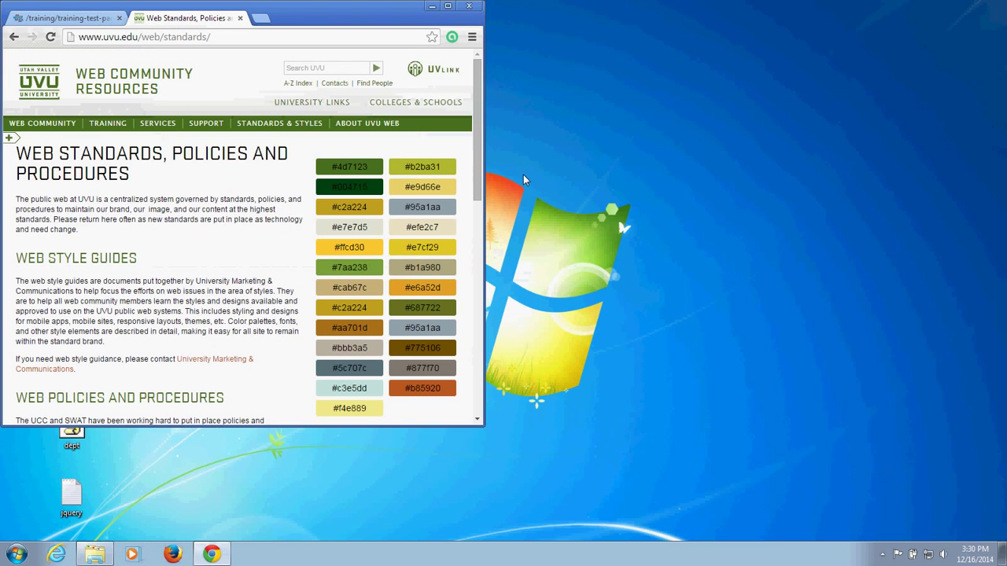
left_click_drag(483, 194, 474, 195)
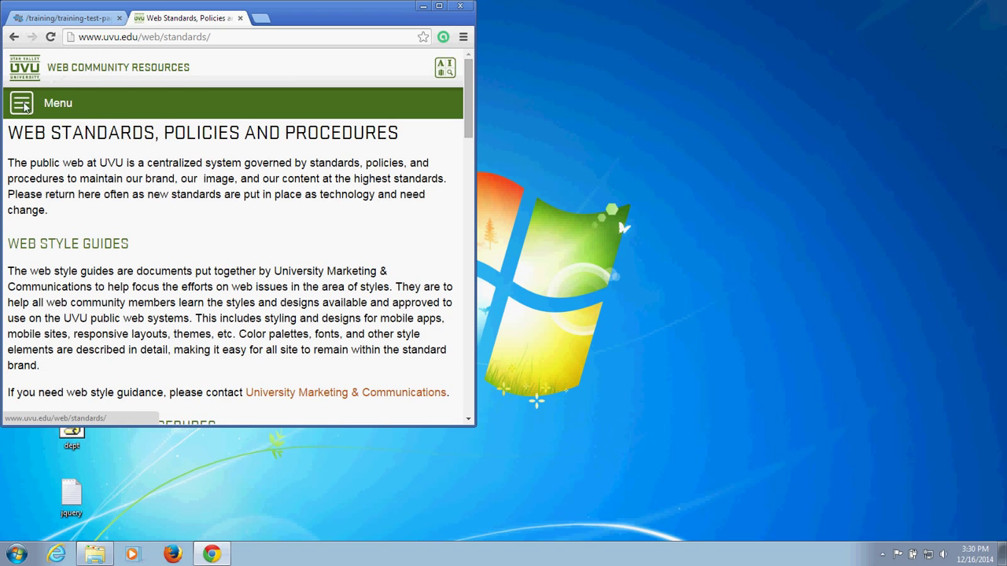
left_click(24, 105)
left_click(207, 126)
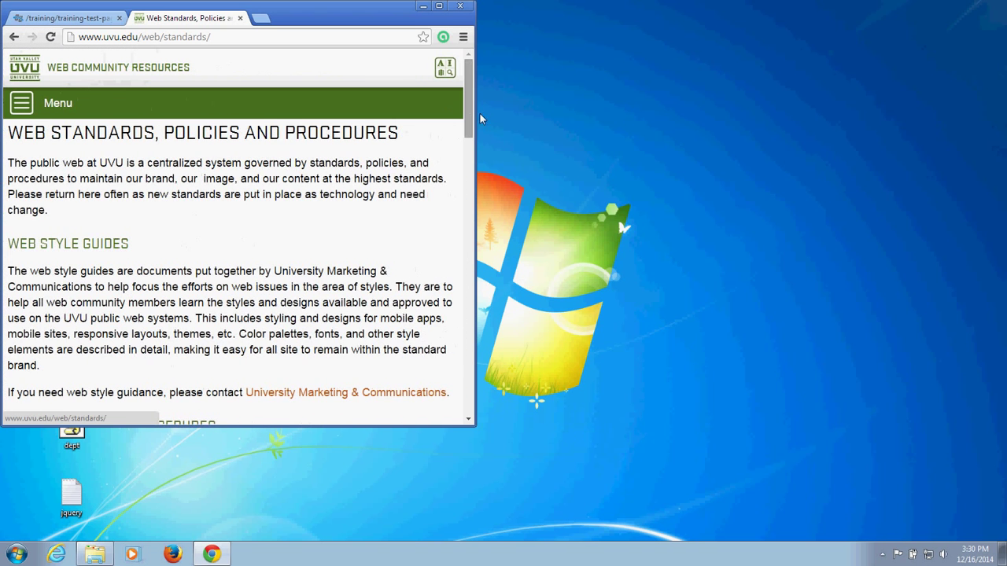
left_click_drag(475, 112, 514, 113)
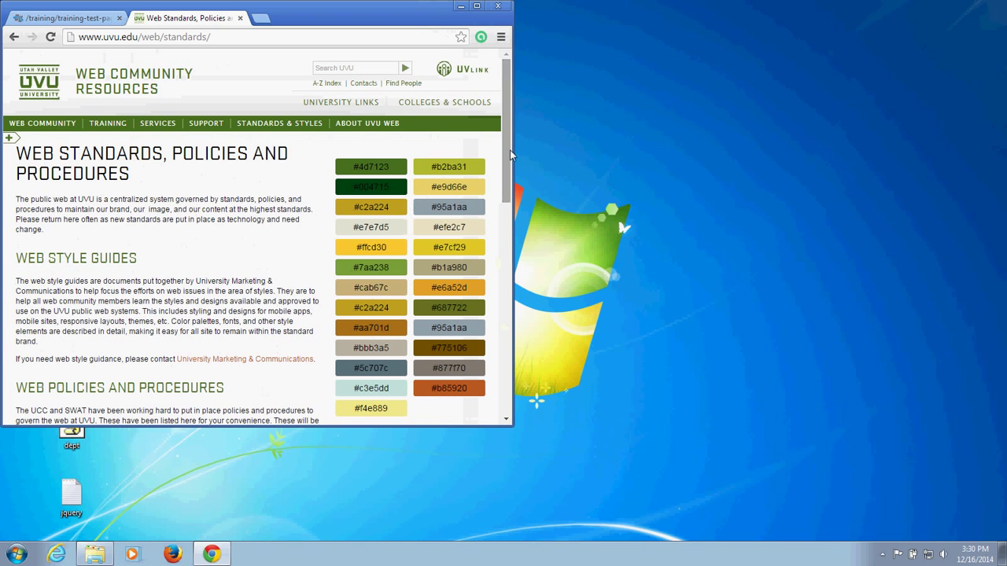
left_click_drag(513, 151, 467, 115)
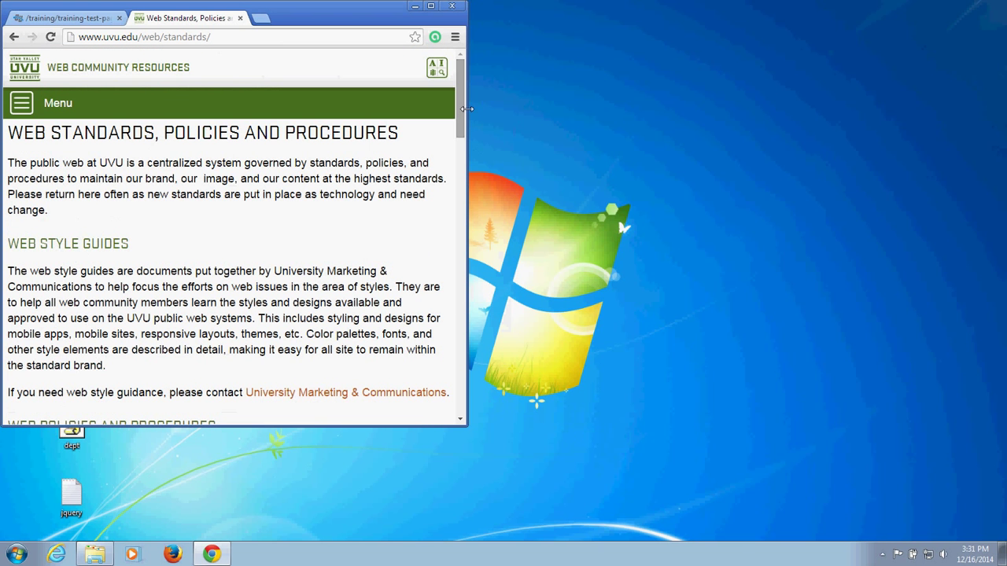
left_click(430, 6)
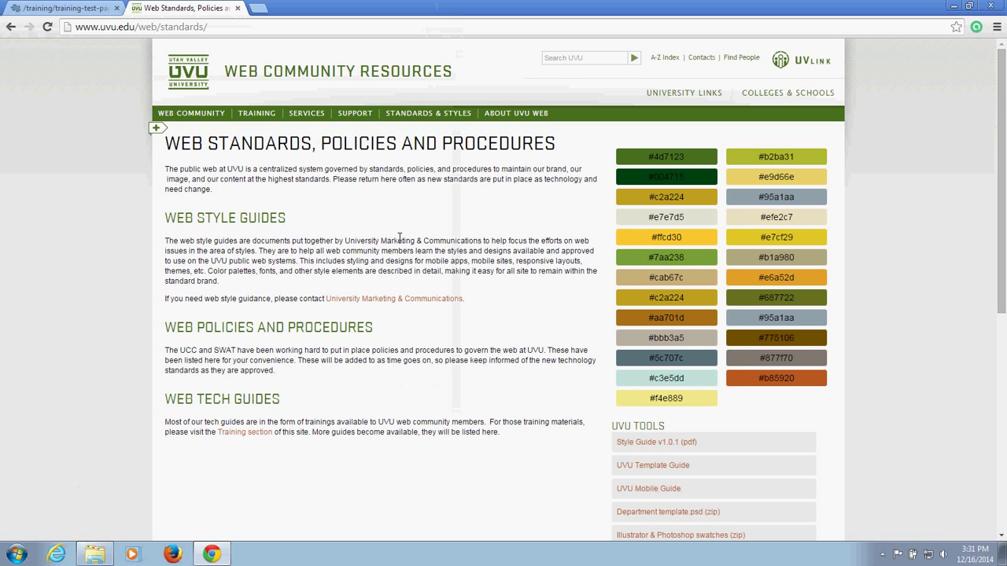
Step: Return to the training-test-page editor and place the caret after 'pretium vel eros.'
left_click(96, 7)
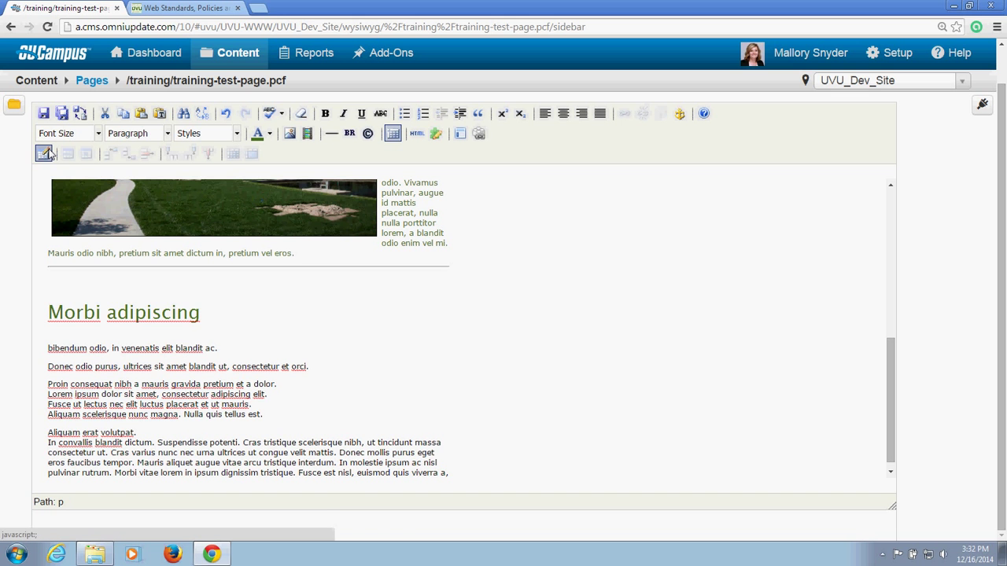
left_click(56, 283)
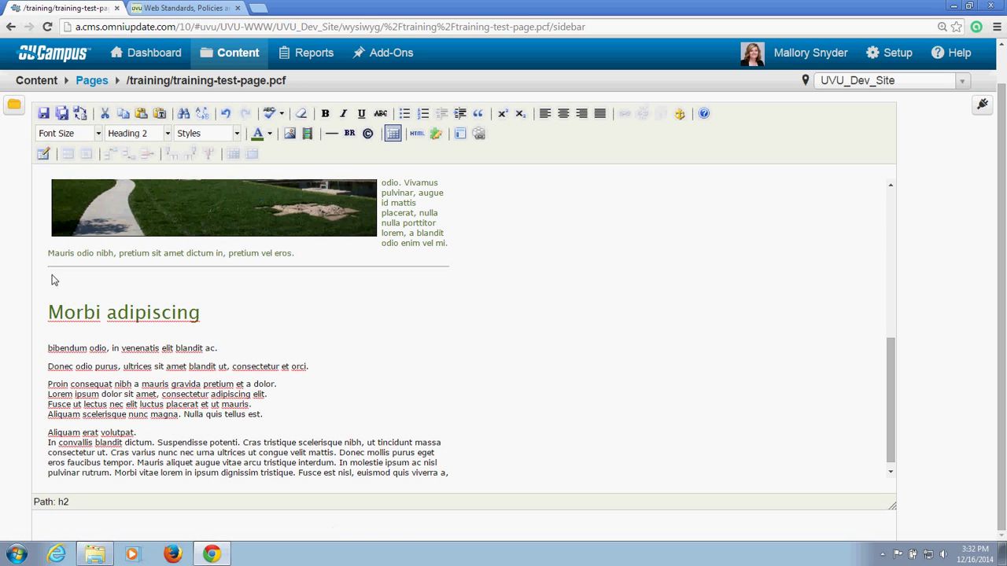
left_click(51, 273)
left_click(303, 253)
Step: Add a new paragraph below 'pretium vel eros.' and insert a 5-column, 5-row table there
key("Return")
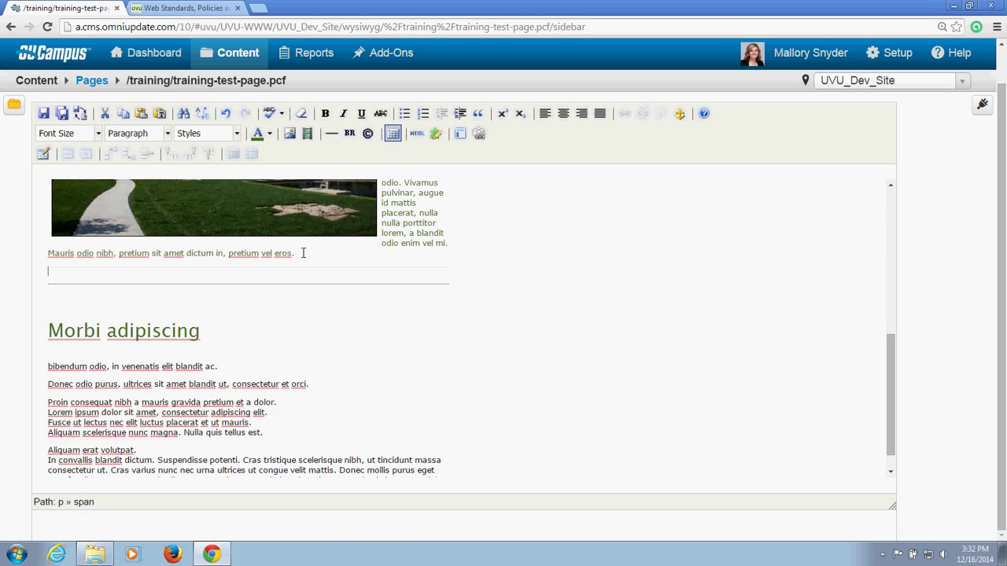
left_click(43, 154)
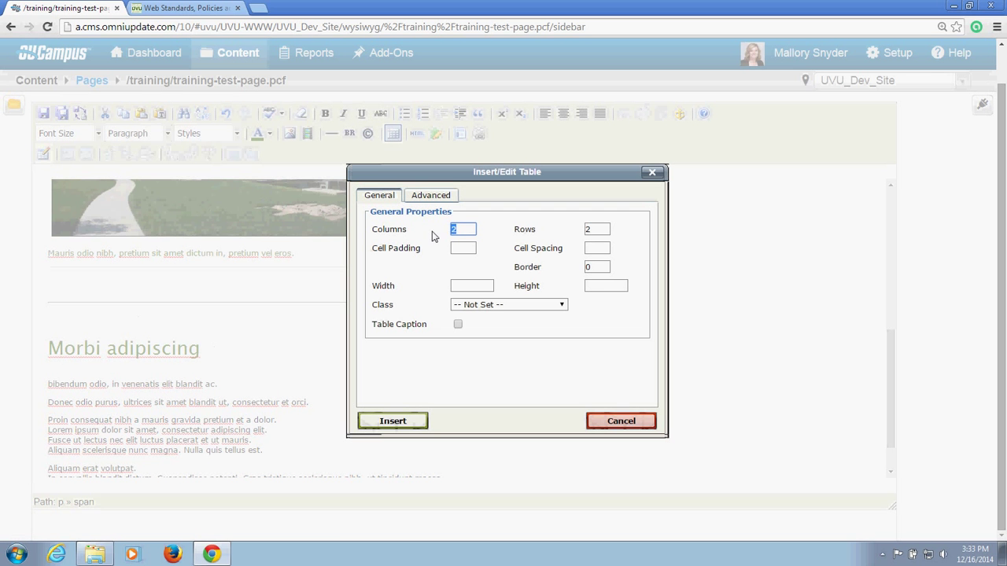
type("5")
key("Tab")
type("5")
left_click(463, 249)
left_click(472, 288)
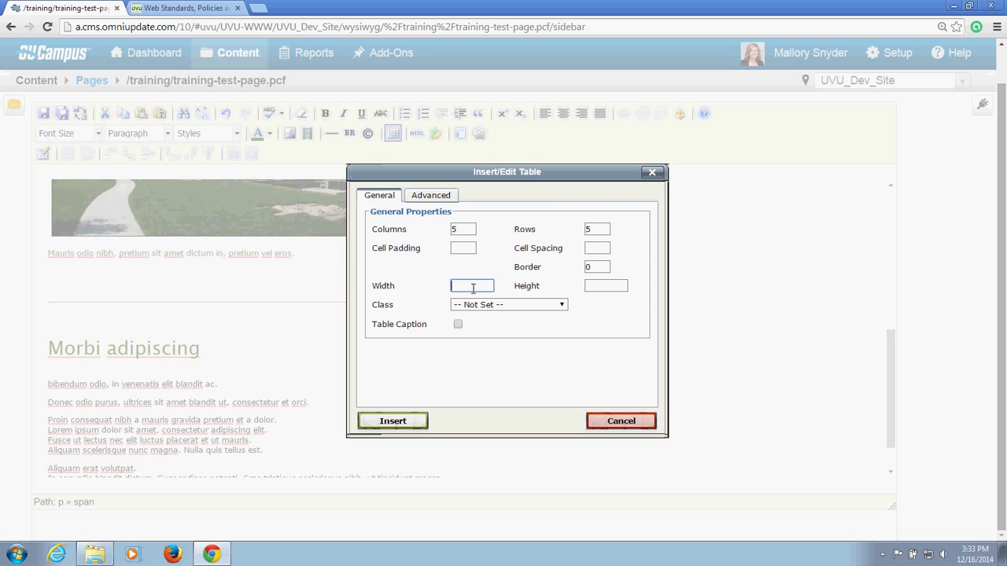
left_click(394, 420)
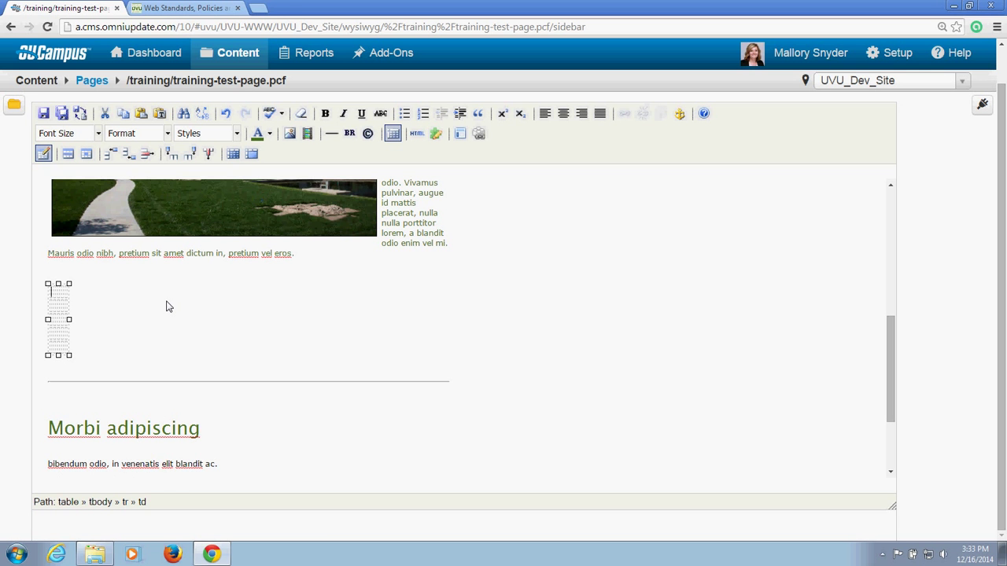
Step: Type the headings Name, Date and Birthday across the table's first row
type("Name ")
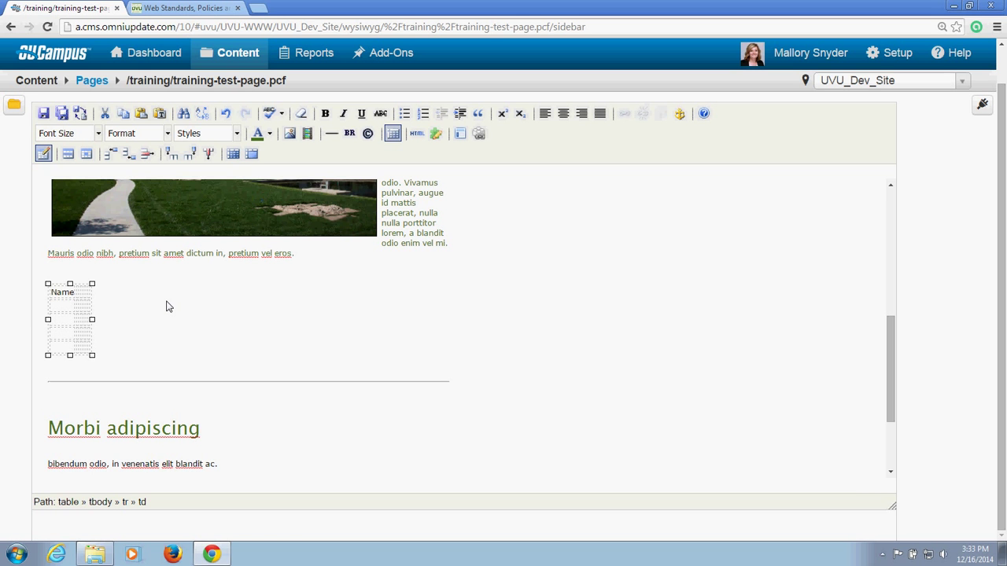
type("Date ")
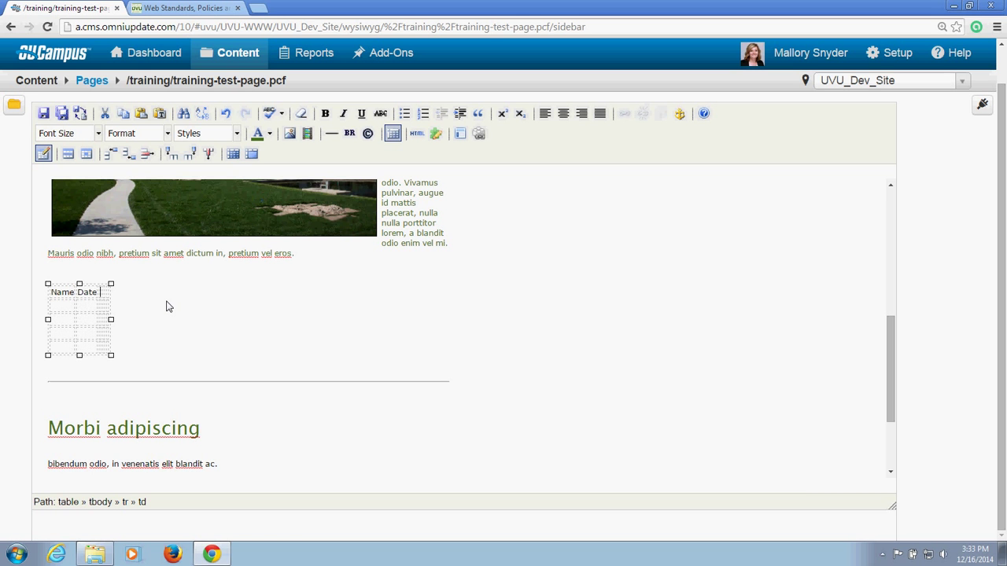
type("Bl")
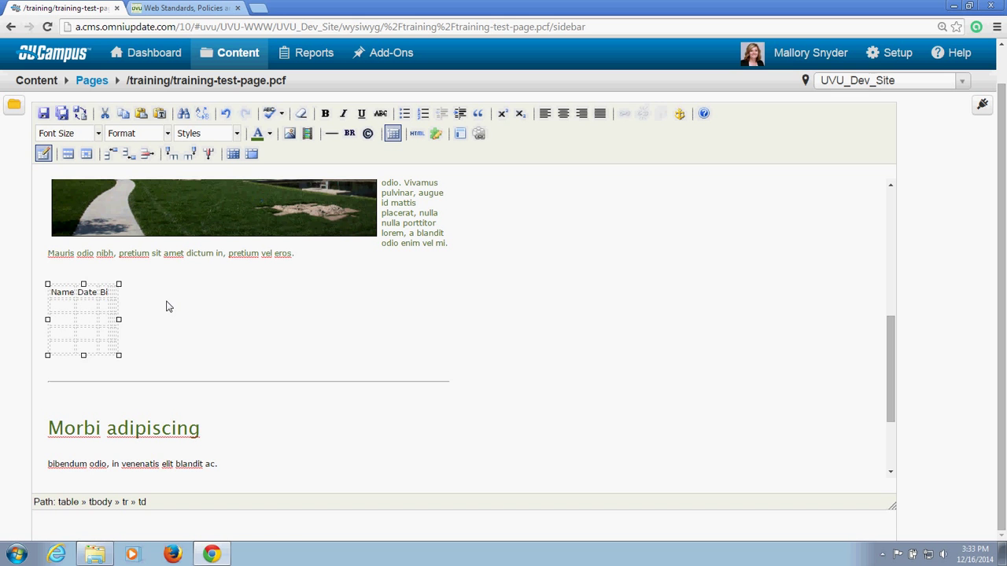
type("rthday")
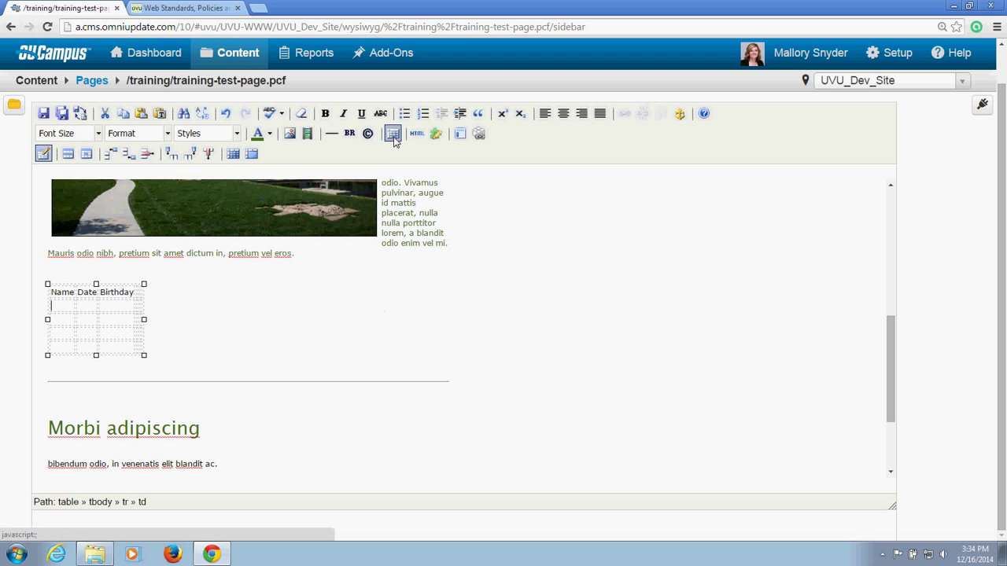
left_click(394, 135)
left_click(228, 343)
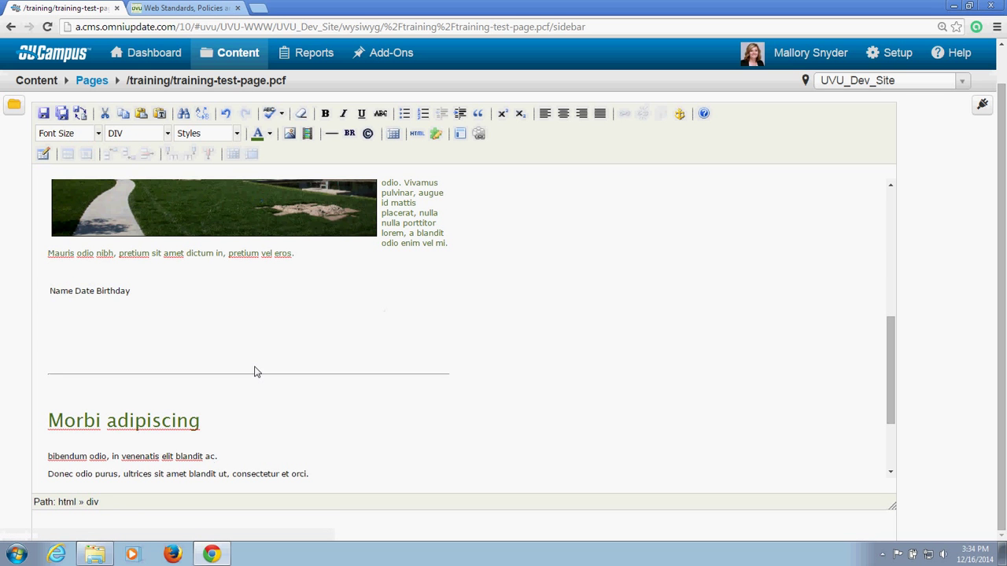
left_click(393, 135)
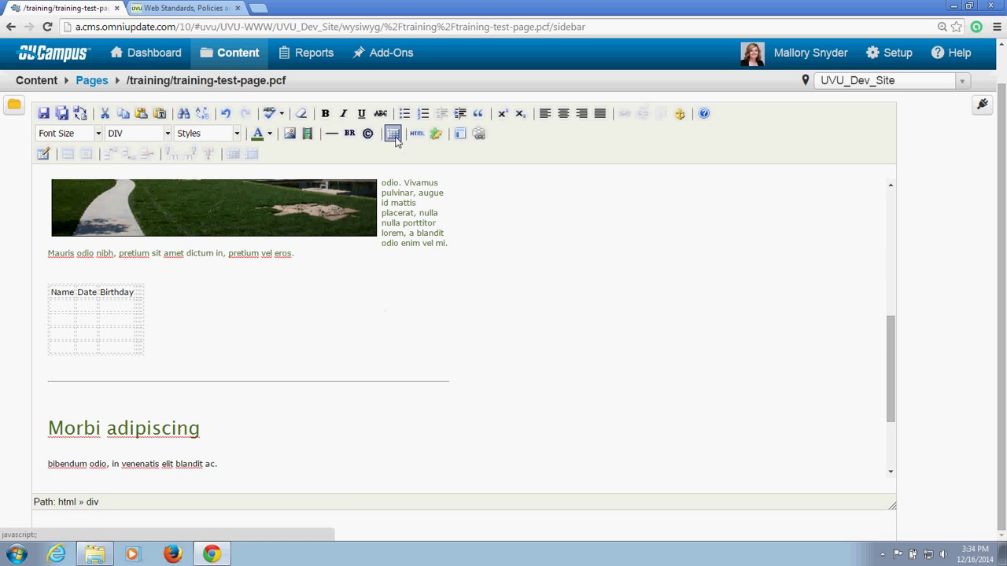
left_click(132, 306)
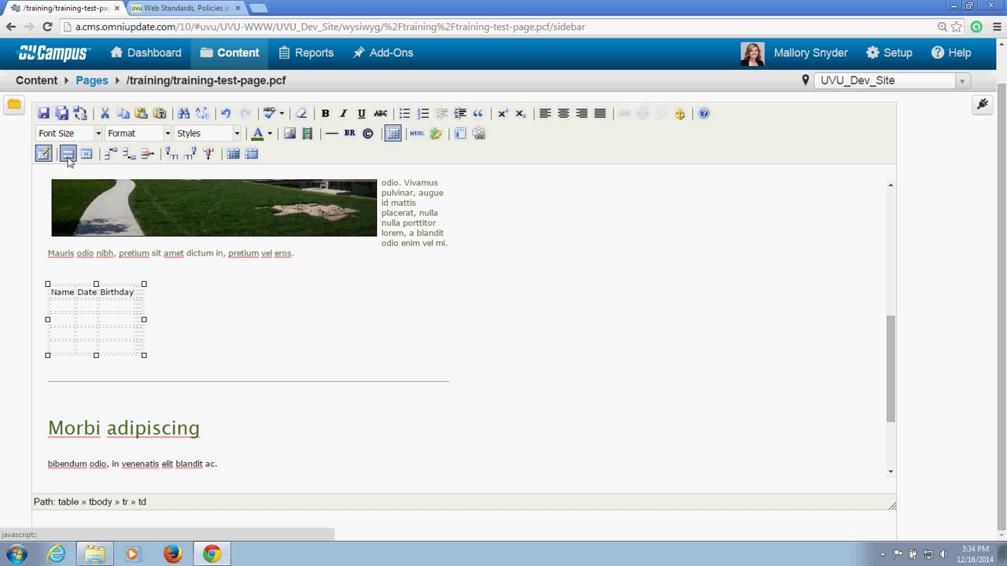
left_click_drag(63, 305, 140, 313)
left_click_drag(52, 293, 142, 350)
left_click(55, 291)
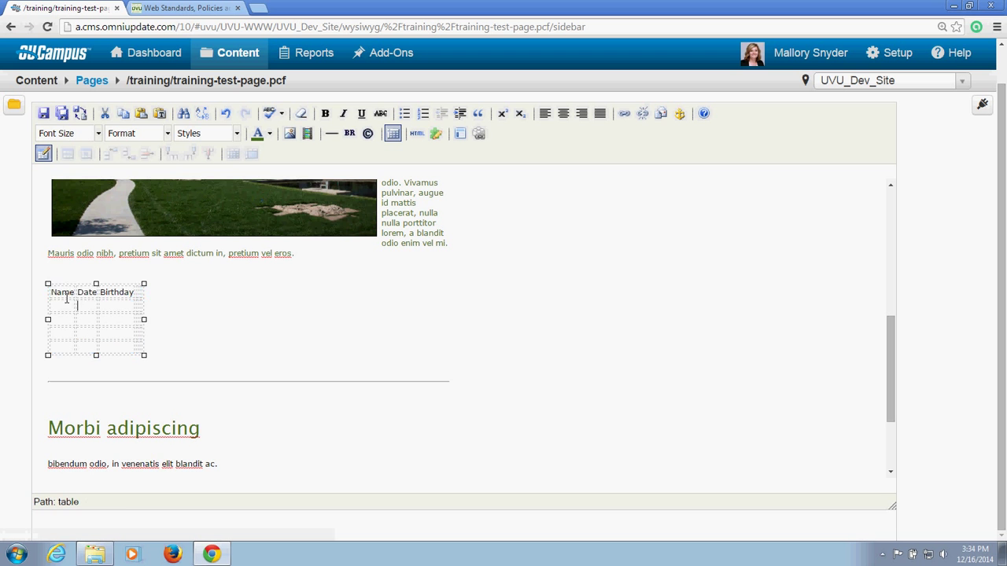
left_click_drag(53, 292, 141, 291)
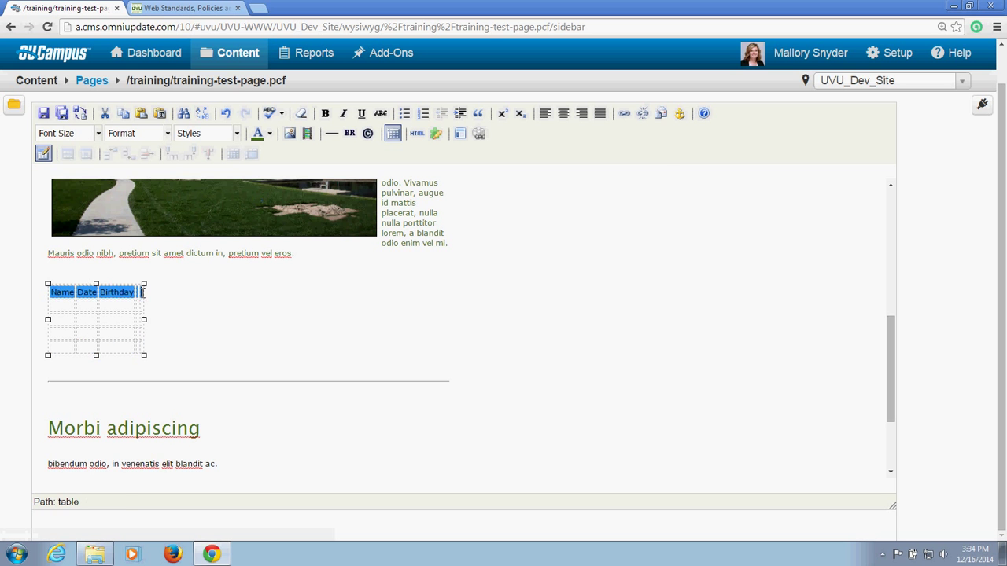
Step: Set the header row's alignment to Right in Table Row Properties
left_click(68, 153)
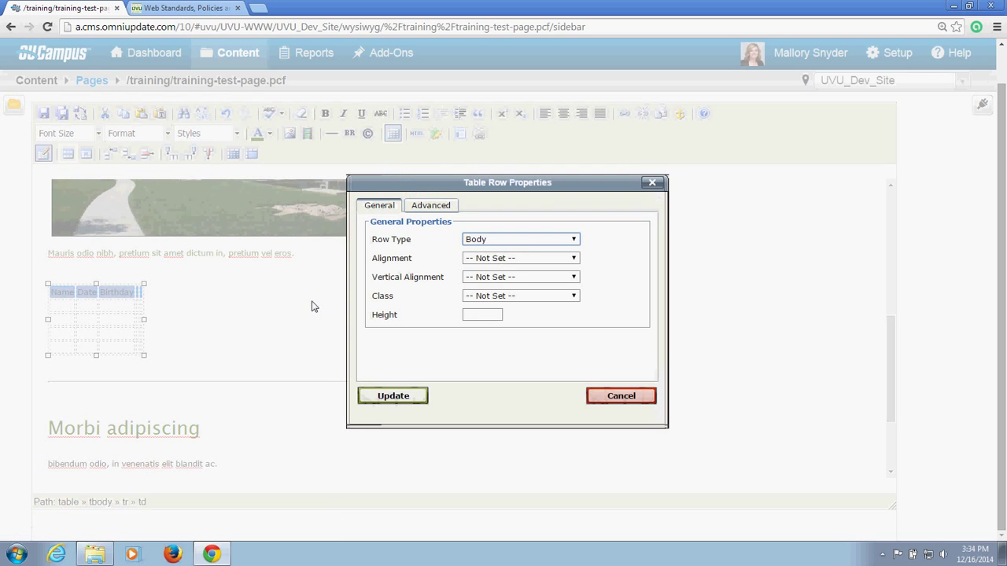
left_click(567, 260)
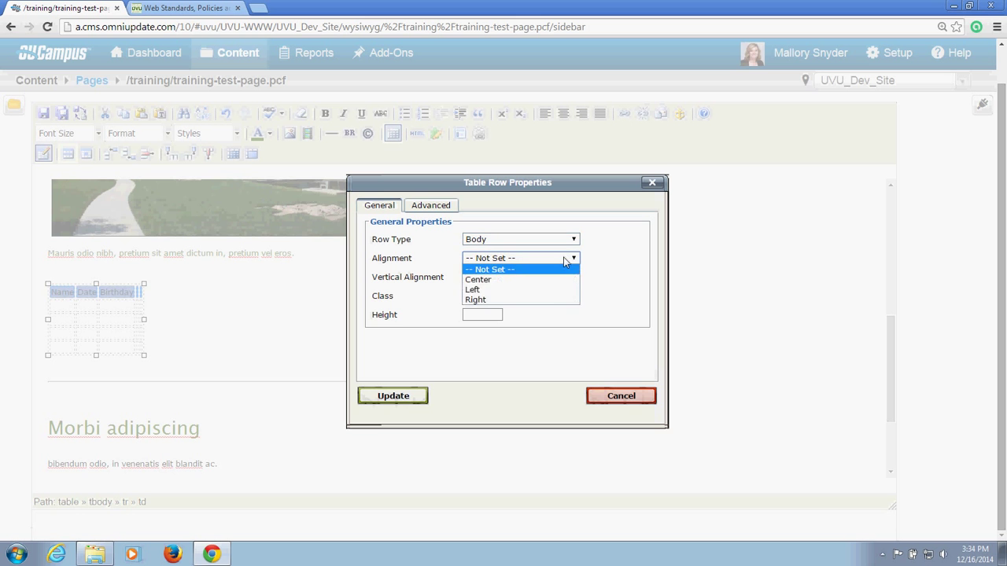
left_click(553, 299)
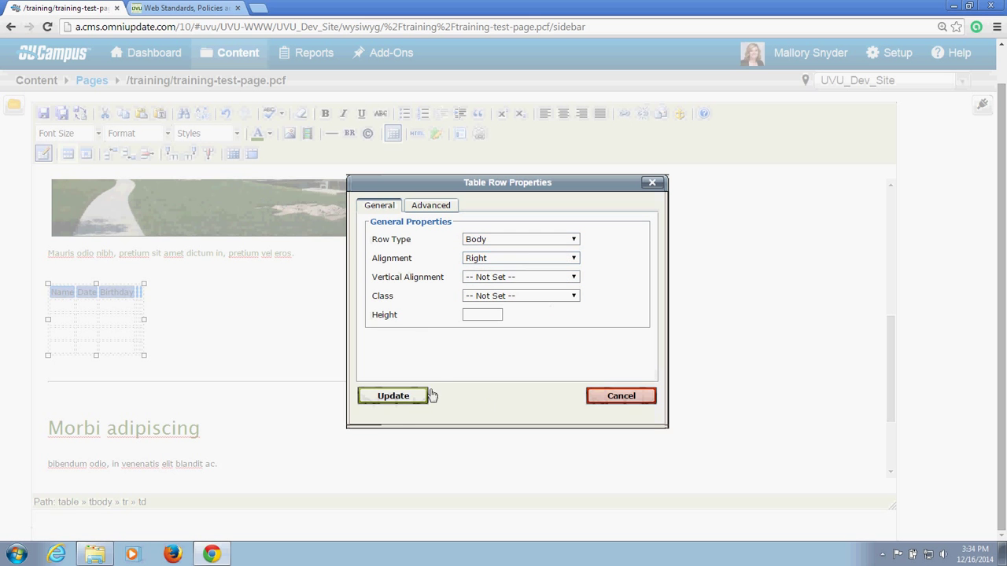
left_click(393, 396)
Step: Set the Name header cell's alignment to Left in Table Cell Properties
left_click(66, 302)
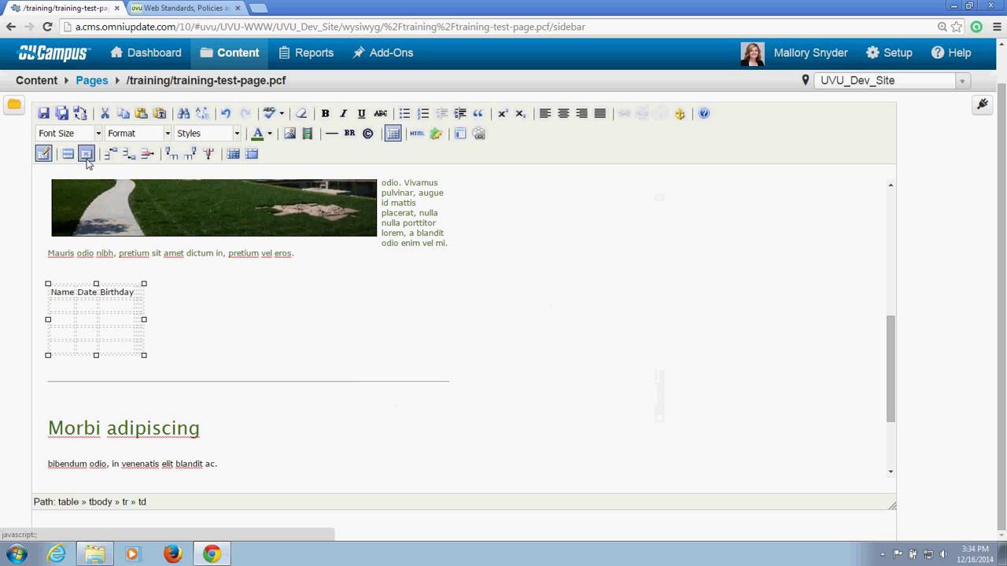
left_click(61, 292)
left_click(86, 154)
left_click(510, 239)
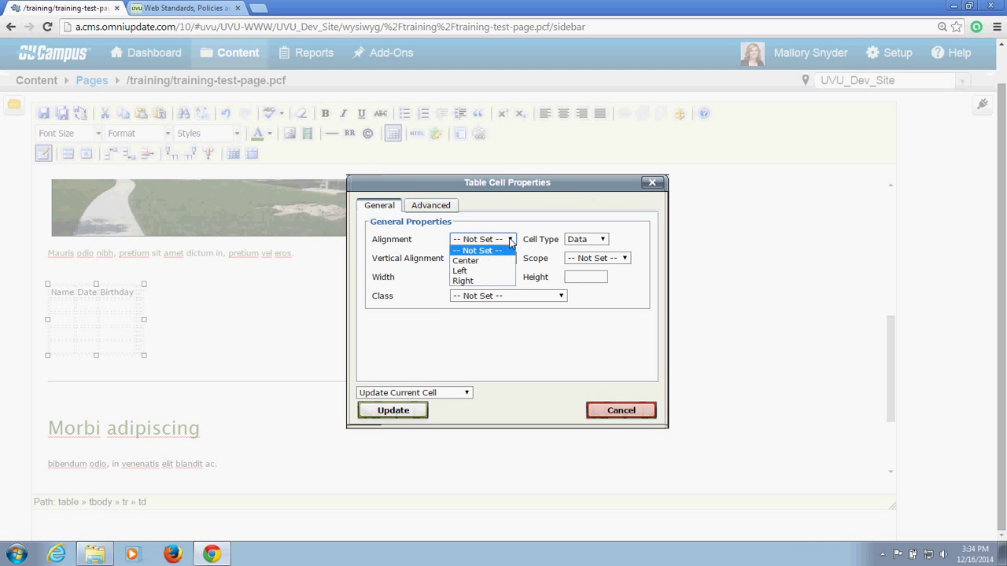
left_click(476, 270)
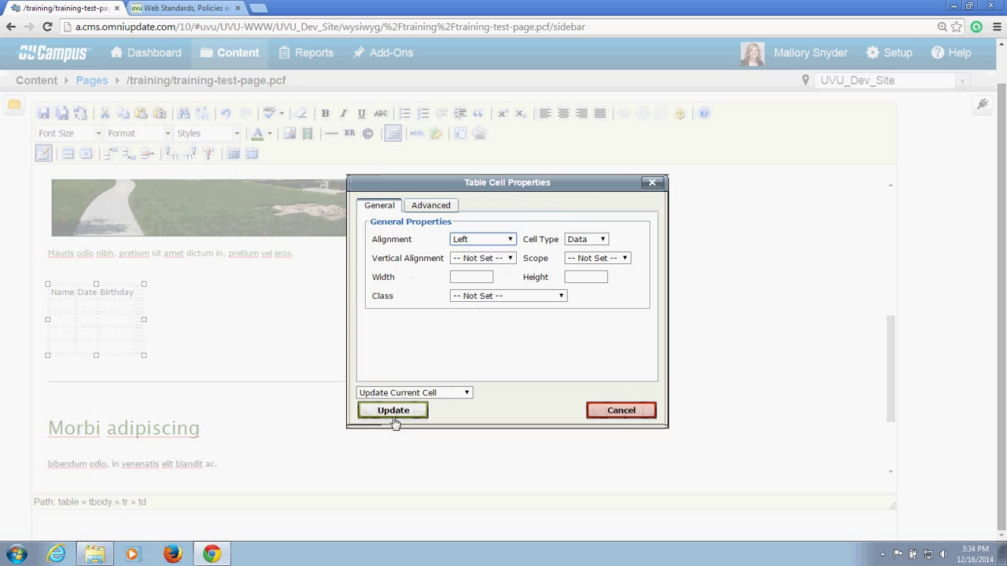
left_click(393, 410)
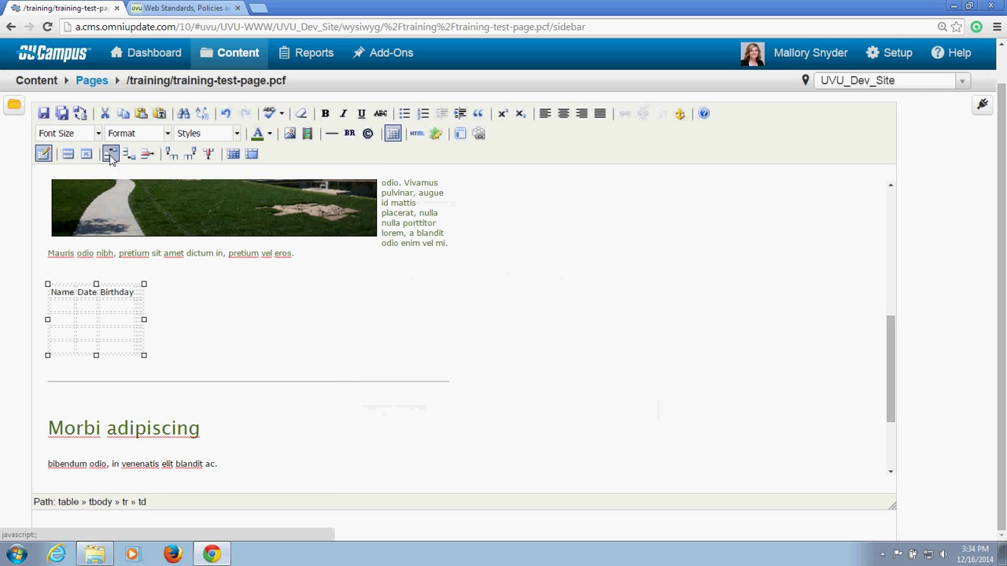
Step: Insert two rows, delete one, add a column, then delete the Birthday column
left_click(97, 317)
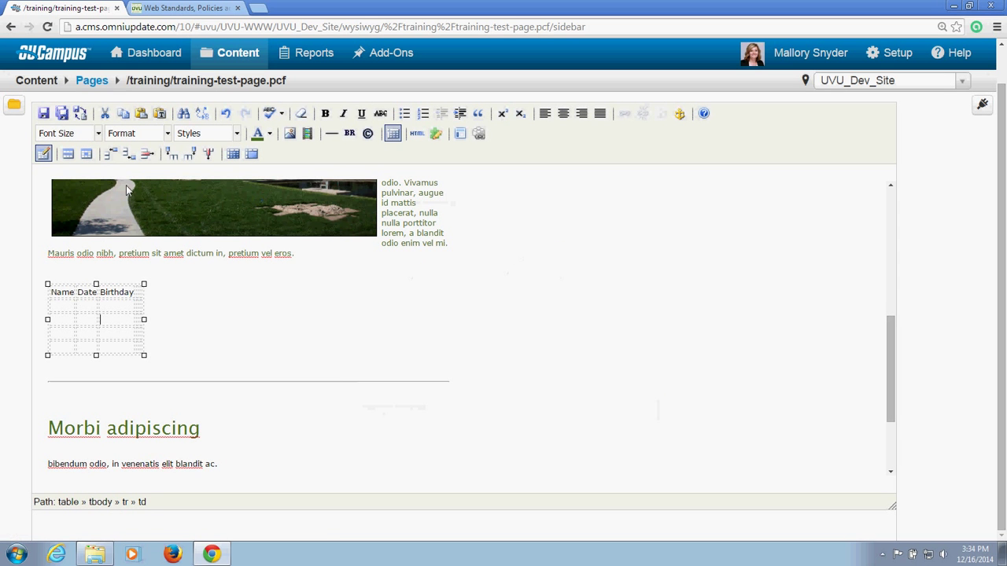
left_click(111, 154)
left_click(126, 155)
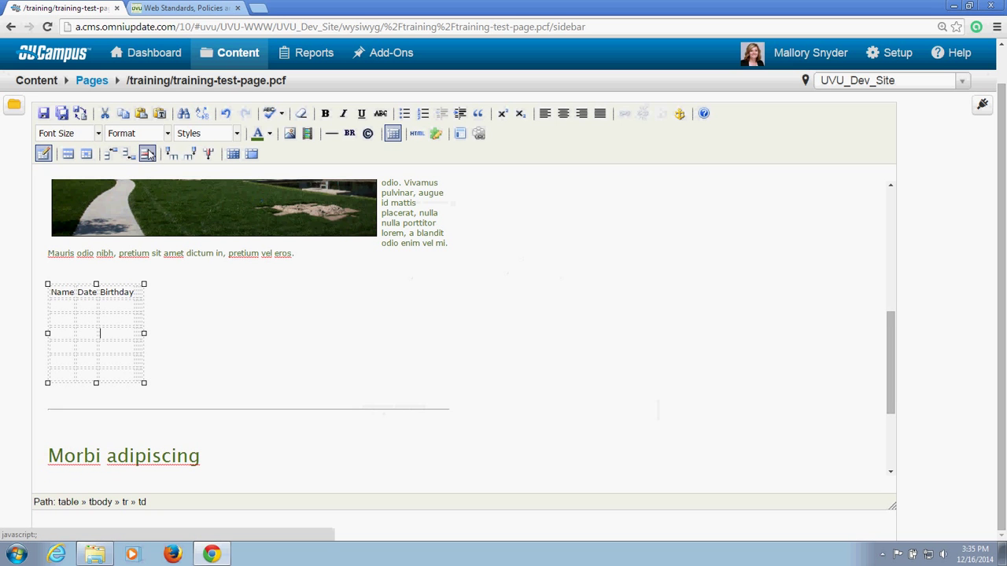
left_click(148, 155)
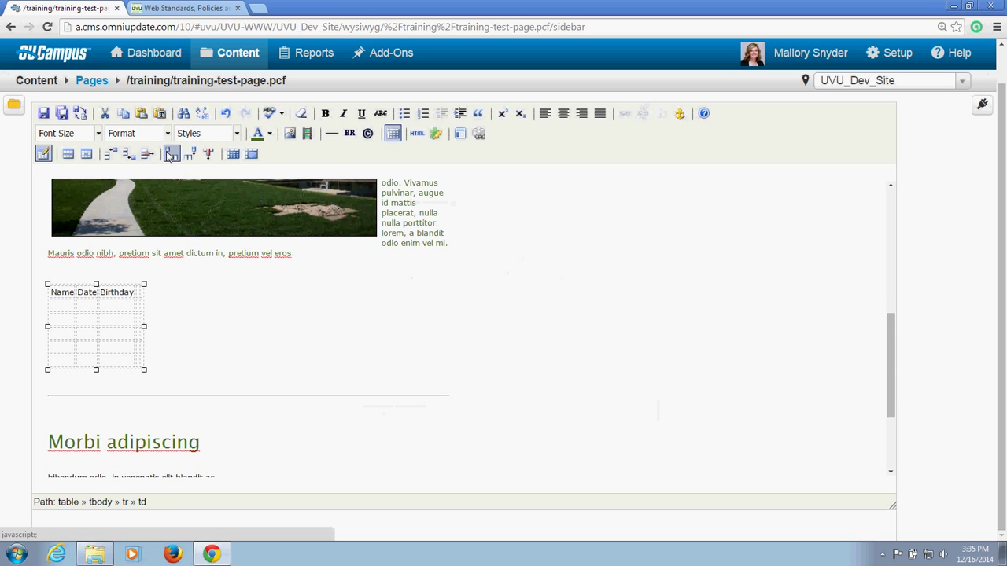
left_click(171, 154)
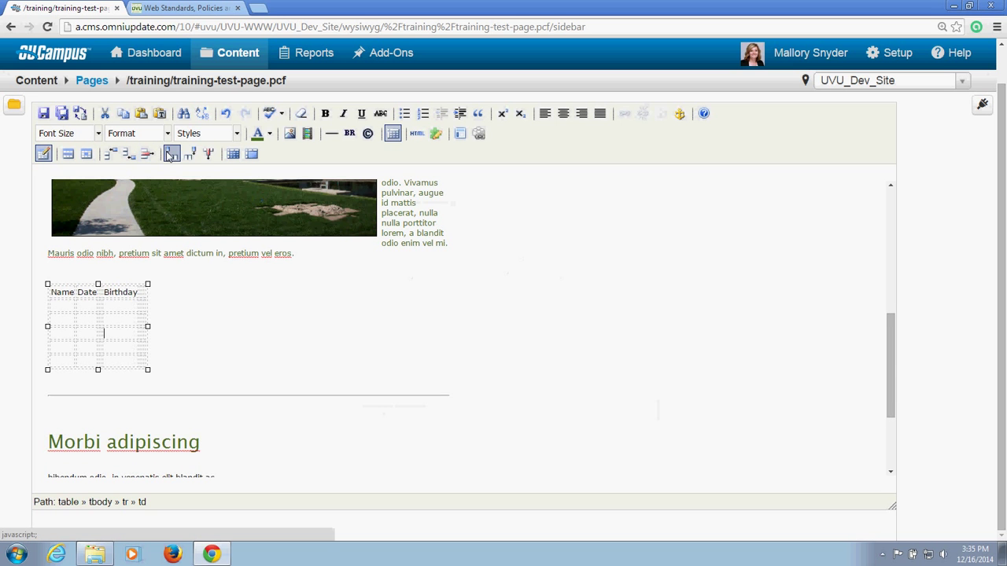
left_click(208, 154)
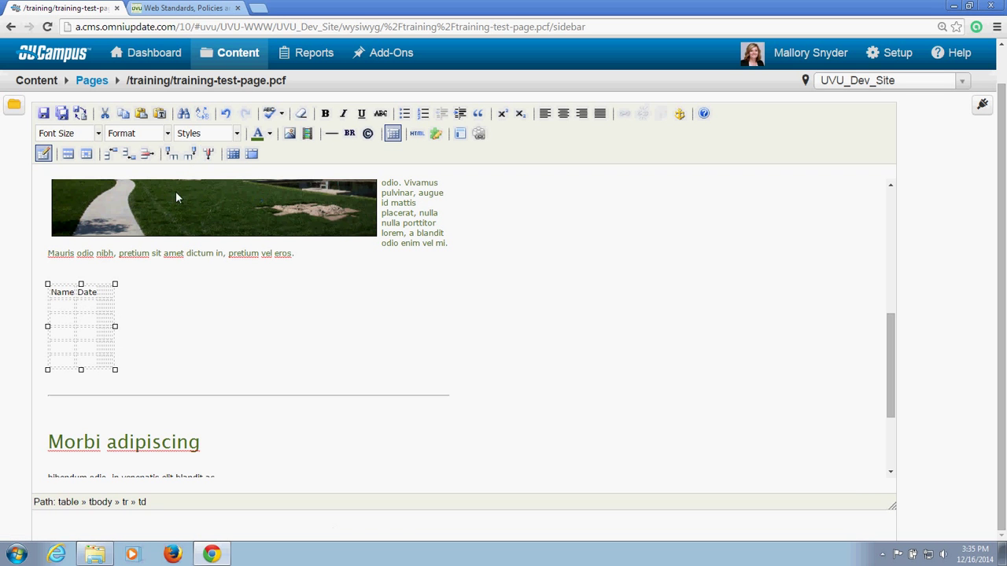
Step: Merge the Date column cells into one, then split them back apart
left_click_drag(87, 305, 113, 361)
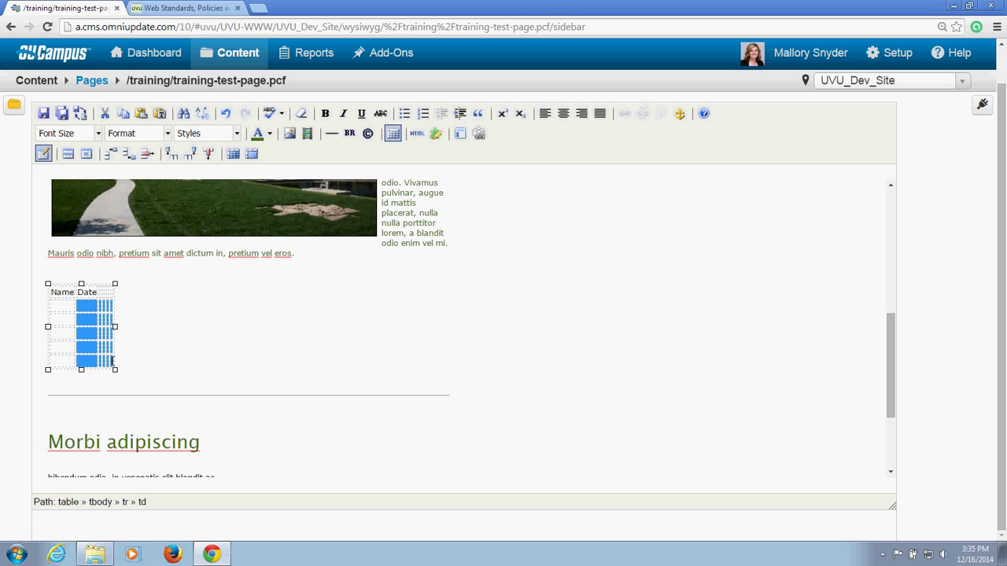
left_click(250, 154)
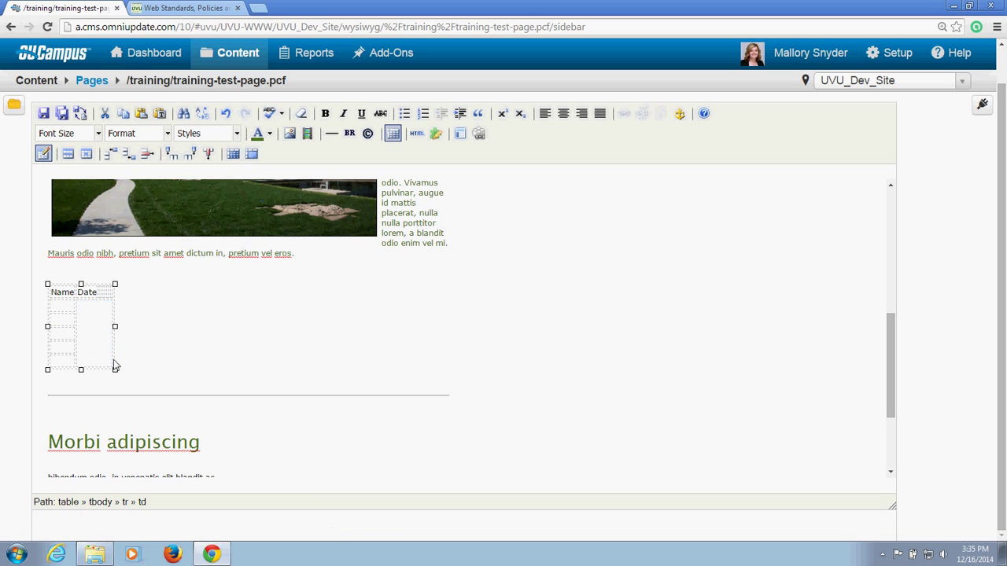
left_click(233, 155)
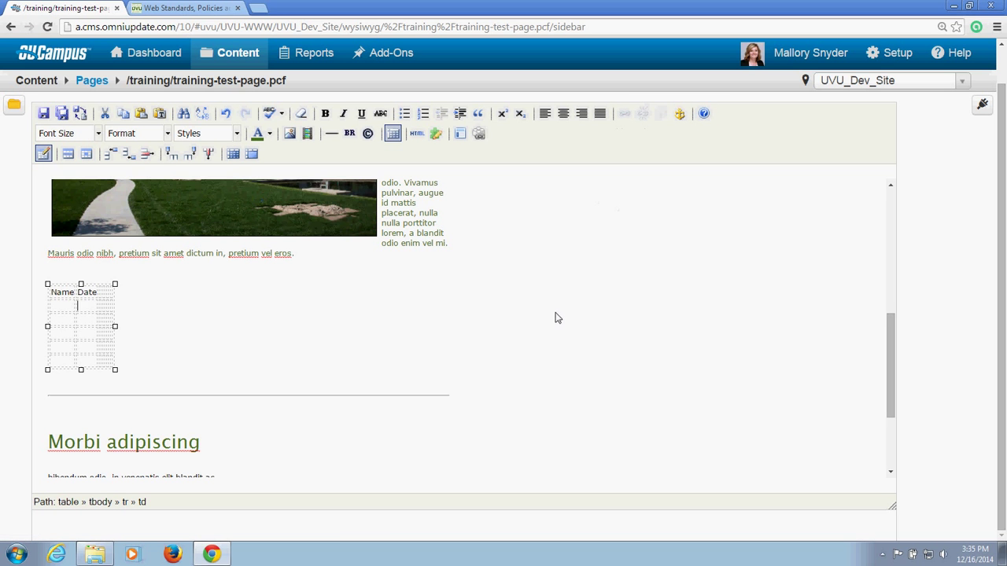
Step: Link 'bibendum odio' under Morbi adipiscing to training/grid.pcf via the file browser
scroll(559, 307, "up", 3)
scroll(559, 305, "up", 2)
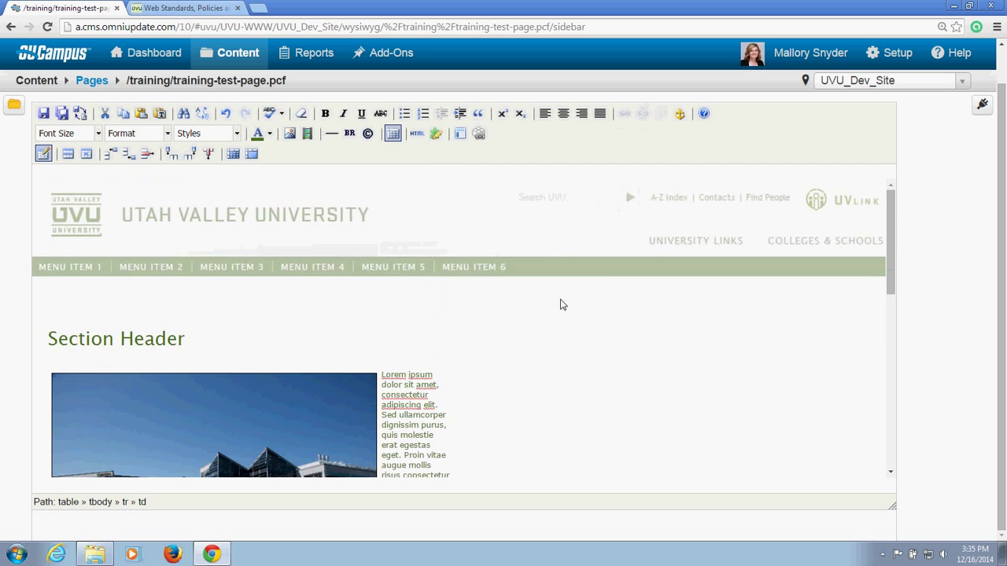
scroll(550, 316, "down", 5)
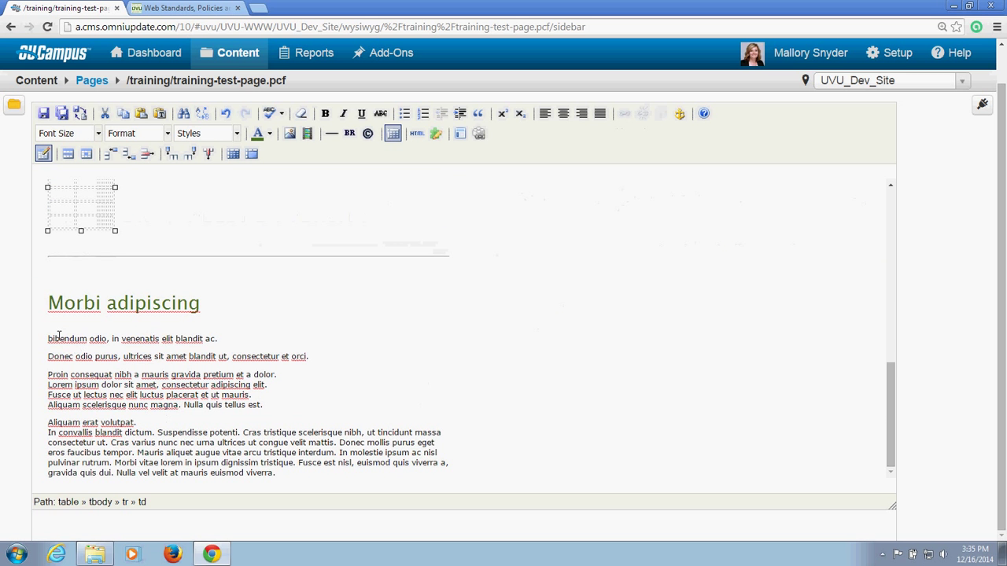
left_click_drag(47, 338, 109, 340)
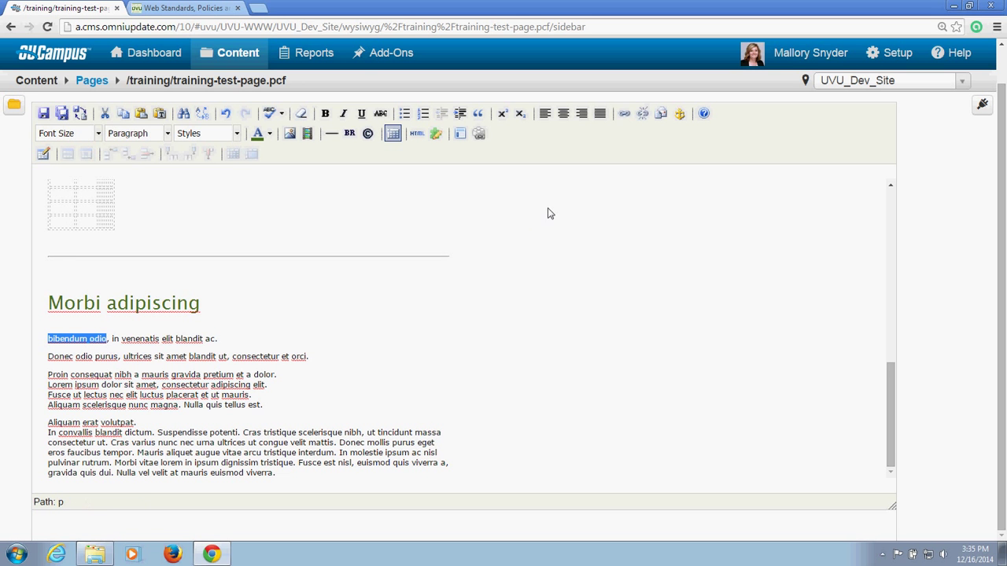
left_click(624, 114)
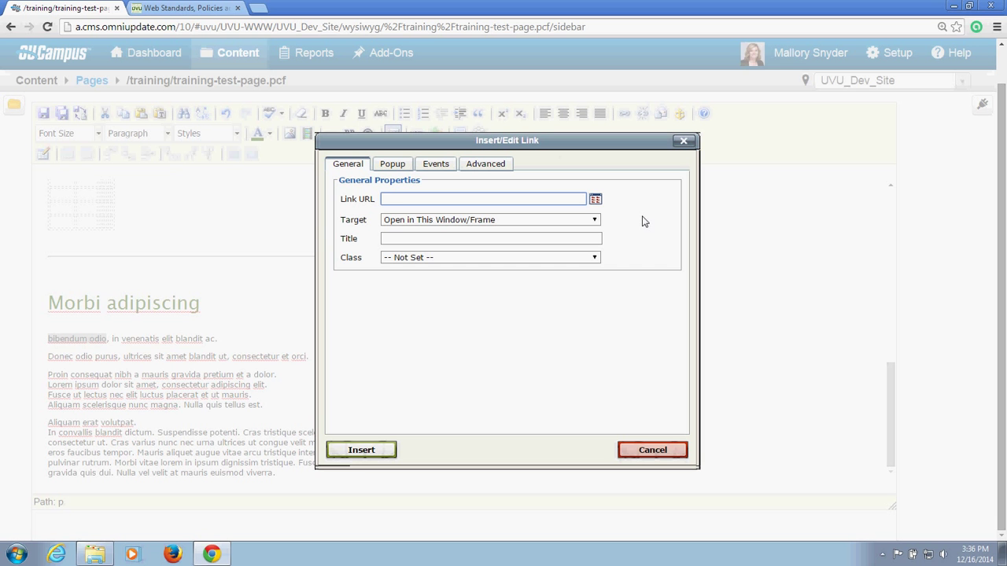
left_click(595, 199)
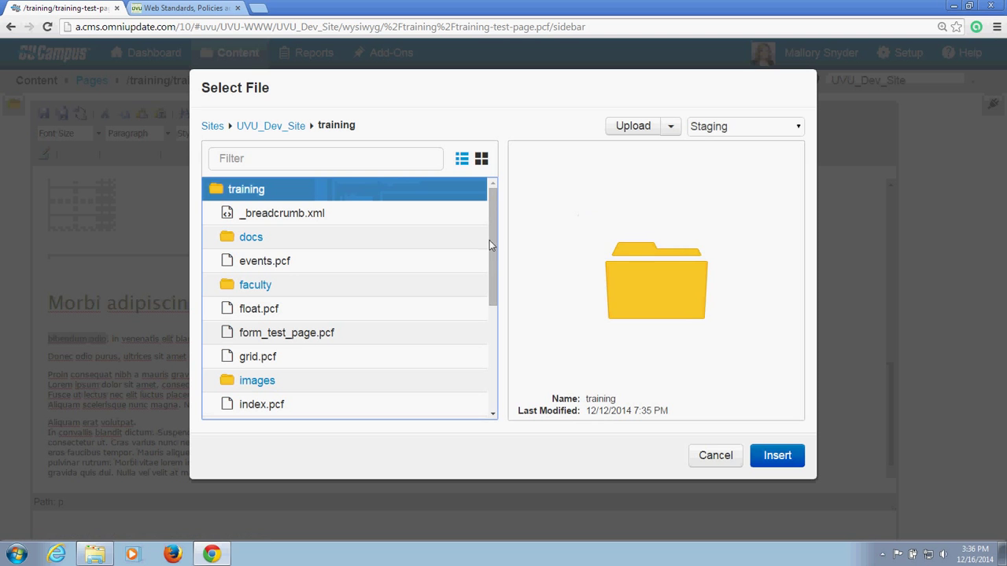
left_click(273, 358)
left_click(777, 455)
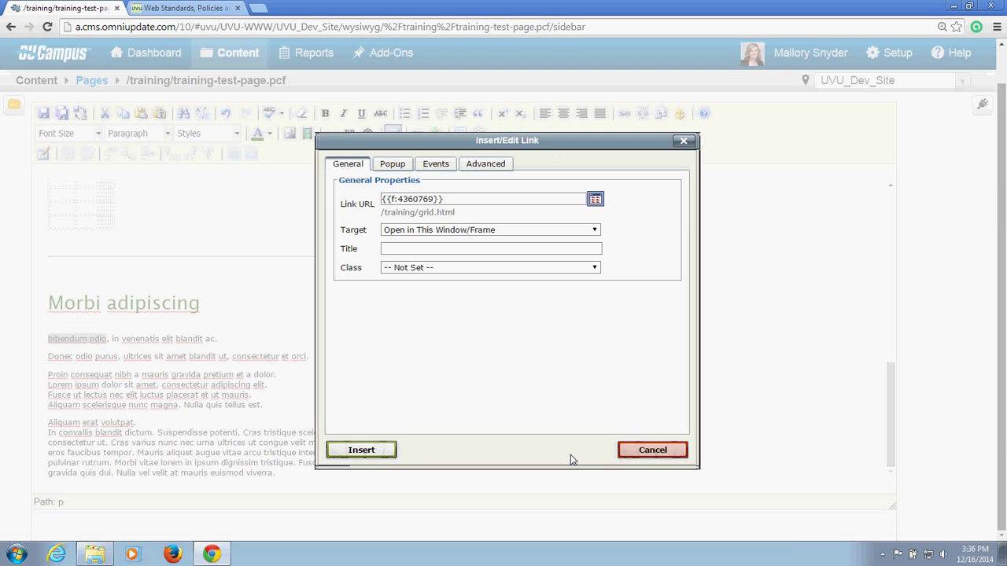
left_click(361, 450)
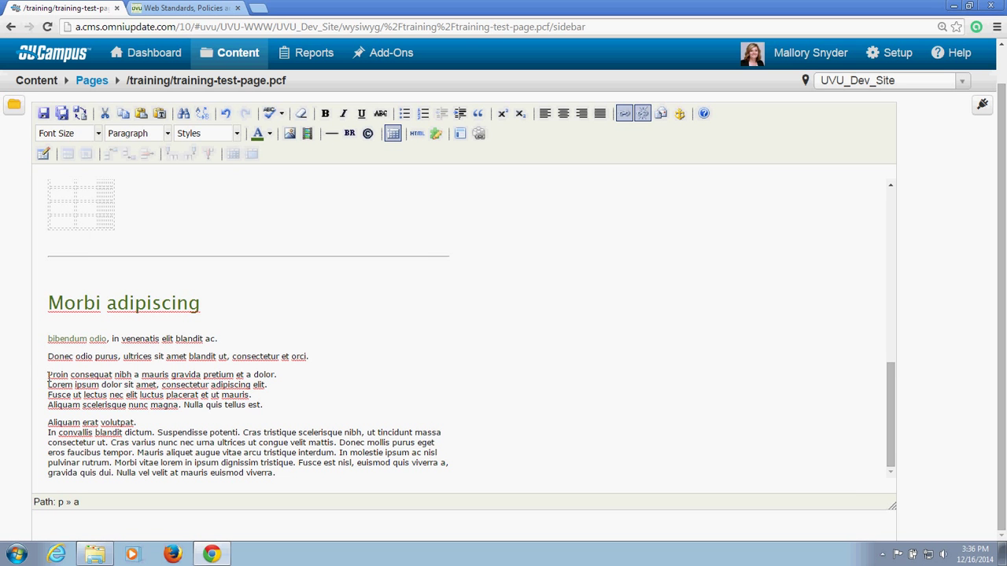
Step: Link 'Proin consequat nibh' to training/docs/2014/samplepdf1.pdf
left_click_drag(48, 378, 132, 375)
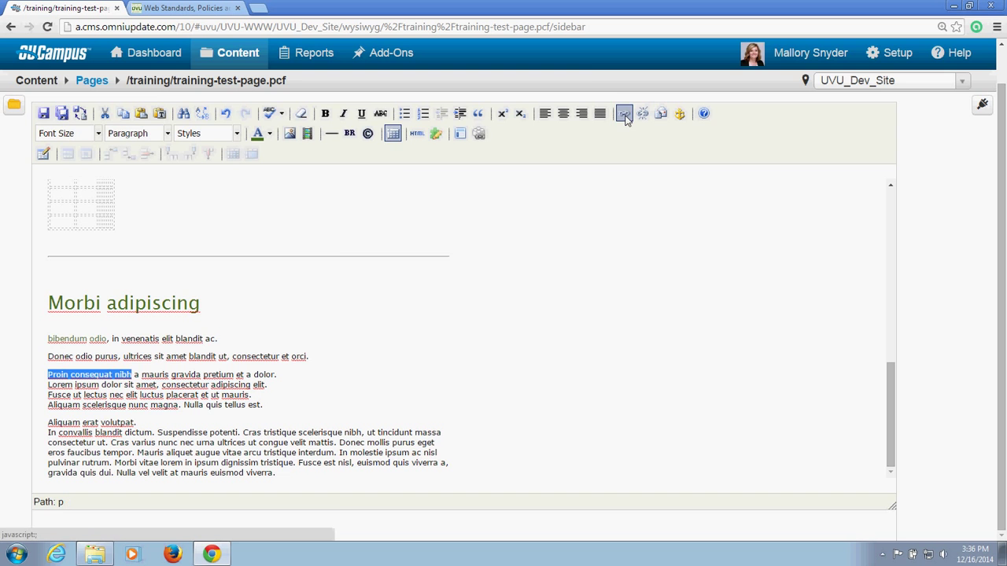
left_click(623, 115)
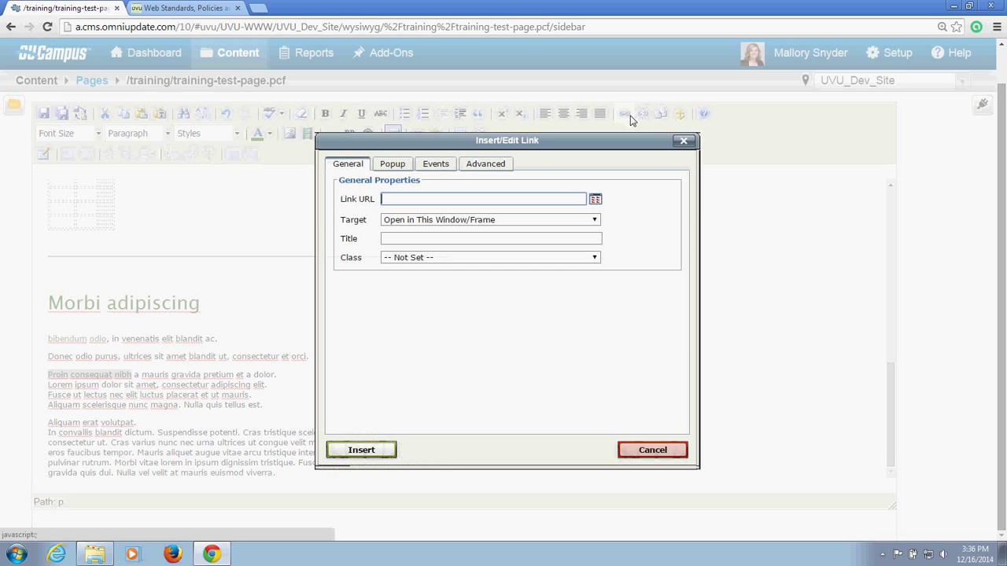
left_click(595, 199)
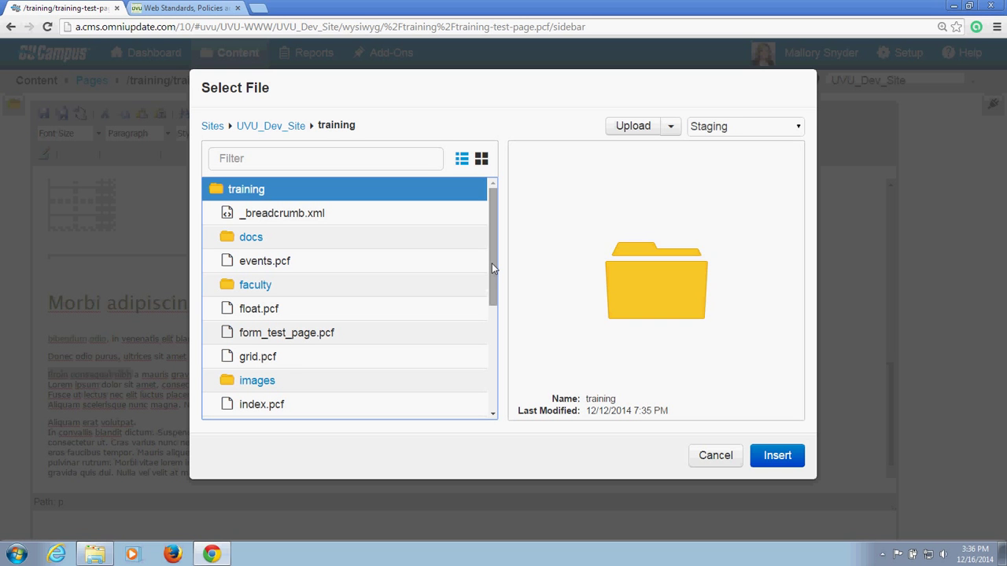
left_click(252, 237)
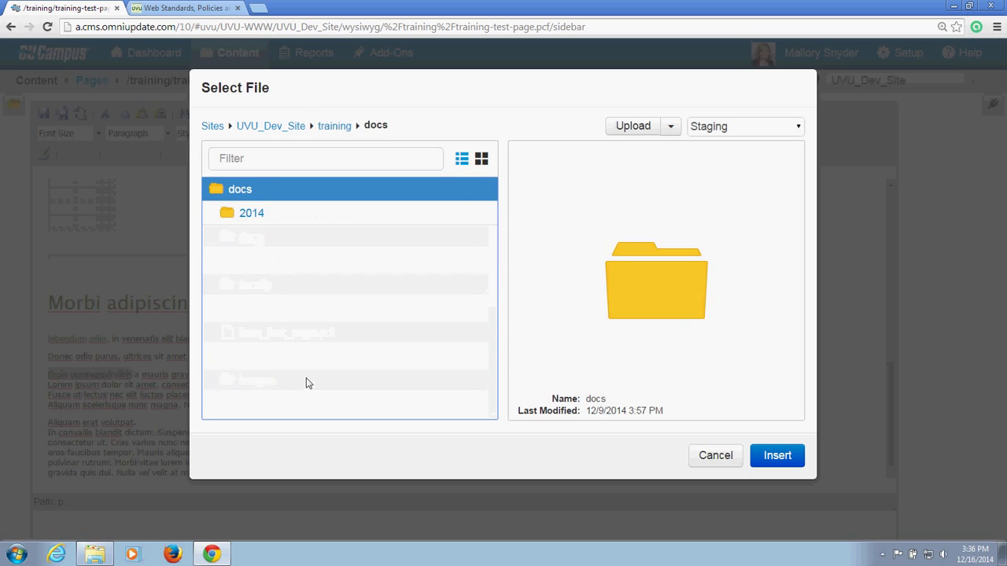
left_click(259, 223)
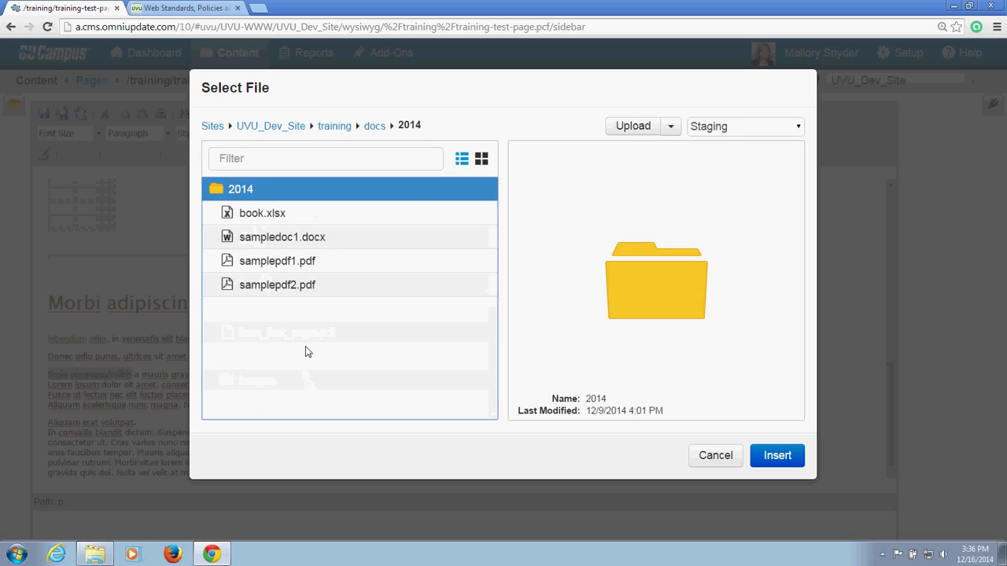
left_click(305, 264)
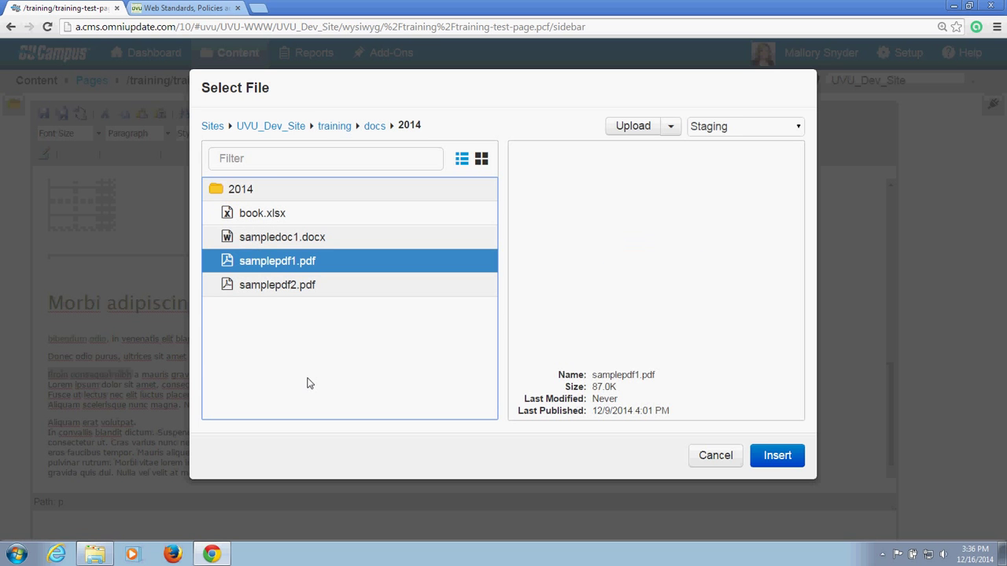
left_click(775, 461)
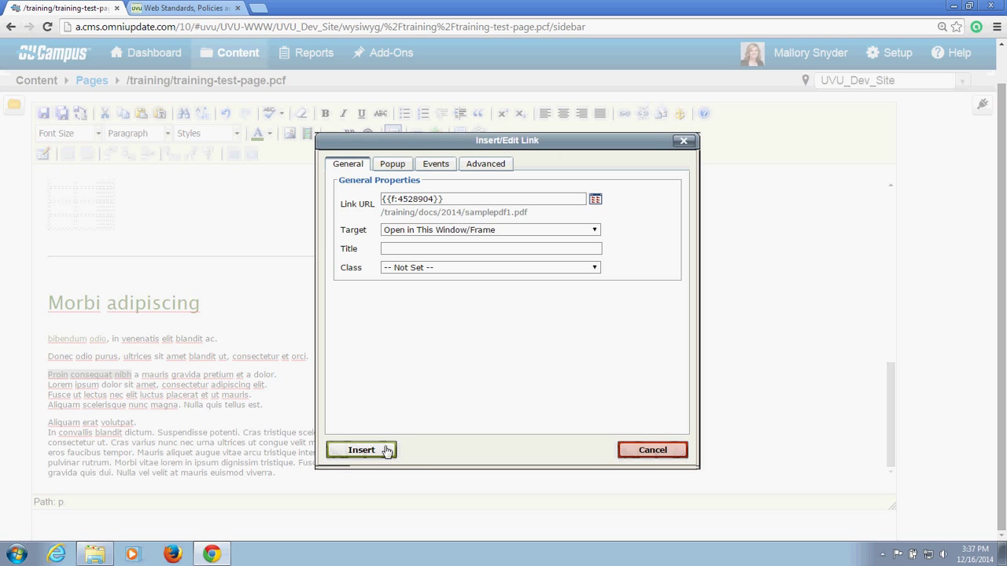
left_click(376, 451)
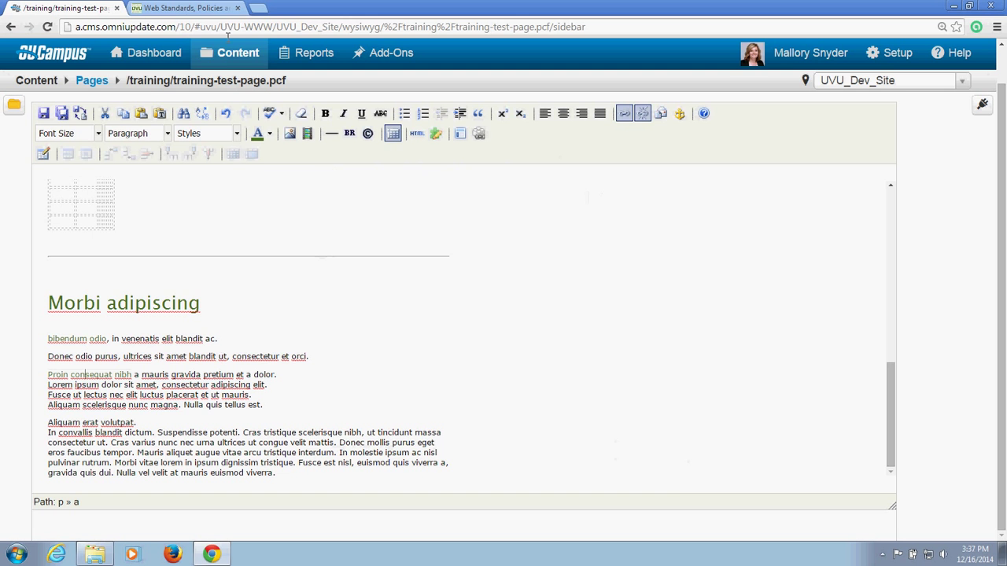
Step: Copy the UVU Web Standards page URL from its tab, then go back to the training-test-page editor
left_click(204, 6)
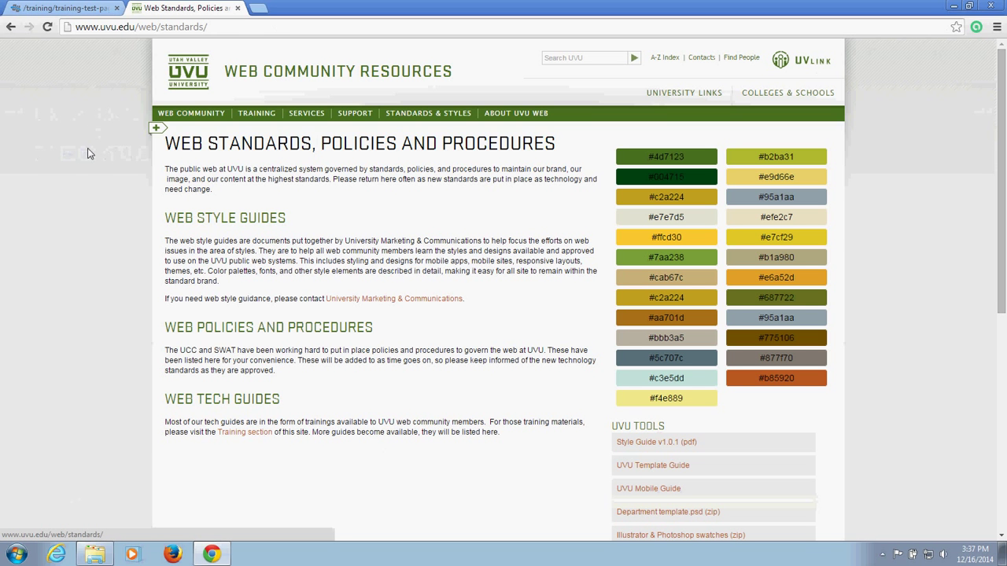
left_click(238, 27)
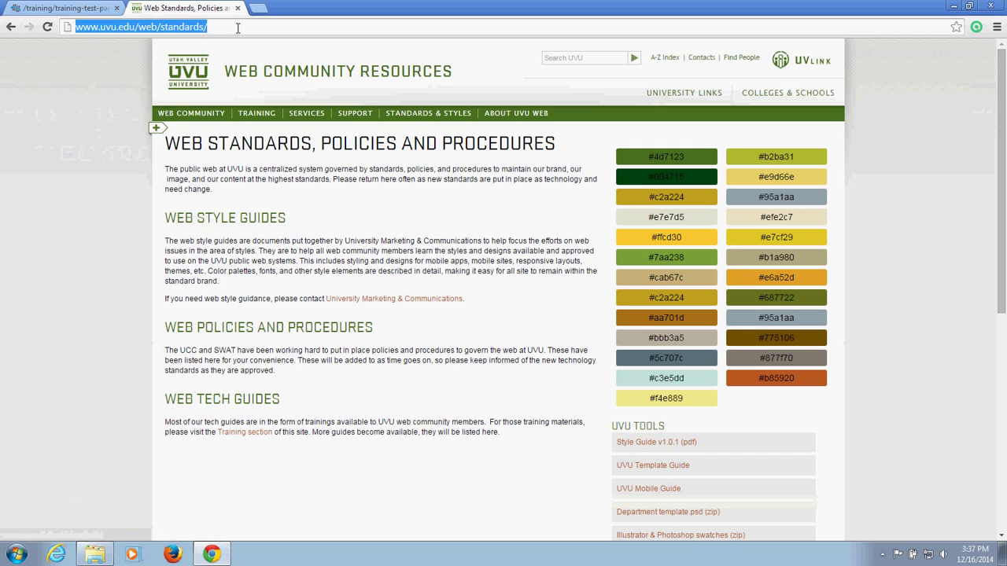
left_click(252, 27)
left_click_drag(252, 27, 75, 30)
right_click(87, 29)
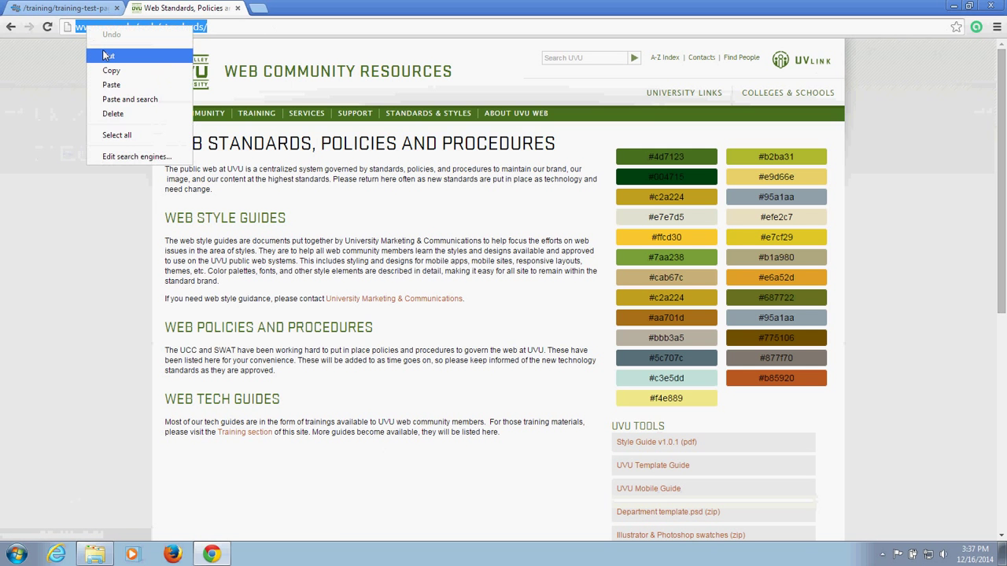
left_click(110, 72)
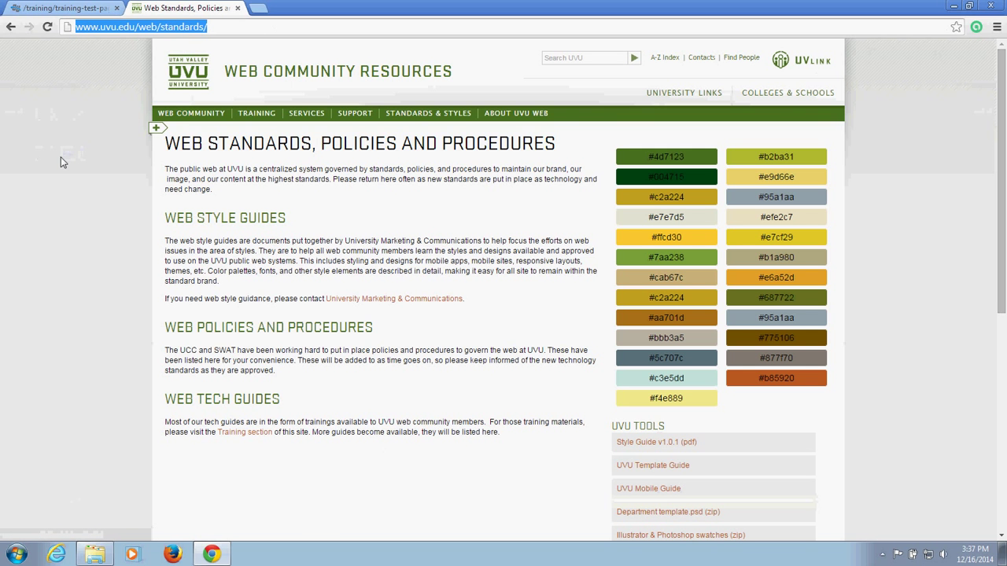
left_click(61, 157)
left_click(51, 9)
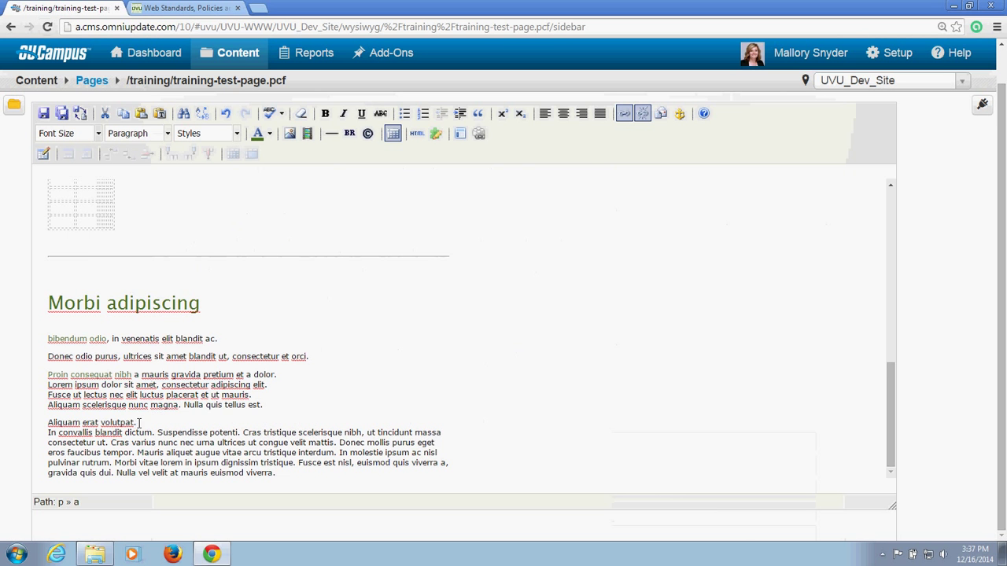
left_click_drag(136, 422, 48, 423)
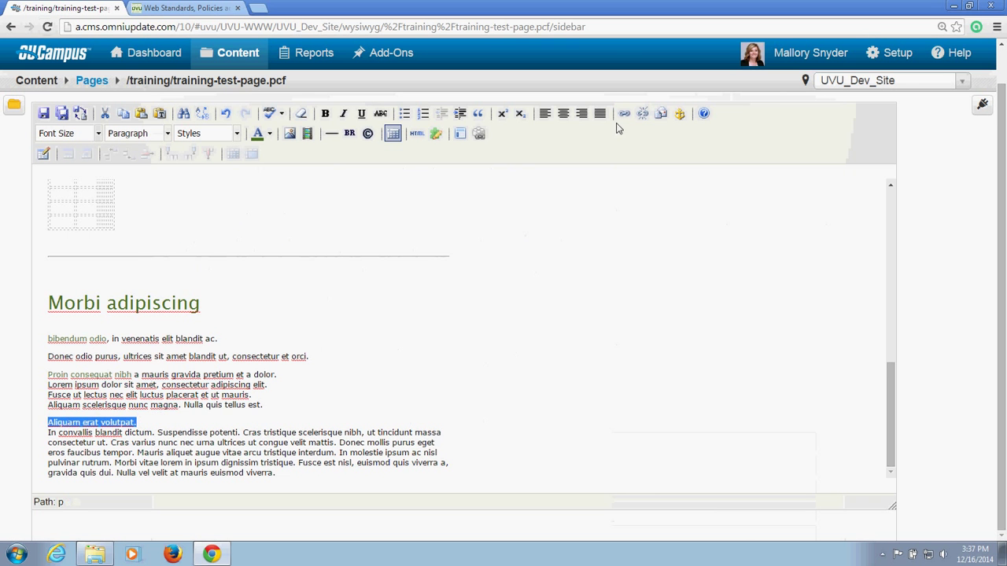
left_click(624, 113)
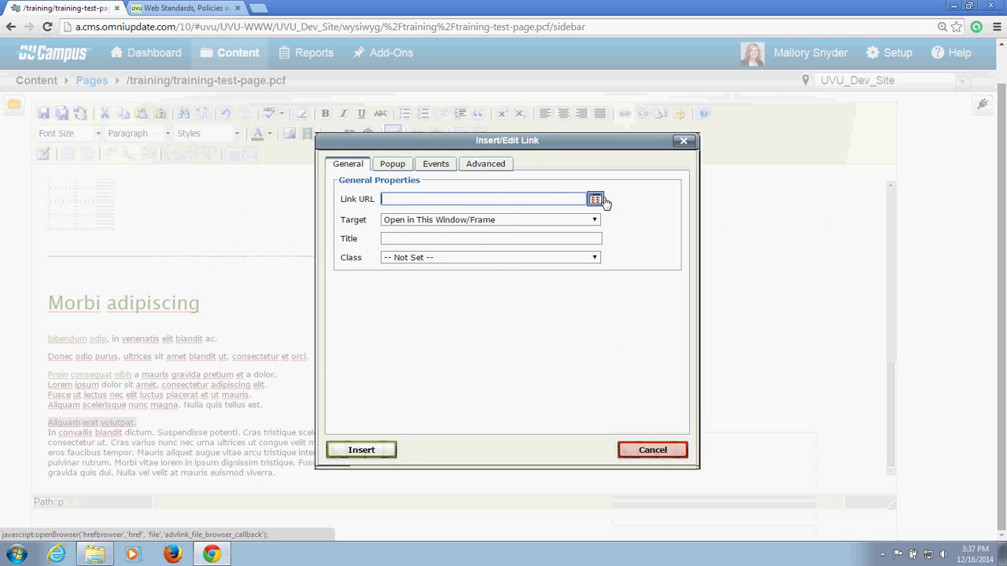
right_click(493, 198)
left_click(519, 270)
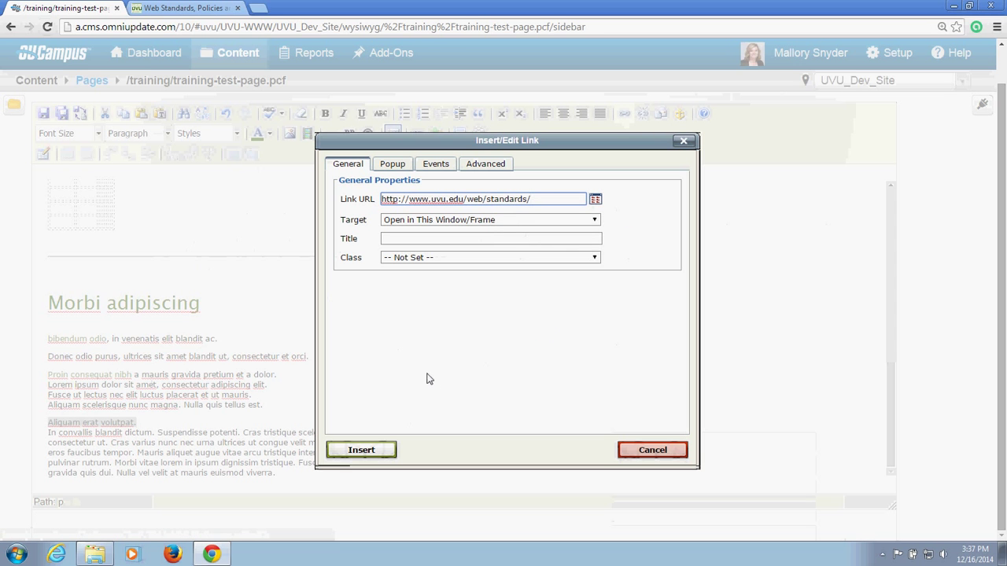
left_click(590, 221)
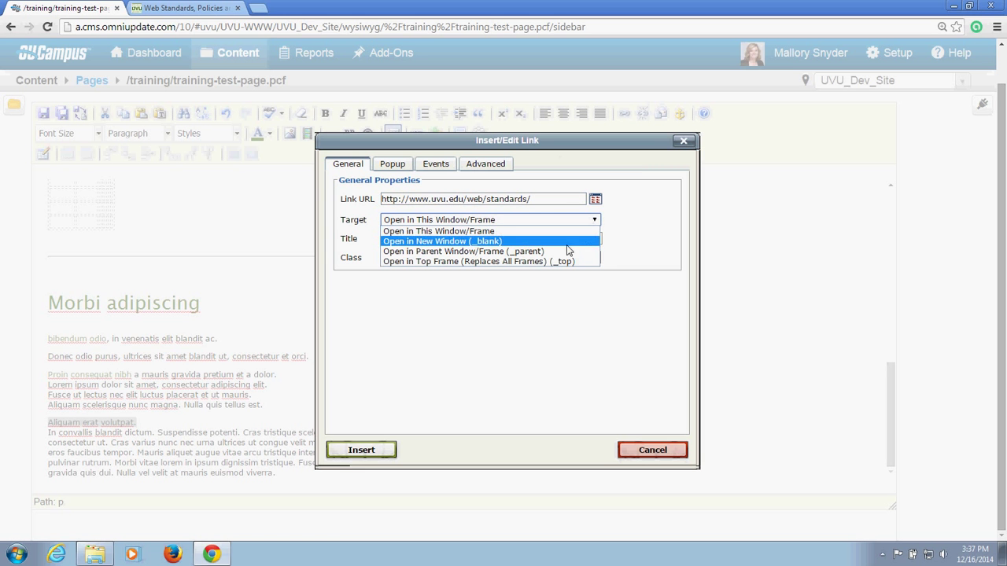
left_click(488, 241)
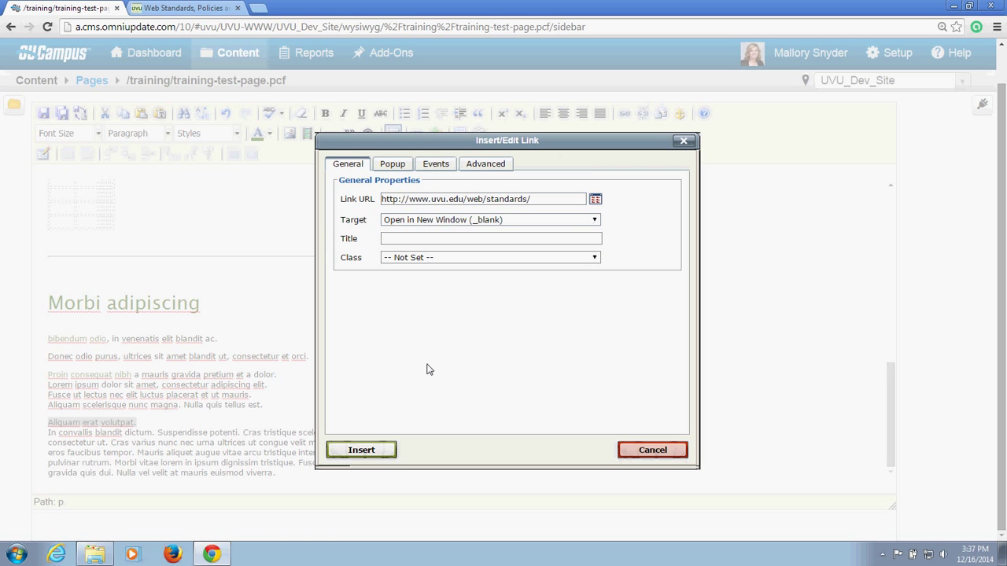
left_click(363, 450)
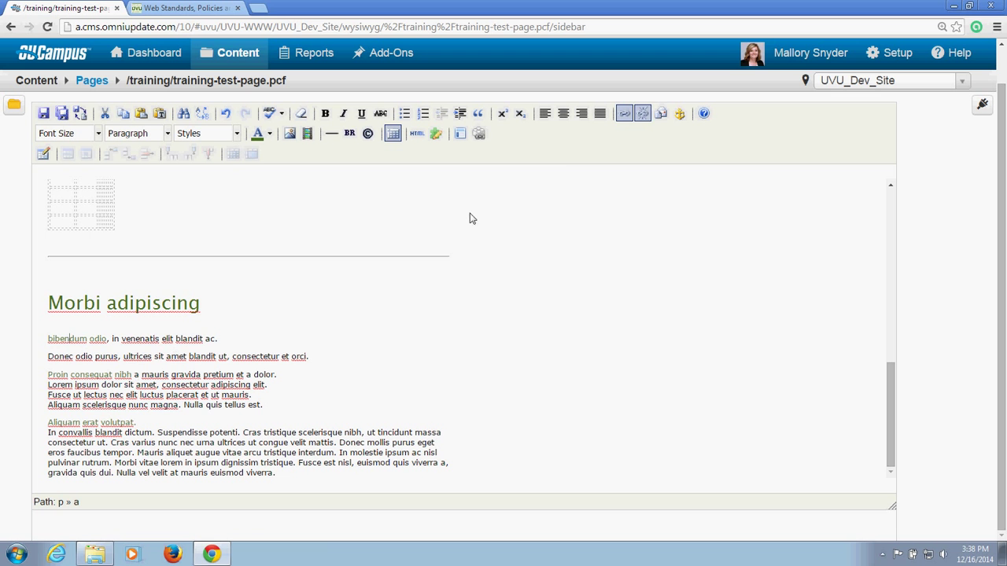
Step: Unlink 'bibendum odio' and repoint the 'Proin consequat nibh' link to samplepdf2.pdf
left_click(647, 116)
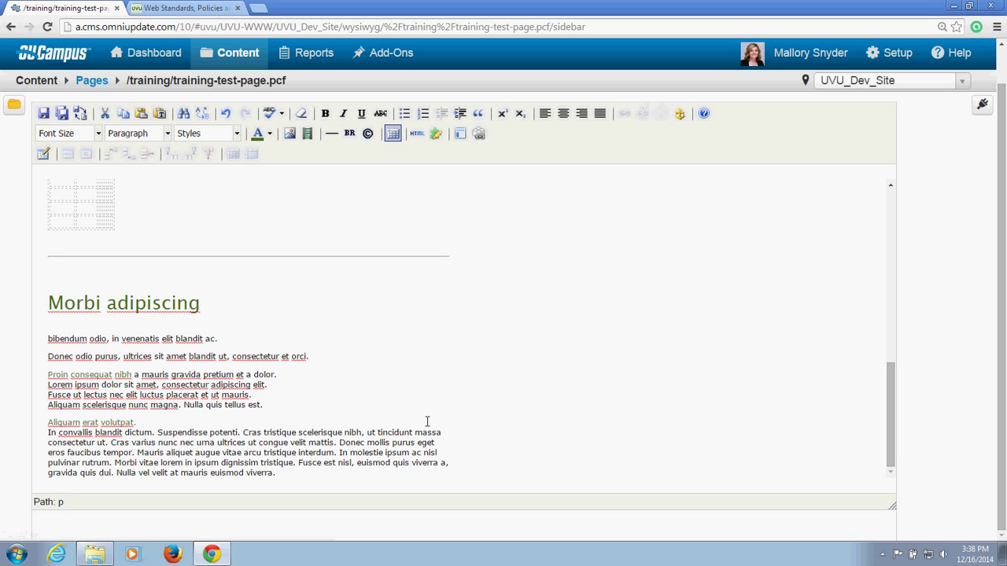
left_click_drag(133, 374, 52, 375)
left_click(89, 377)
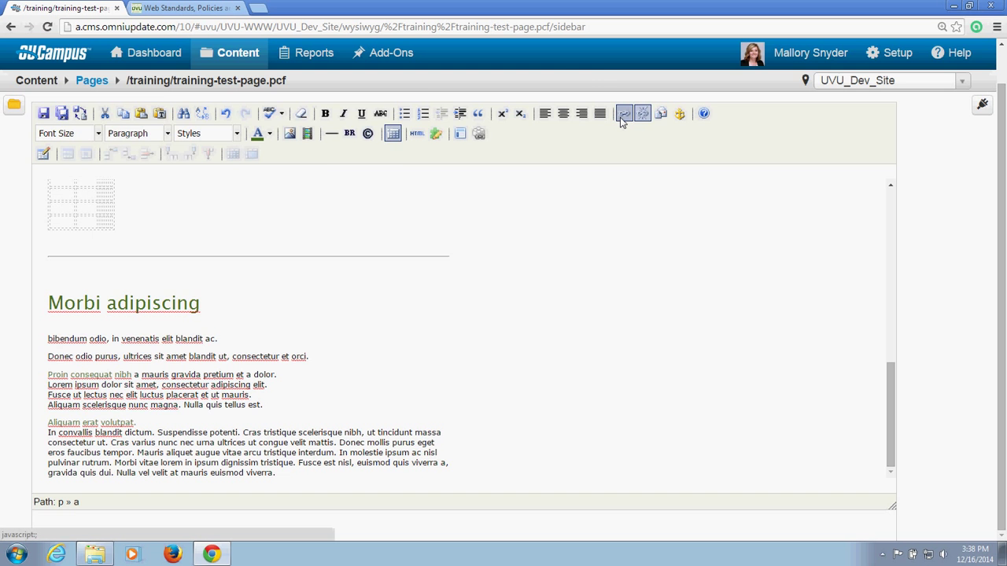
left_click(621, 115)
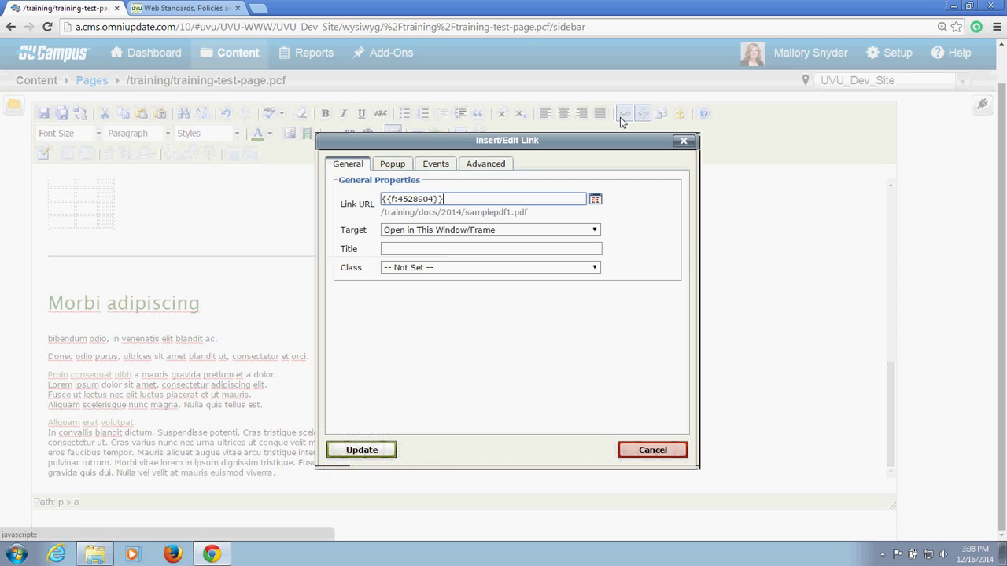
left_click(597, 200)
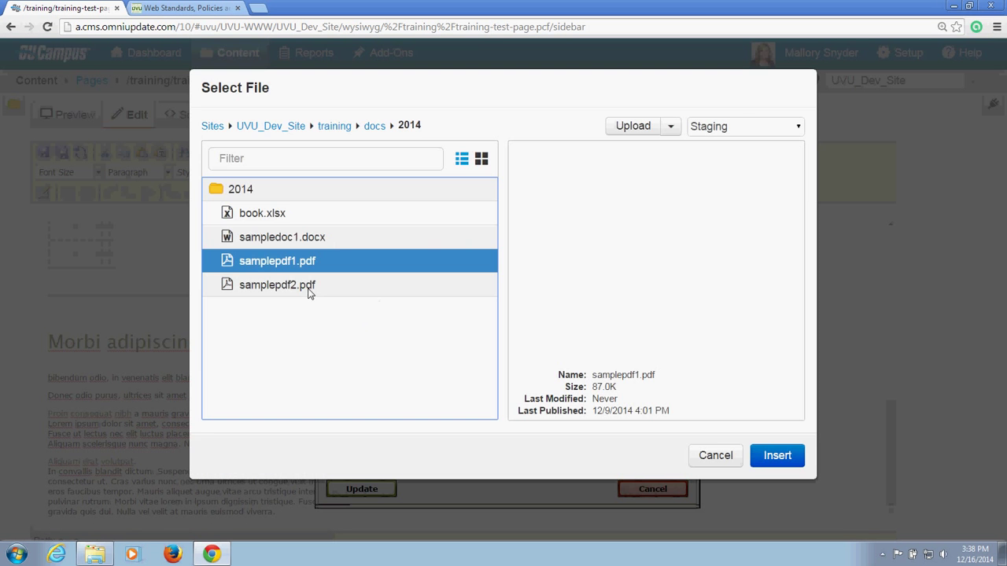
left_click(308, 290)
left_click(776, 456)
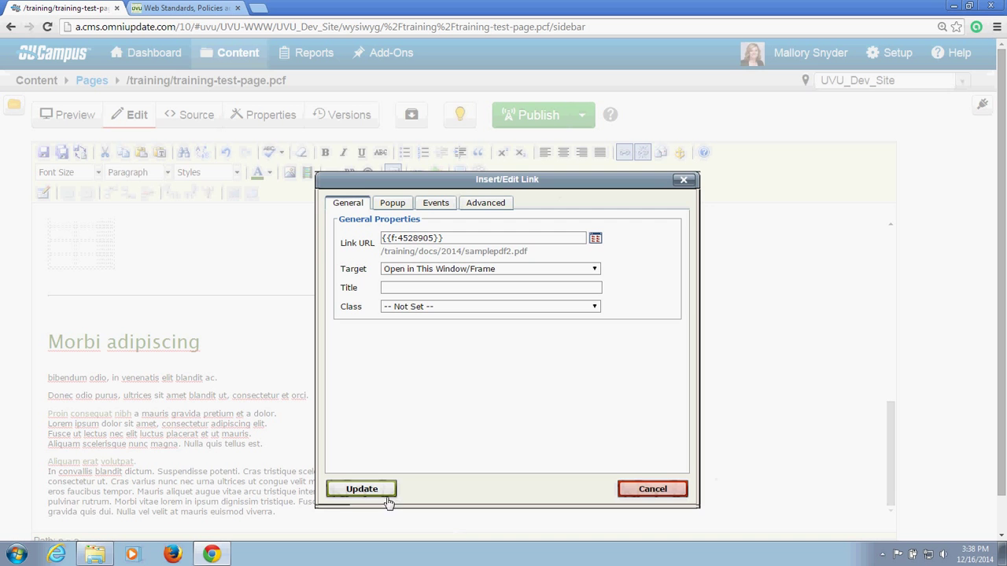
left_click(362, 489)
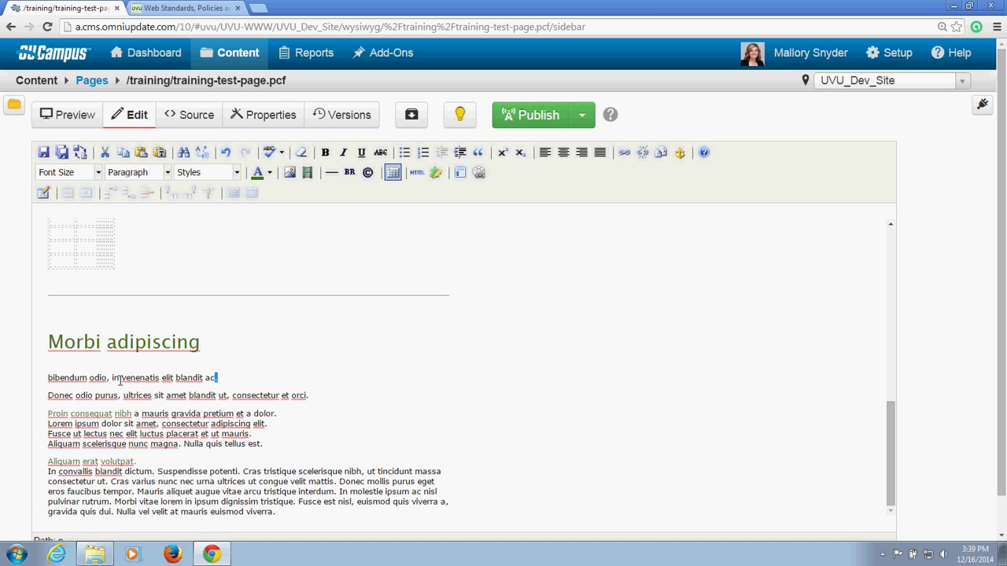
Step: Make 'bibendum odio' a mailto link addressed to the author's university e-mail address
left_click_drag(110, 377, 48, 381)
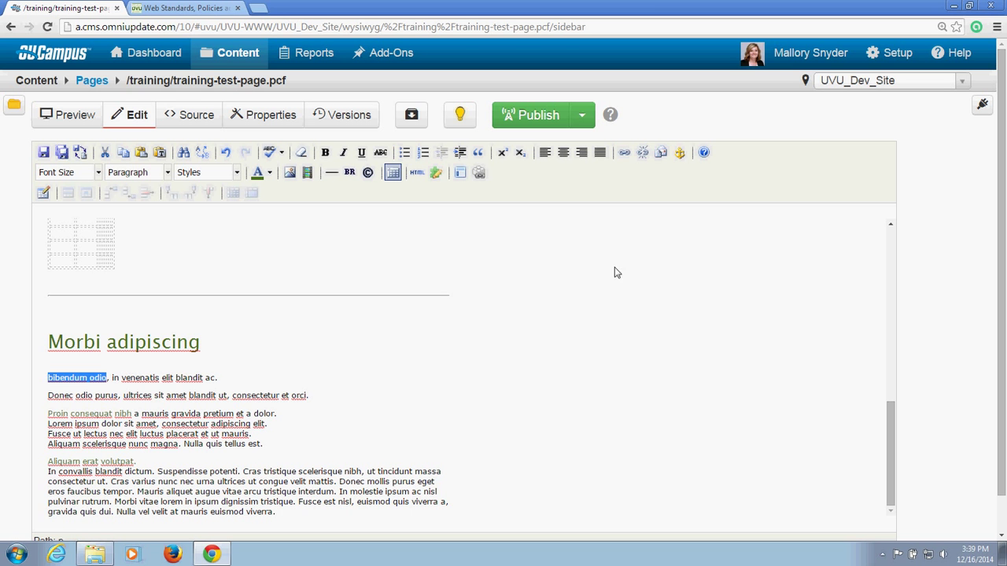
left_click(661, 154)
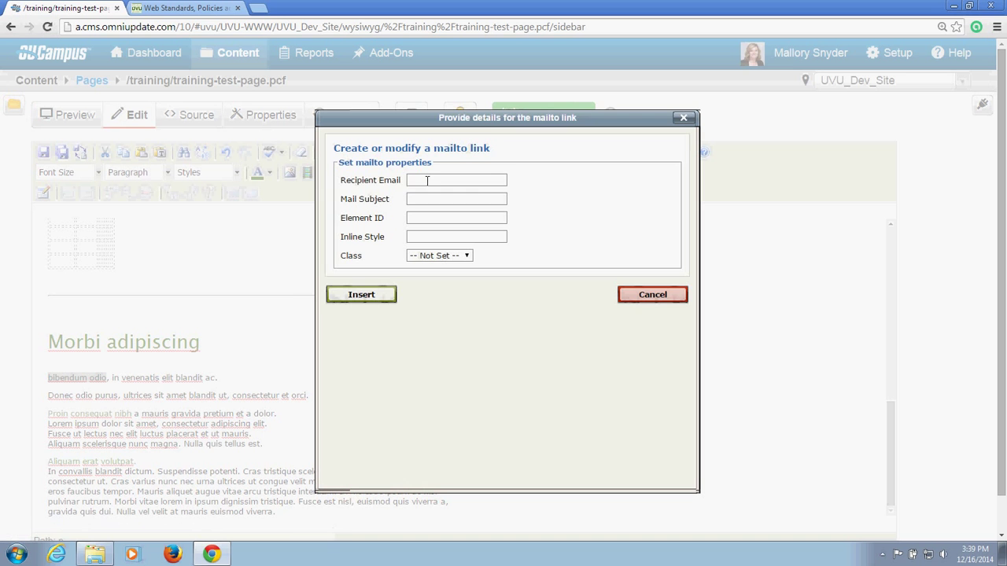
left_click(427, 180)
type("mailto")
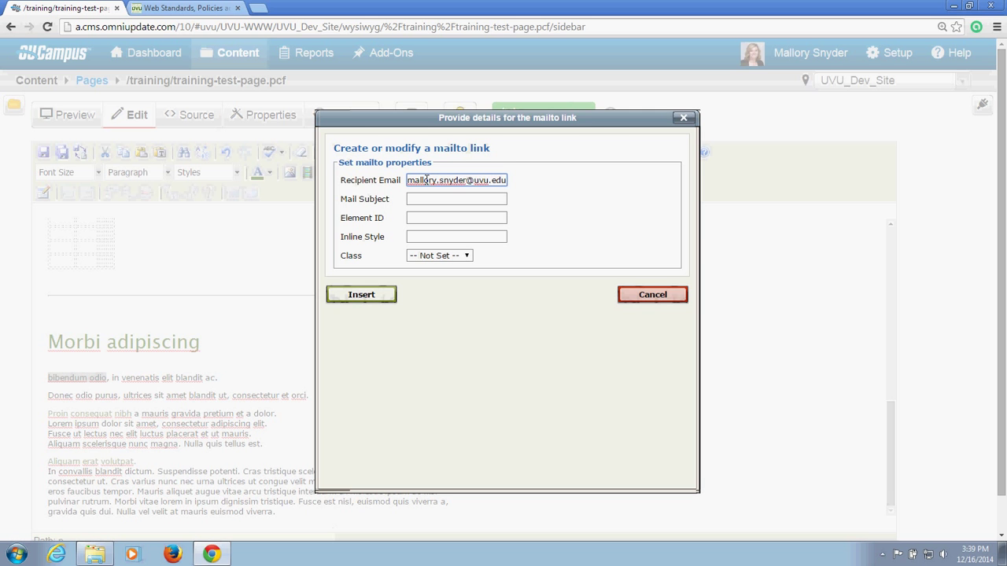
left_click(368, 300)
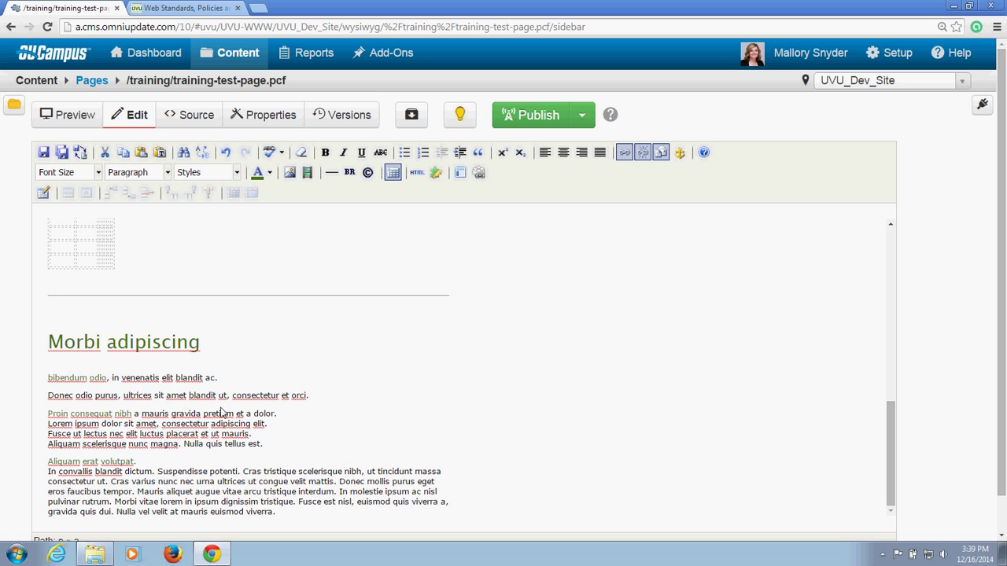
Step: Save training-test-page.pcf and scroll through its Preview to check the new links
scroll(612, 291, "up", 10)
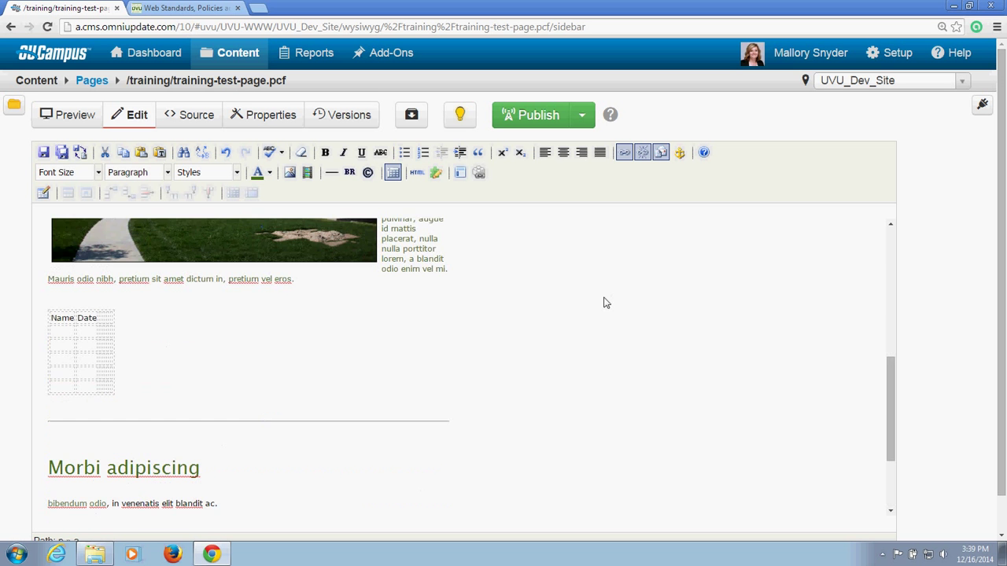
scroll(515, 346, "up", 1)
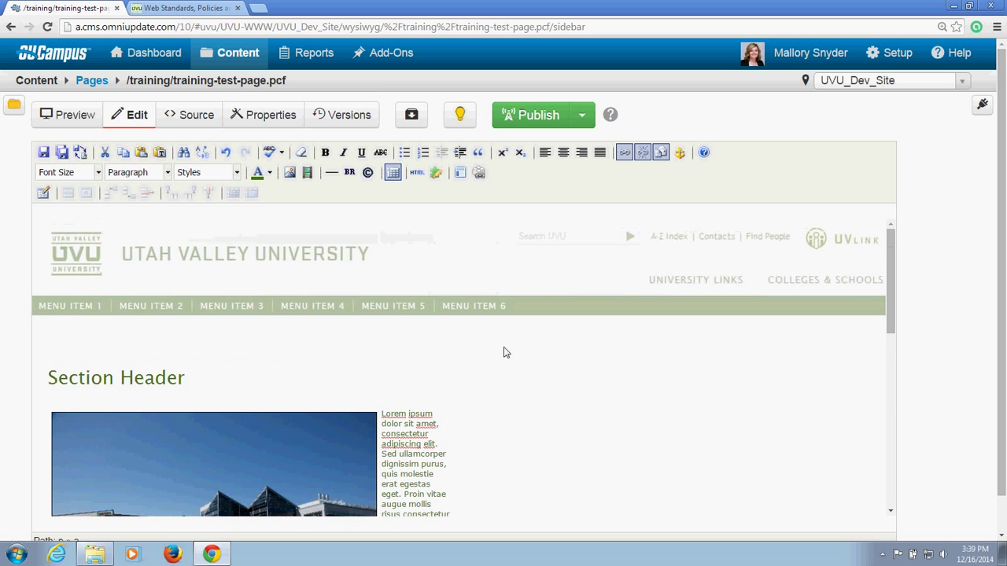
left_click(43, 153)
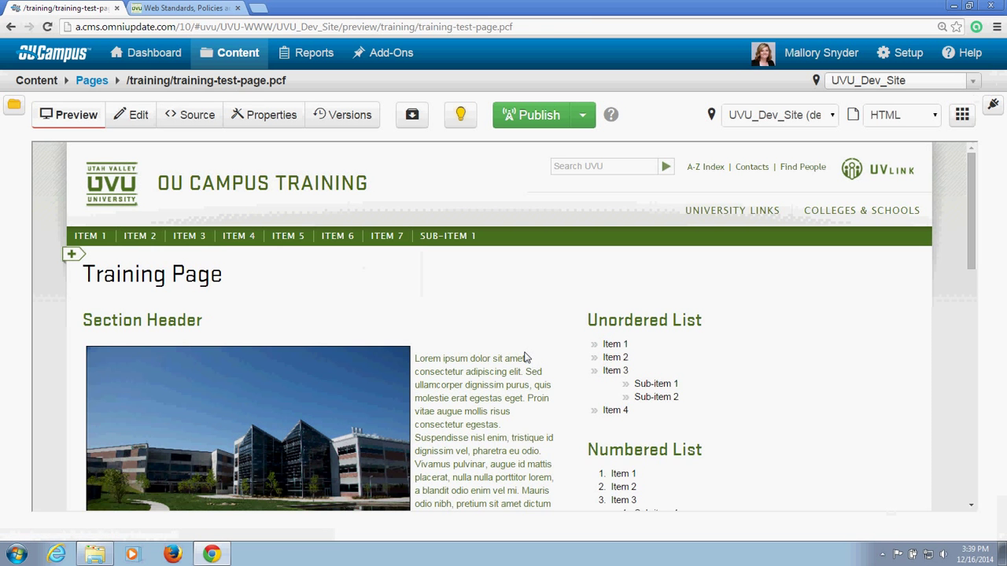
scroll(525, 358, "down", 4)
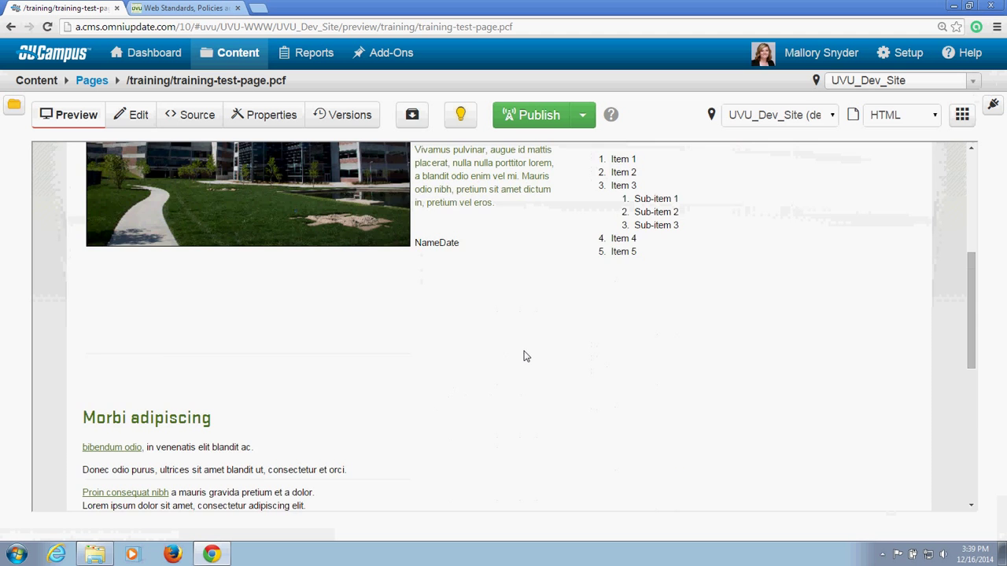
scroll(525, 357, "down", 2)
scroll(525, 357, "up", 2)
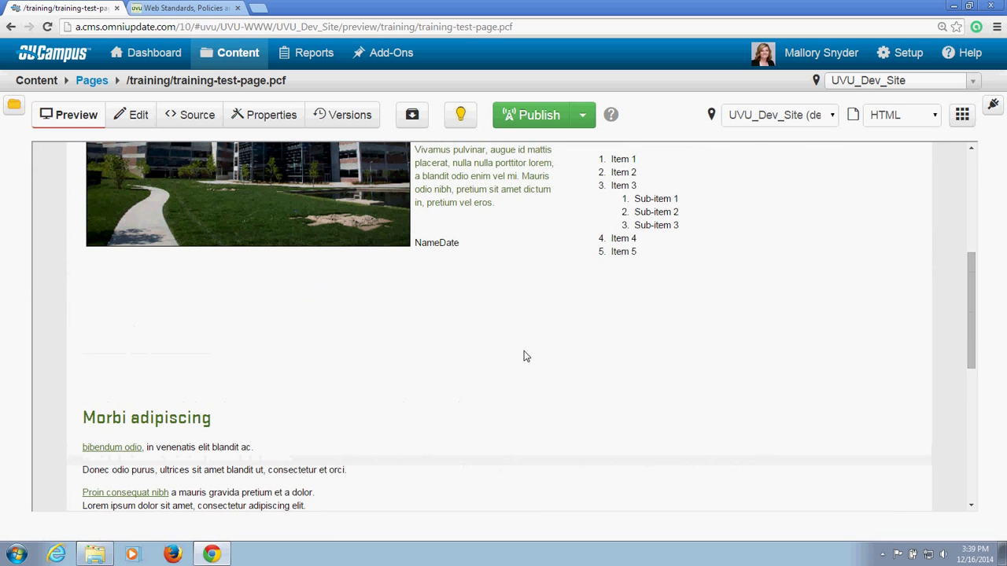
scroll(525, 357, "down", 4)
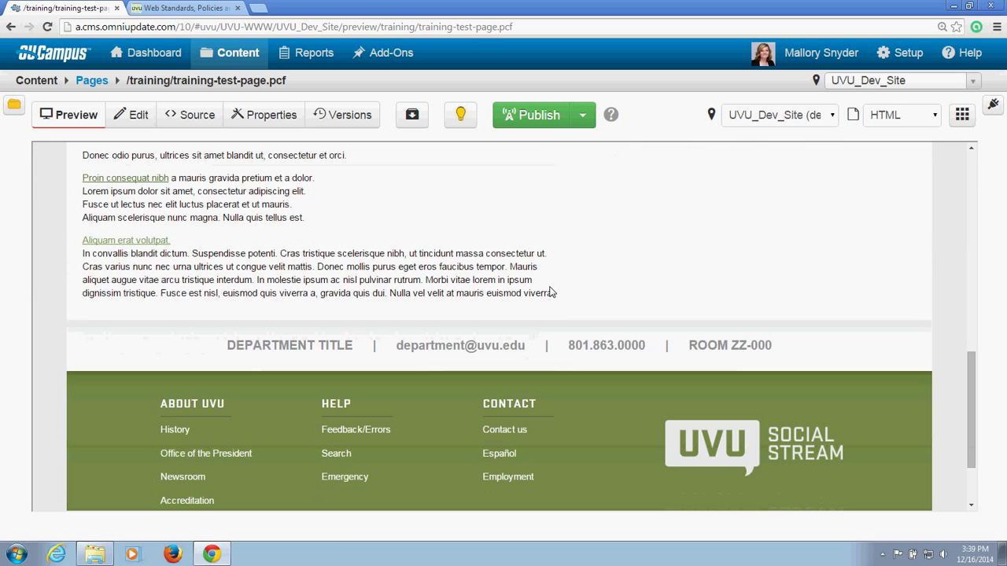
scroll(551, 287, "up", 7)
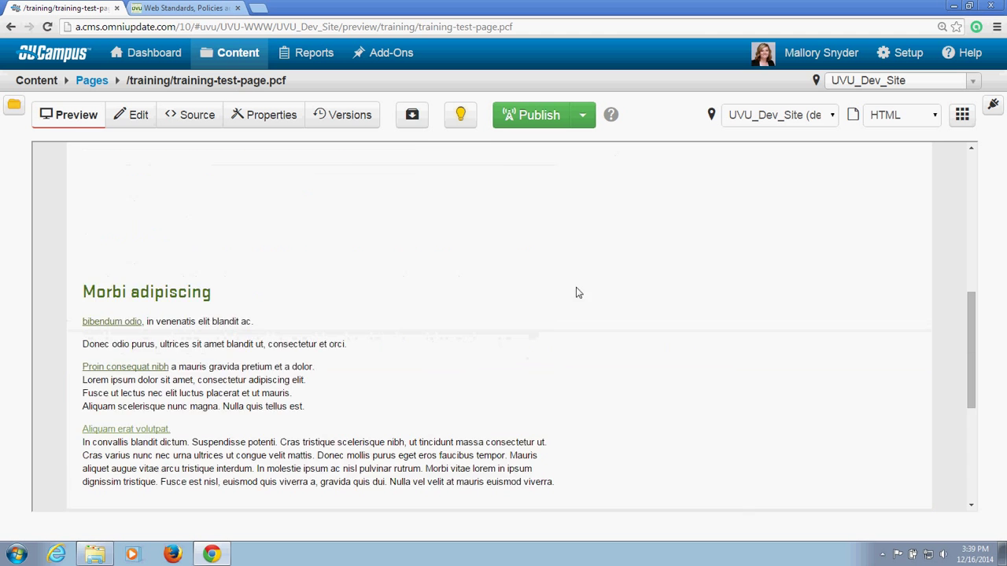
scroll(770, 244, "up", 1)
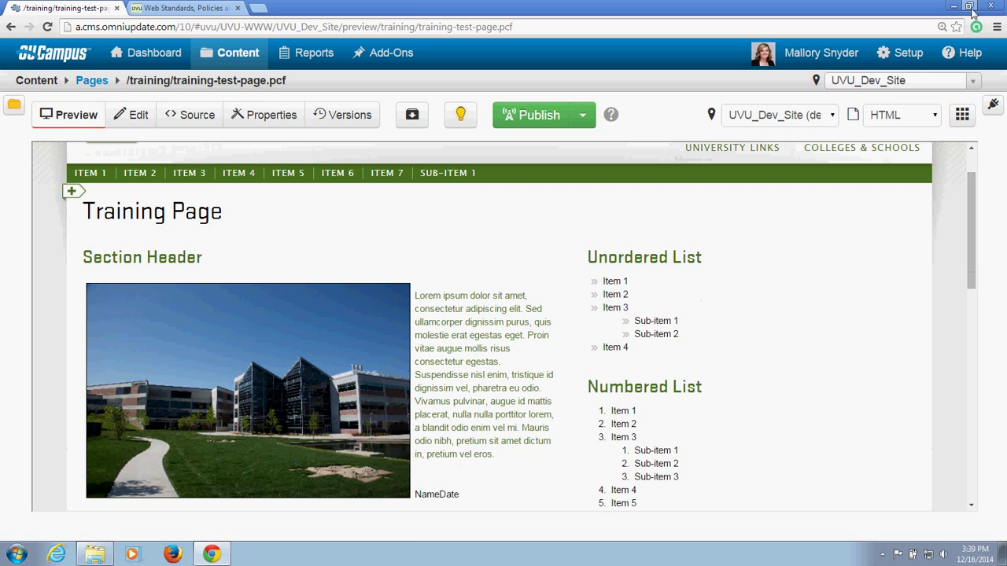
Step: Resize the browser to test the preview's responsive layout, then maximize it and return to the top
left_click(970, 6)
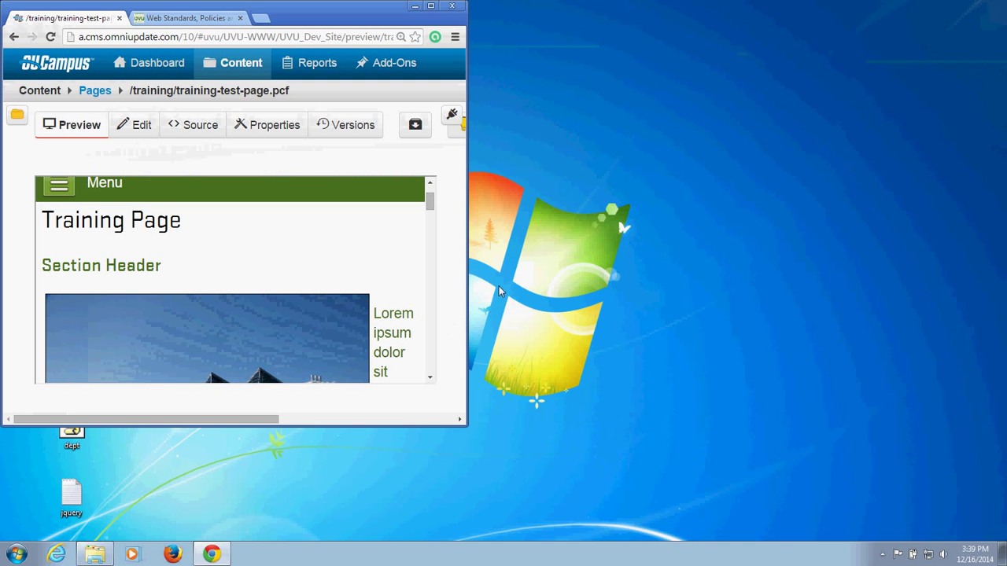
left_click_drag(468, 319, 656, 299)
scroll(530, 291, "up", 1)
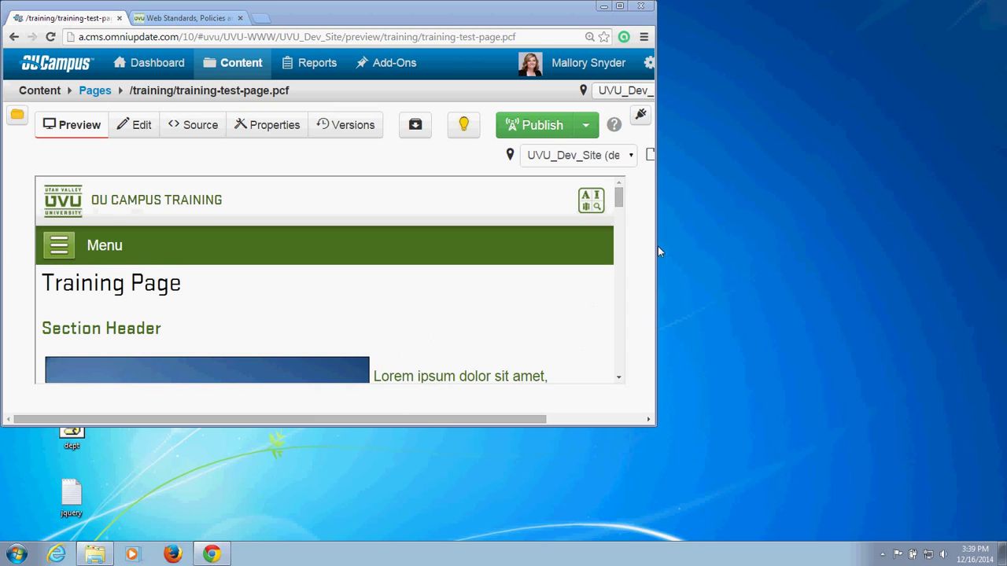
left_click_drag(653, 254, 417, 319)
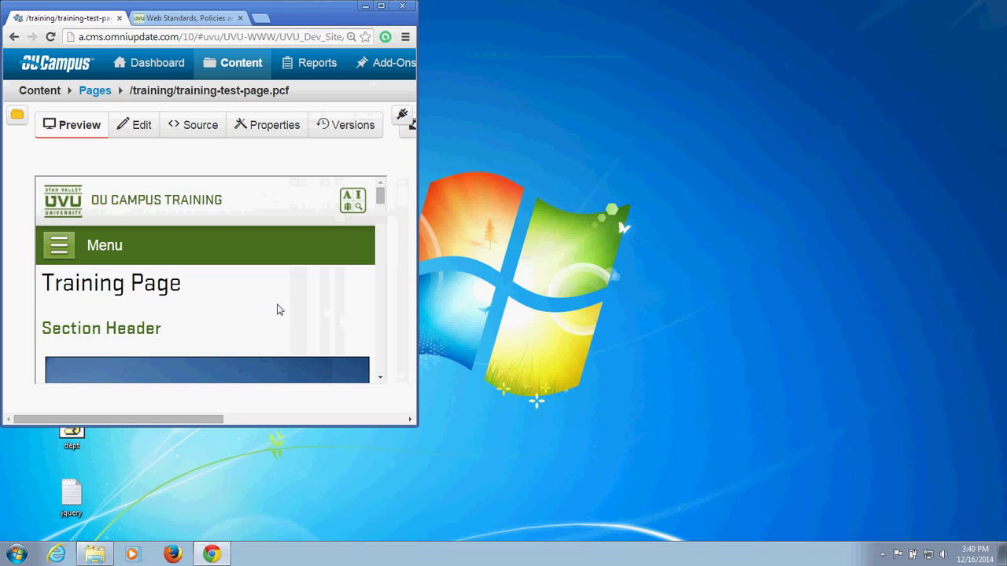
scroll(279, 307, "down", 6)
scroll(277, 309, "down", 6)
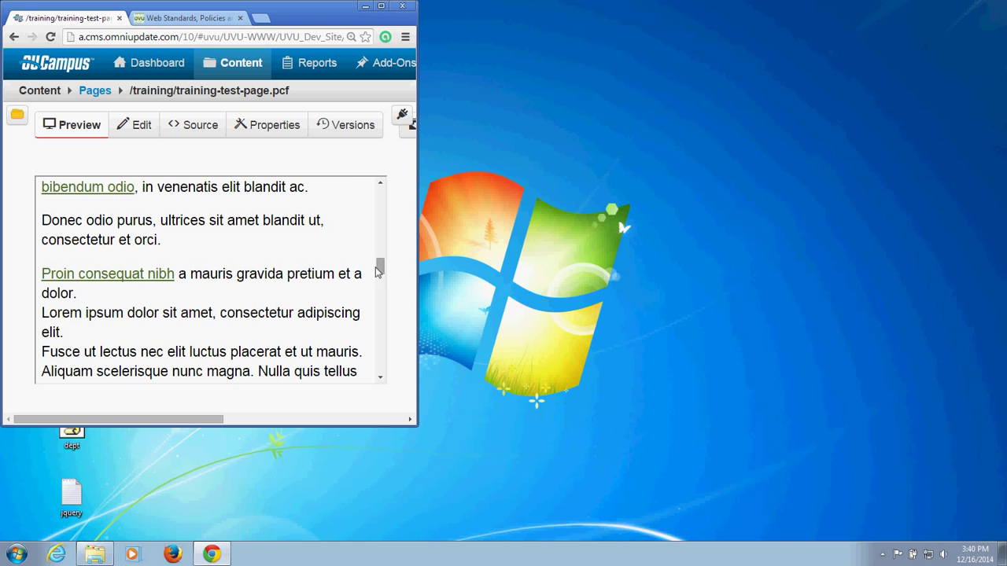
left_click_drag(379, 269, 370, 314)
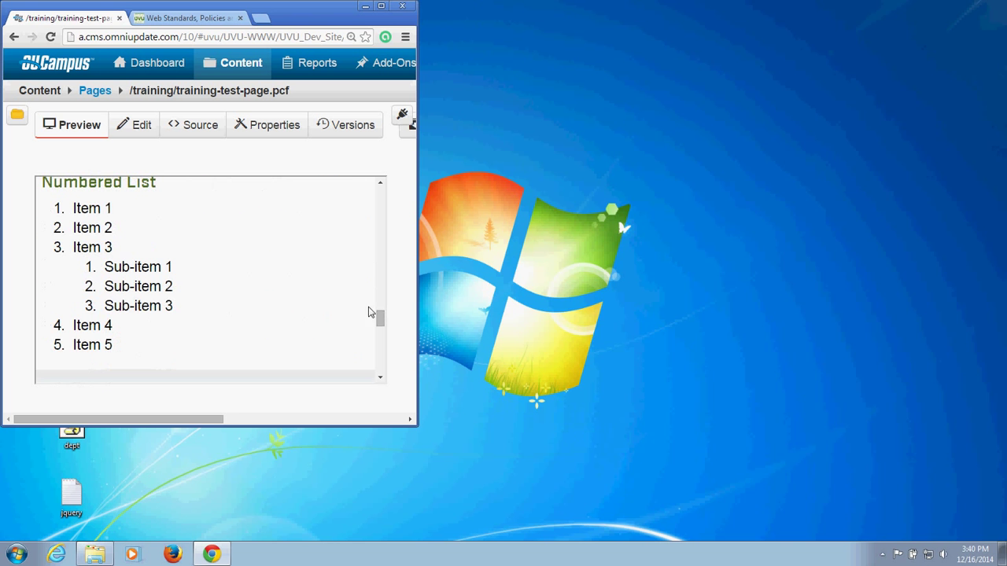
left_click(380, 6)
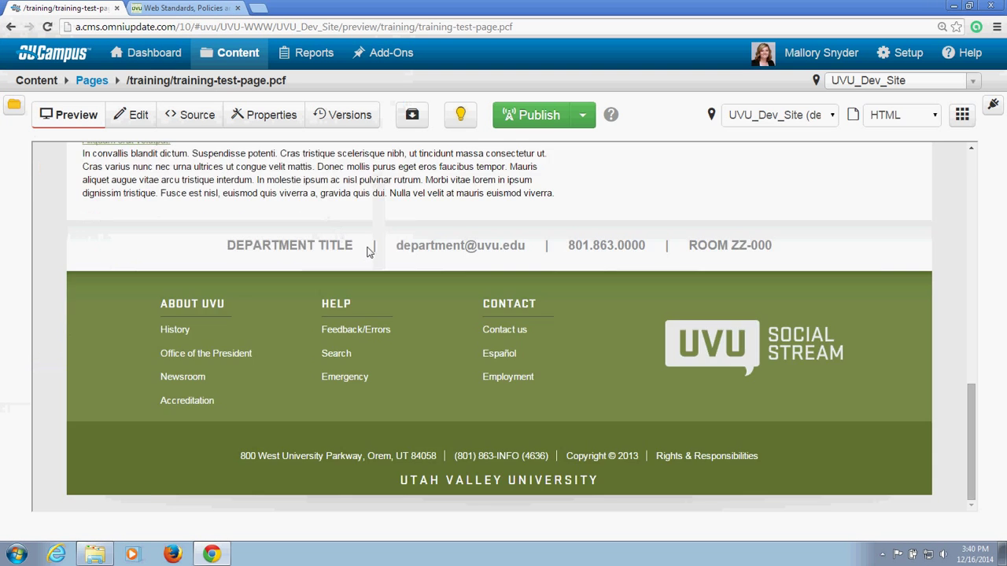
scroll(370, 261, "up", 10)
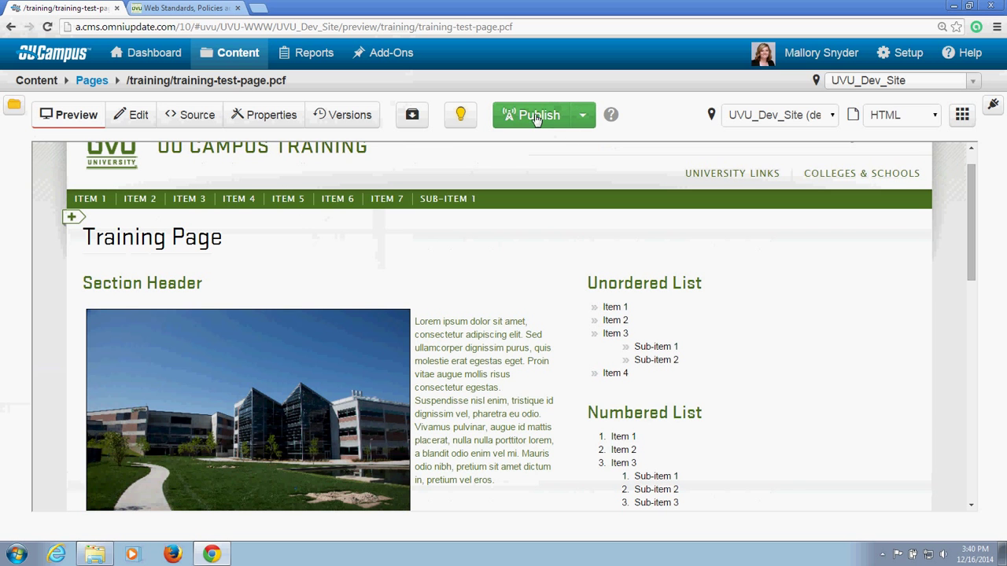
Step: Publish the page with version description 'First publish.' and view it in a new window
left_click(535, 117)
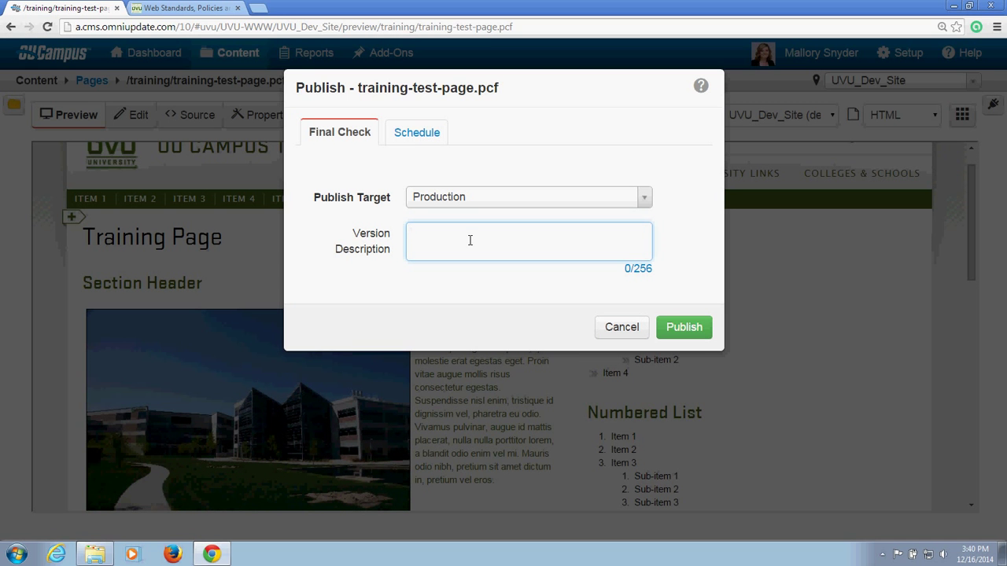
type("First publish.")
left_click(684, 327)
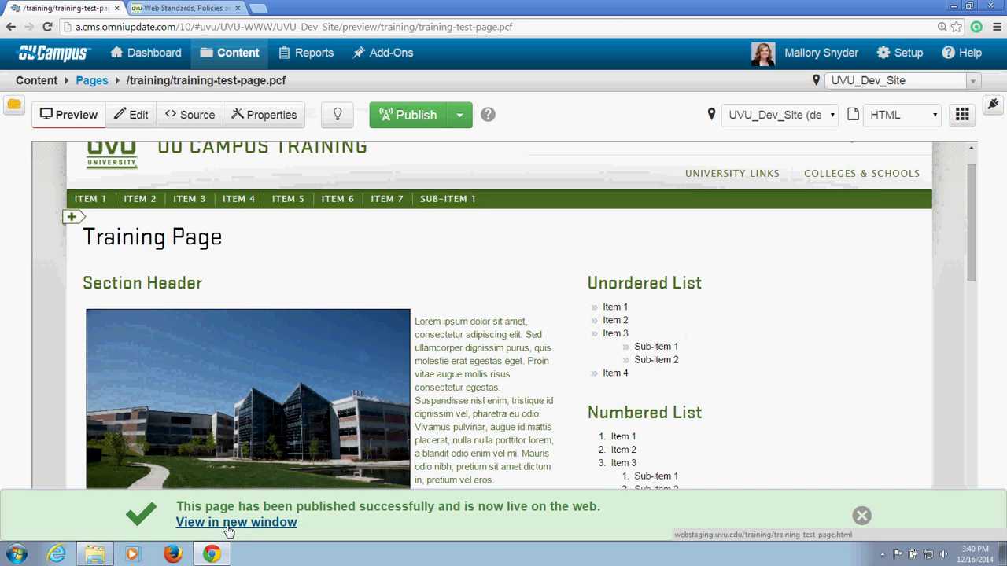
left_click(230, 523)
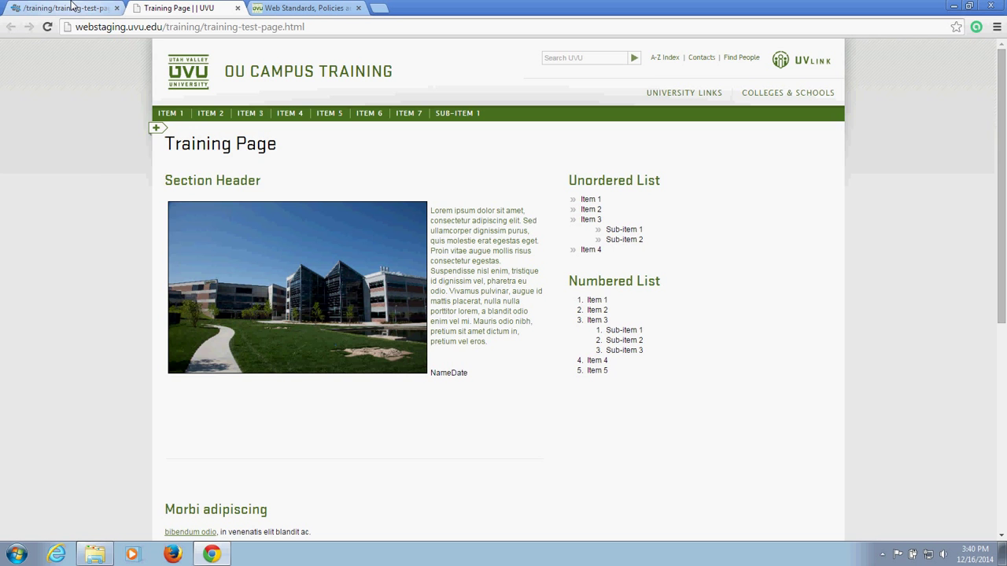
Step: Switch back to the first tab showing the OU Campus preview of training-test-page.pcf
left_click(70, 6)
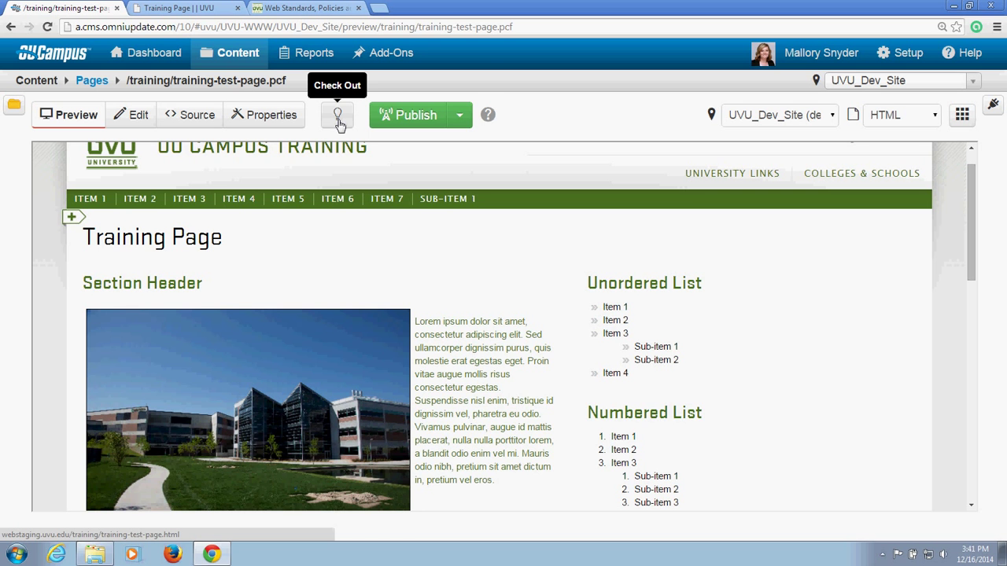
Step: Check out training-test-page.pcf, toggling it in and out so the lightbulb ends yellow
left_click(338, 118)
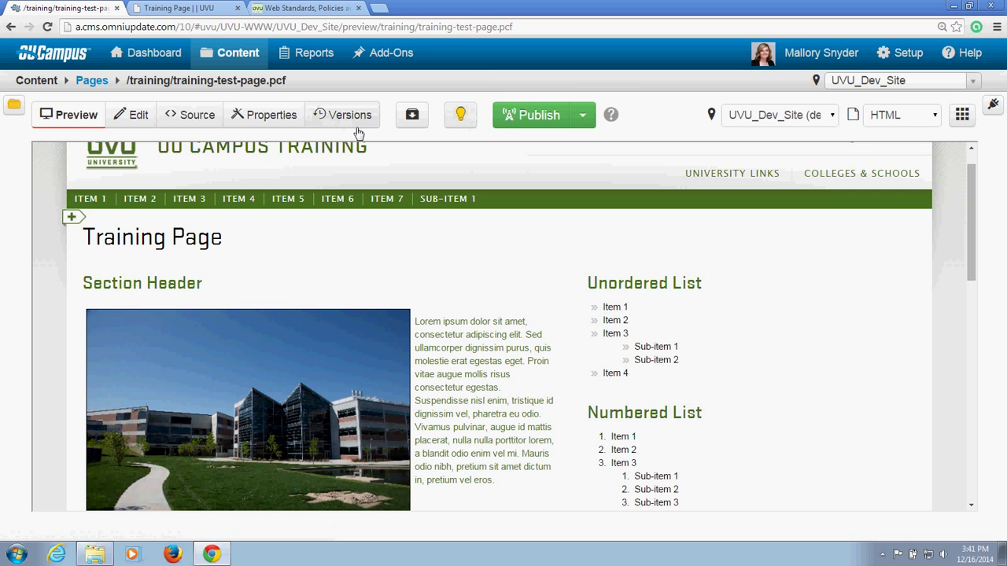
left_click(456, 118)
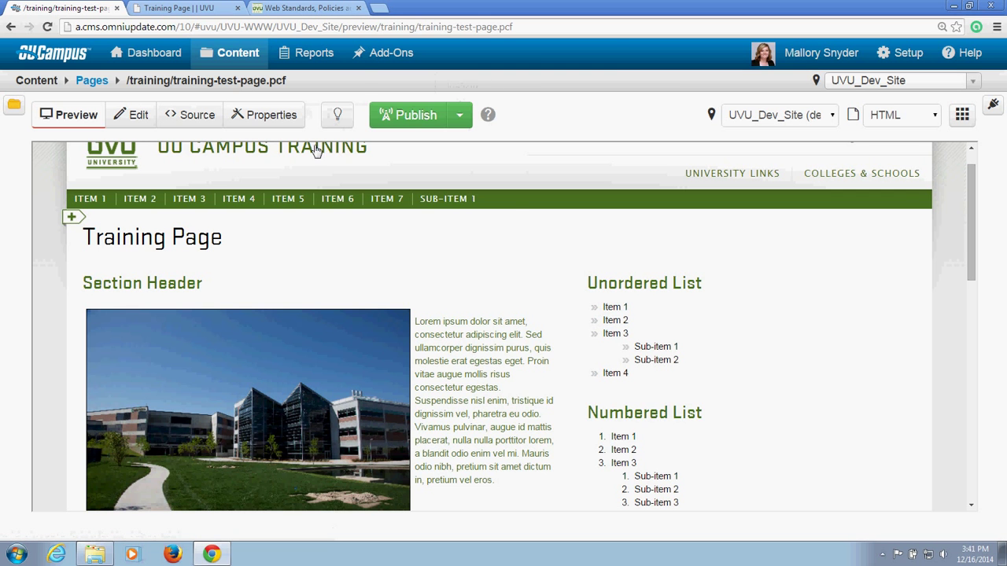
left_click(334, 117)
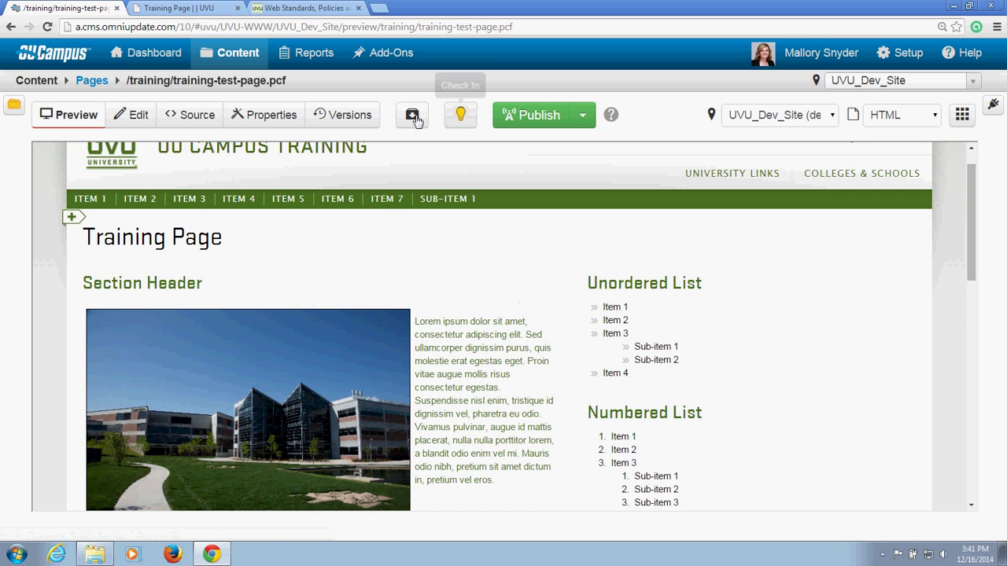
left_click(348, 118)
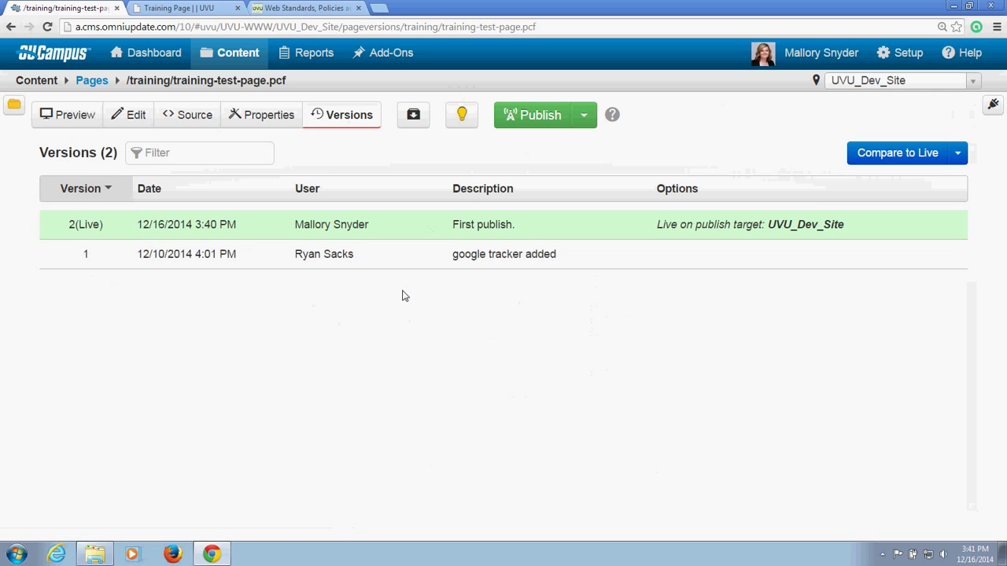
mouse_move(400, 271)
mouse_move(399, 238)
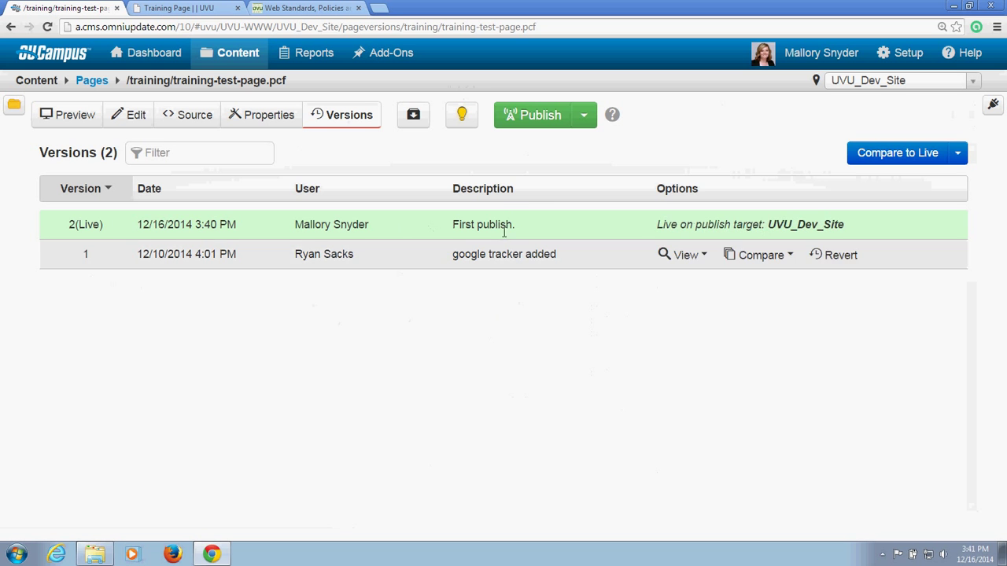
mouse_move(504, 233)
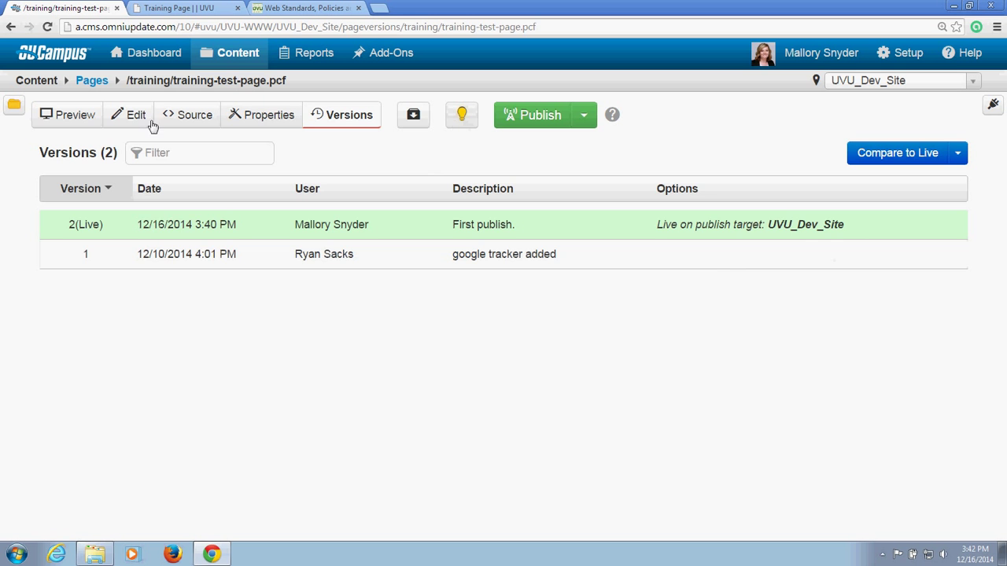
left_click(81, 118)
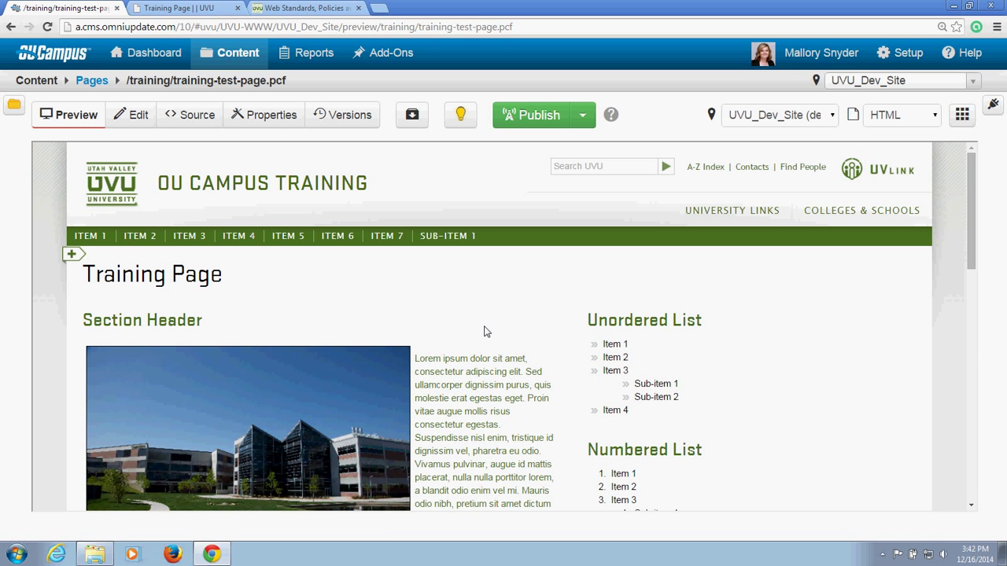
Step: Open the training page's Properties, check it in, and review its Access settings
left_click(271, 118)
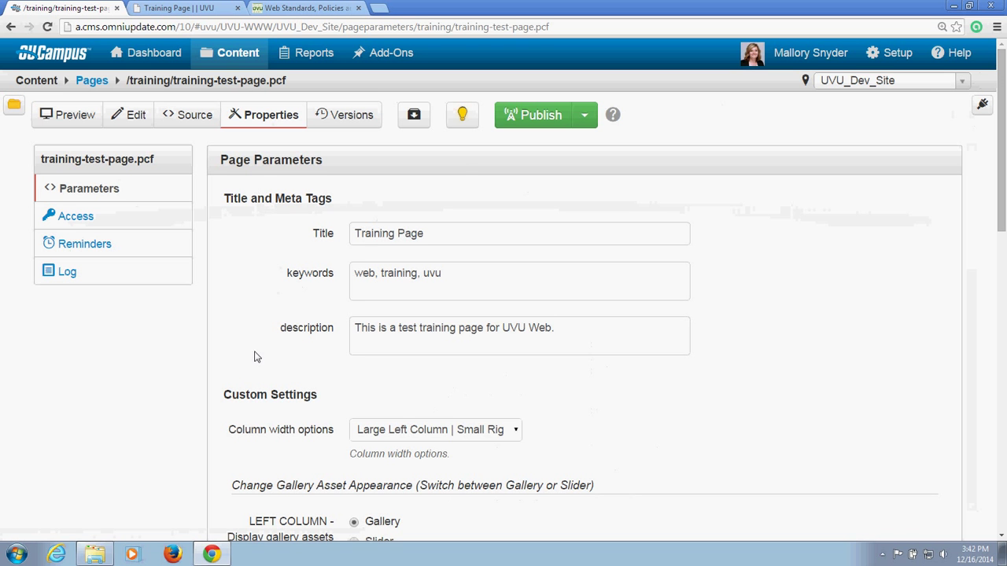
left_click(463, 118)
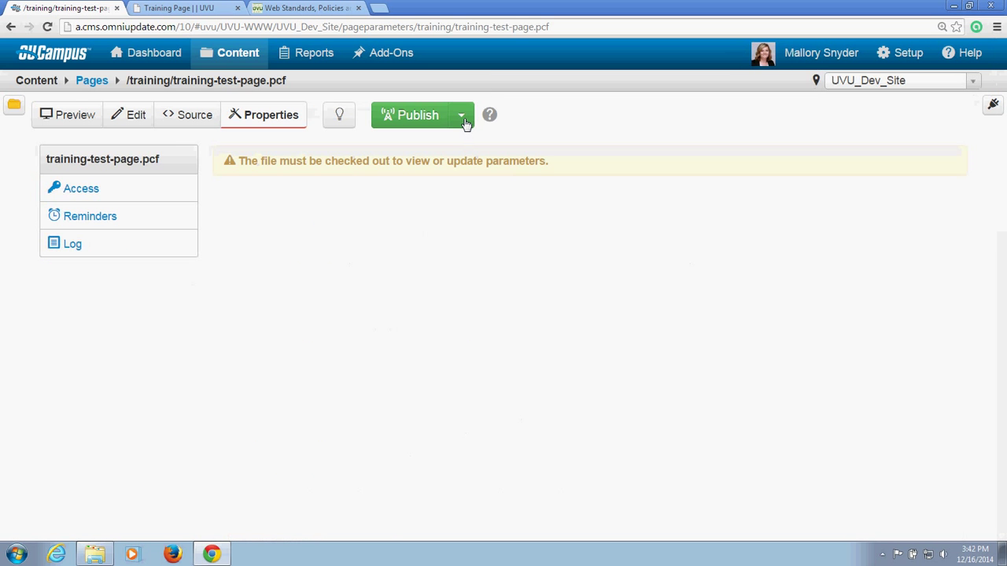
left_click(264, 116)
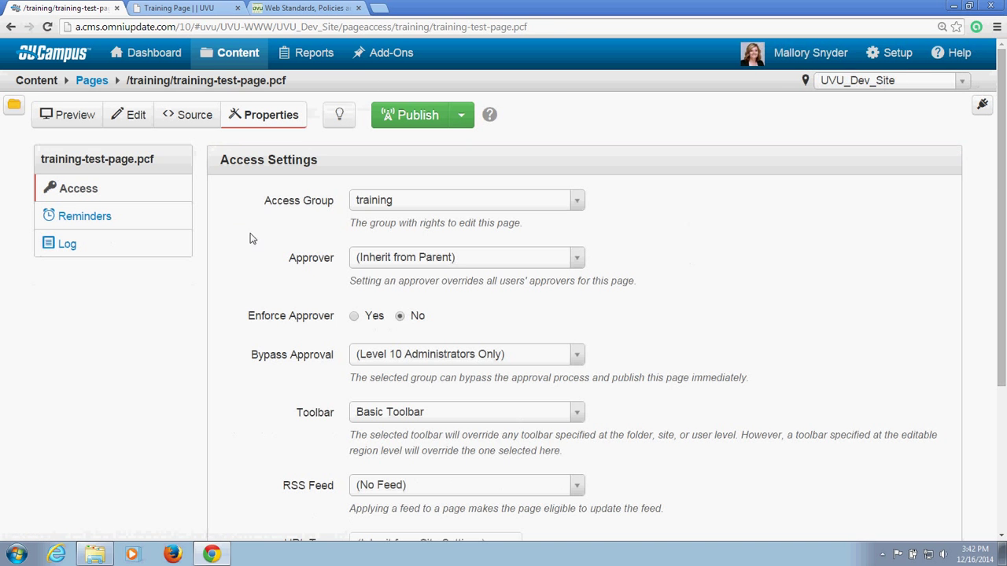
scroll(243, 225, "down", 5)
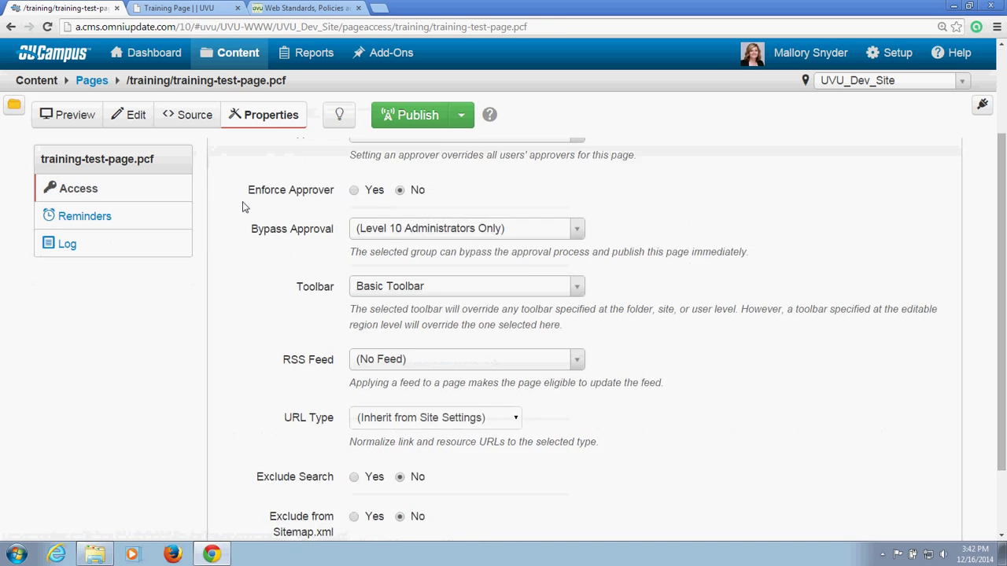
scroll(231, 321, "up", 3)
scroll(231, 326, "down", 3)
scroll(227, 315, "up", 3)
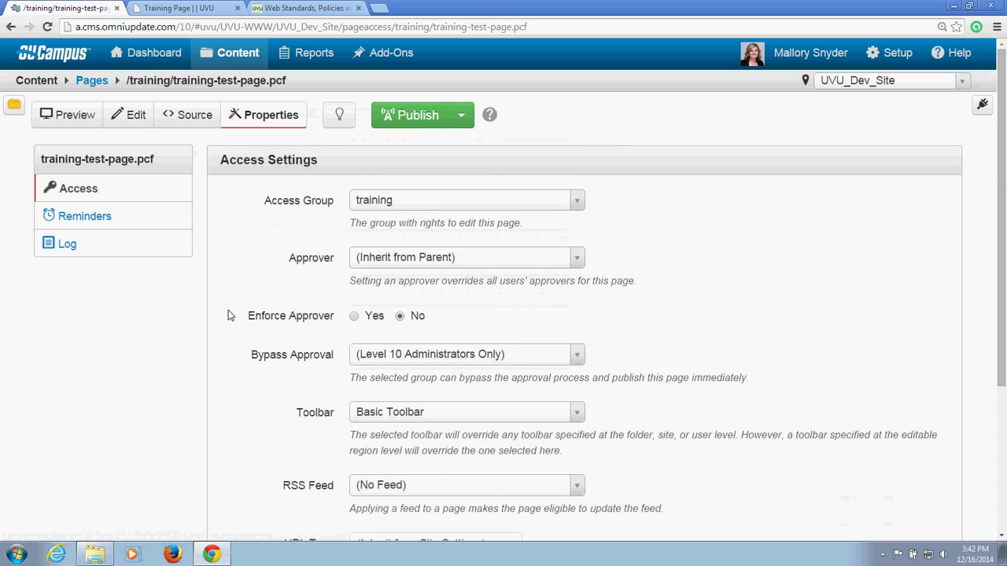
Step: Check the page out and save its Parameters with title Training Page, keywords and description kept
left_click(336, 117)
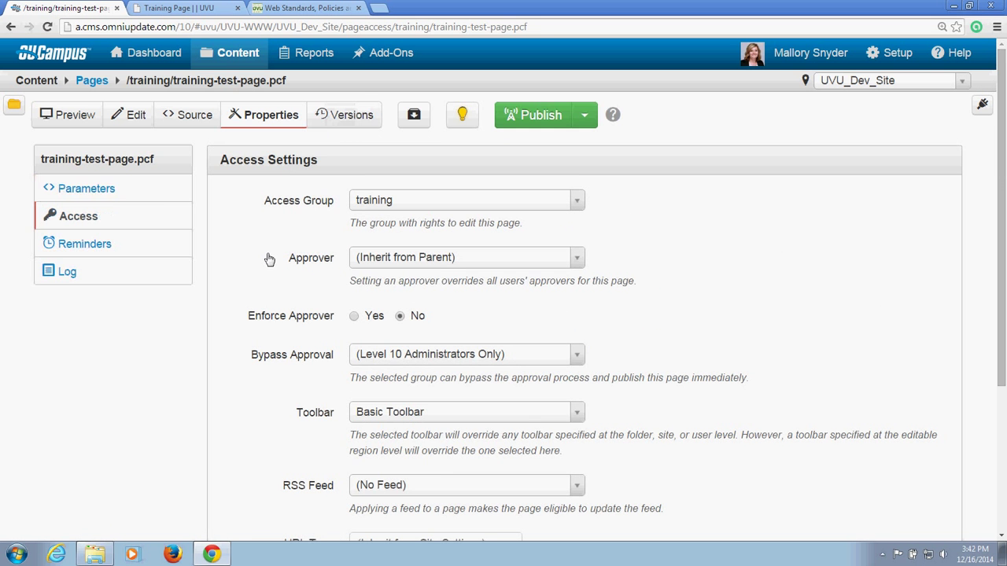
left_click(164, 197)
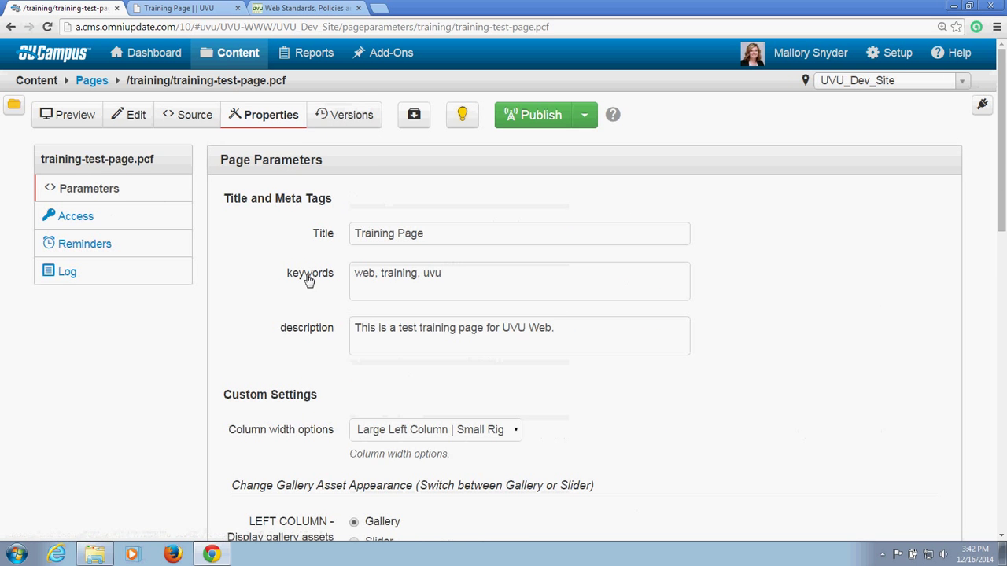
scroll(252, 252, "down", 4)
scroll(252, 291, "up", 4)
left_click(453, 280)
left_click(655, 344)
scroll(792, 322, "down", 5)
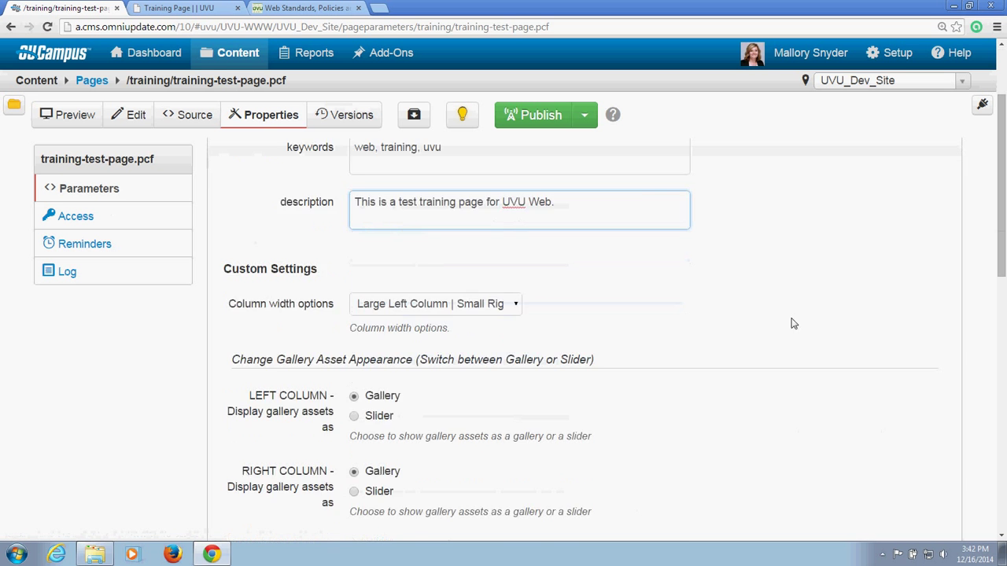
scroll(791, 322, "down", 5)
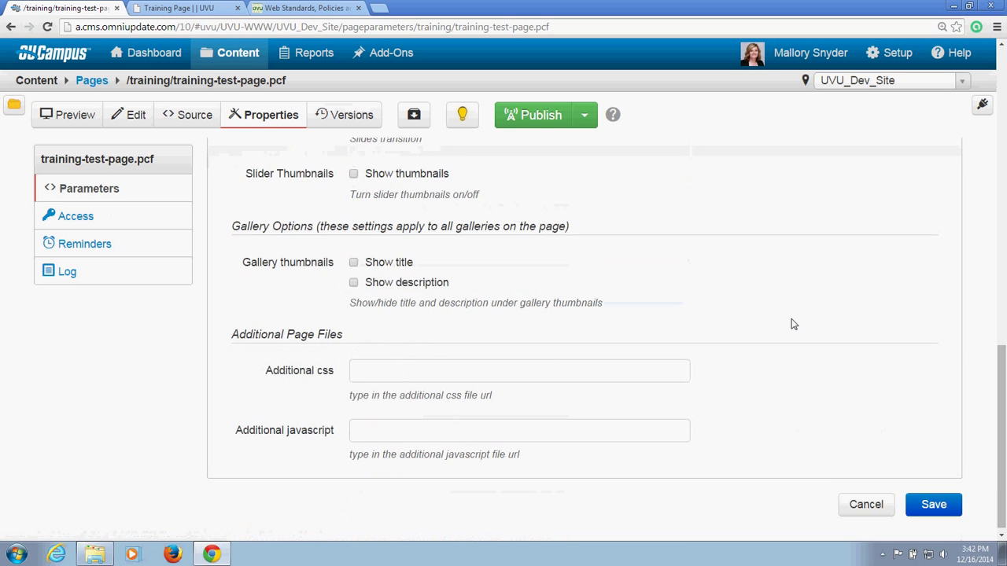
left_click(933, 497)
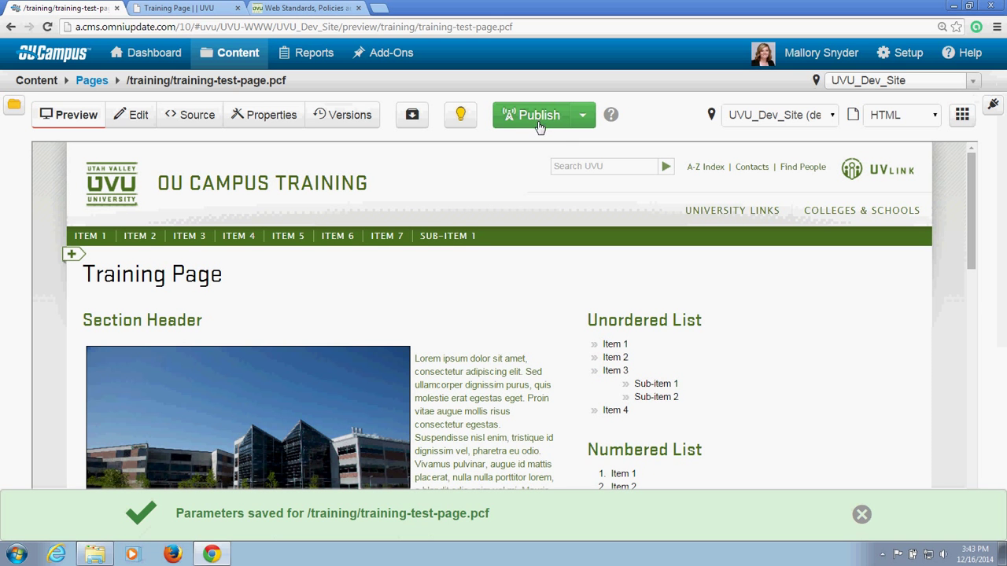
Step: Check training-test-page.pcf back in so the lightbulb turns grey, then reveal hidden tray icons
left_click(456, 123)
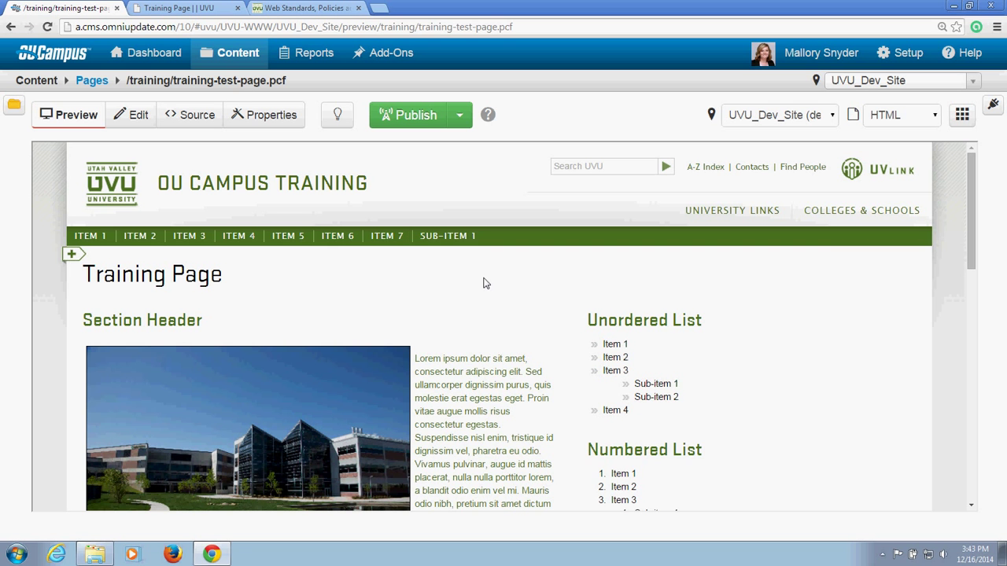
left_click(882, 554)
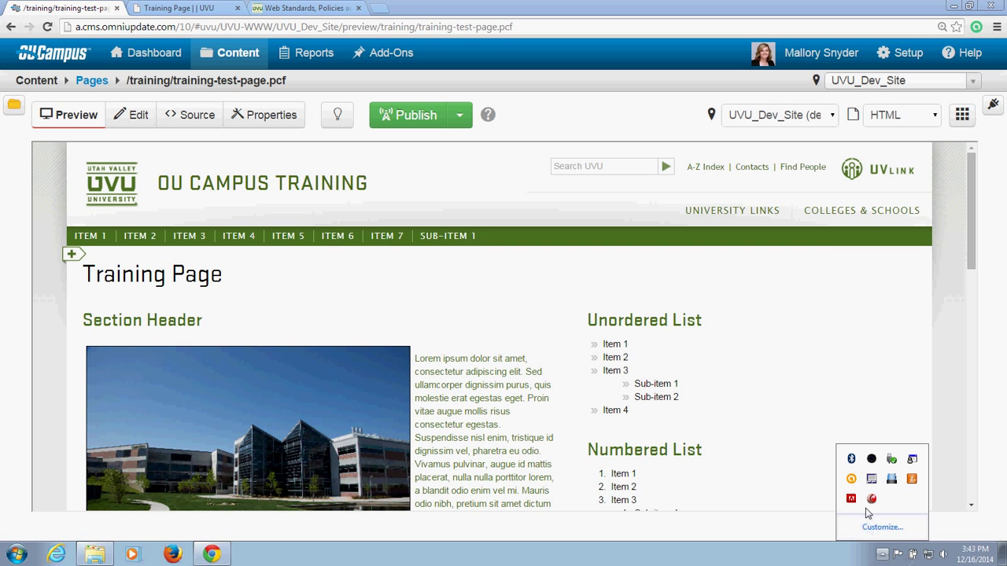